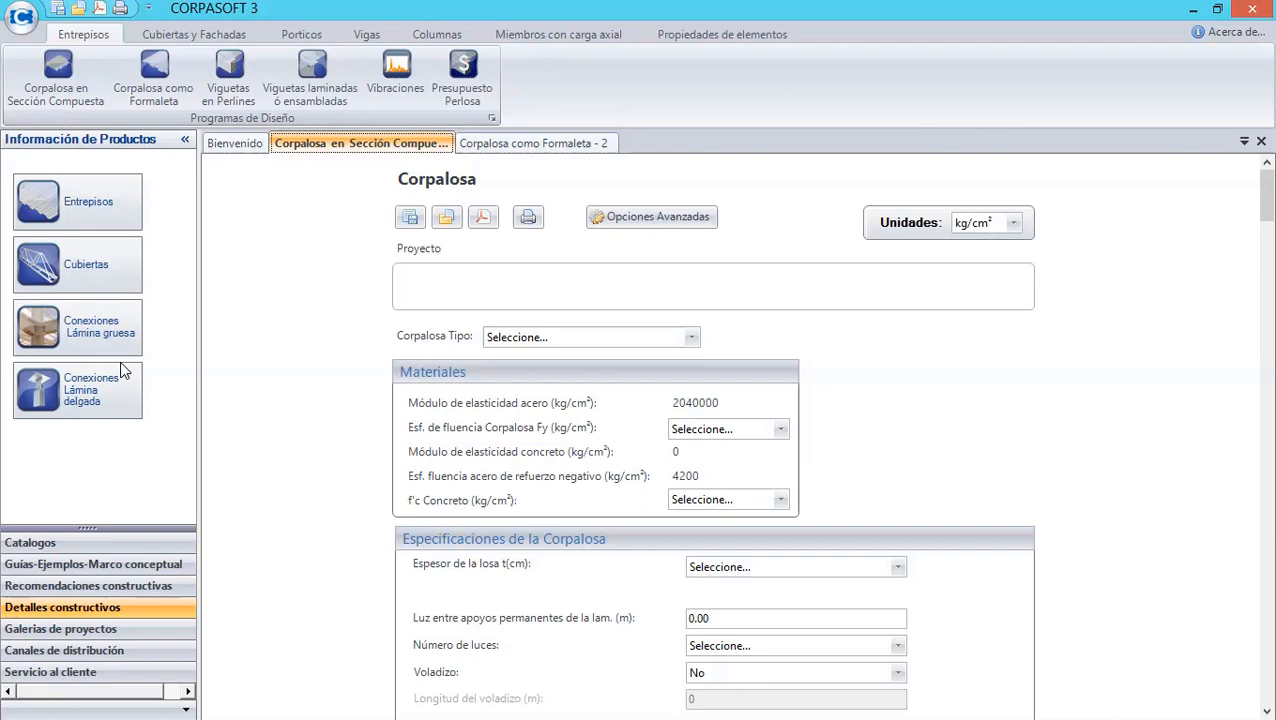
# - Open the Corpalosa como Formaleta design program and close the tips dialog
pyautogui.click(107, 214)
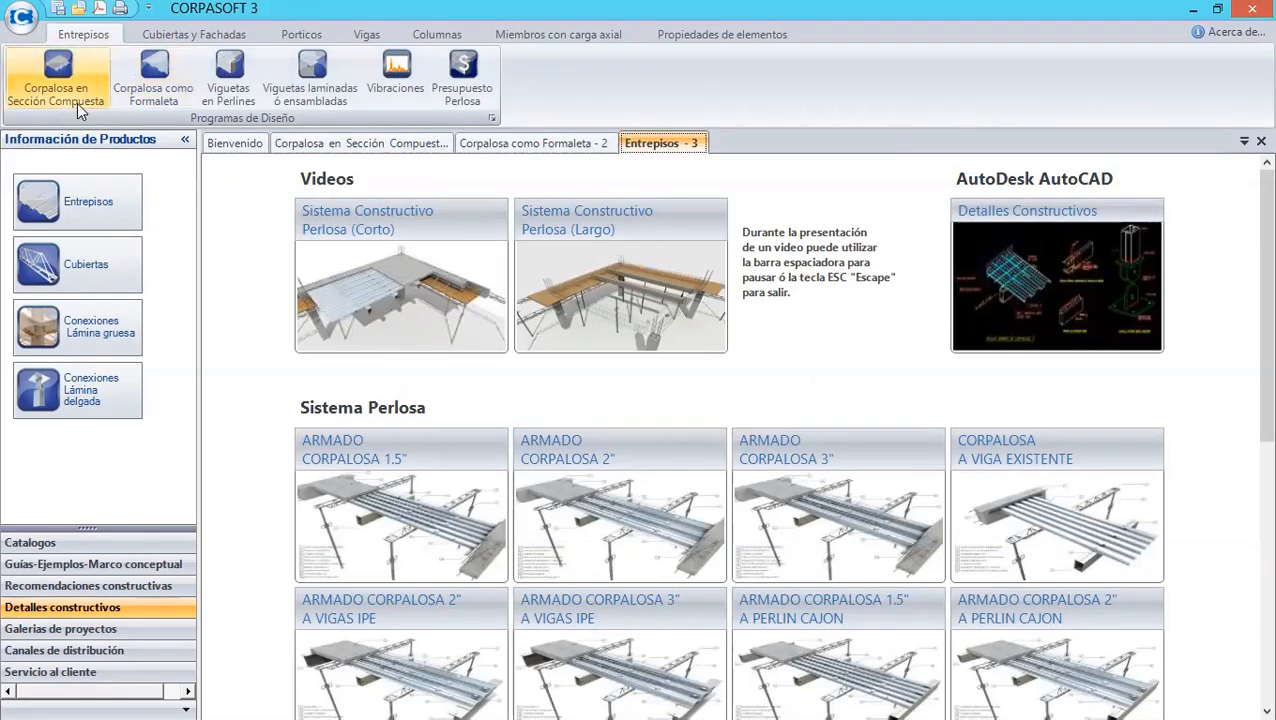
pyautogui.click(151, 95)
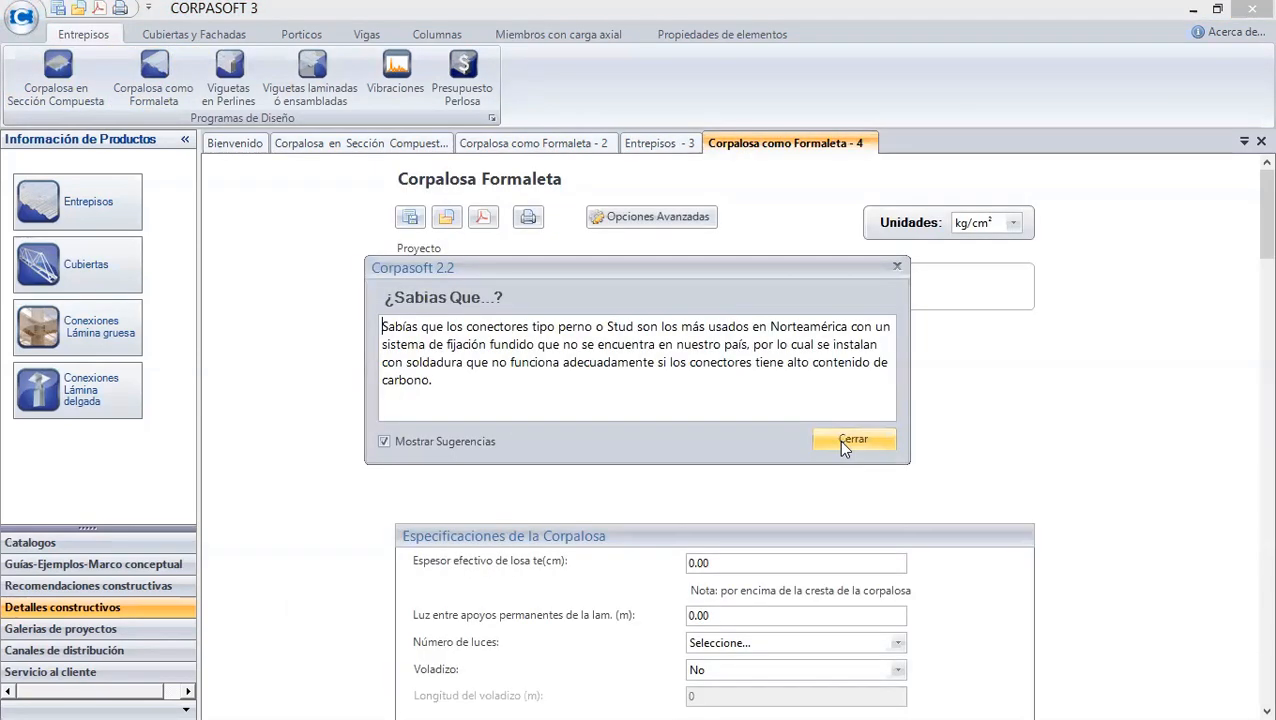
pyautogui.click(840, 443)
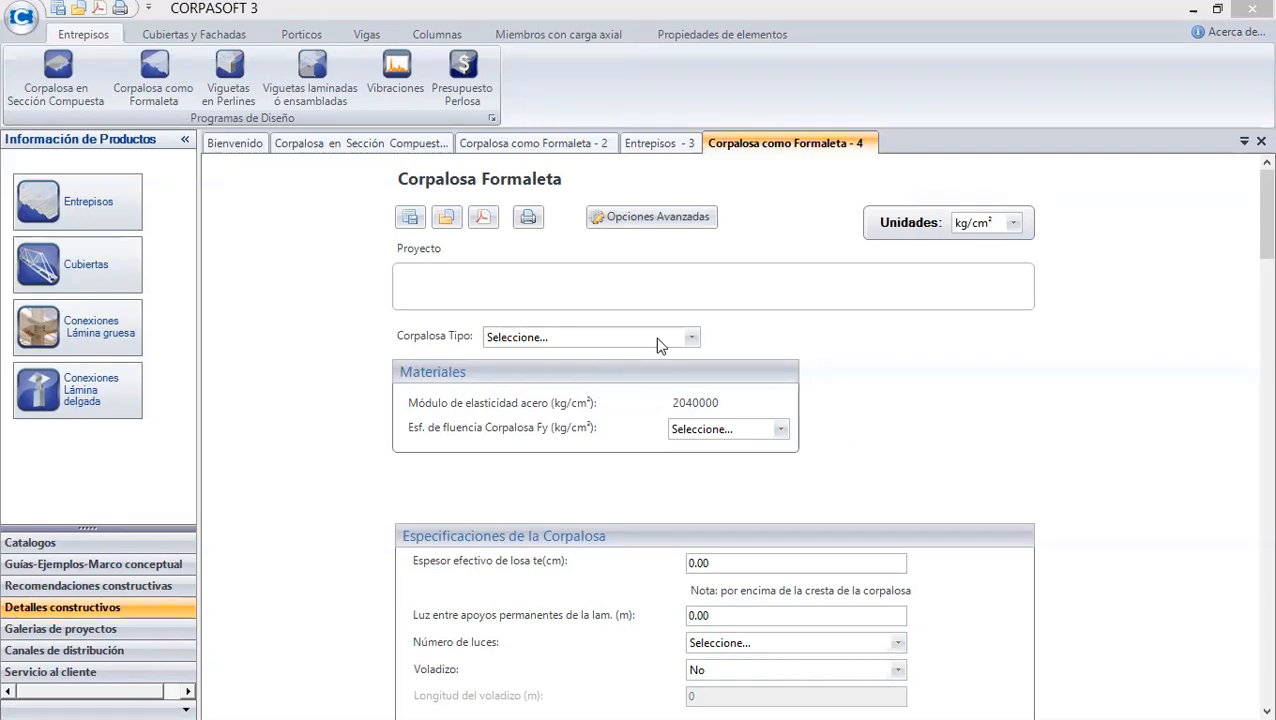
# - Select Corpalosa 2 as the deck type and 2800 as the deck yield strength Fy in kg/cm²
pyautogui.click(689, 340)
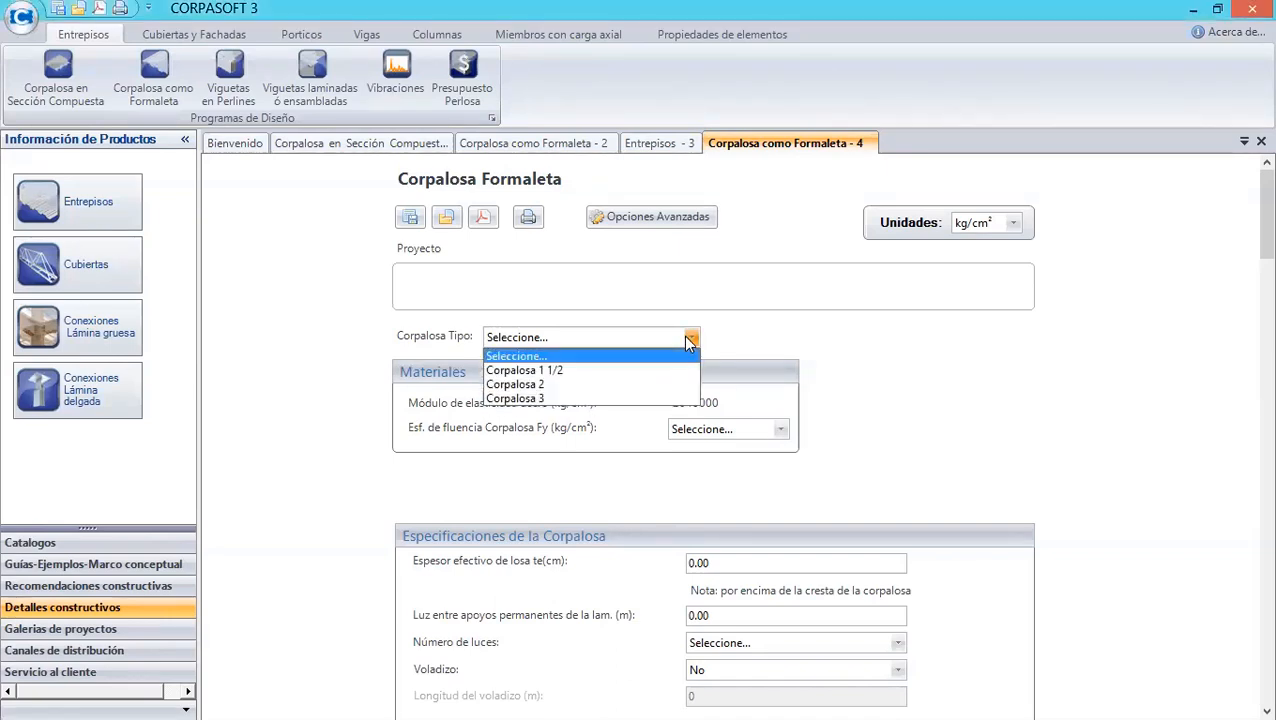
pyautogui.click(720, 339)
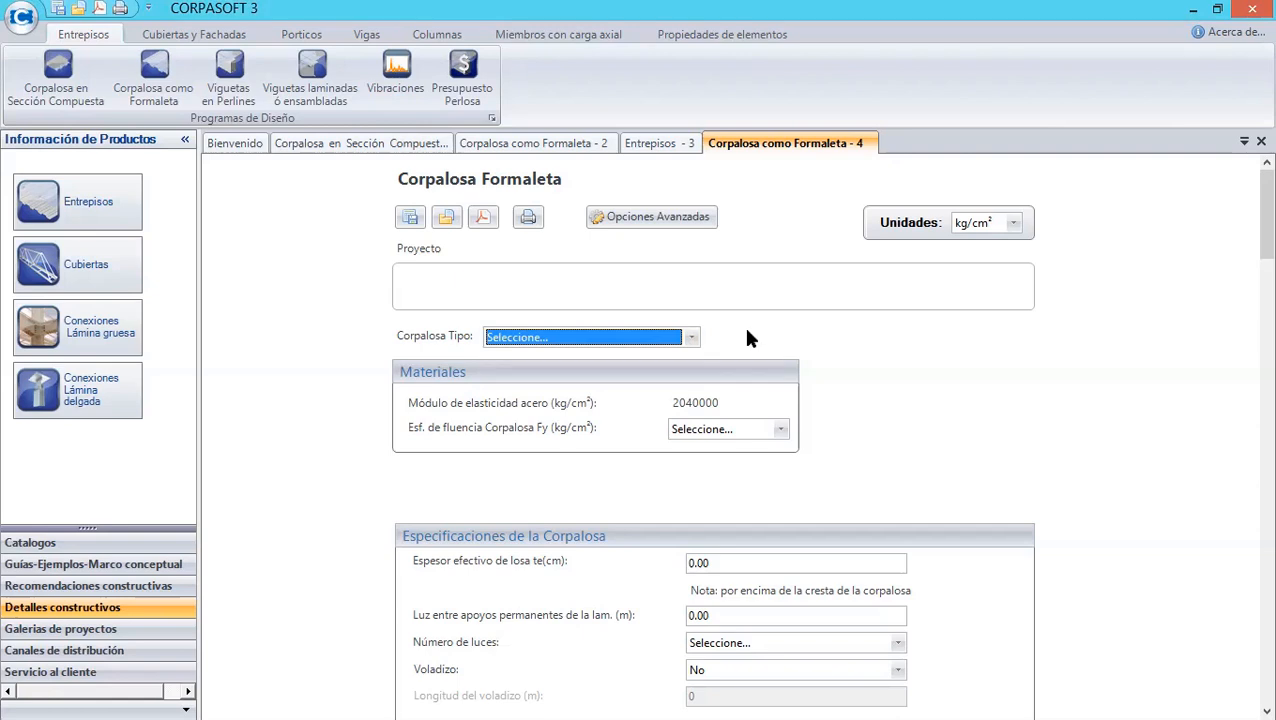
pyautogui.click(691, 337)
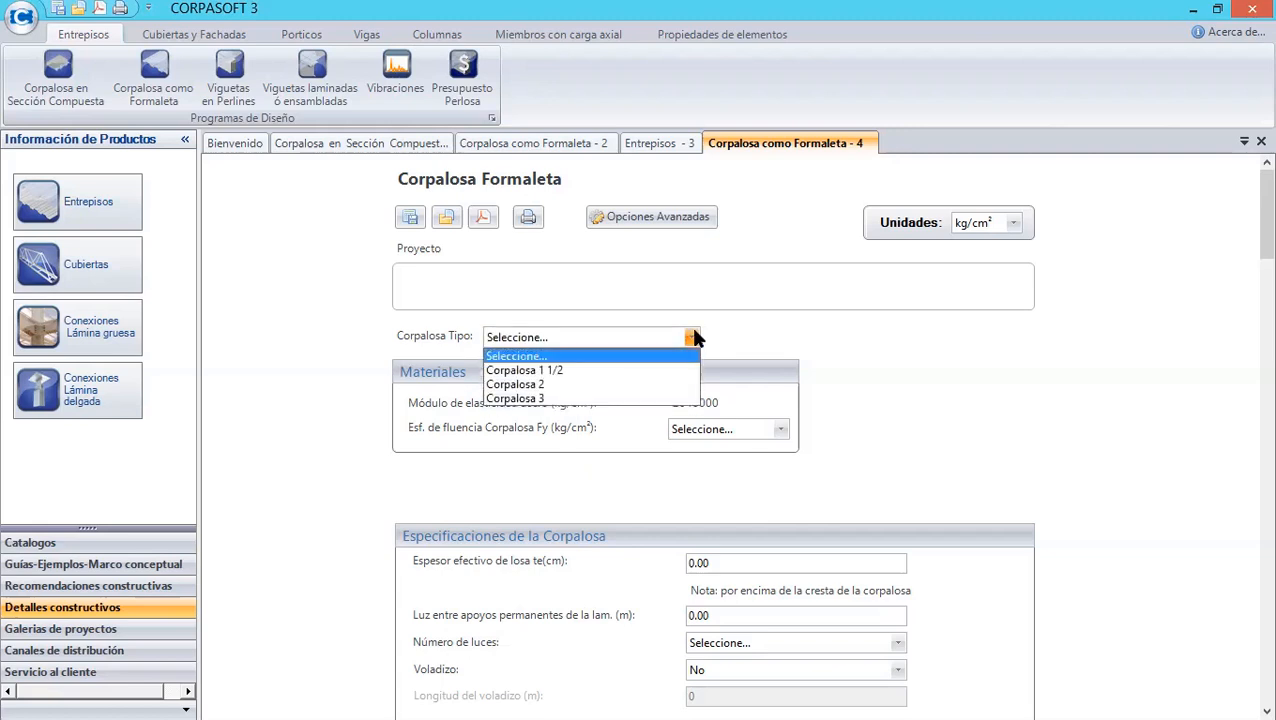
pyautogui.click(578, 385)
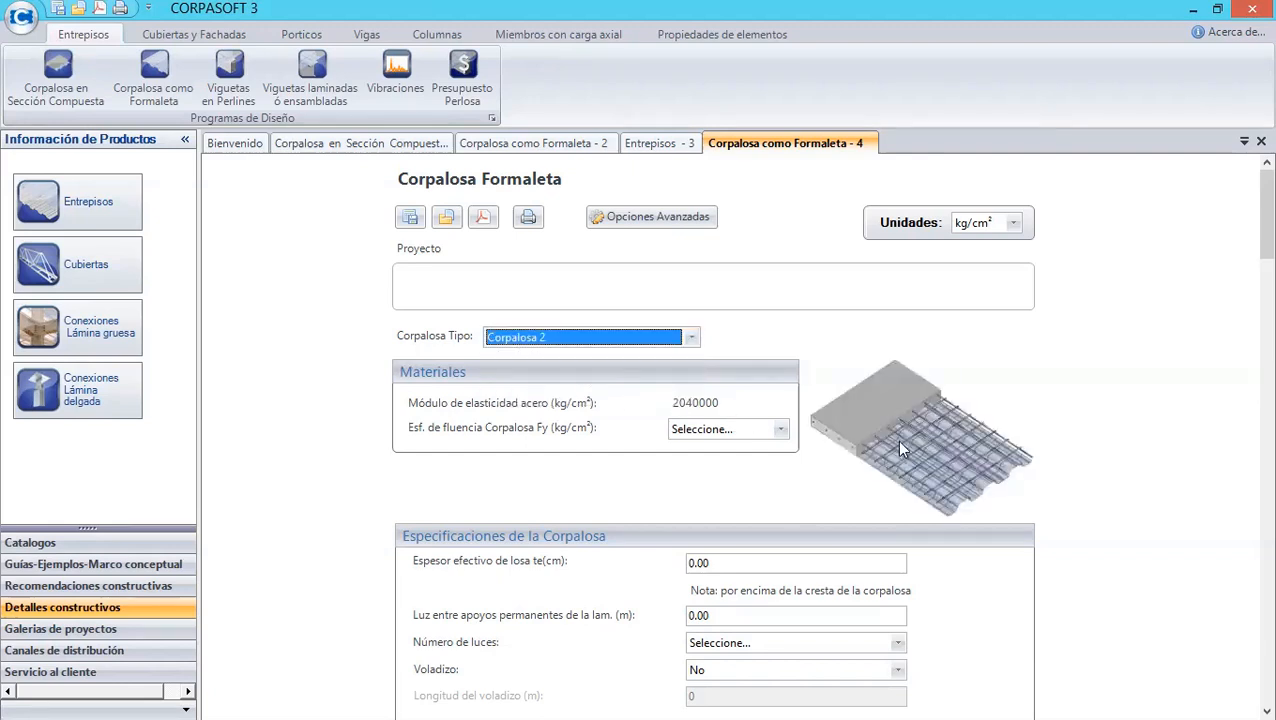
pyautogui.click(780, 429)
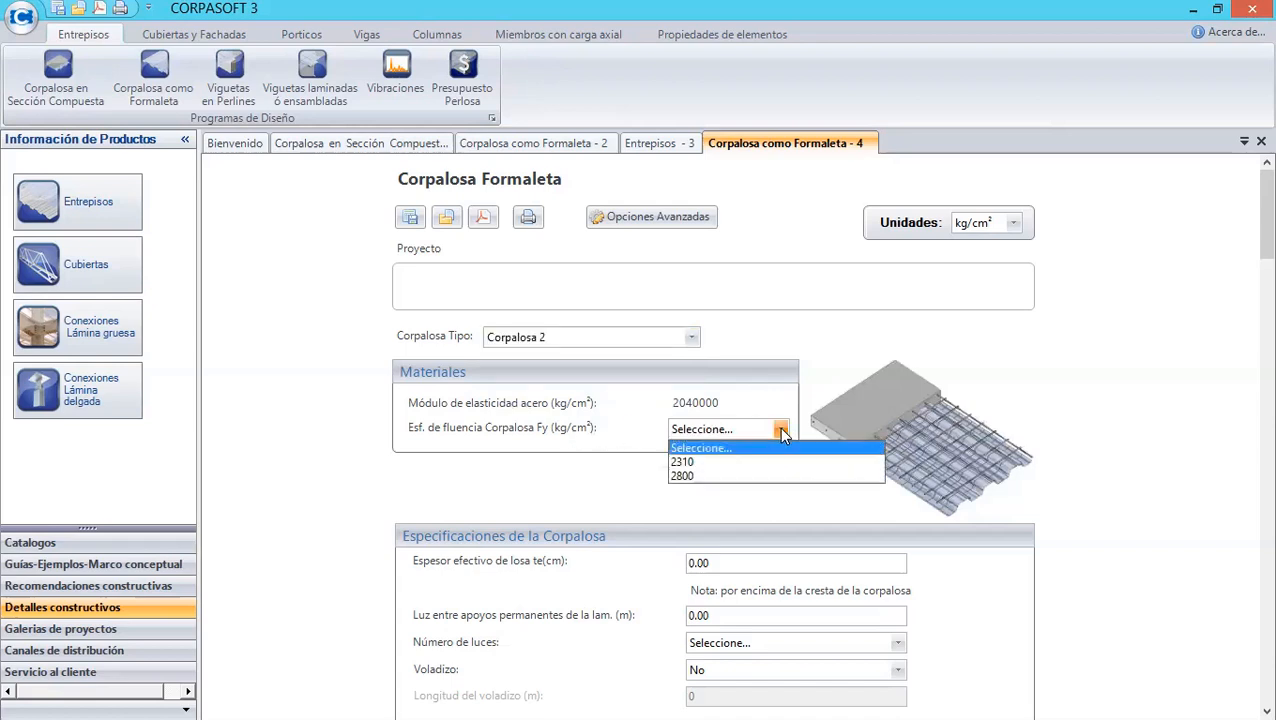
pyautogui.click(716, 476)
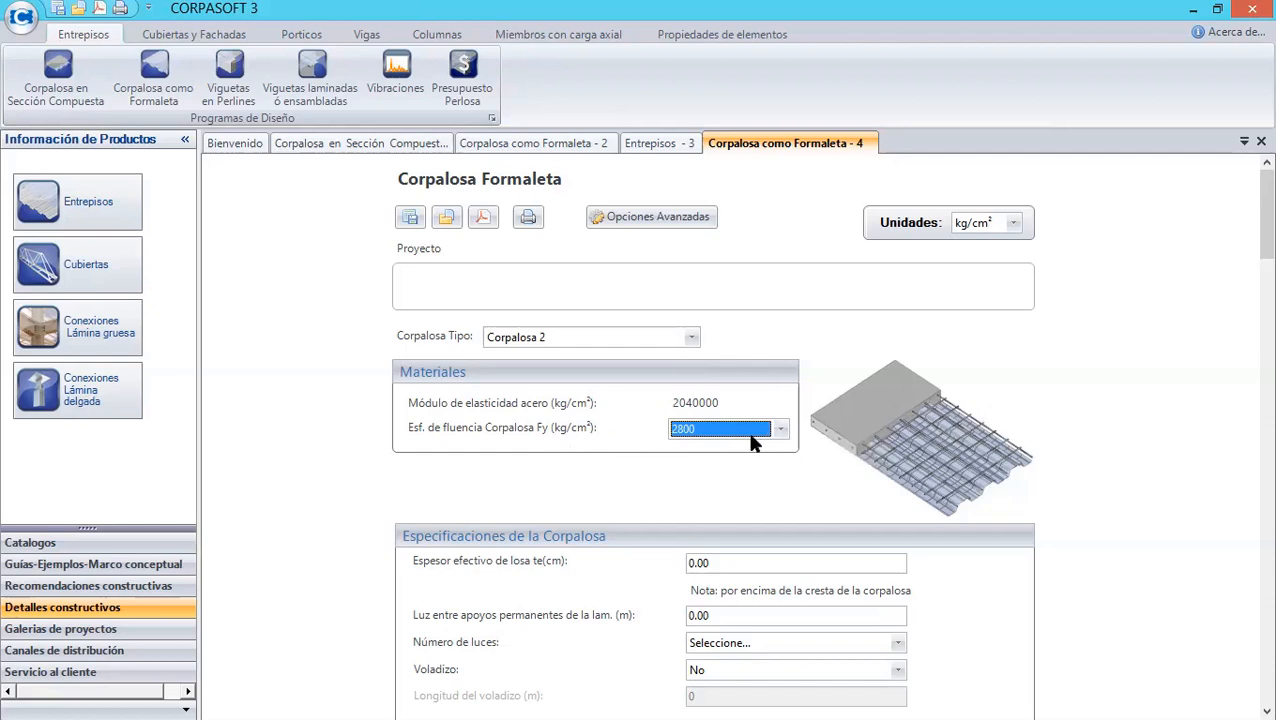
# - Enter EJEMPLO as the project name
pyautogui.click(610, 292)
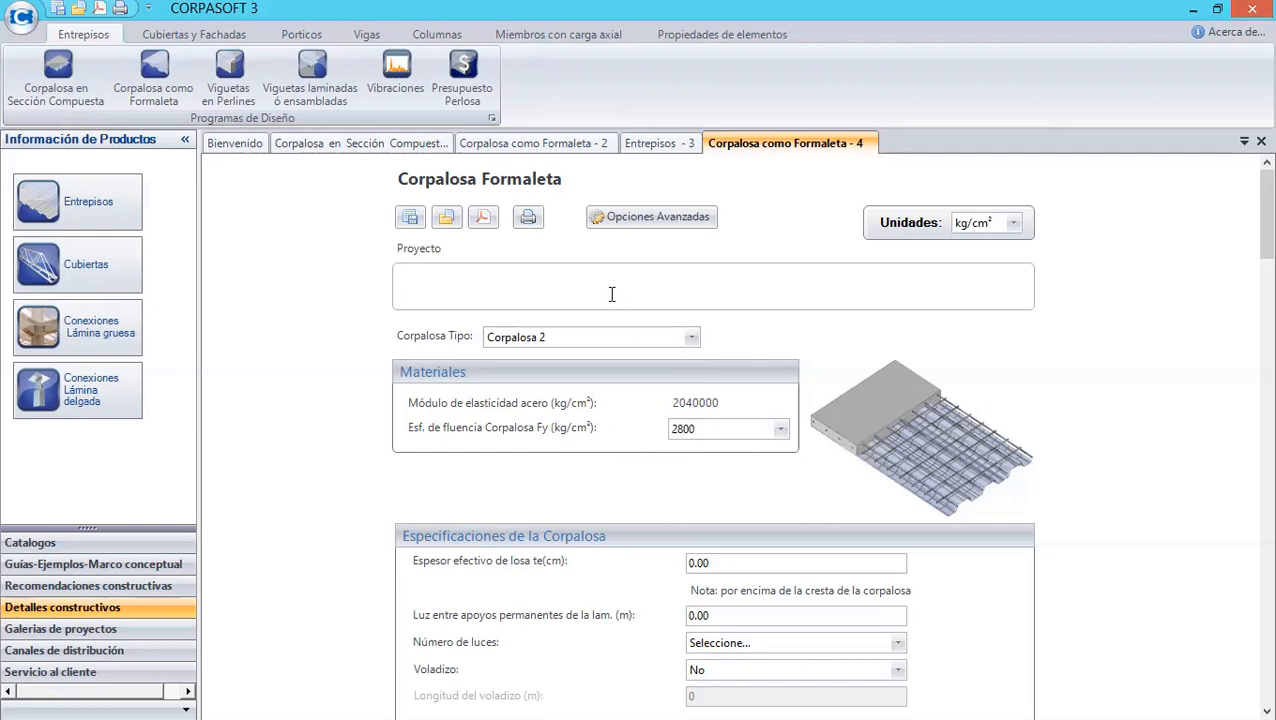
pyautogui.write('EJEMPLO')
# - Open the Perlosa catalog PDF in Acrobat Reader and browse its Corpalosa profiles and design tables, then return
pyautogui.scroll(-1, 1247, 250)
pyautogui.scroll(-5, 1247, 256)
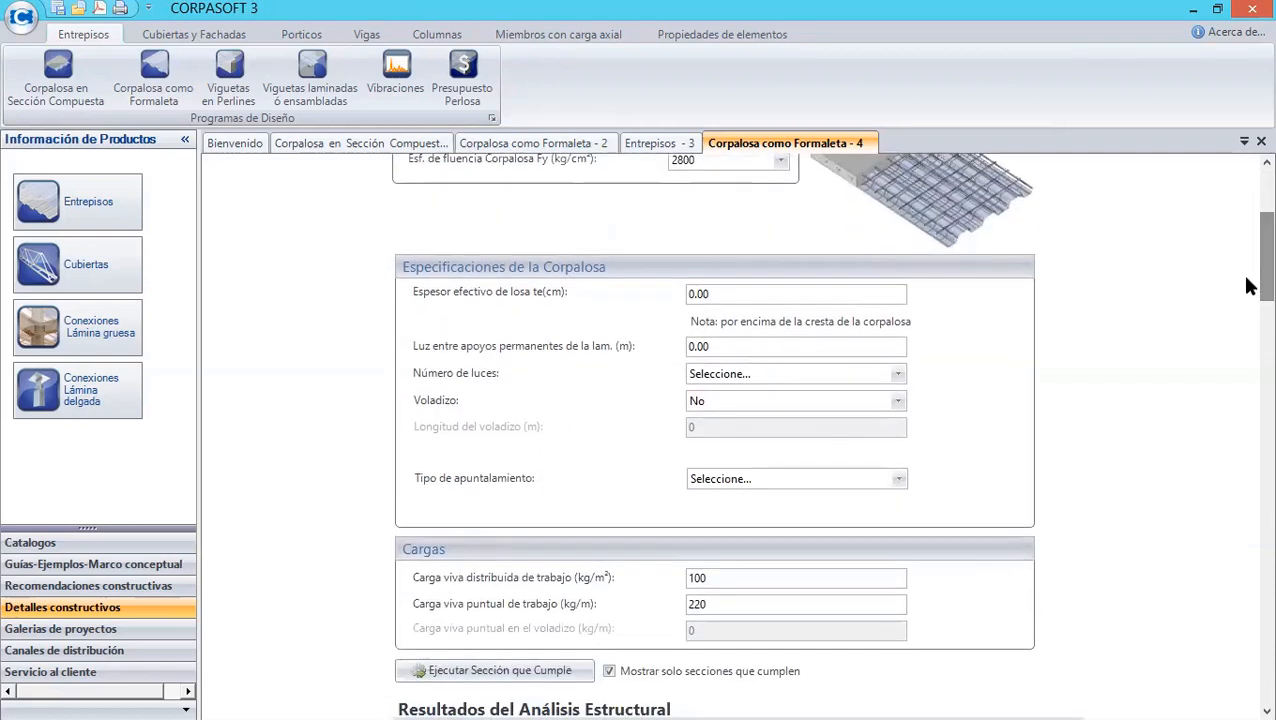
pyautogui.click(727, 294)
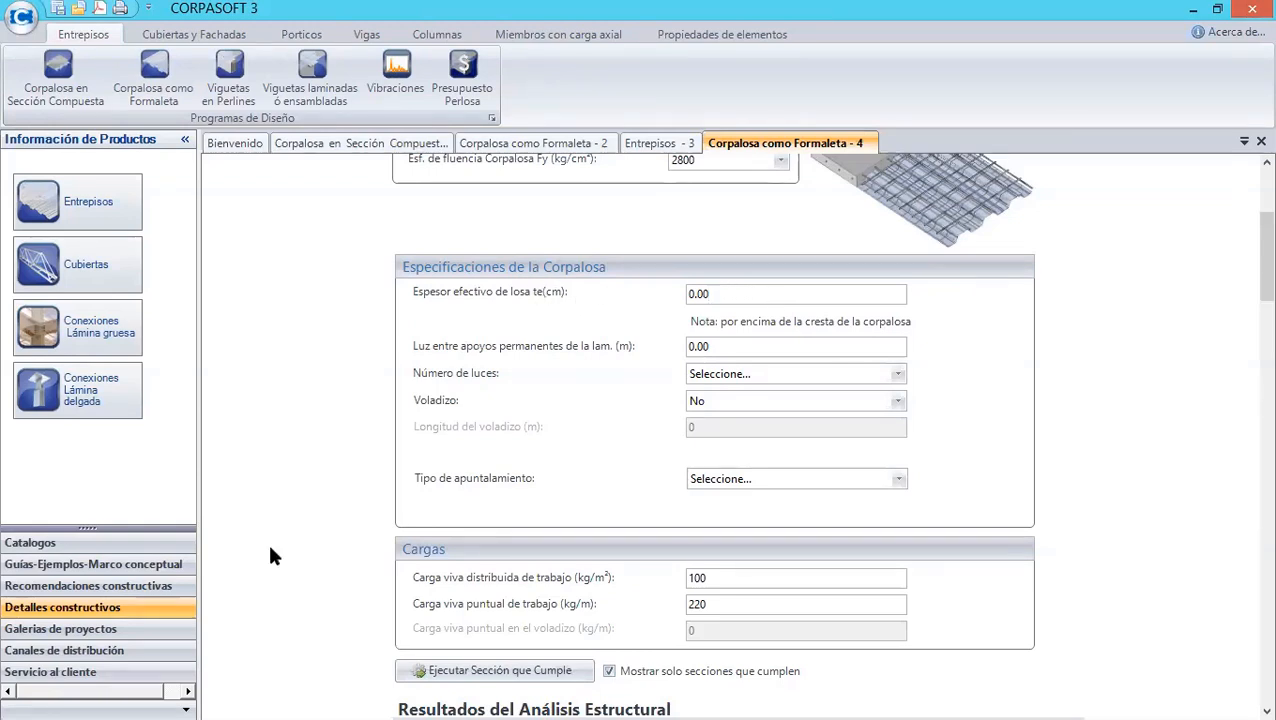
pyautogui.click(72, 549)
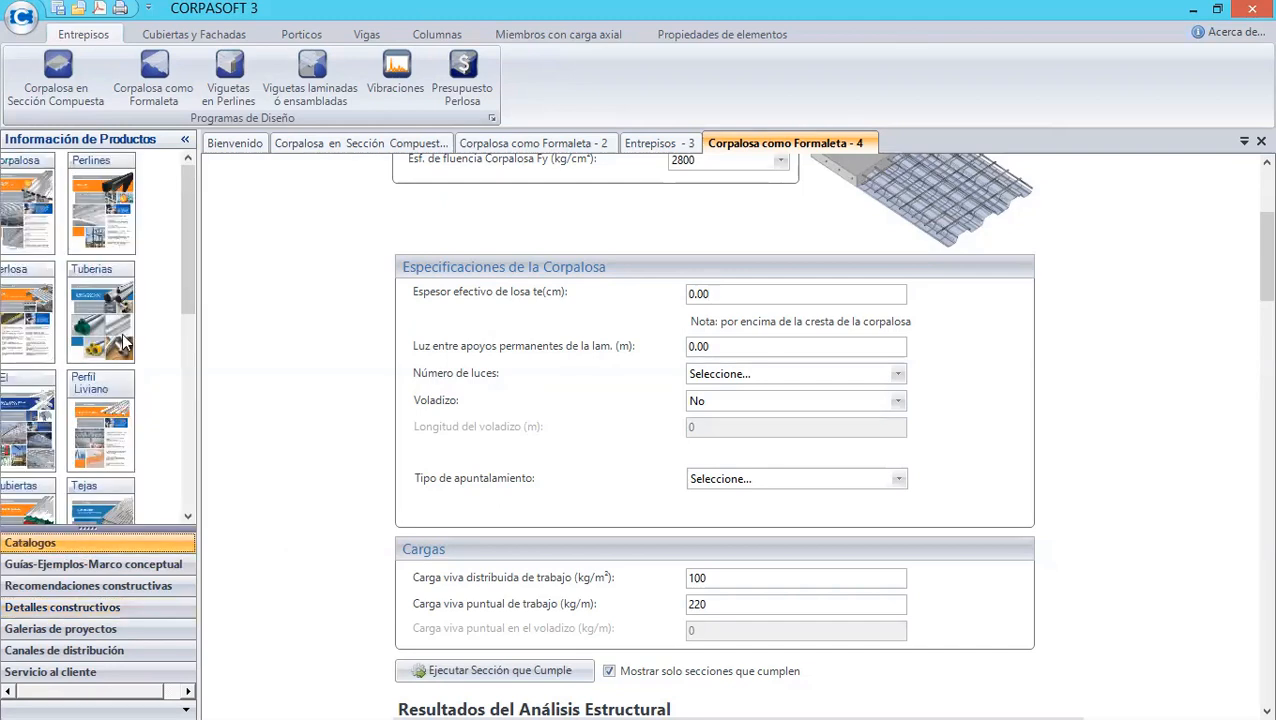
pyautogui.click(18, 333)
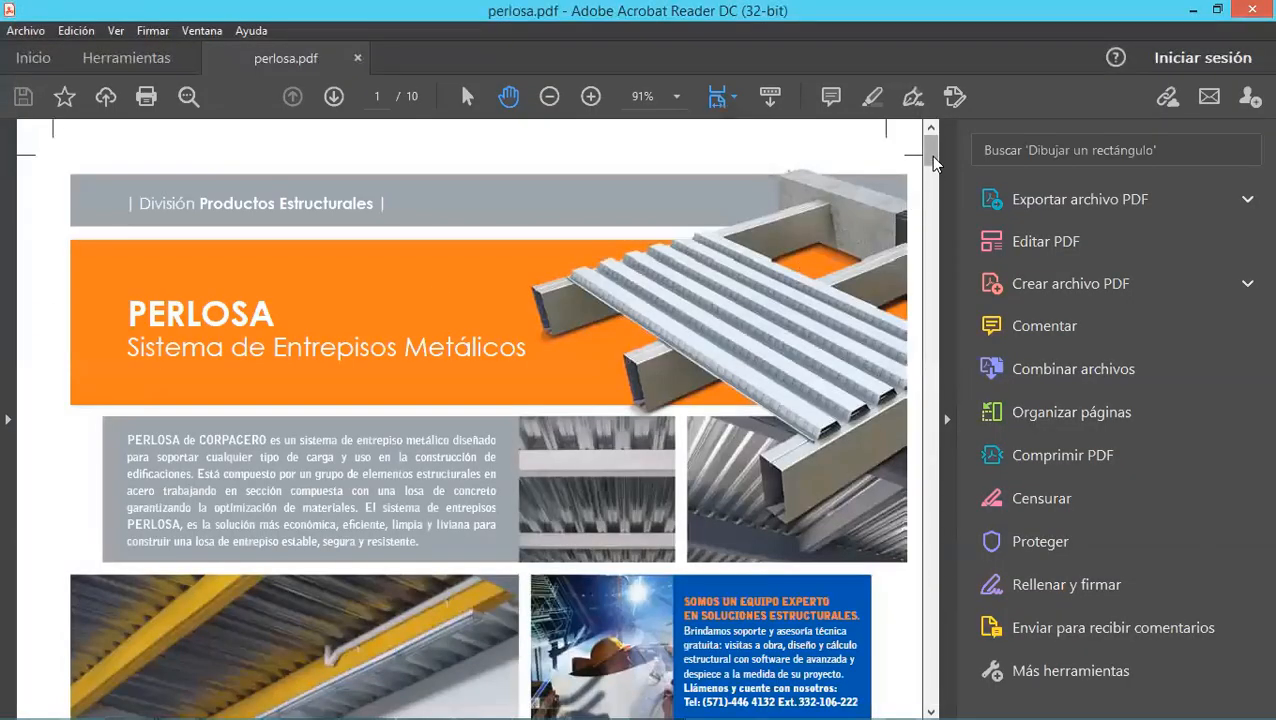
pyautogui.moveTo(933, 163); pyautogui.dragTo(933, 249)
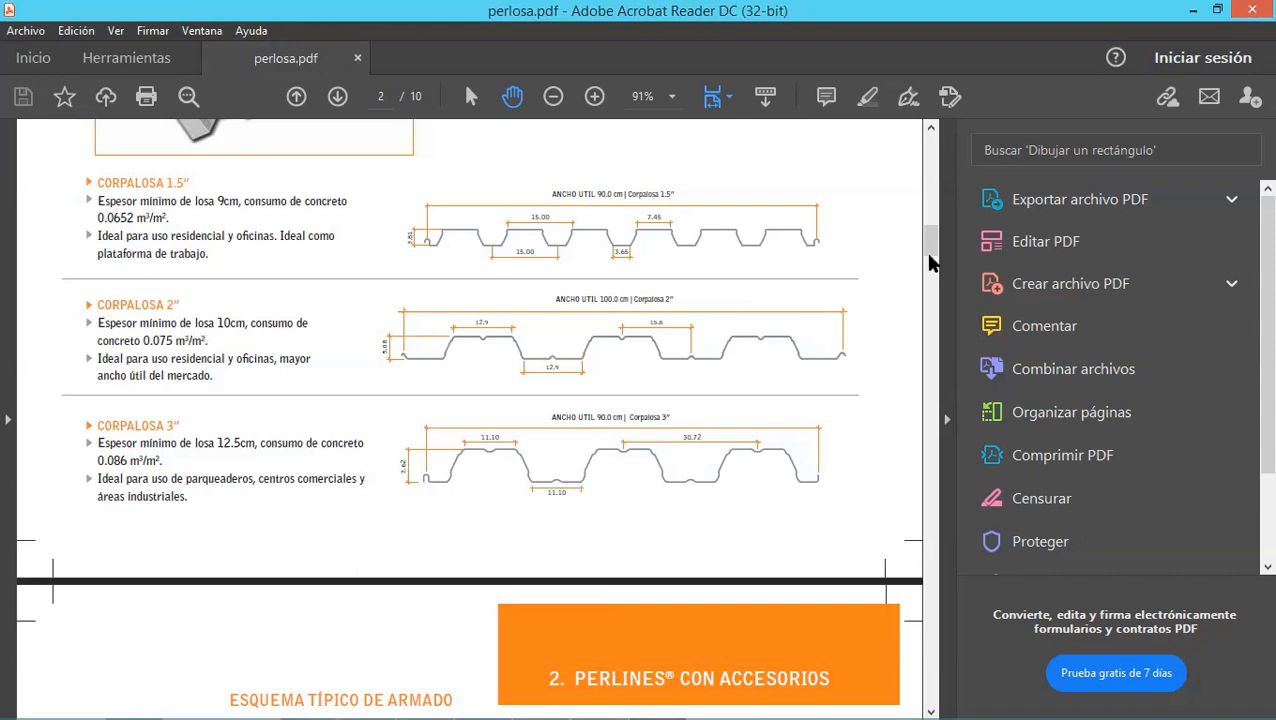
pyautogui.moveTo(928, 259); pyautogui.dragTo(928, 316)
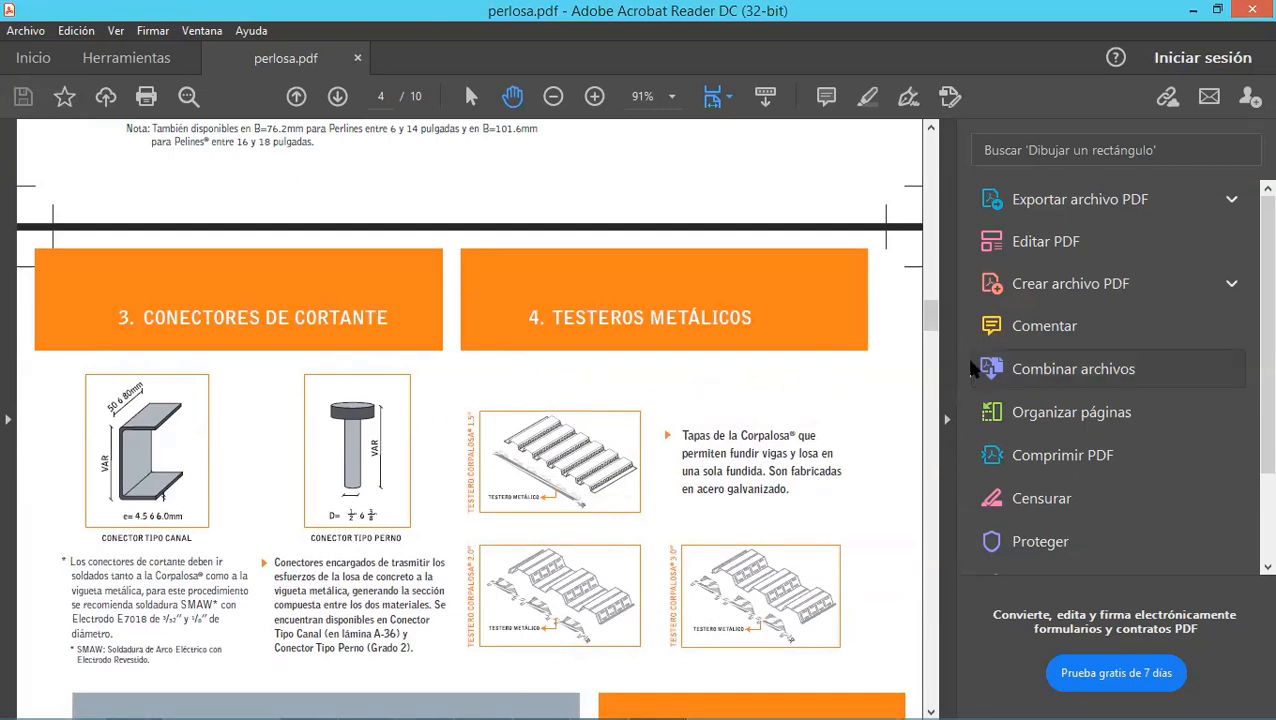
pyautogui.moveTo(928, 313); pyautogui.dragTo(938, 370)
pyautogui.moveTo(938, 390); pyautogui.dragTo(942, 434)
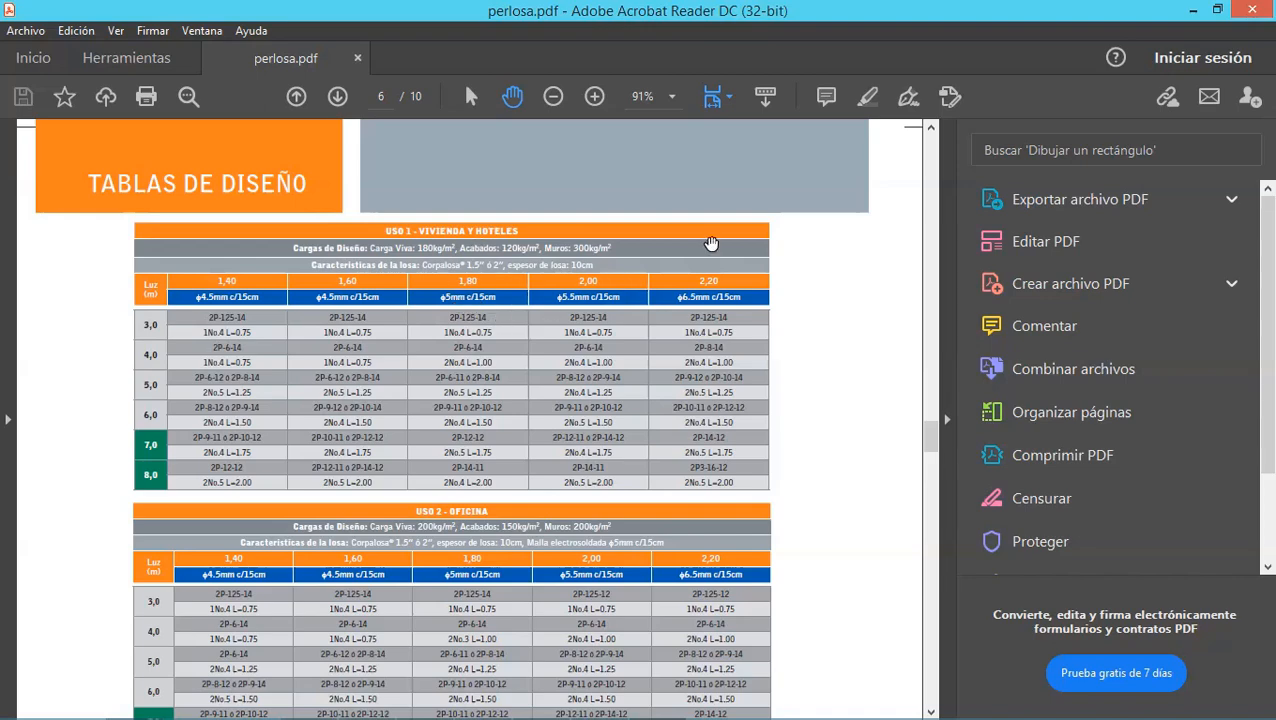
pyautogui.click(1192, 9)
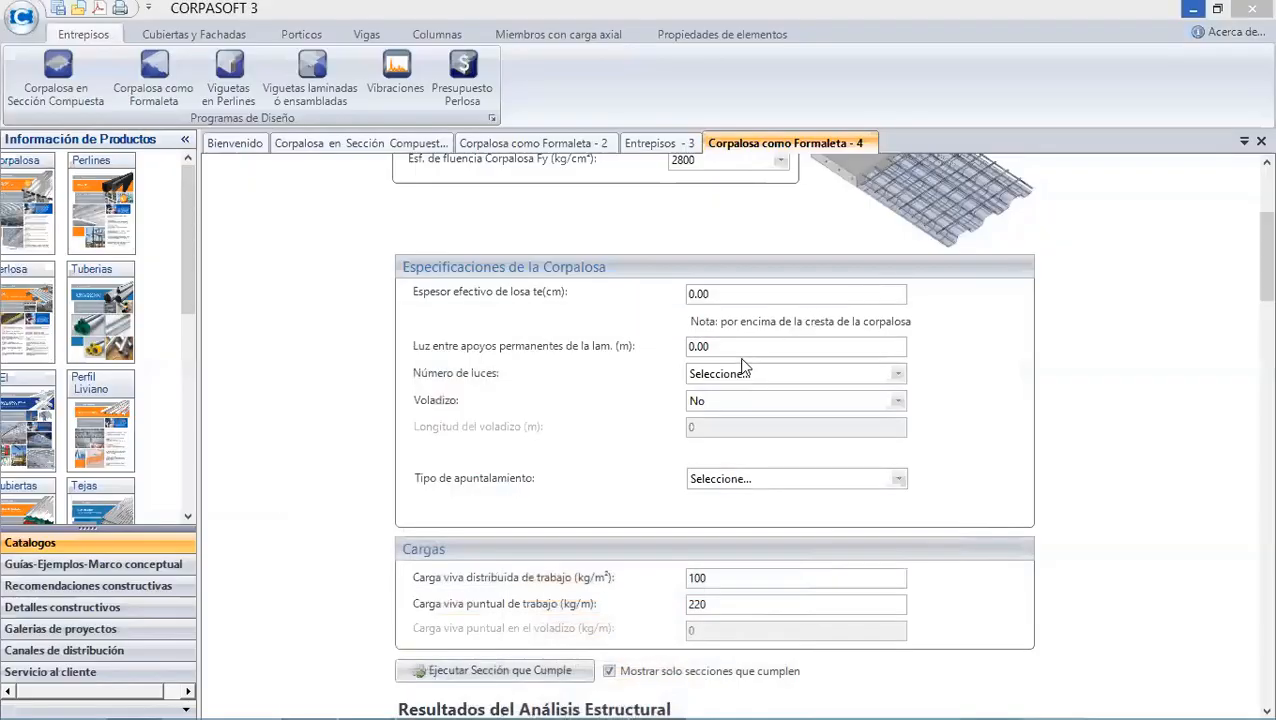
# - Set the effective slab thickness to 0.10 cm and the span between permanent supports to 1.4 m
pyautogui.click(718, 295)
pyautogui.press('BackSpace')
pyautogui.press('BackSpace')
pyautogui.press('BackSpace')
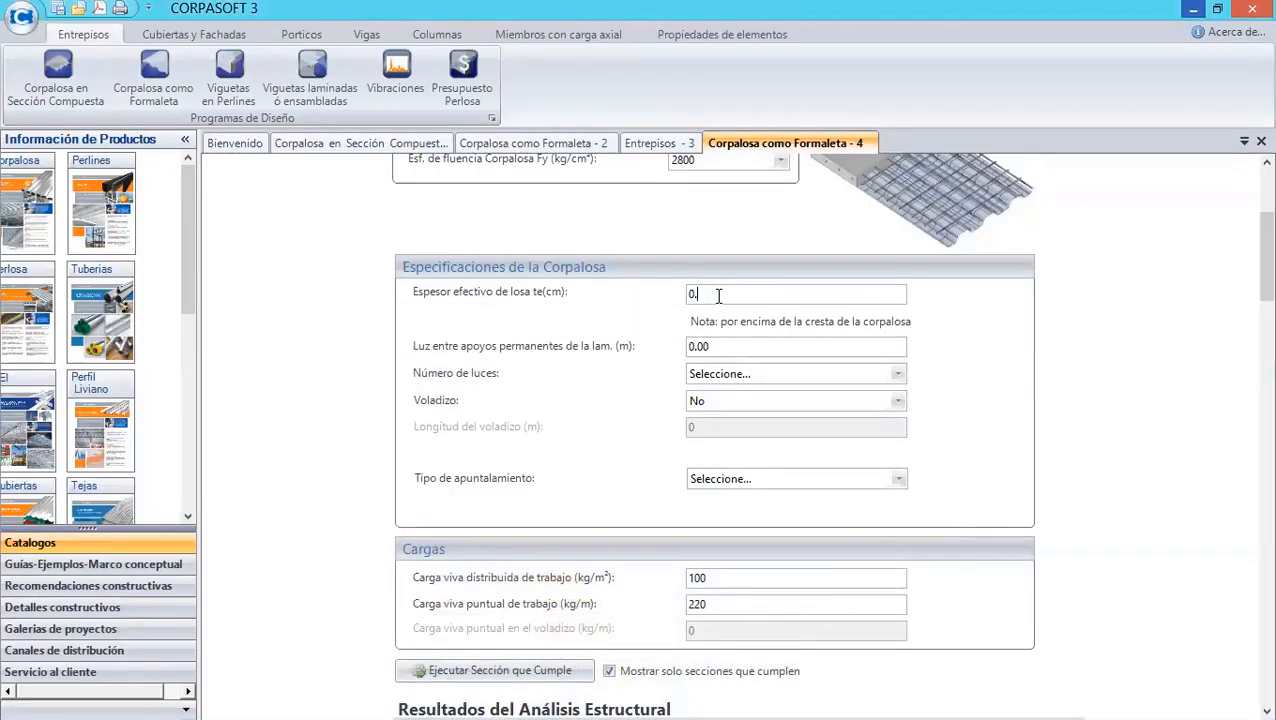
pyautogui.write('.10')
pyautogui.click(769, 348)
pyautogui.press('BackSpace')
pyautogui.press('BackSpace')
pyautogui.press('BackSpace')
pyautogui.press('BackSpace')
pyautogui.write('1.4')
# - Choose 1 Luz for the number of spans and Sin apuntalamiento for the shoring type
pyautogui.click(768, 385)
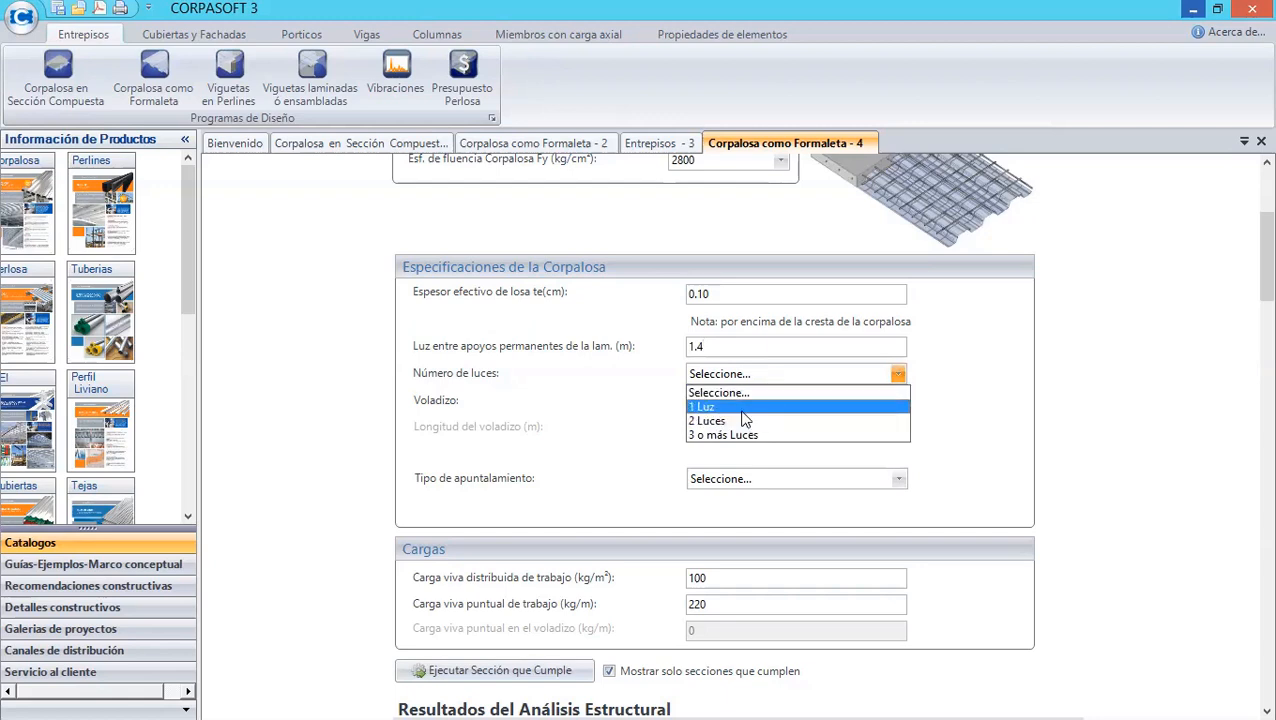
pyautogui.click(741, 408)
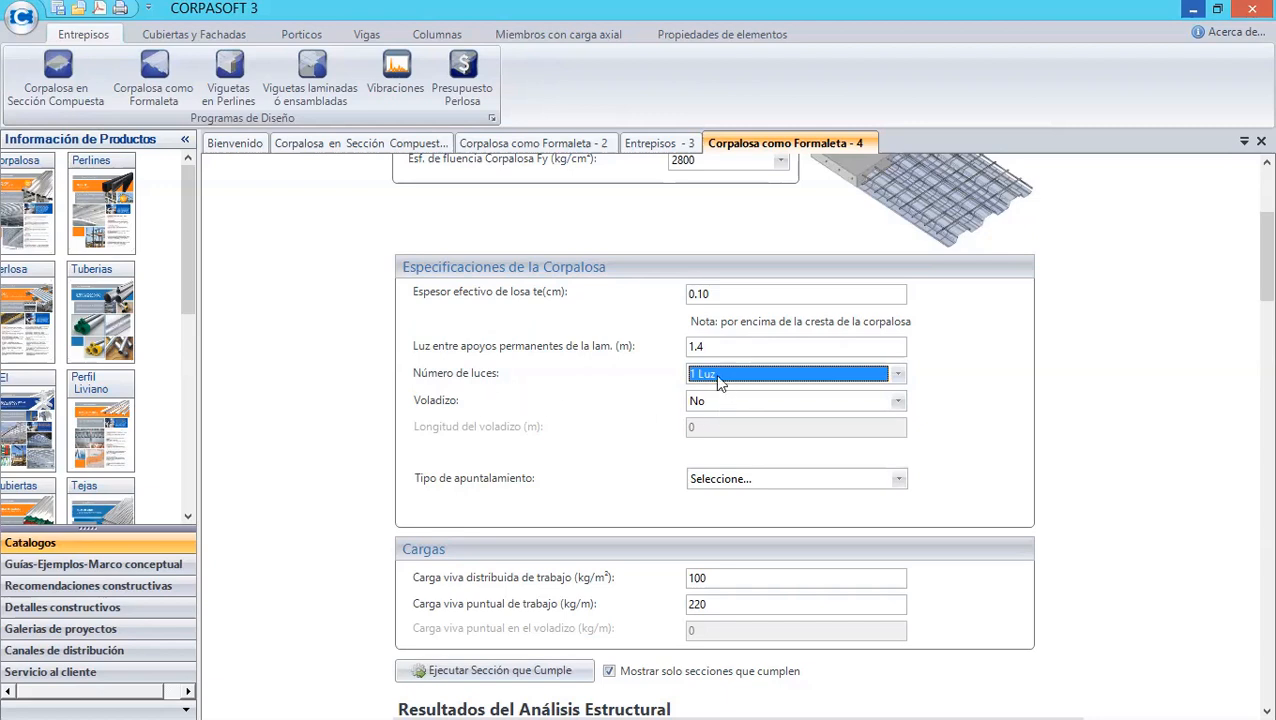
pyautogui.click(774, 481)
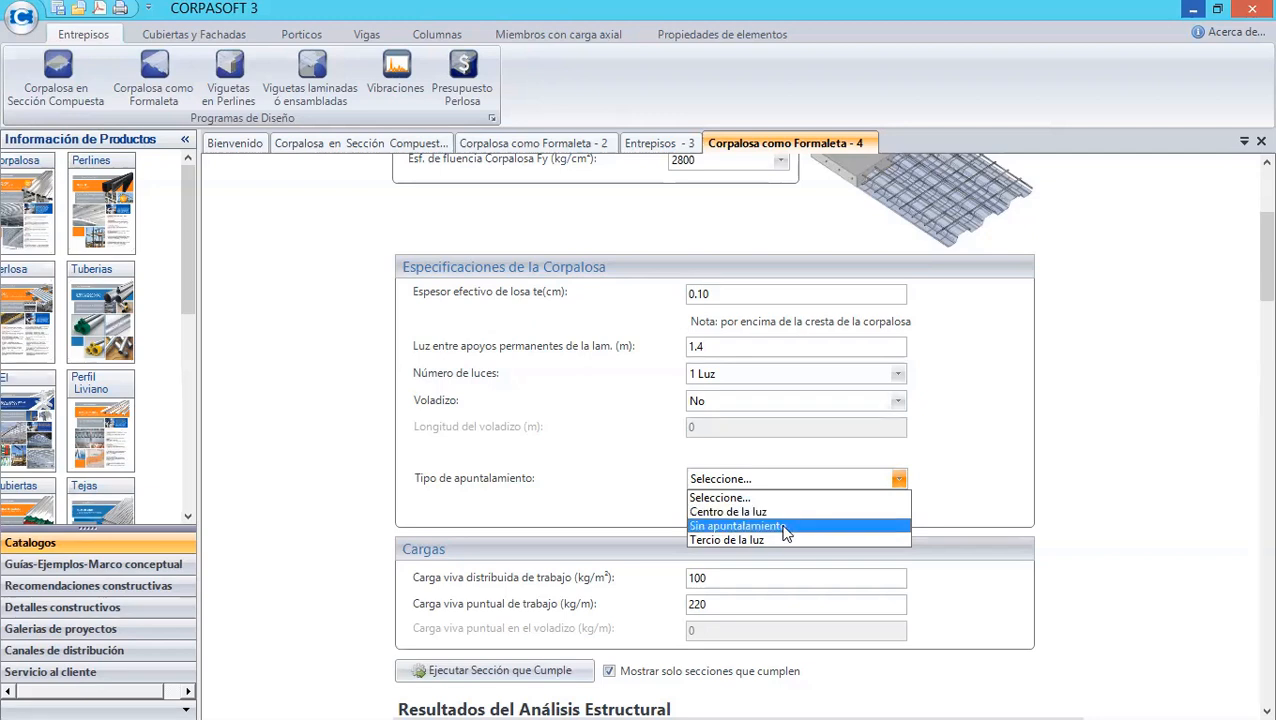
pyautogui.click(785, 528)
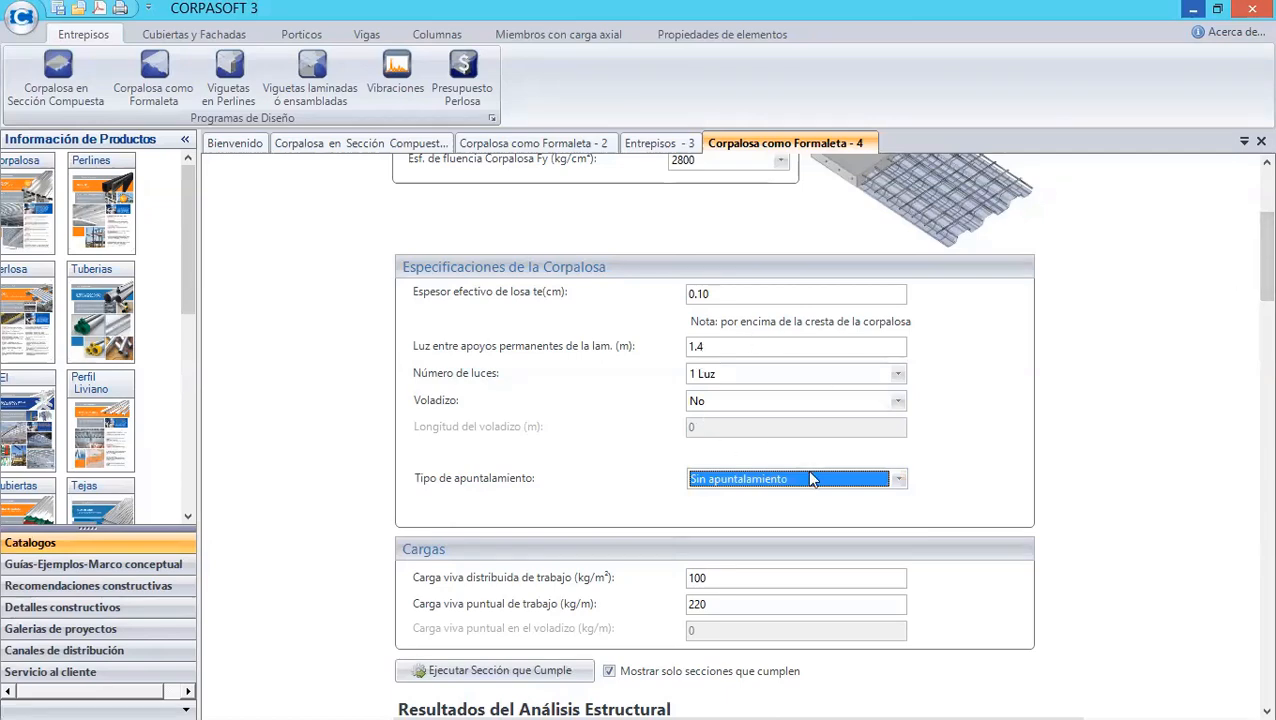
# - Run Ejecutar Sección que Cumple to compute the structural analysis results
pyautogui.scroll(-3, 1250, 278)
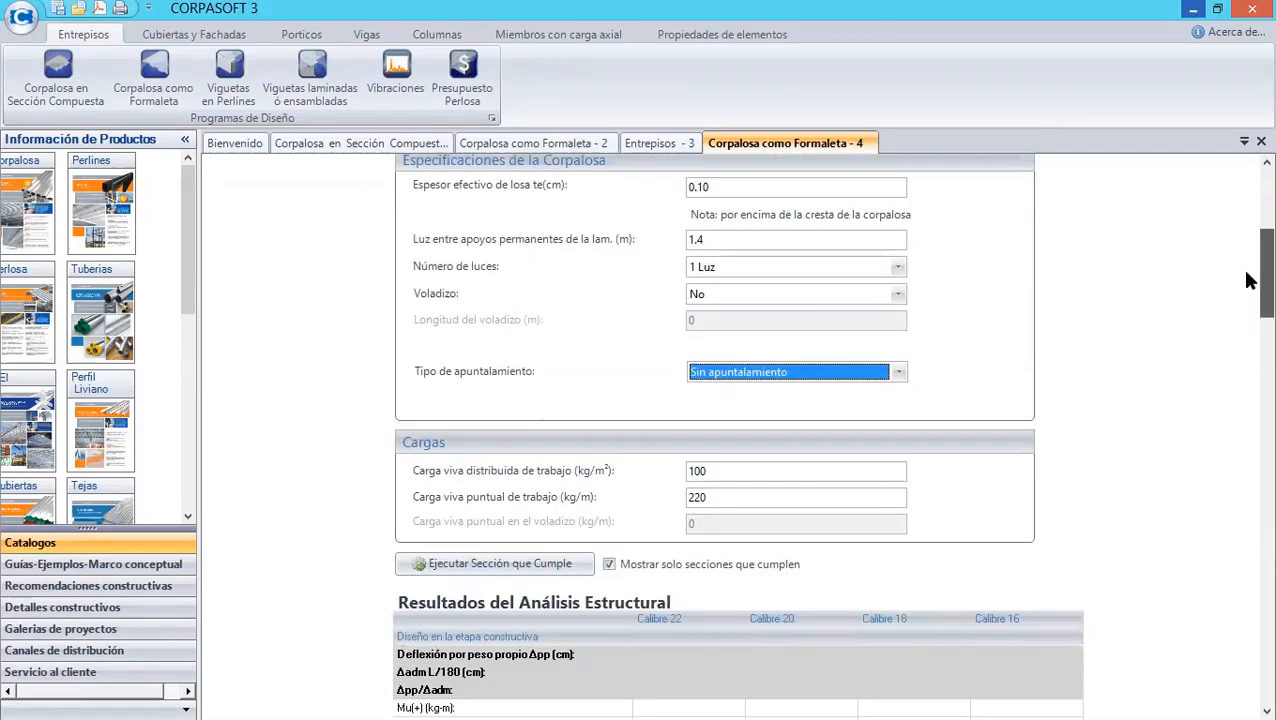
pyautogui.scroll(-1, 1247, 286)
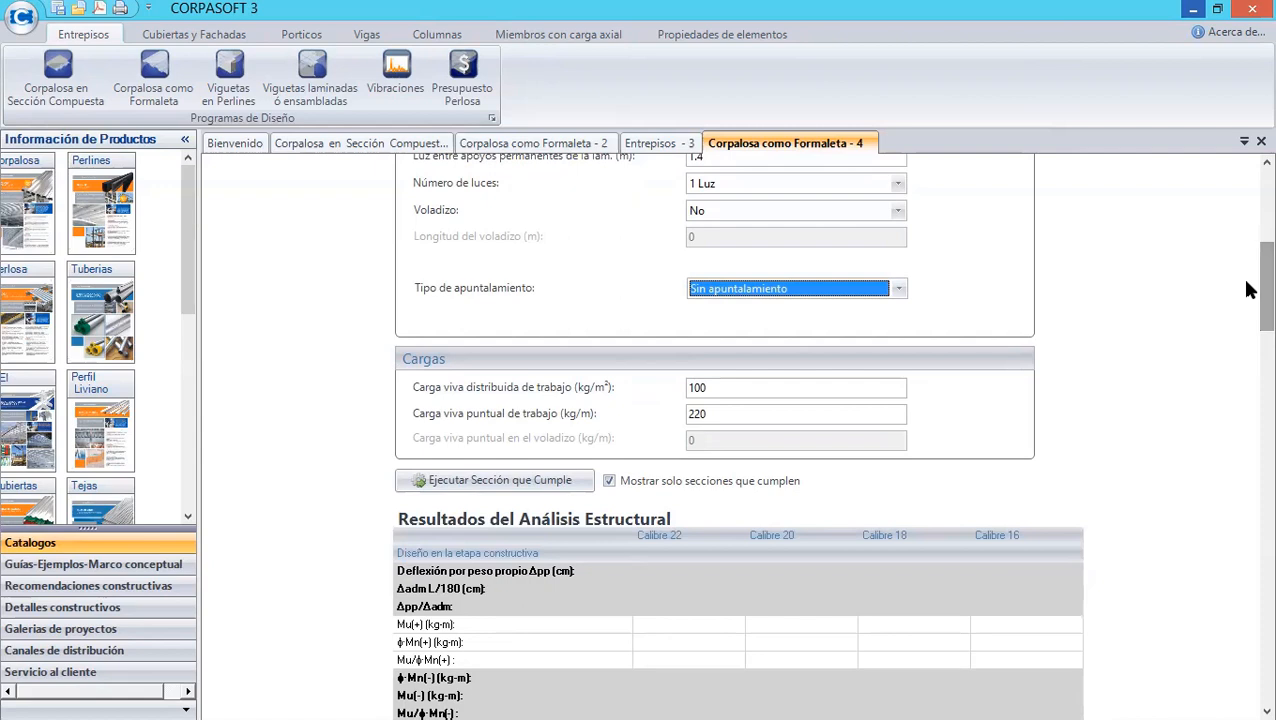
pyautogui.scroll(-2, 1248, 289)
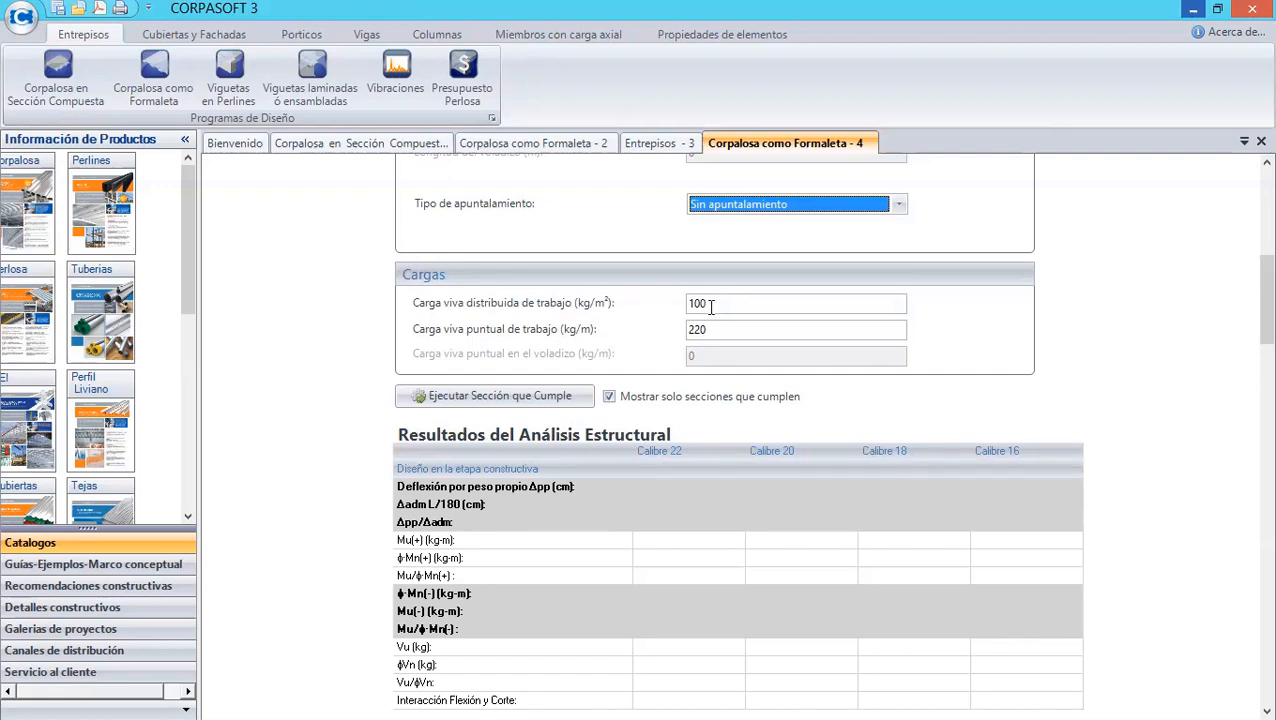
pyautogui.scroll(-3, 1245, 318)
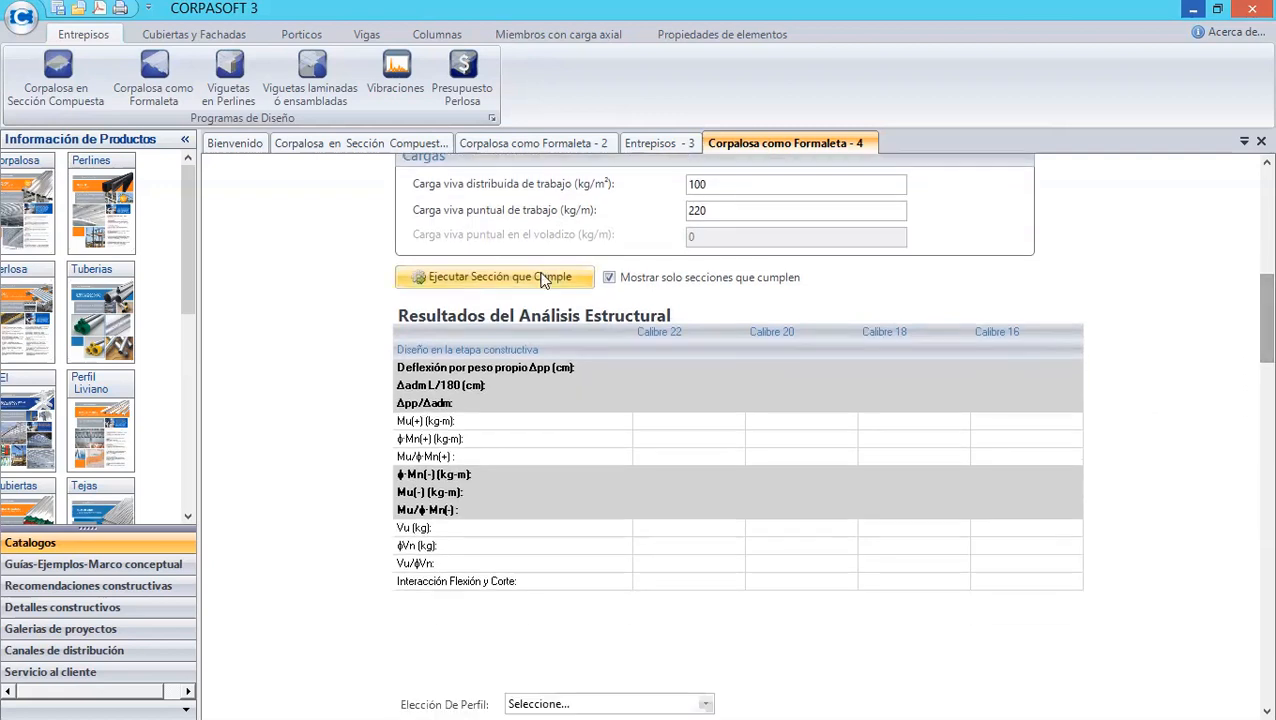
pyautogui.click(541, 276)
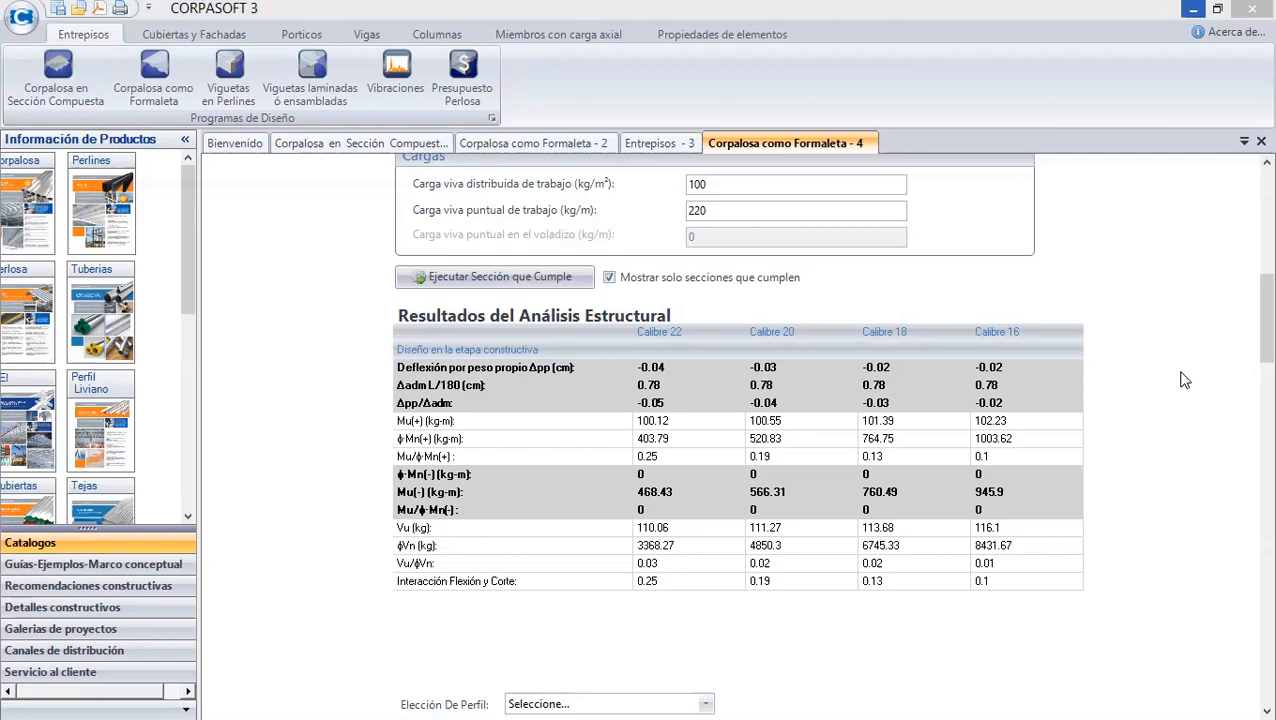
pyautogui.moveTo(1261, 341)
pyautogui.mouseDown()
pyautogui.moveTo(1261, 299)
pyautogui.moveTo(1248, 336)
pyautogui.mouseUp()
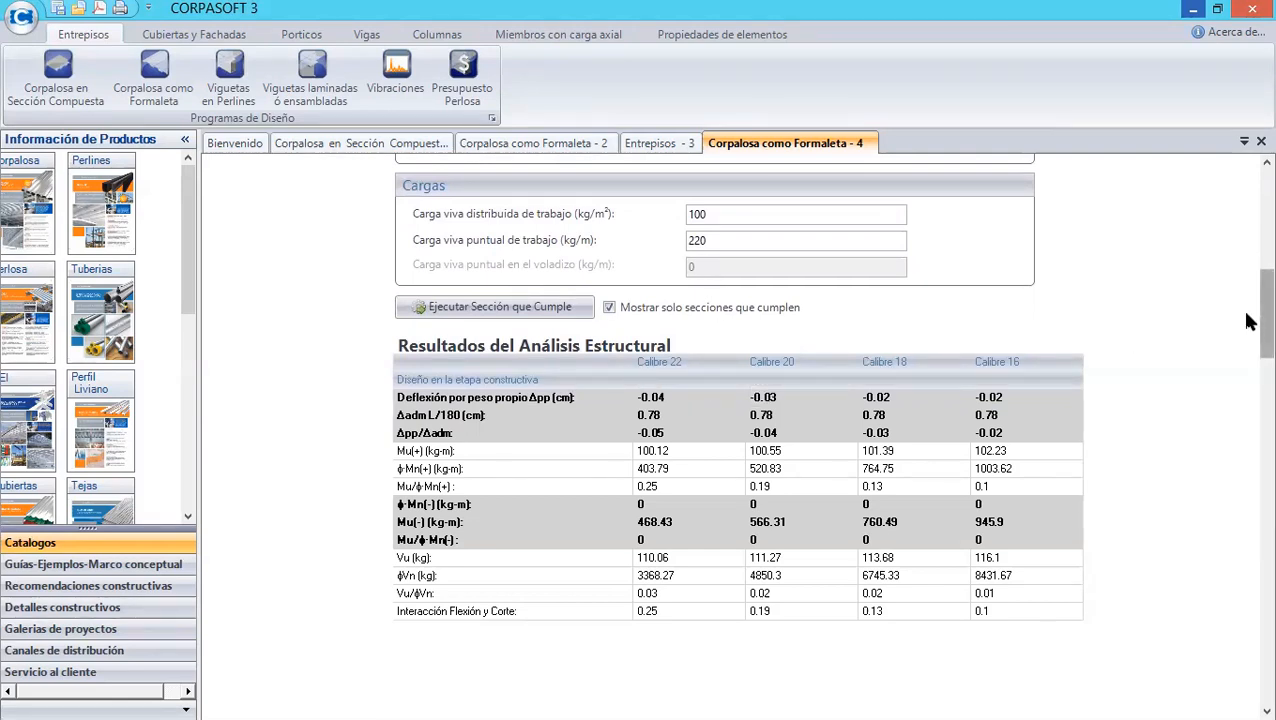
pyautogui.moveTo(1249, 321); pyautogui.dragTo(1247, 236)
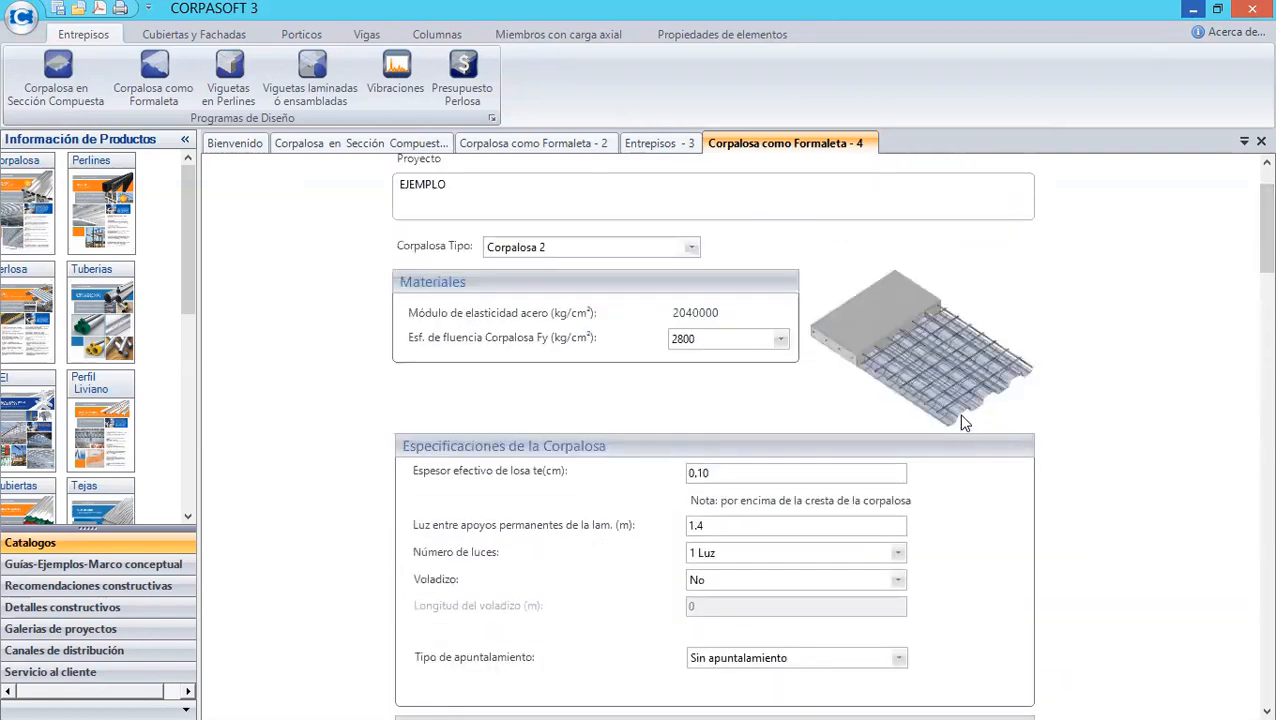
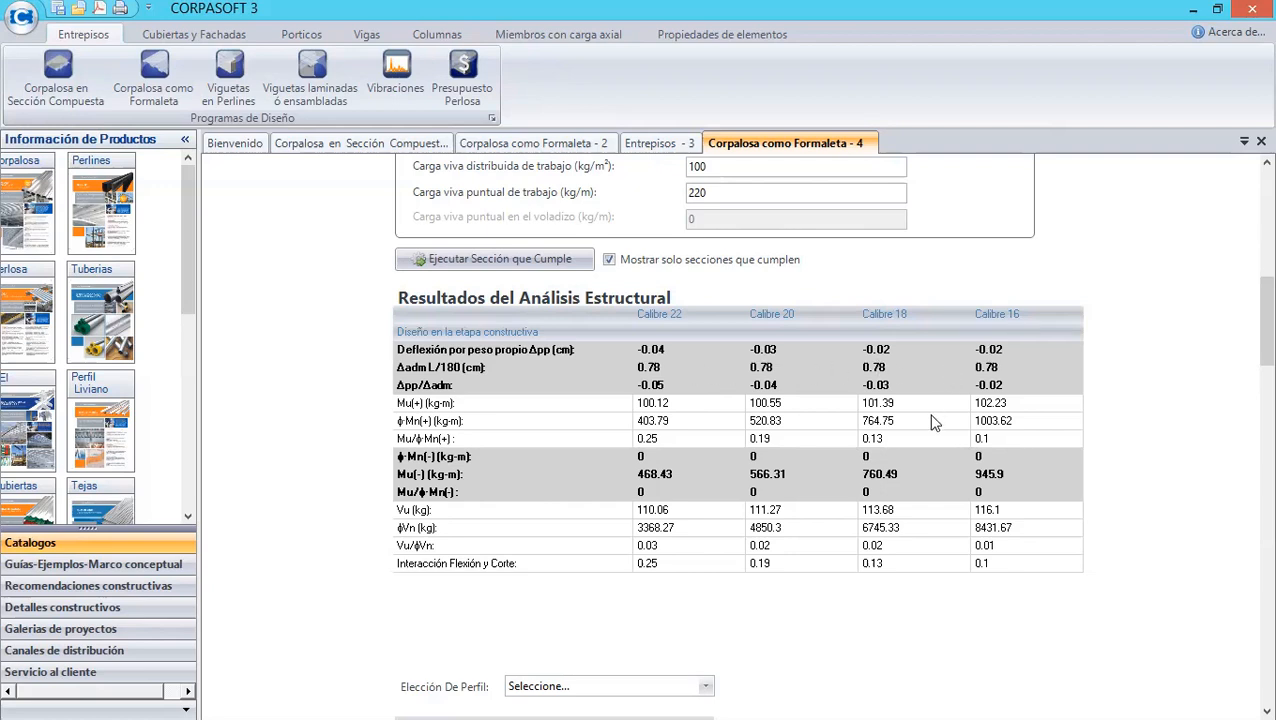
# - Review the structural analysis results and choose Calibre 18 as the deck profile
pyautogui.scroll(-5, 1250, 362)
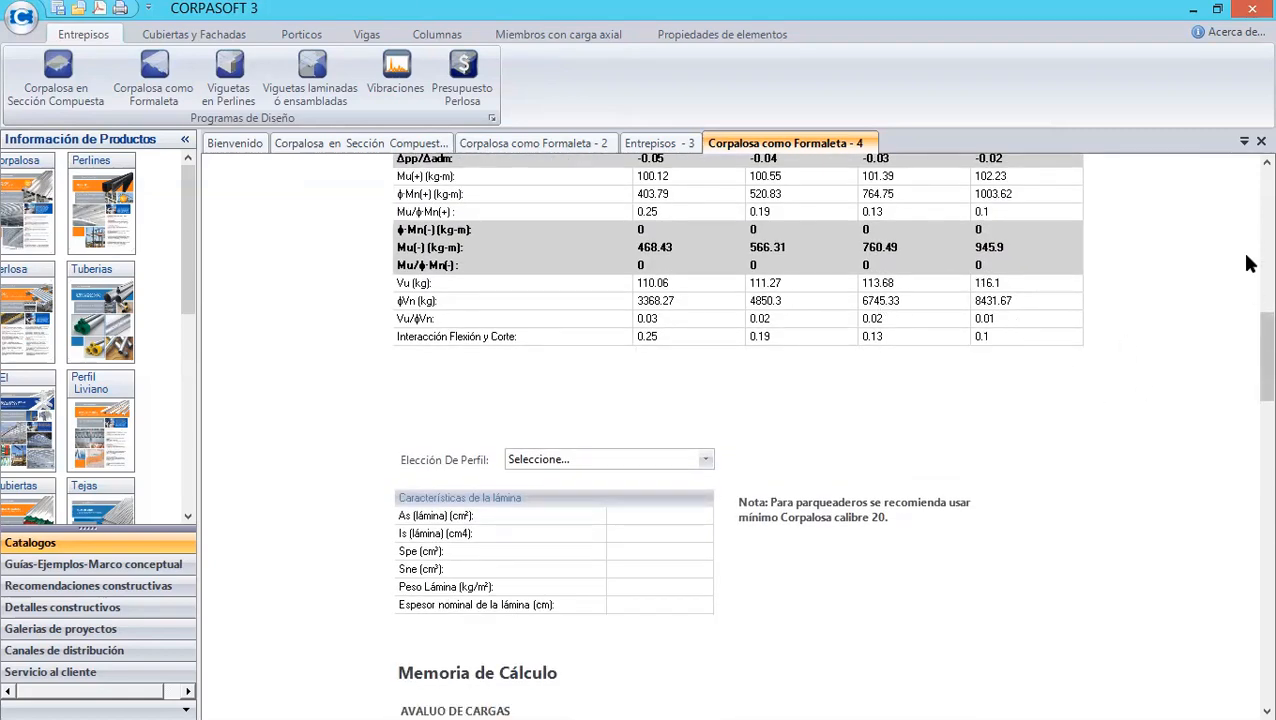
pyautogui.scroll(3, 1248, 330)
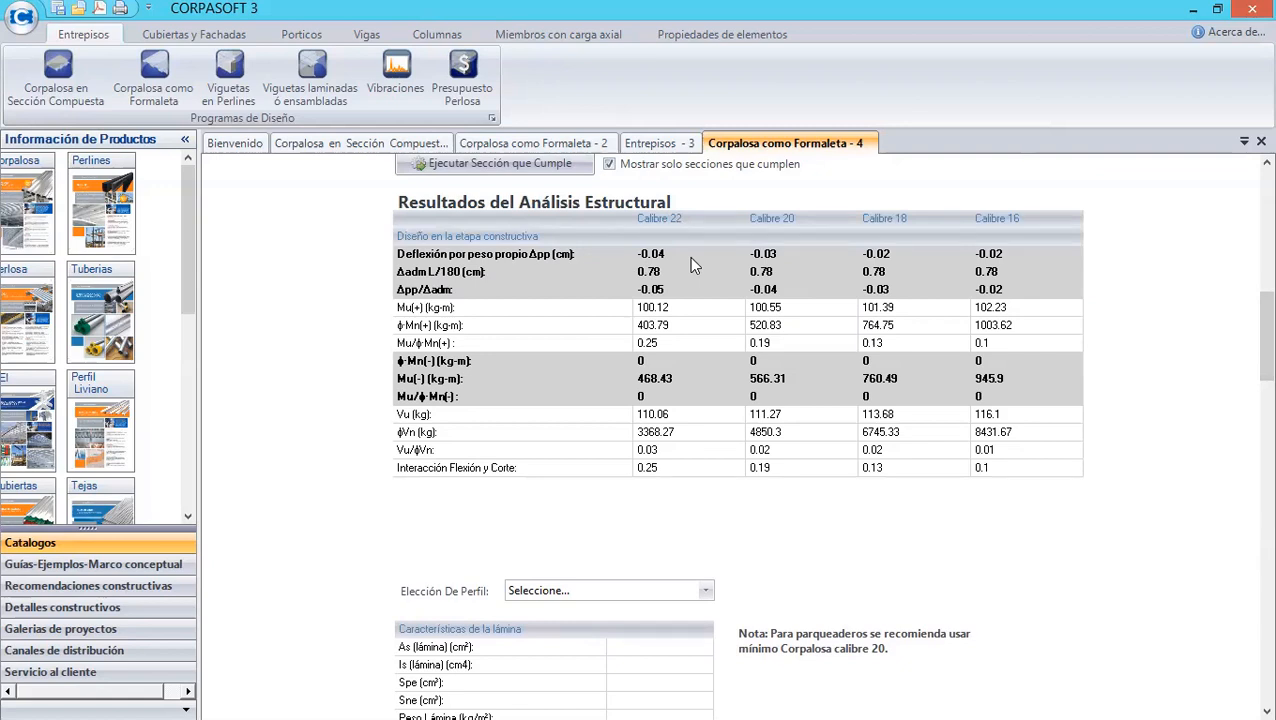
pyautogui.scroll(-2, 1248, 346)
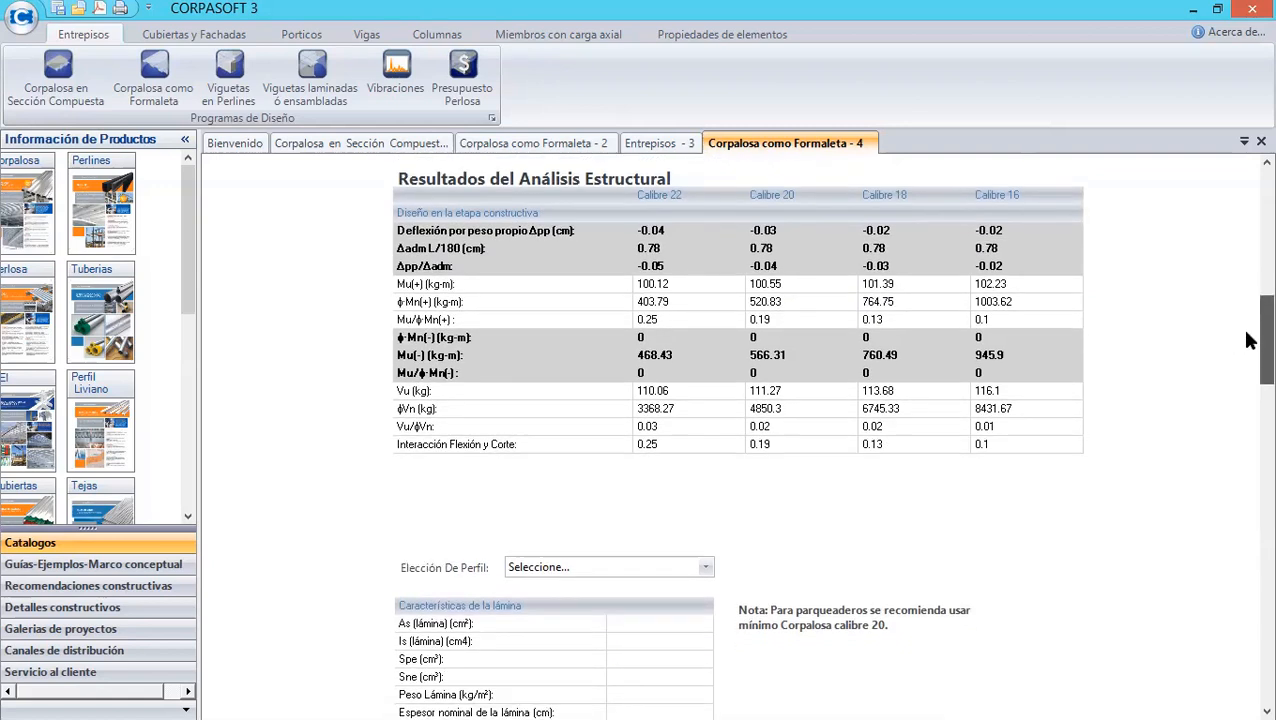
pyautogui.scroll(-3, 1248, 350)
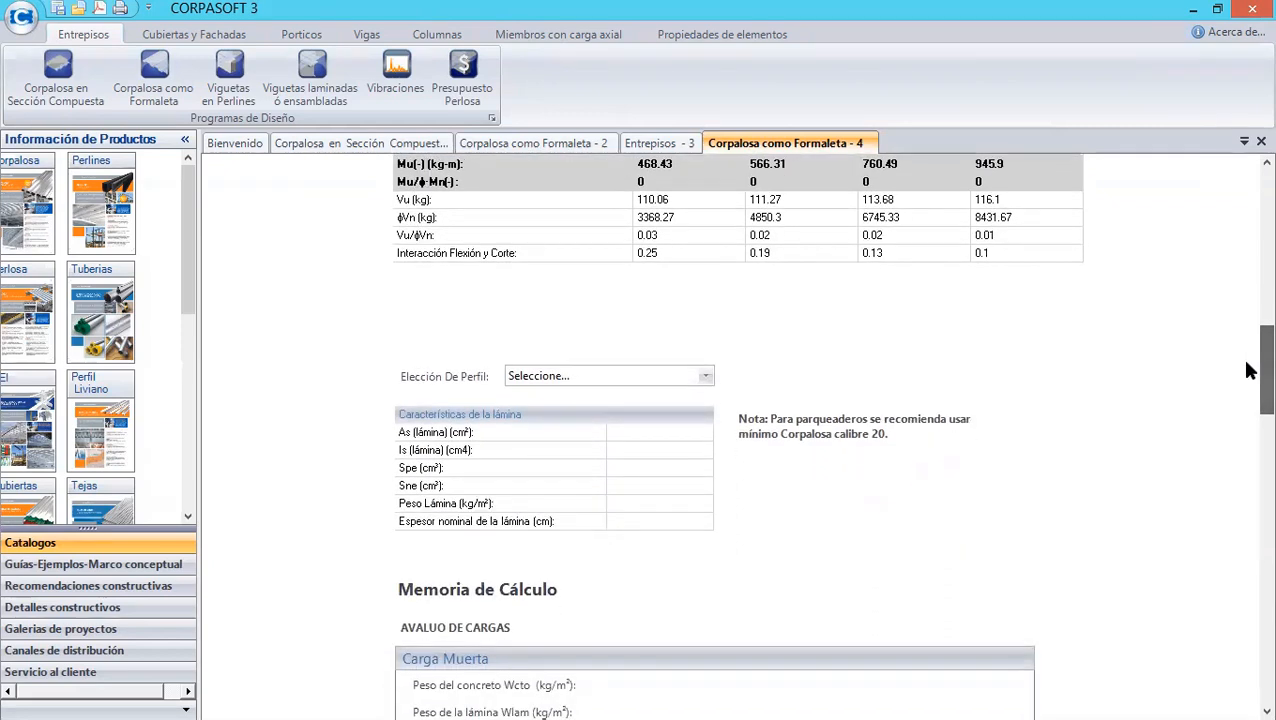
pyautogui.click(705, 377)
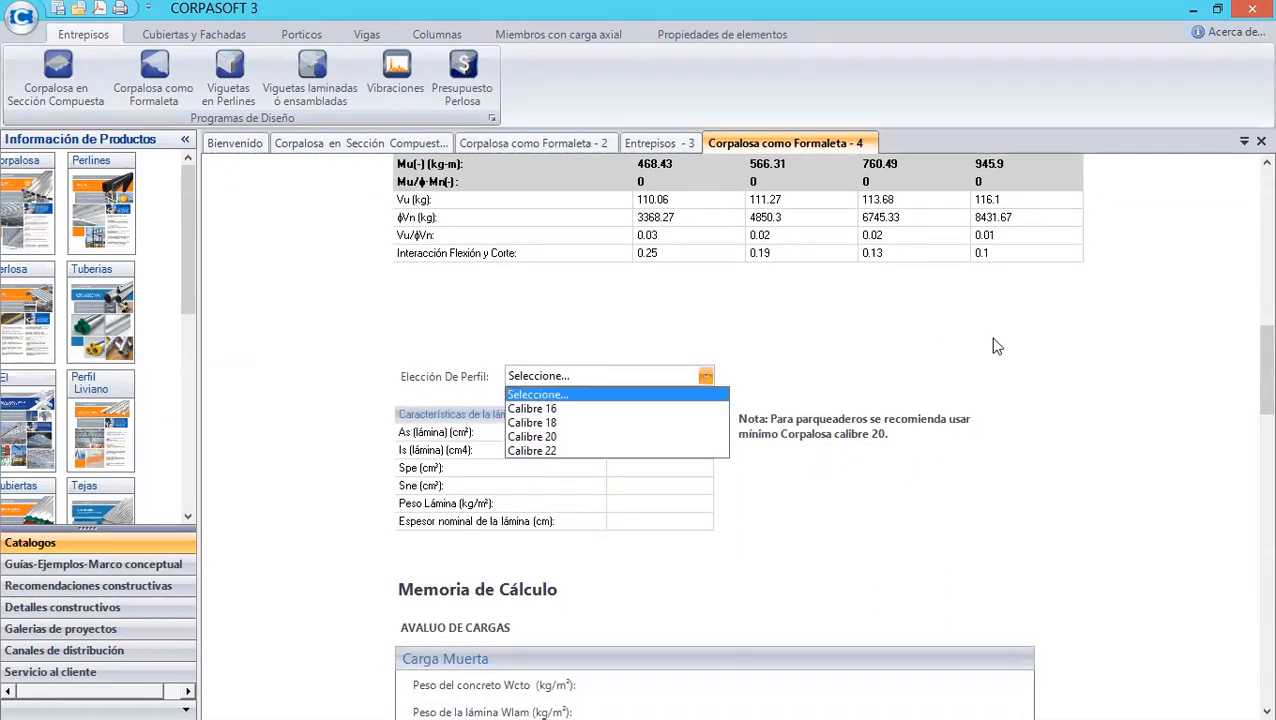
pyautogui.click(1250, 370)
pyautogui.scroll(6, 1240, 348)
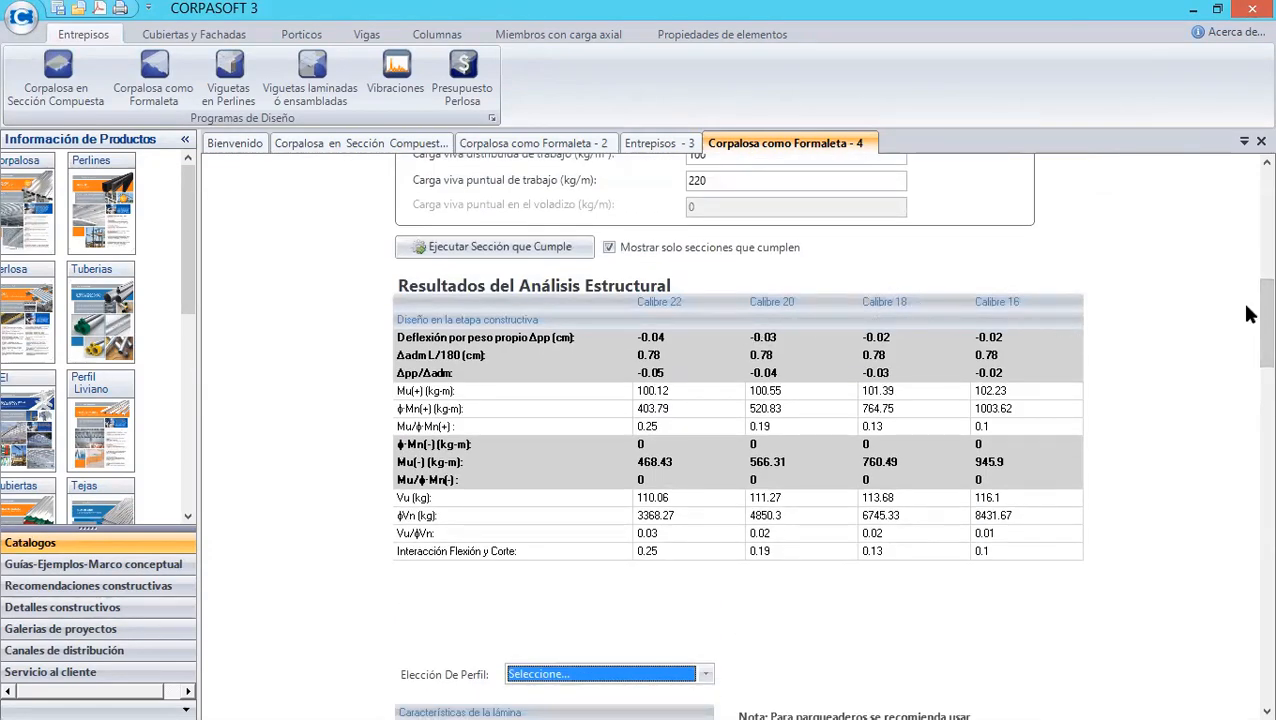
pyautogui.scroll(-5, 1245, 342)
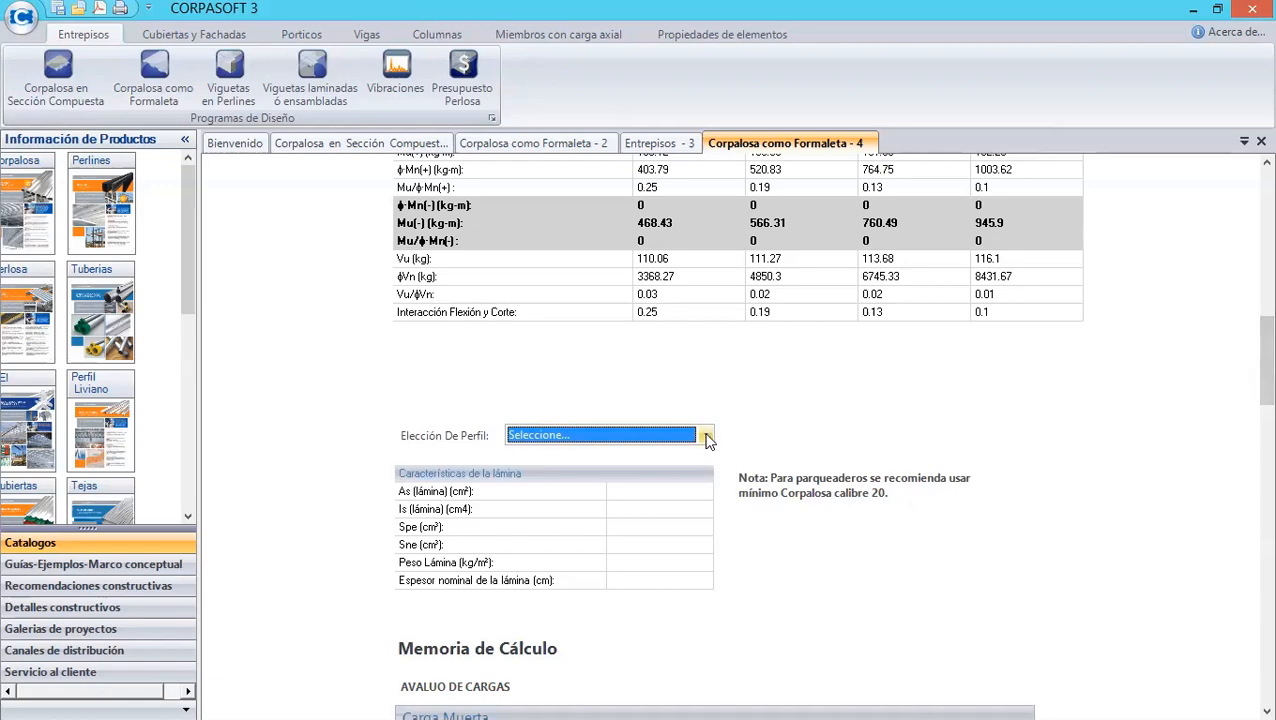
pyautogui.click(706, 435)
pyautogui.click(600, 482)
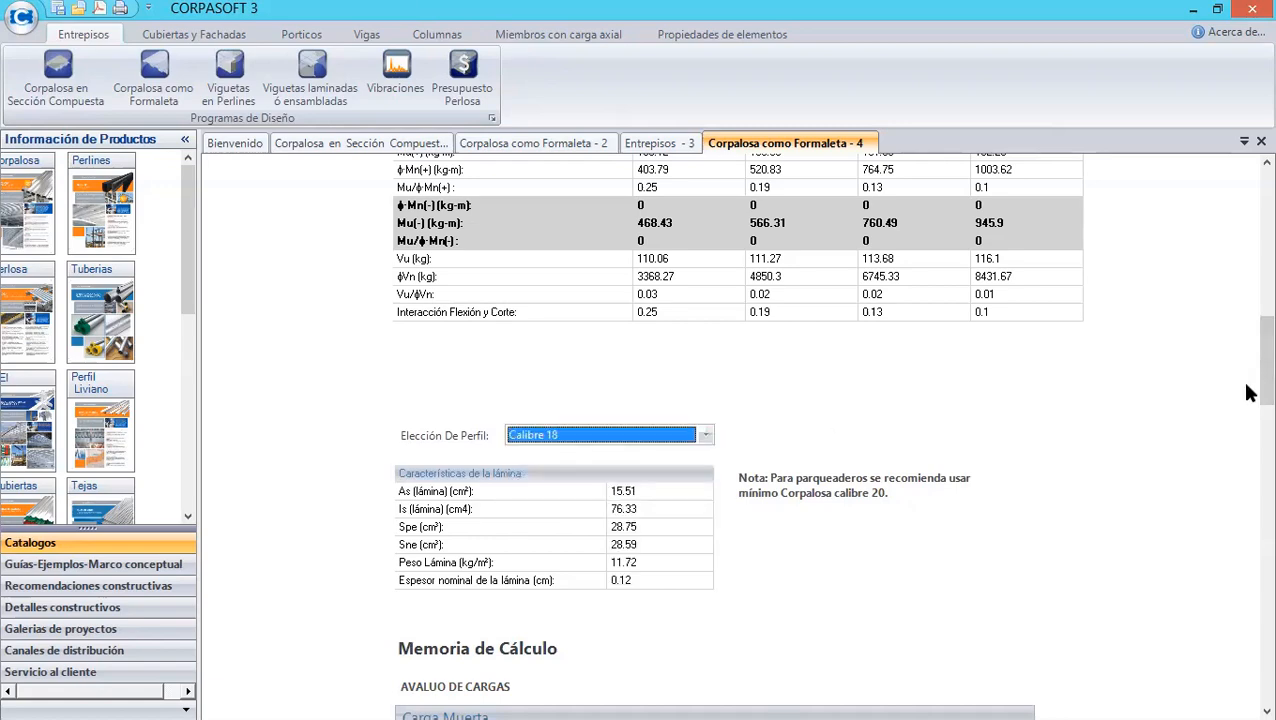
# - Review the calculation report and open the Save PDF dialog without saving
pyautogui.scroll(-5, 1248, 413)
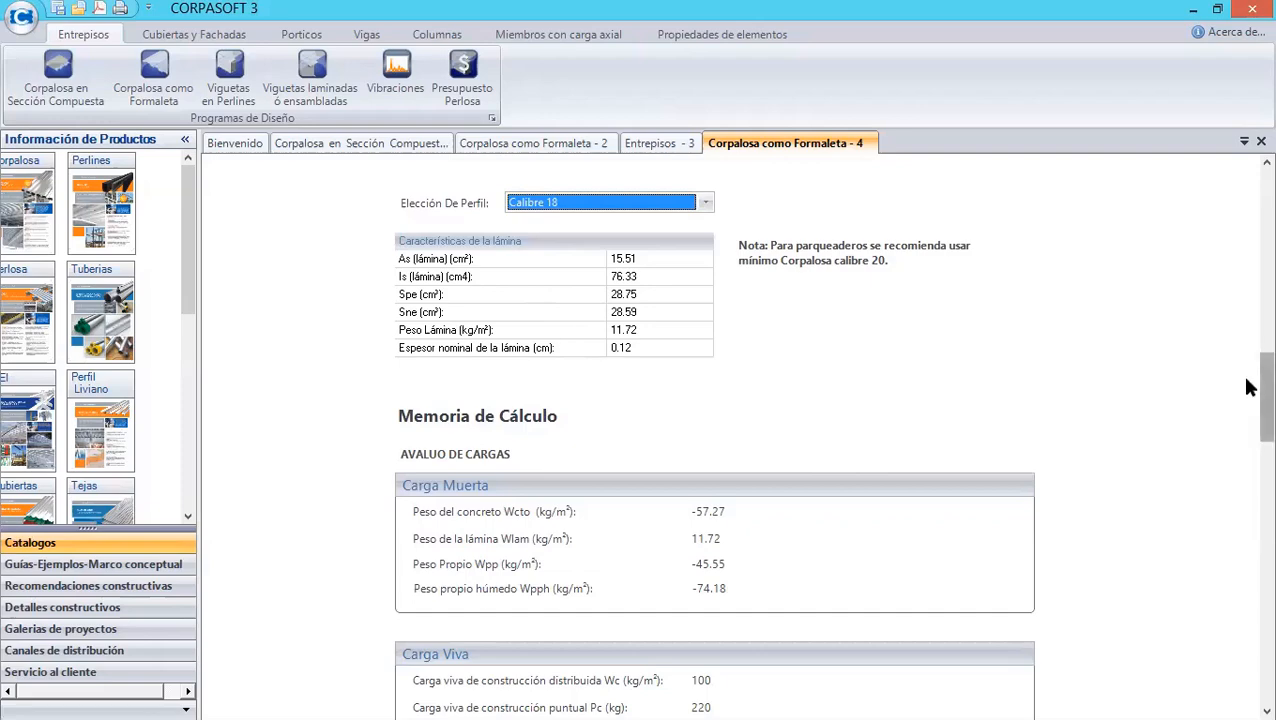
pyautogui.moveTo(1249, 383); pyautogui.dragTo(1245, 176)
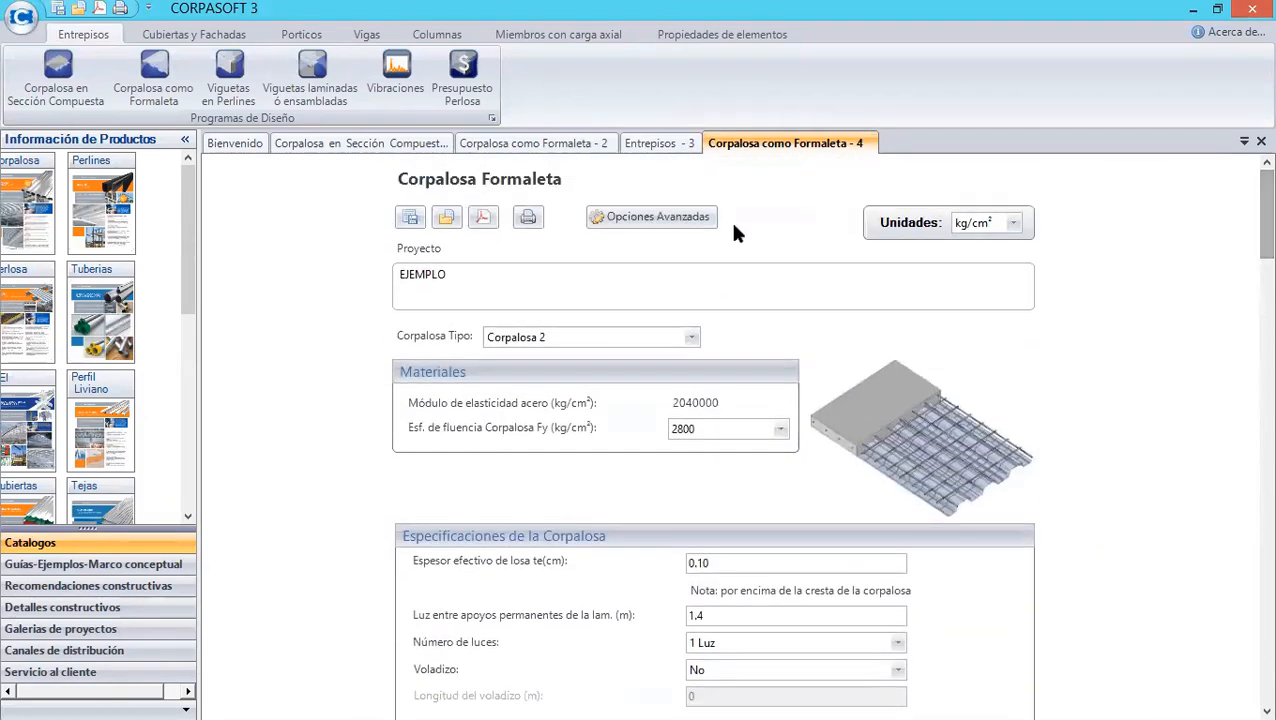
pyautogui.click(484, 218)
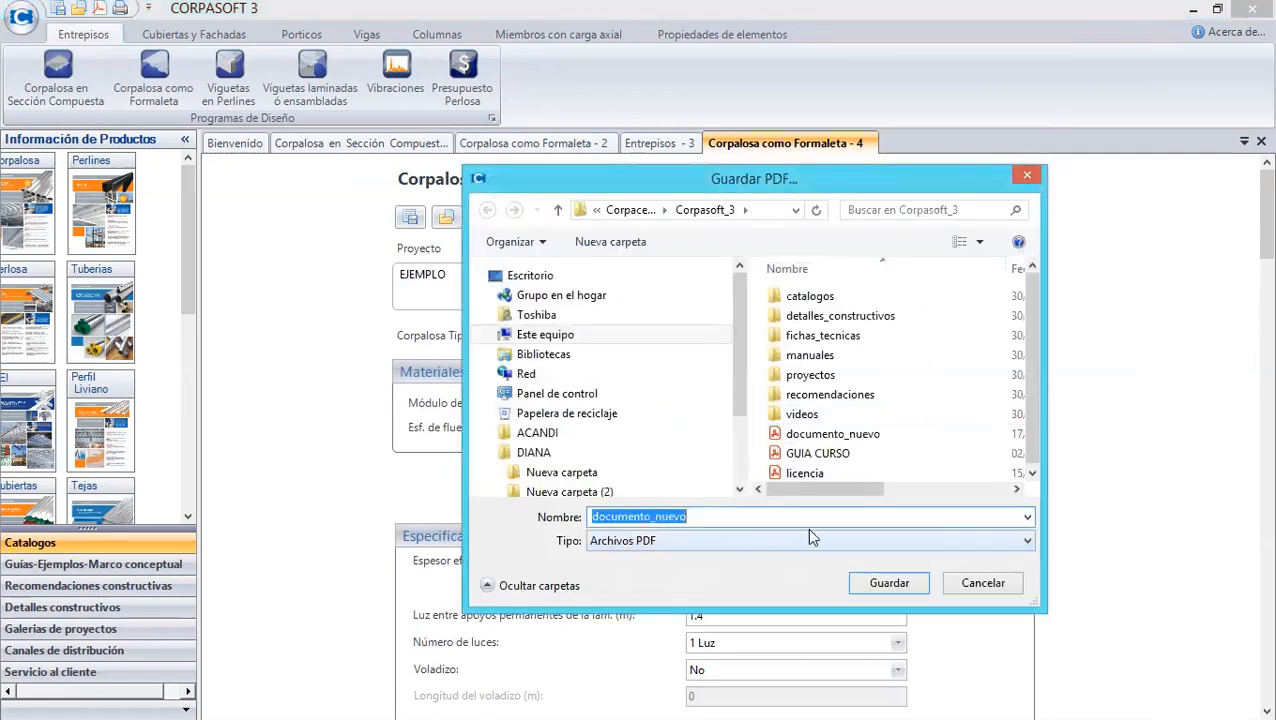
pyautogui.click(960, 580)
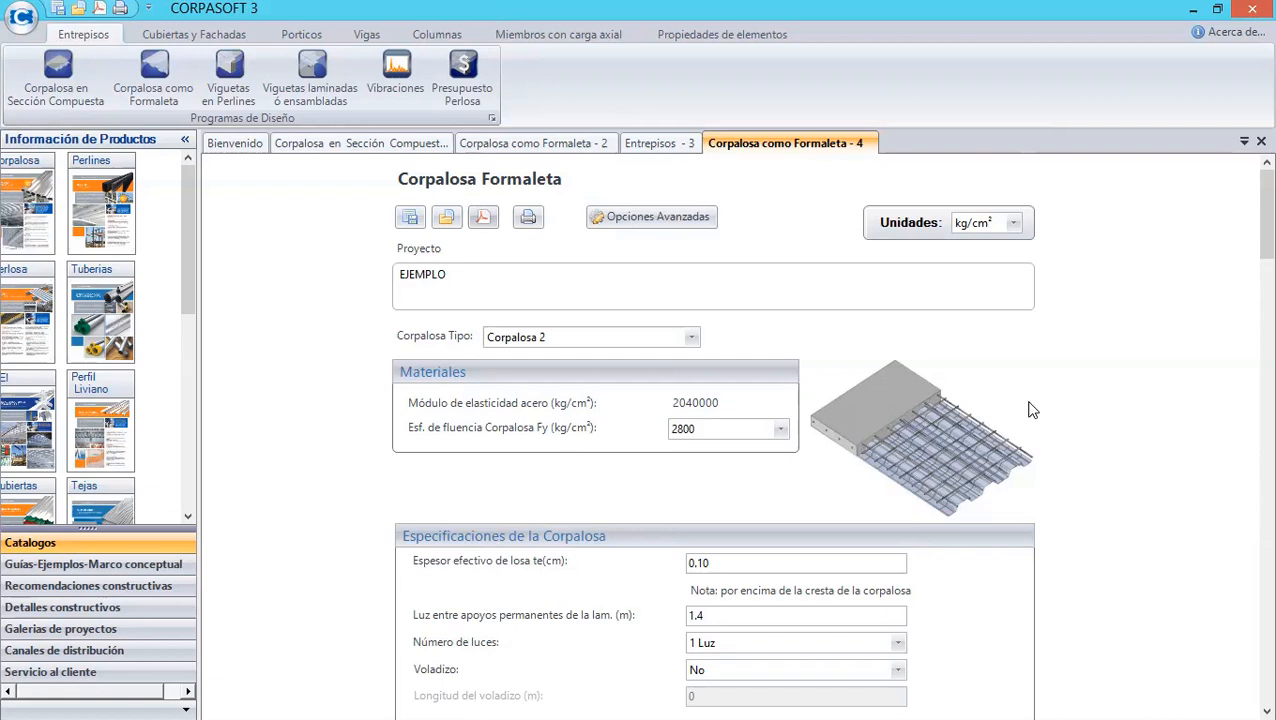
# - Open the Vibraciones floor vibration design program and dismiss its tip window
pyautogui.click(401, 77)
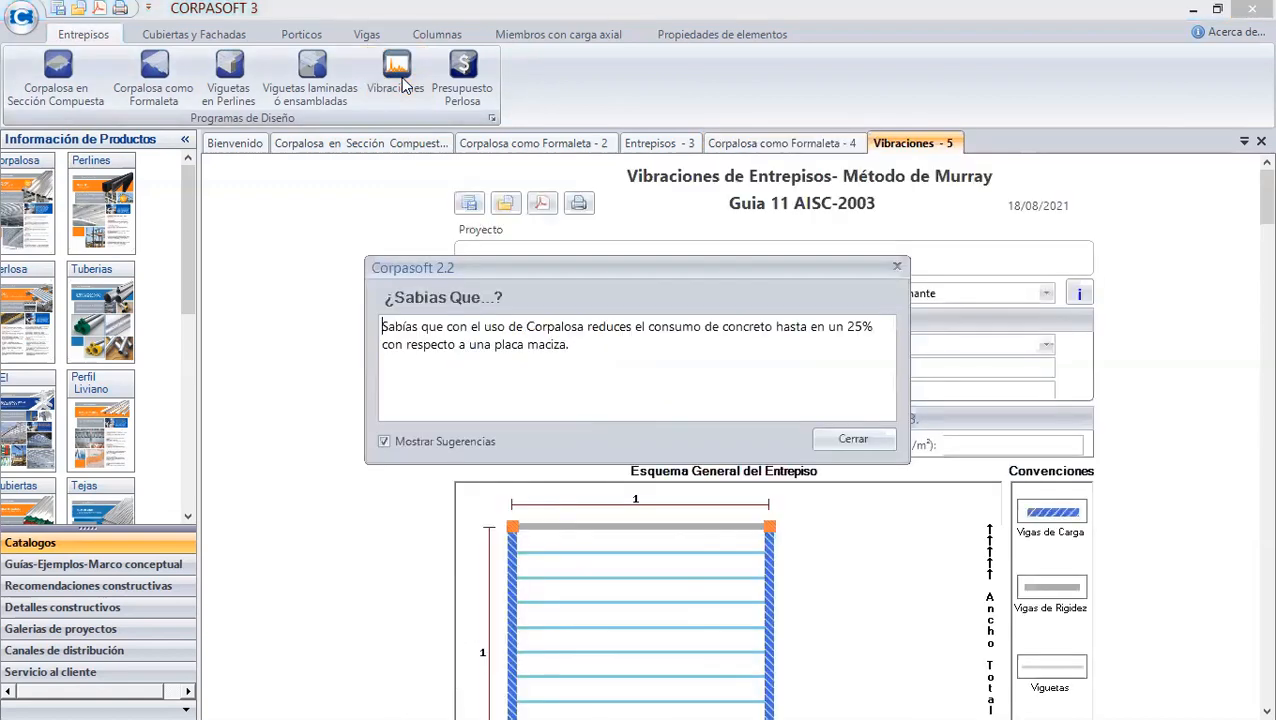
pyautogui.click(838, 442)
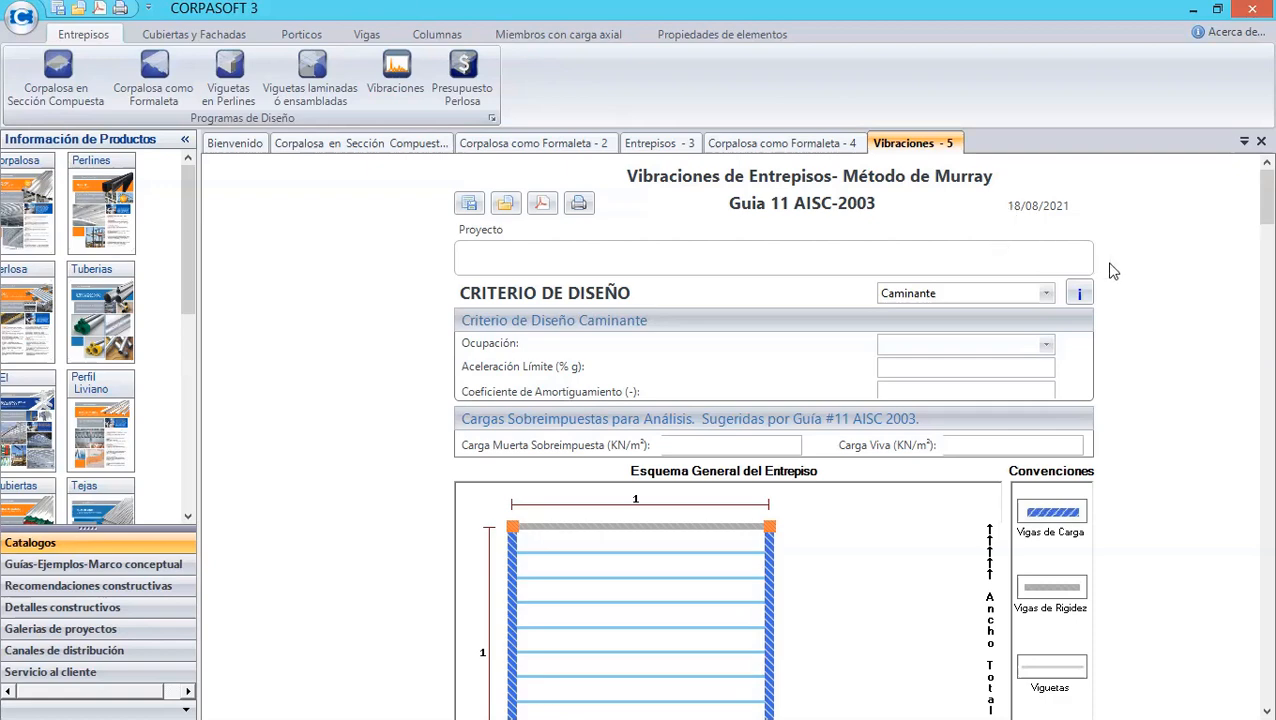
pyautogui.scroll(-1, 1248, 196)
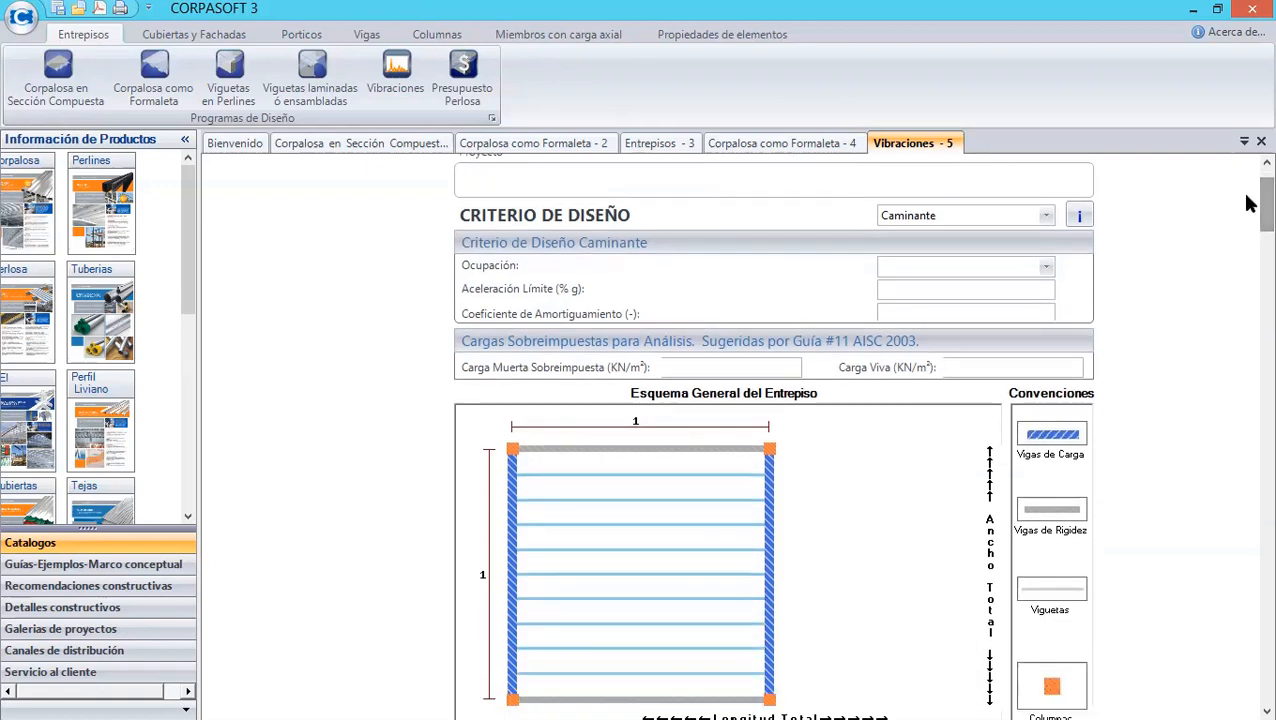
pyautogui.scroll(1, 1247, 205)
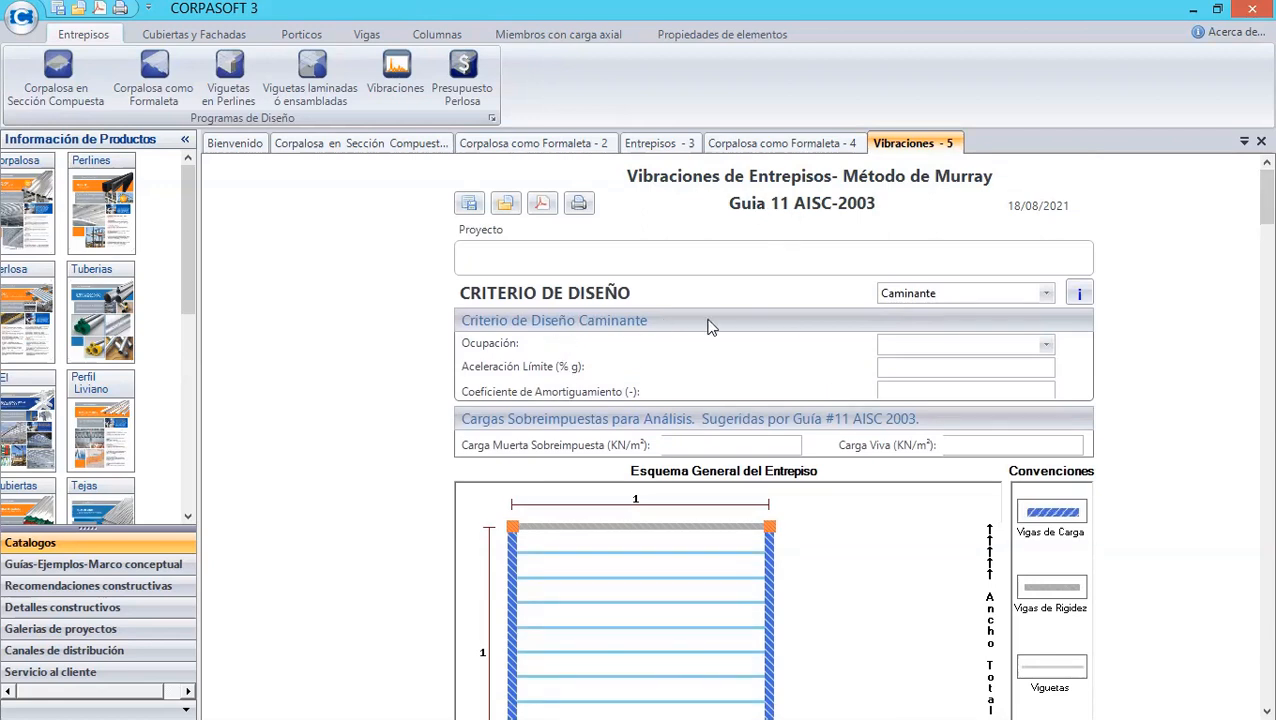
# - Examine the design criterion options and their information description
pyautogui.click(1046, 294)
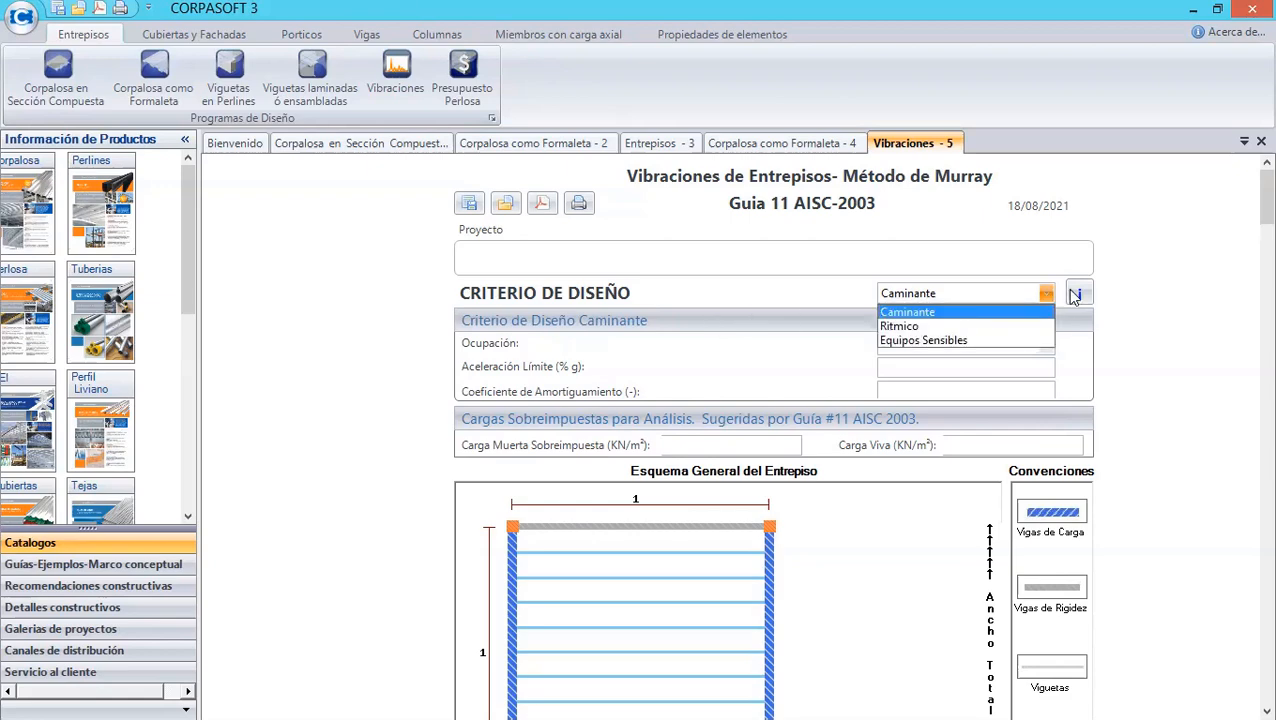
pyautogui.click(1077, 293)
pyautogui.click(1079, 294)
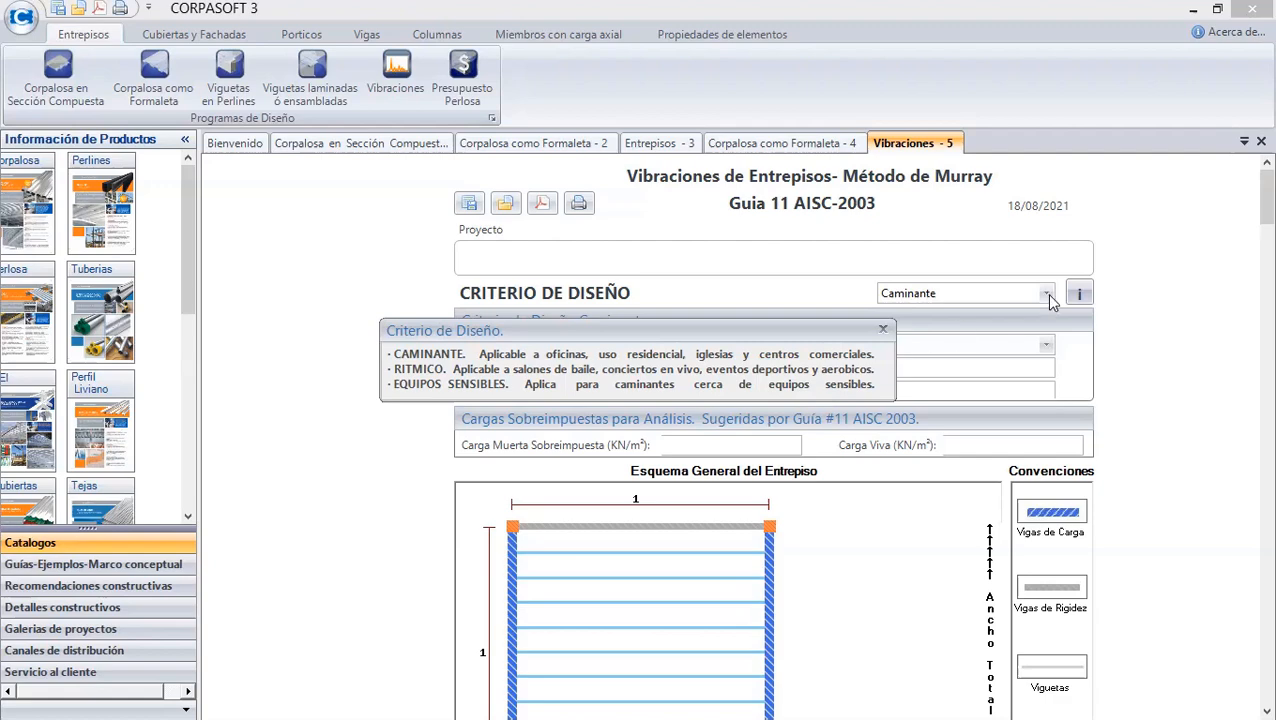
pyautogui.click(882, 330)
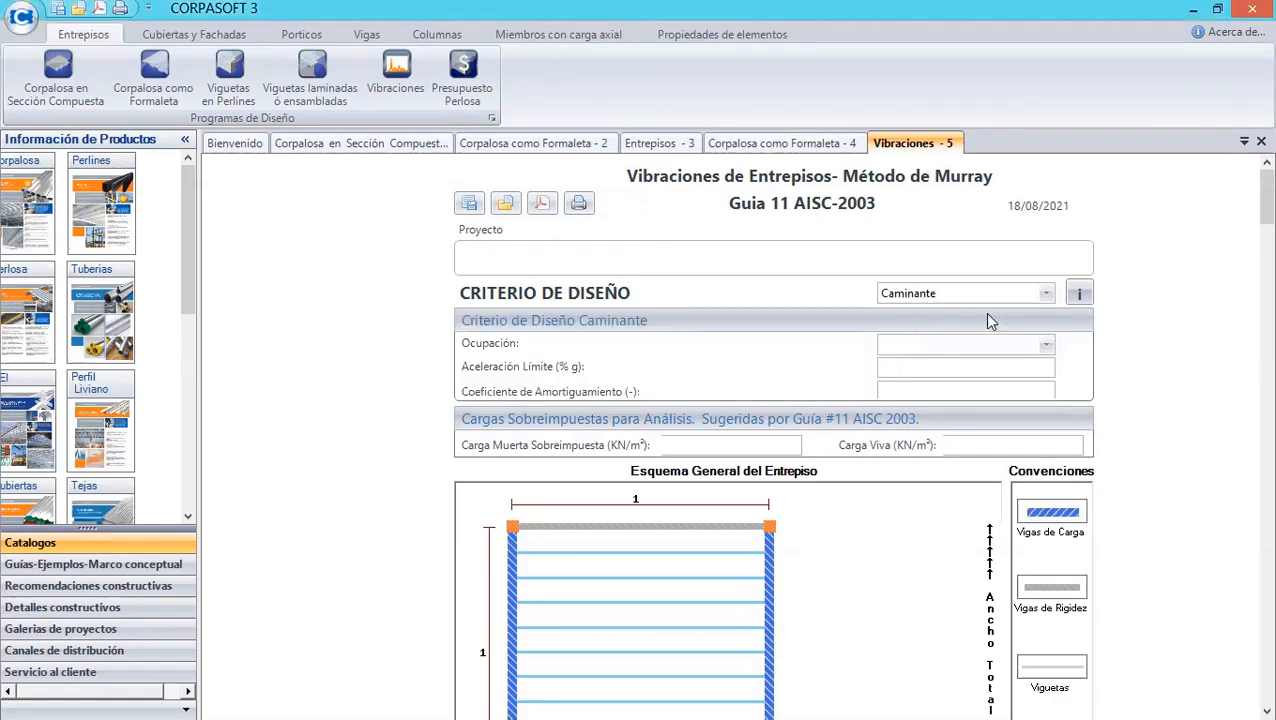
# - Try the occupancy types in turn, ending with Centro Comercial-Parqueaderos as the occupancy
pyautogui.click(1045, 346)
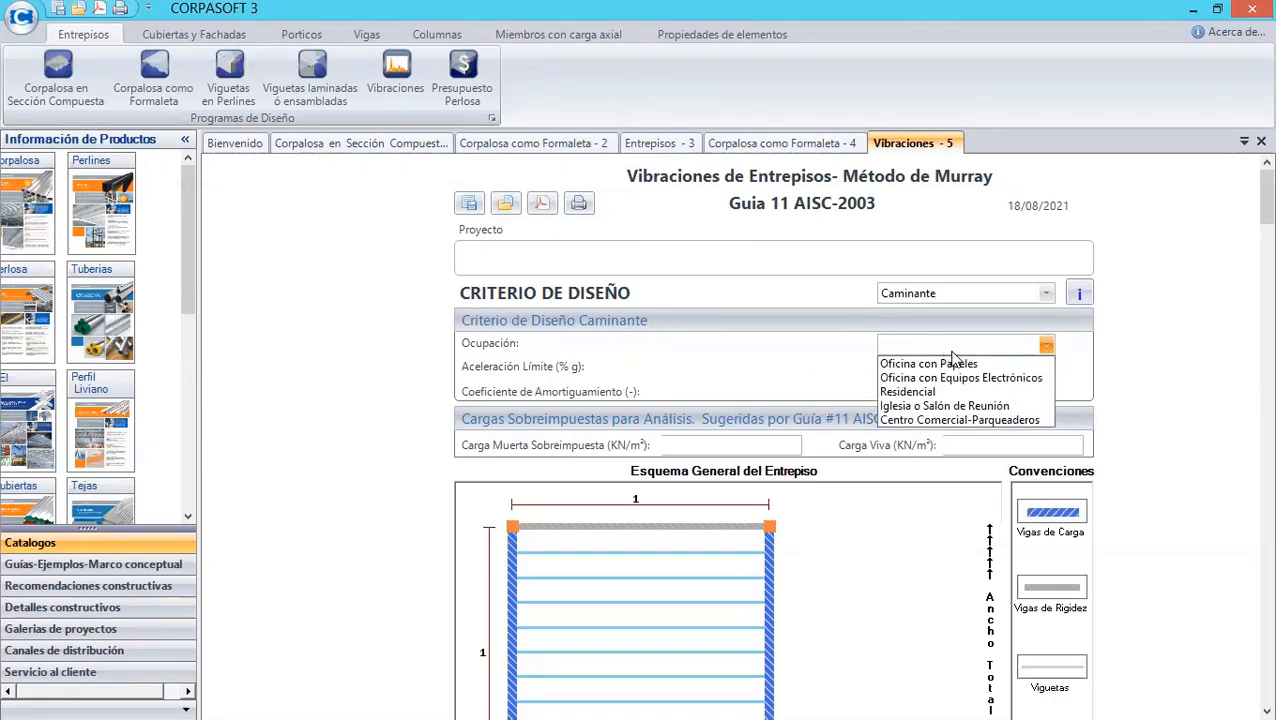
pyautogui.click(1105, 357)
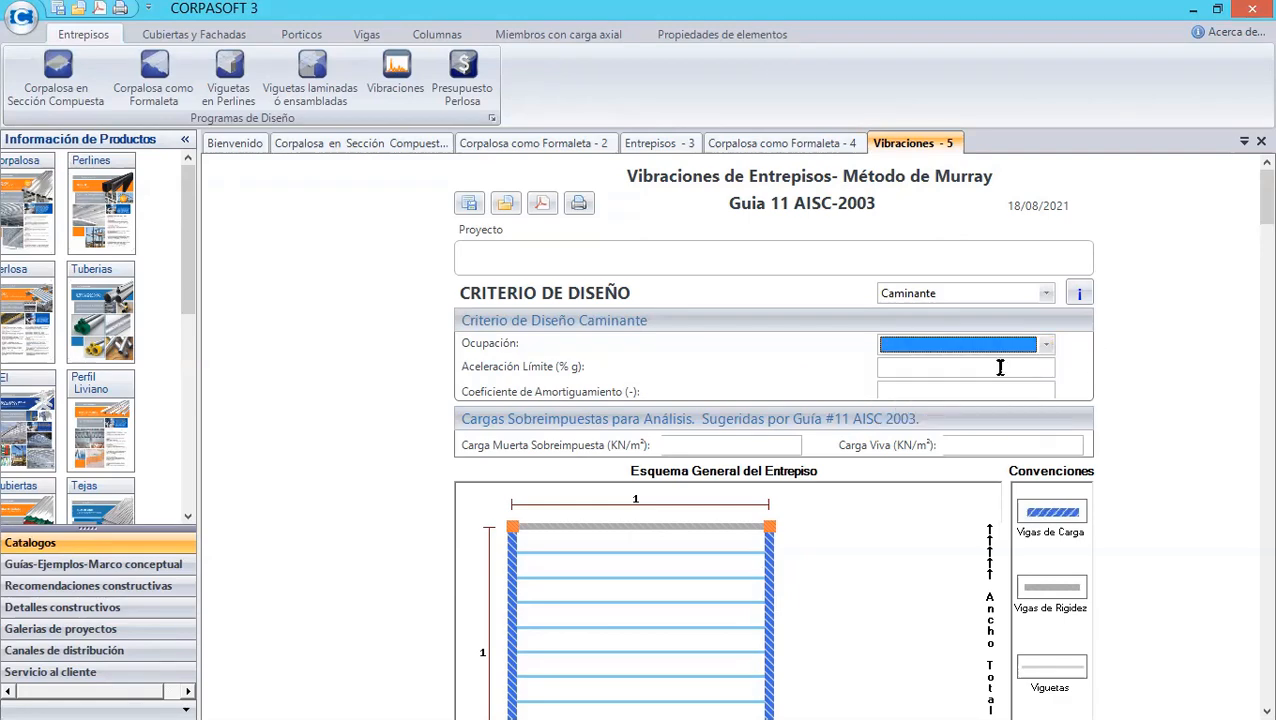
pyautogui.click(1045, 344)
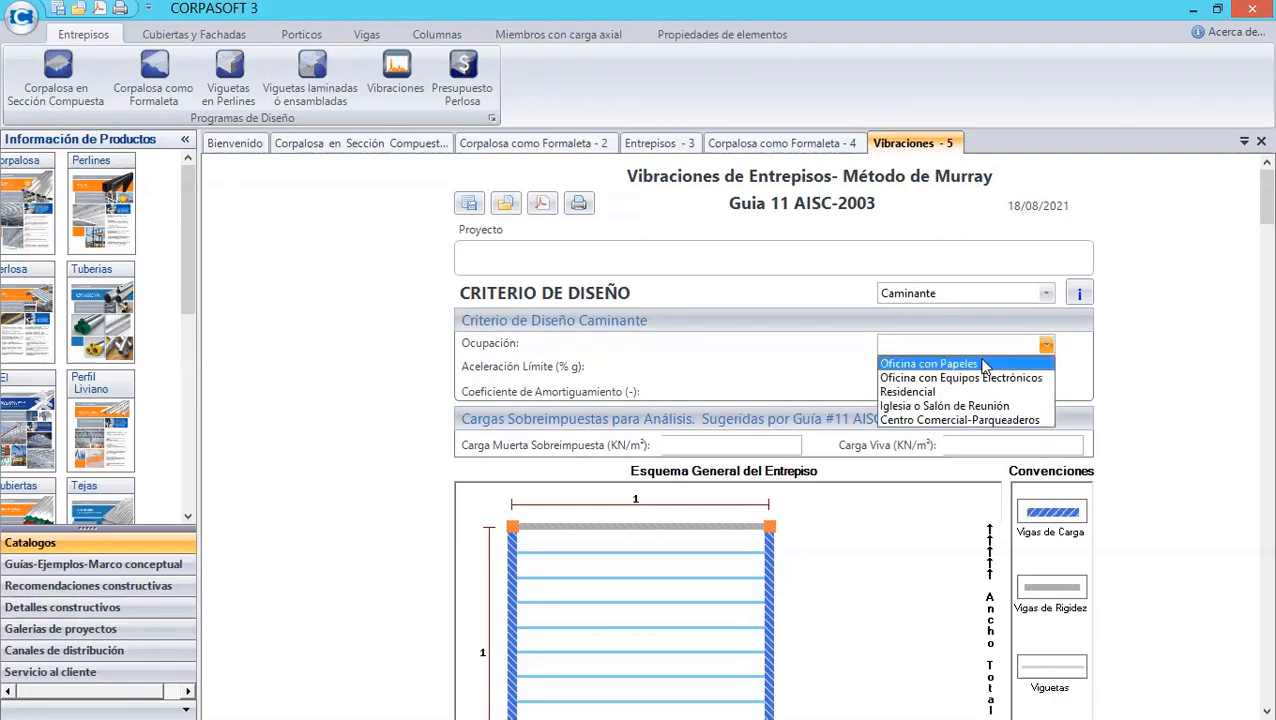
pyautogui.click(980, 360)
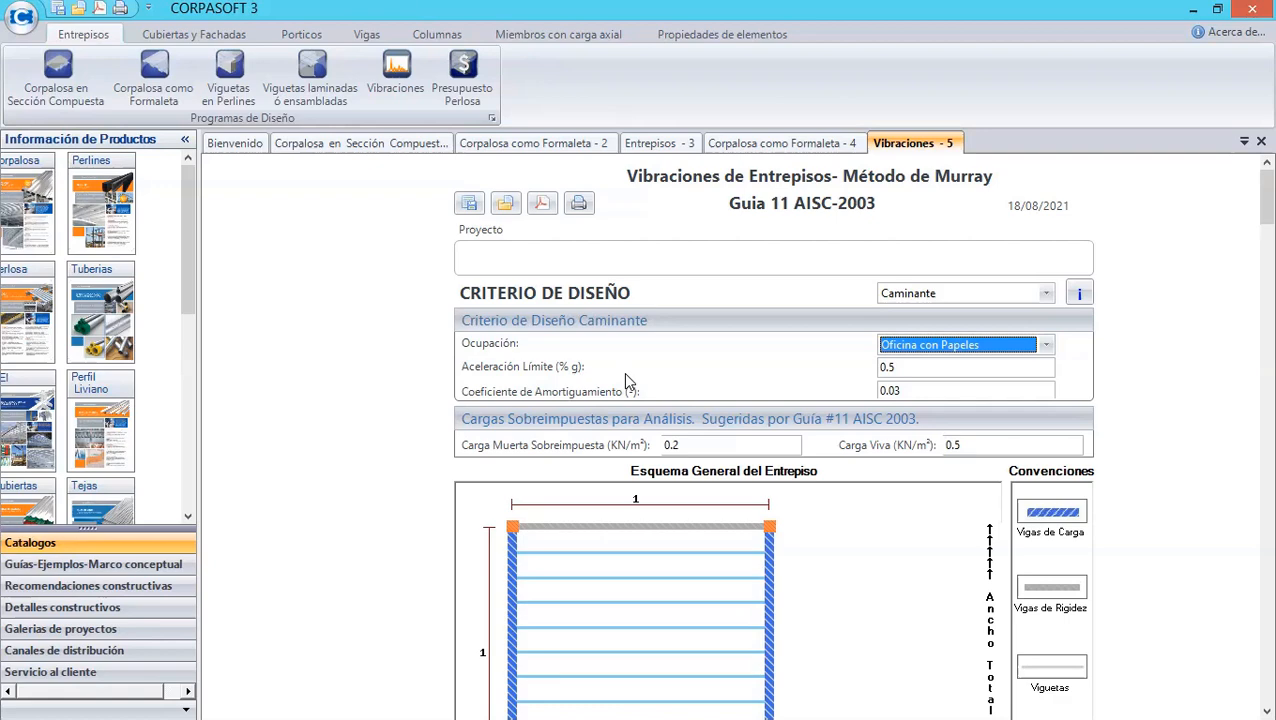
pyautogui.click(1045, 345)
pyautogui.click(958, 392)
pyautogui.click(1045, 345)
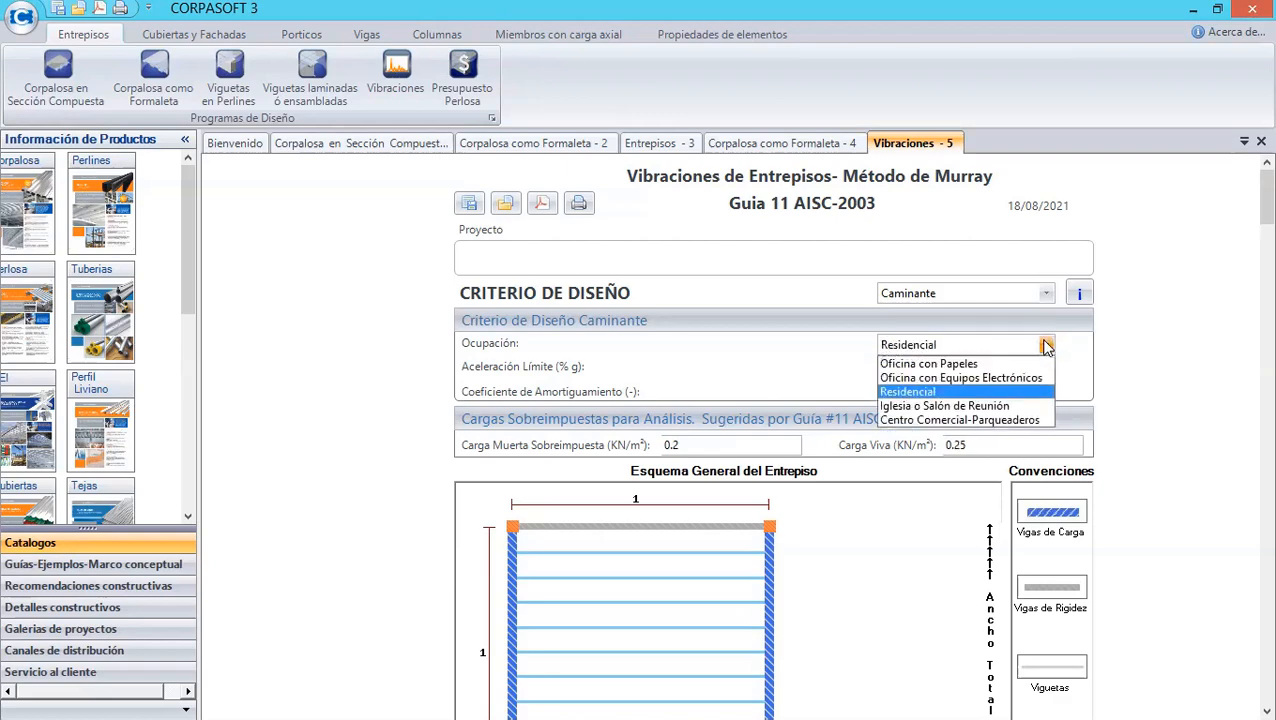
pyautogui.click(960, 408)
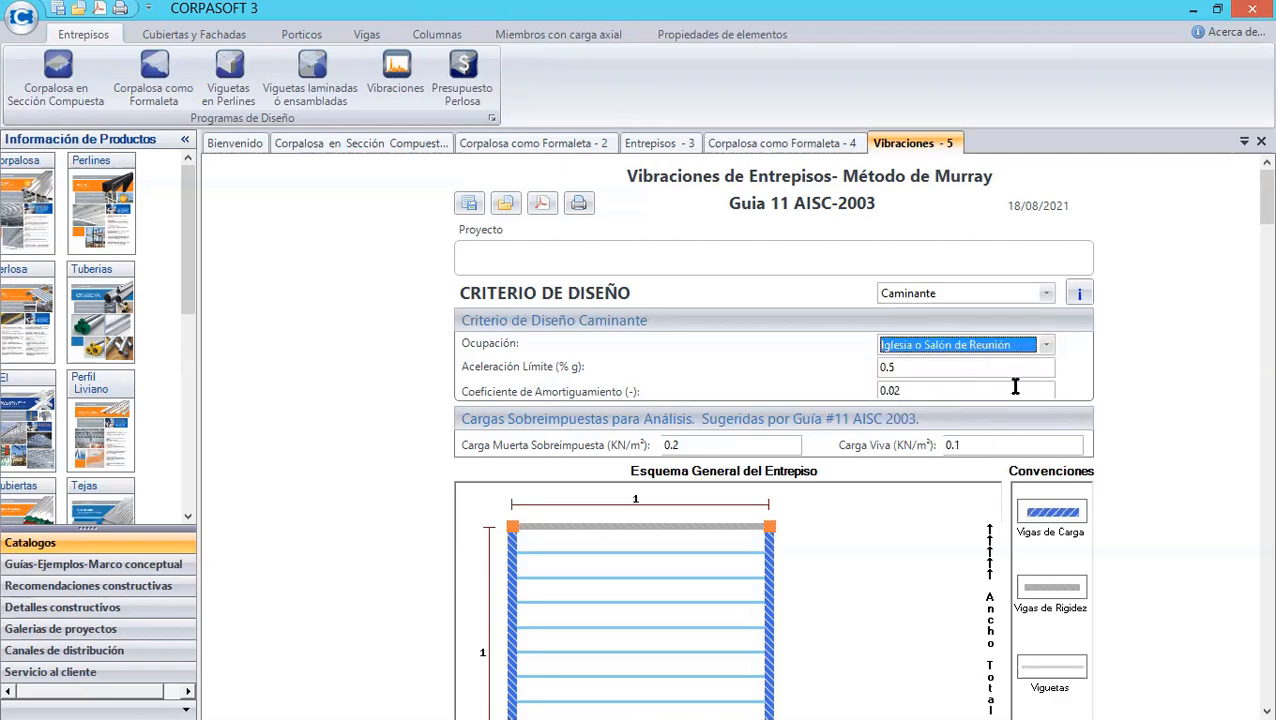
pyautogui.click(1046, 348)
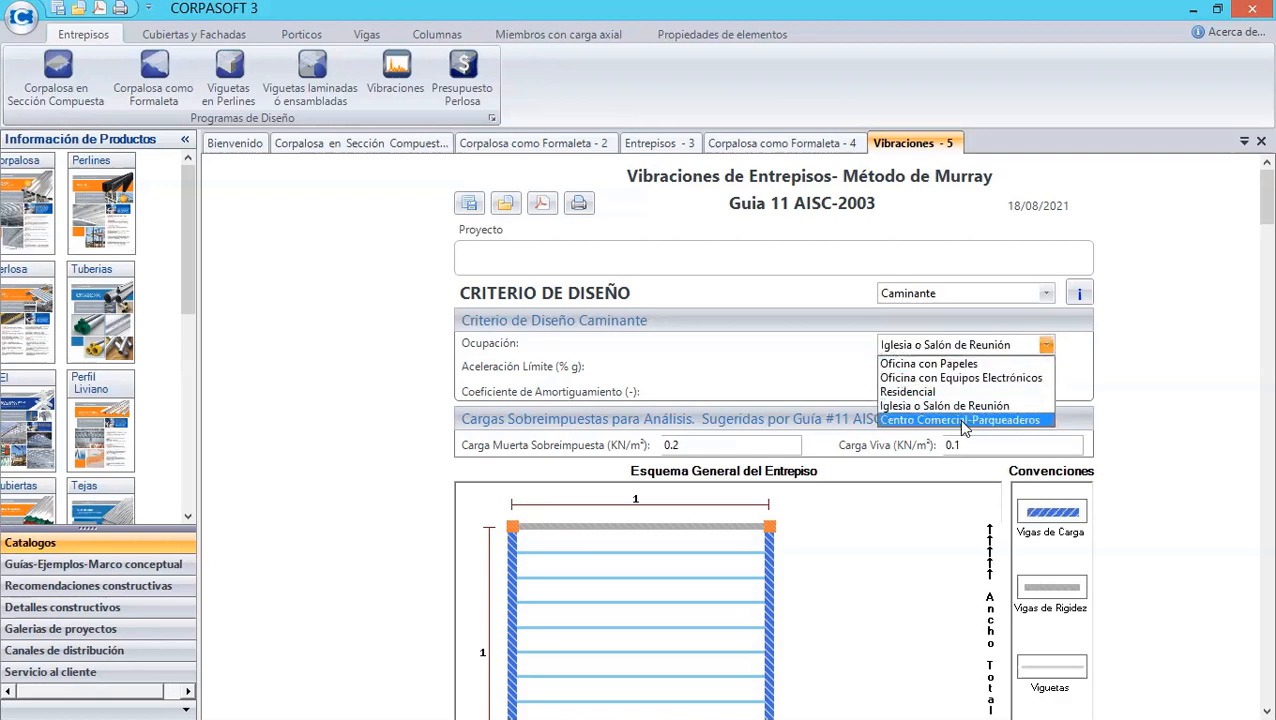
pyautogui.click(962, 423)
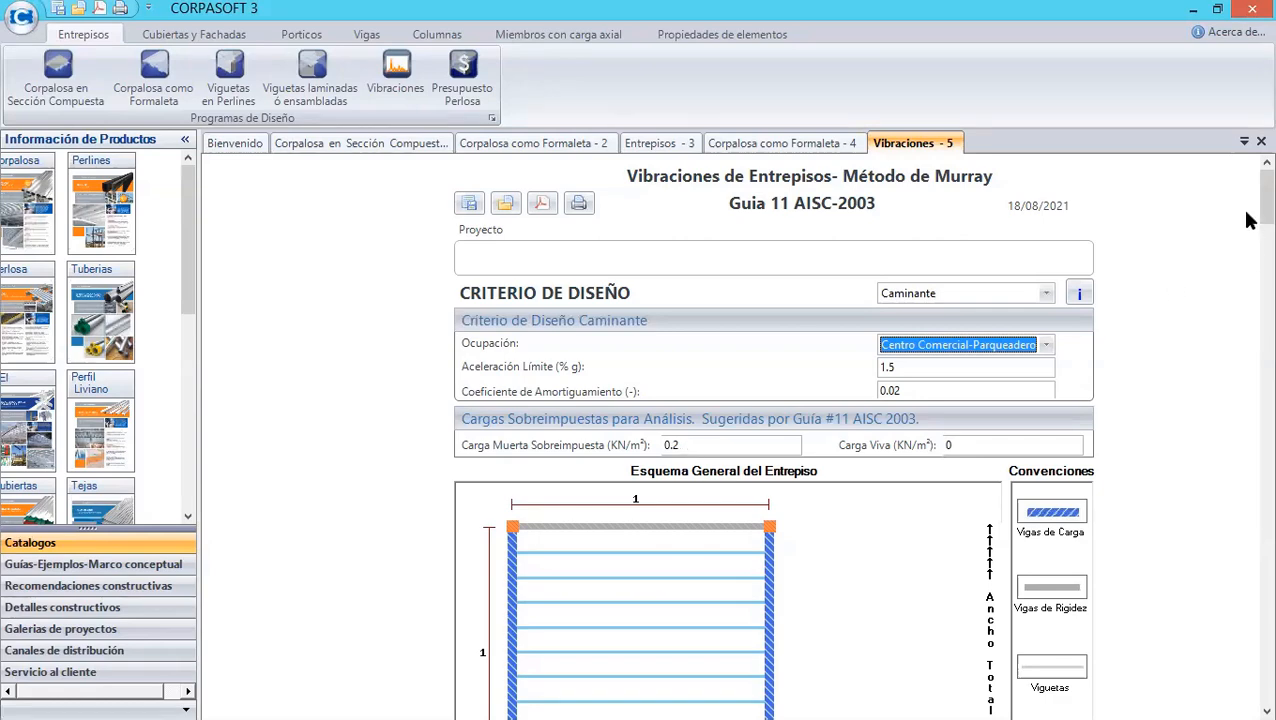
# - Review the vibration form's dimensions and property sections, and open the Análisis de Viento wind load program
pyautogui.scroll(-3, 1247, 215)
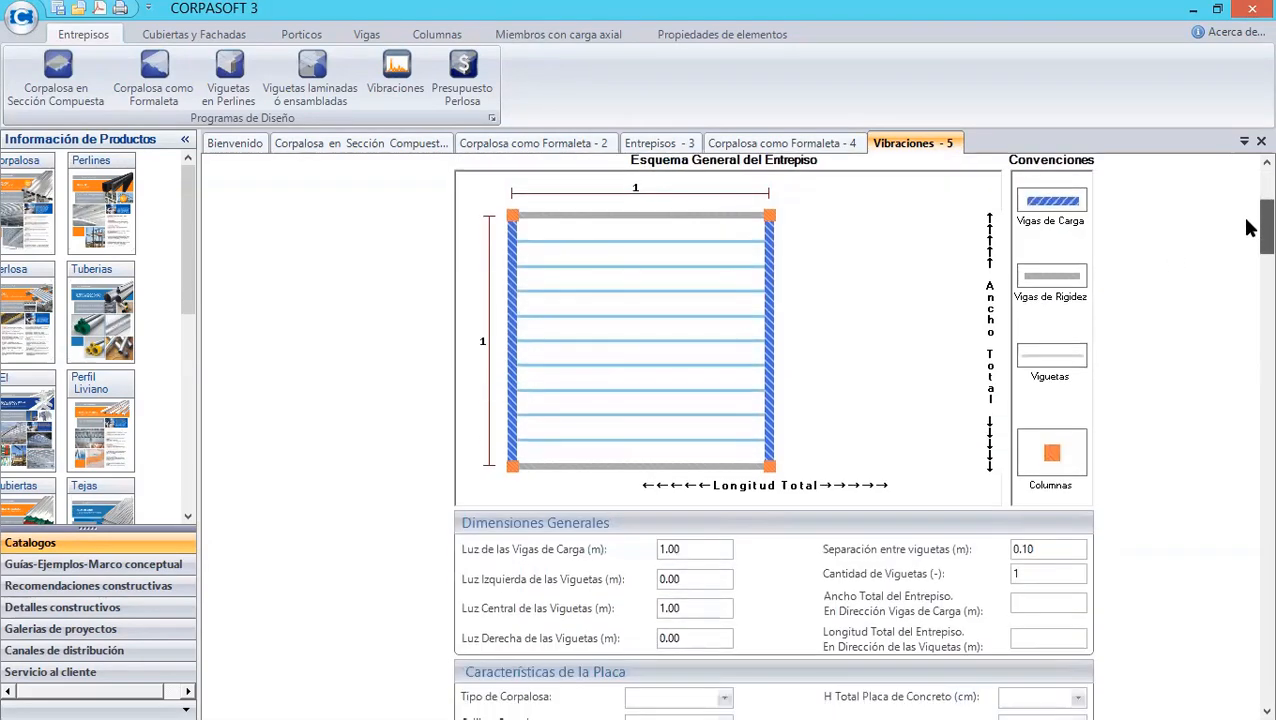
pyautogui.scroll(1, 1247, 228)
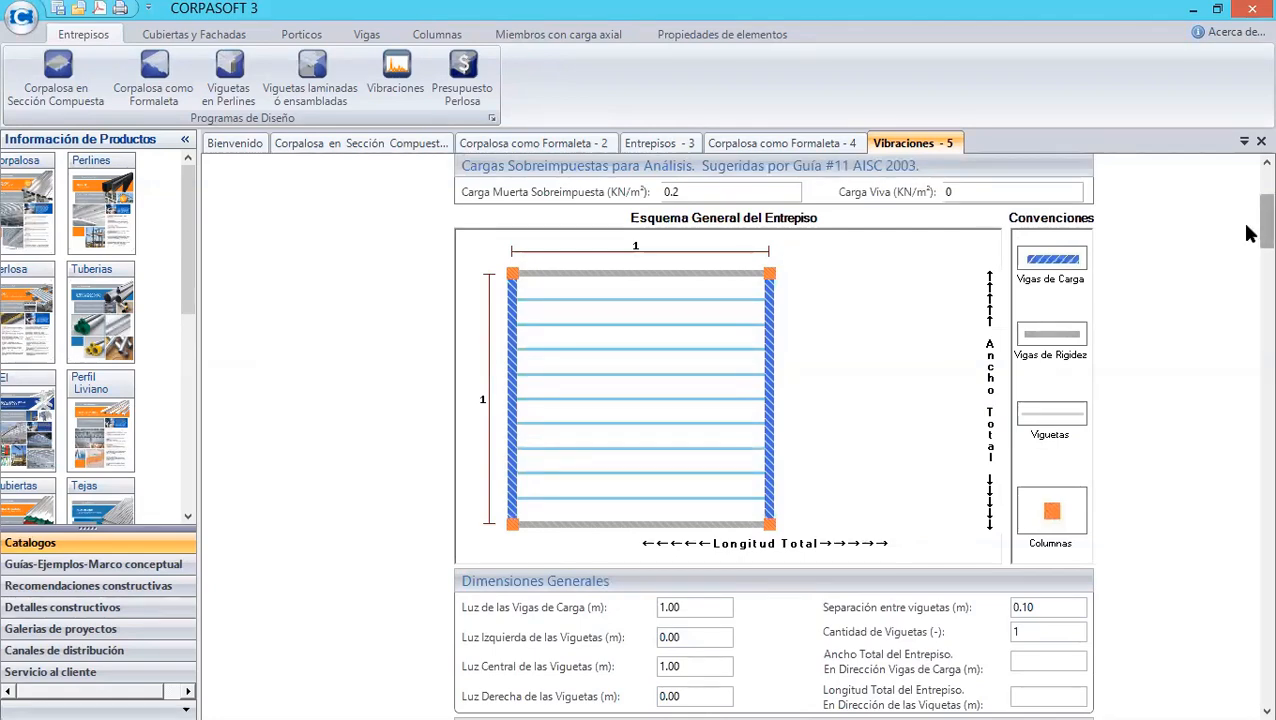
pyautogui.scroll(-2, 1250, 238)
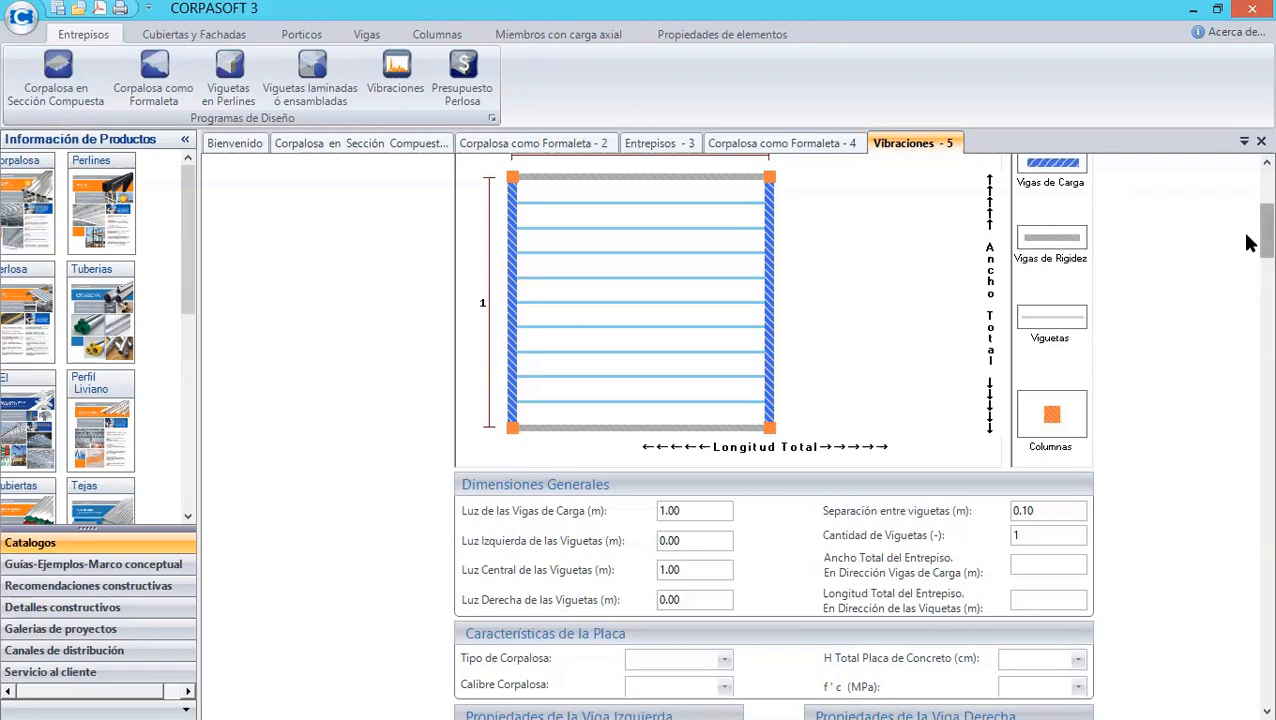
pyautogui.scroll(-5, 1246, 250)
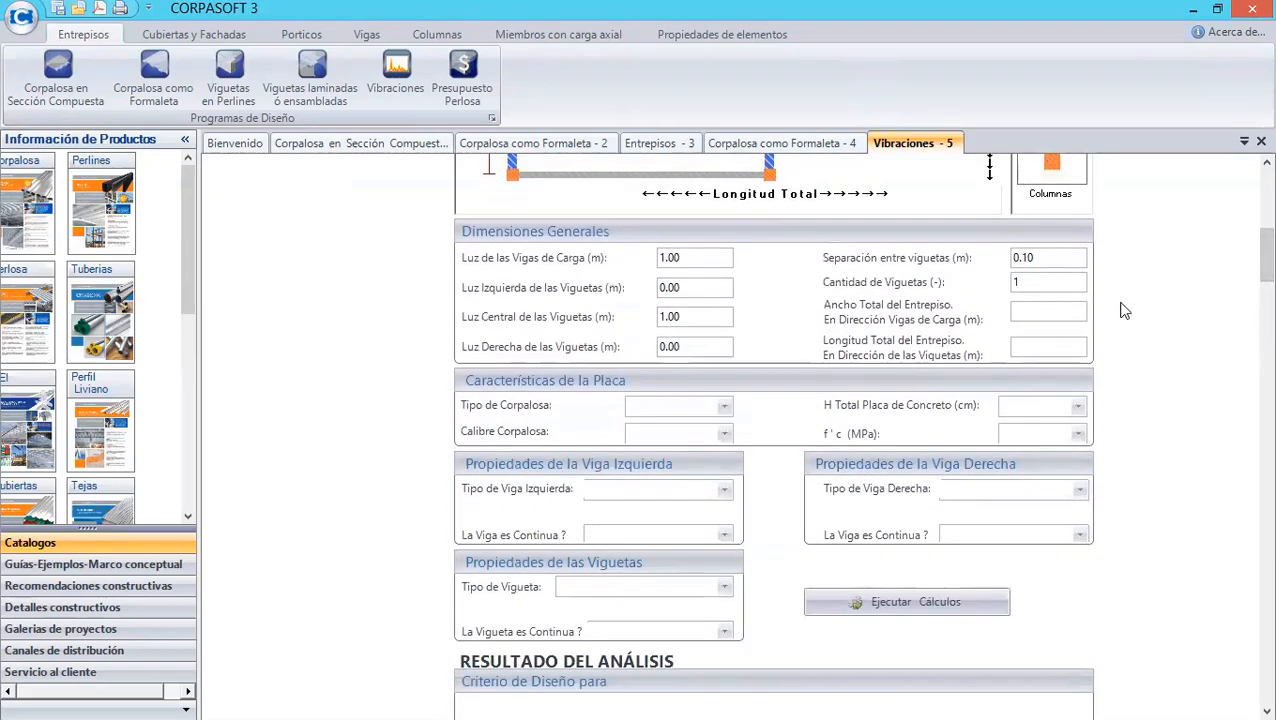
pyautogui.moveTo(1246, 268); pyautogui.dragTo(1246, 208)
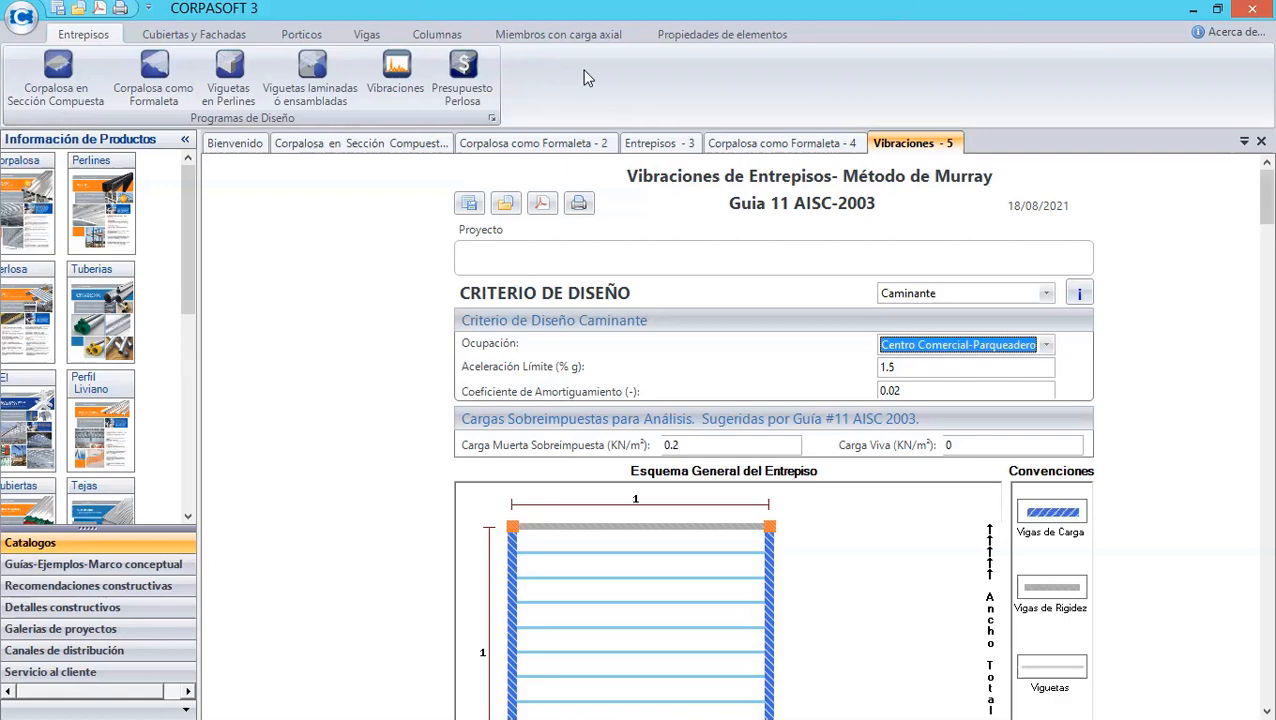
pyautogui.click(210, 36)
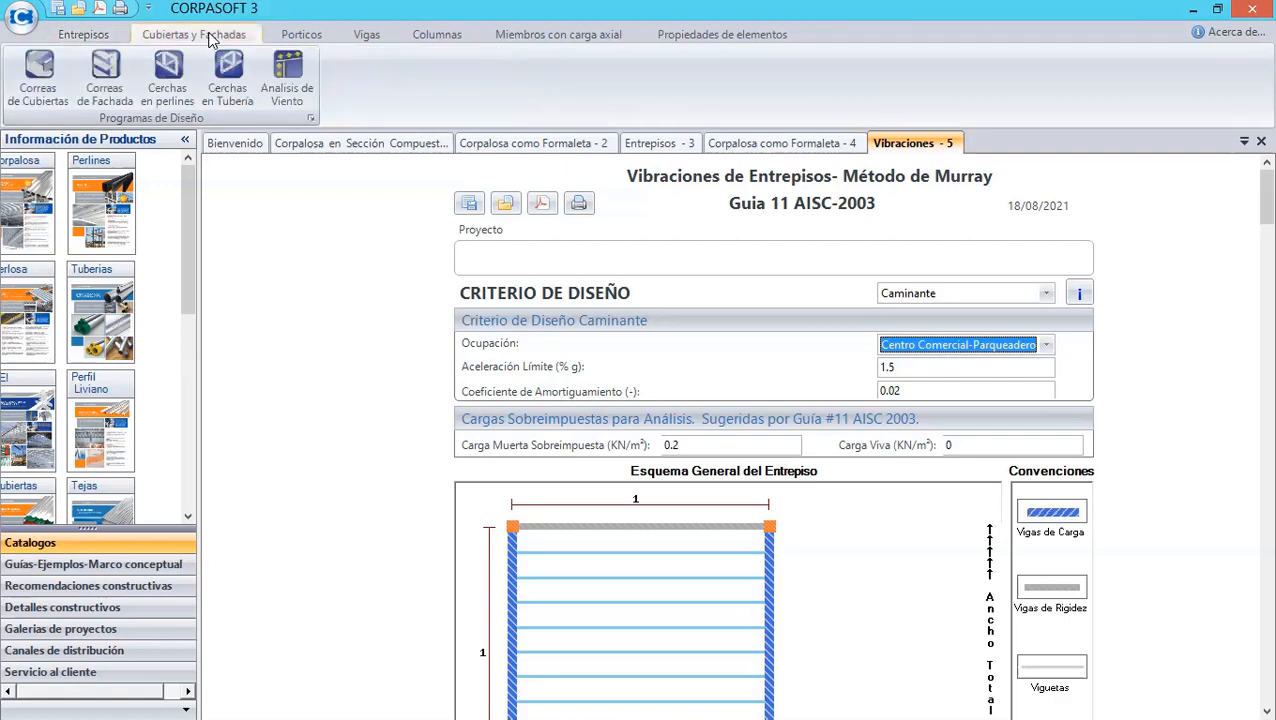
pyautogui.click(289, 79)
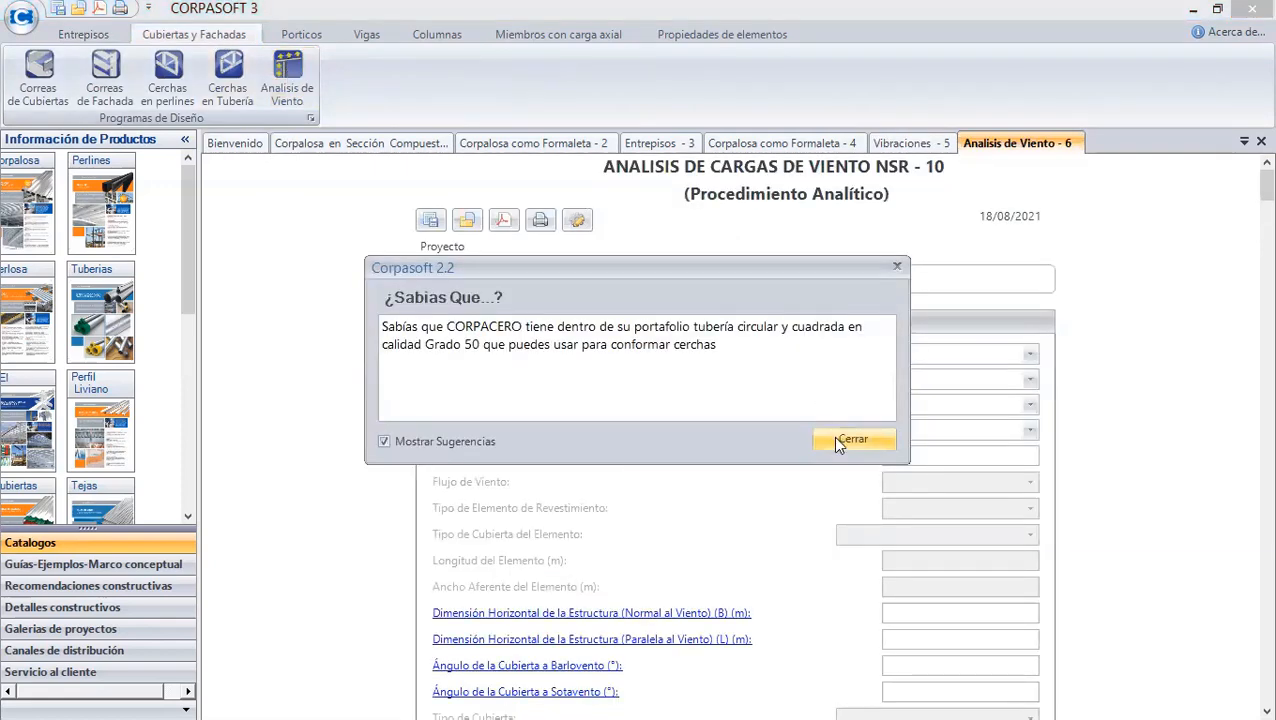
# - Dismiss the tip window and review the wind load analysis form's fields
pyautogui.click(838, 445)
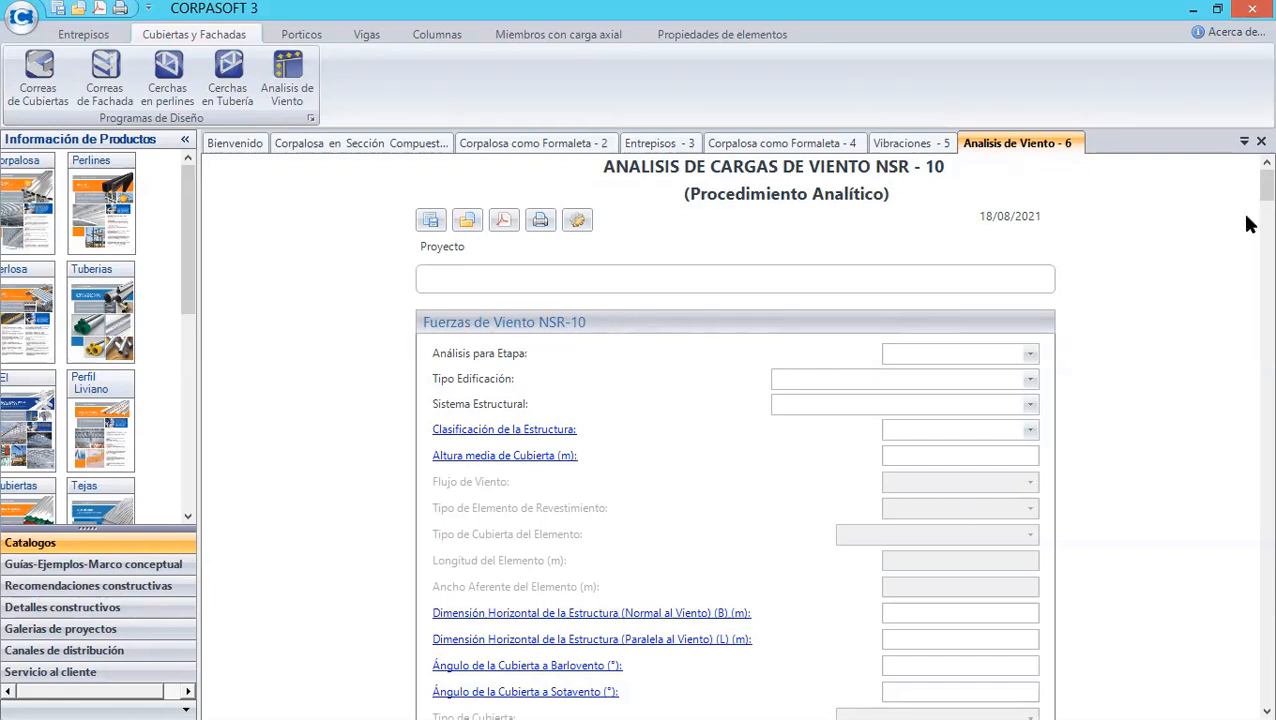
pyautogui.scroll(-3, 1246, 190)
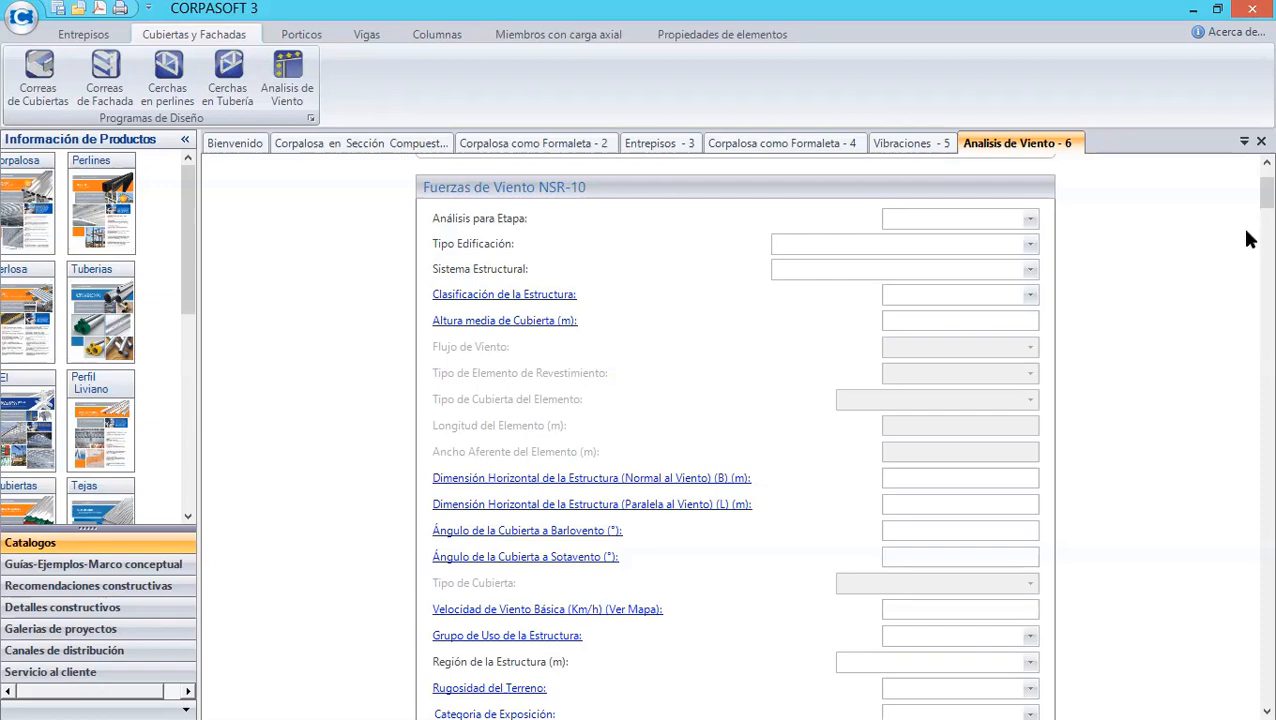
pyautogui.scroll(-5, 1250, 201)
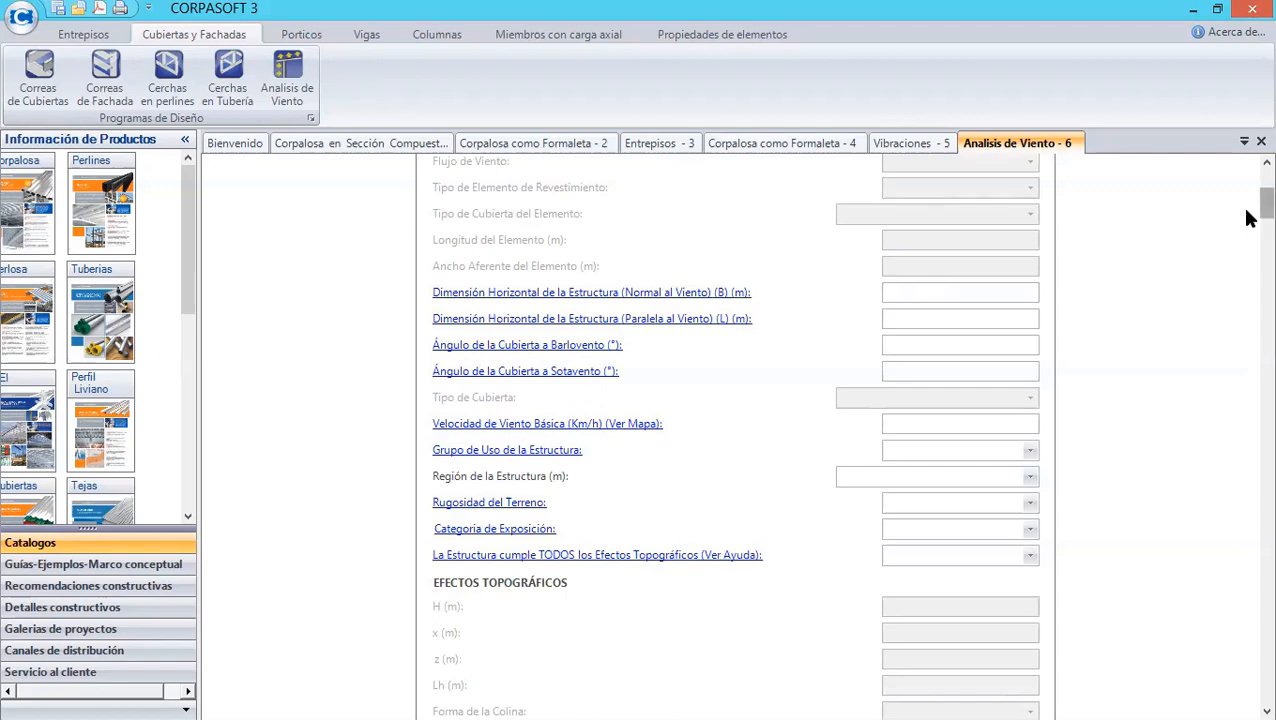
pyautogui.scroll(-10, 1250, 220)
pyautogui.scroll(10, 1248, 230)
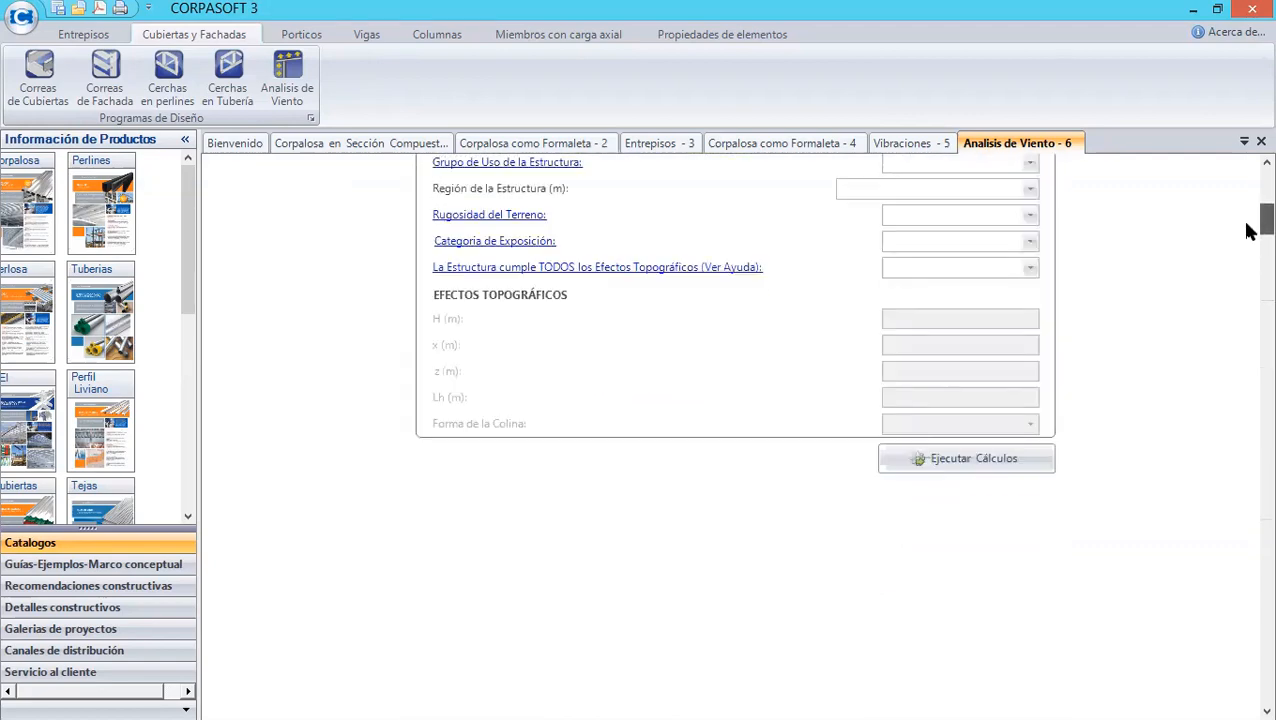
pyautogui.scroll(2, 1248, 210)
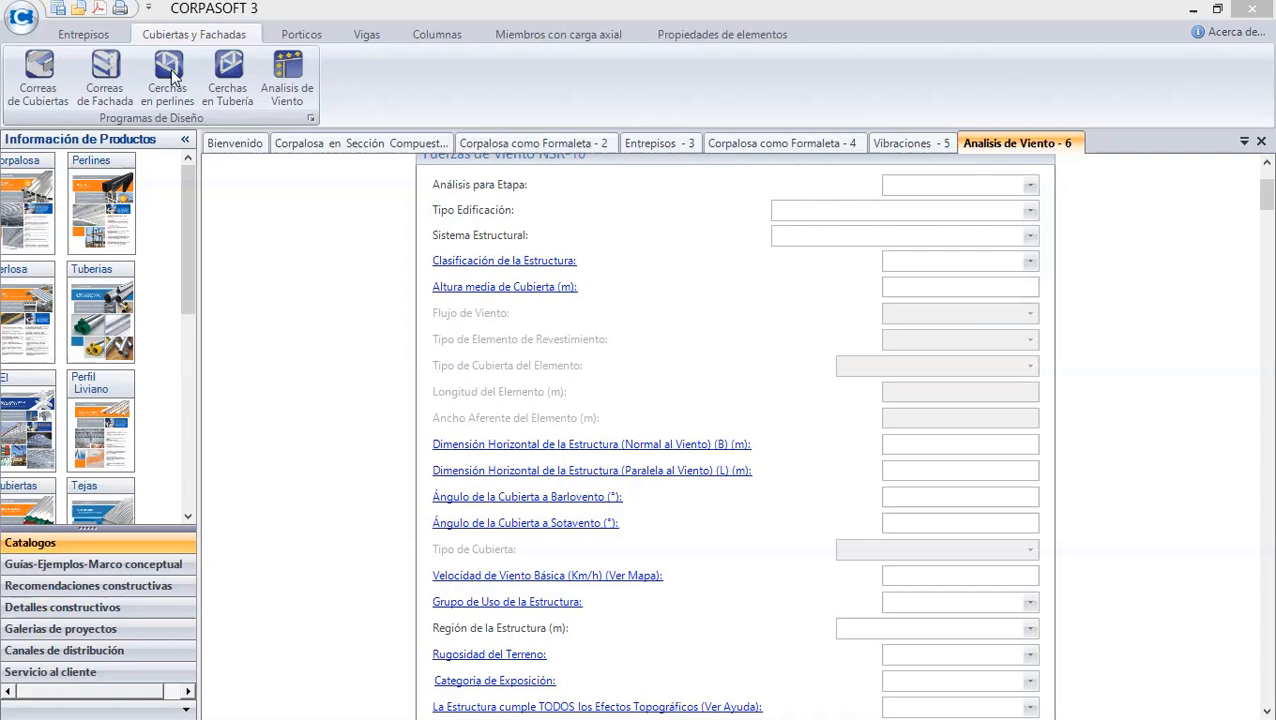
# - Open the Cerchas en Tubería program, choose Cercha Tipo 6, and close its tip window
pyautogui.click(222, 86)
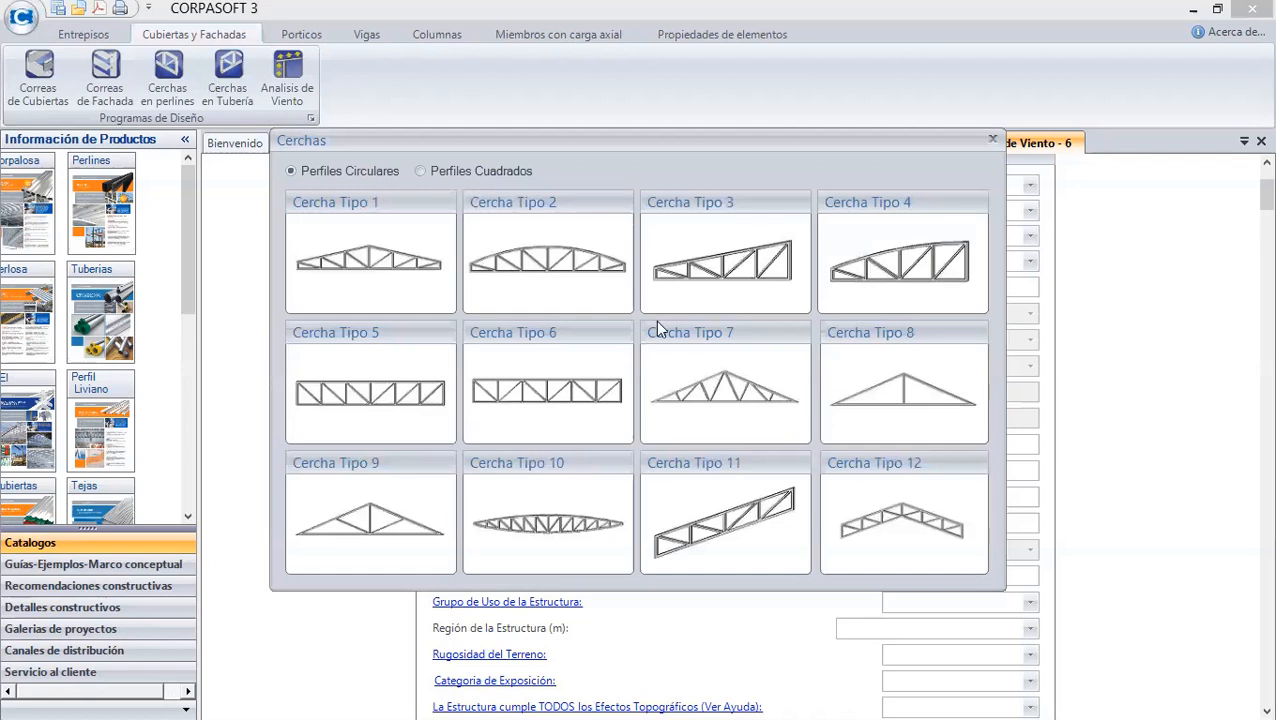
pyautogui.click(573, 385)
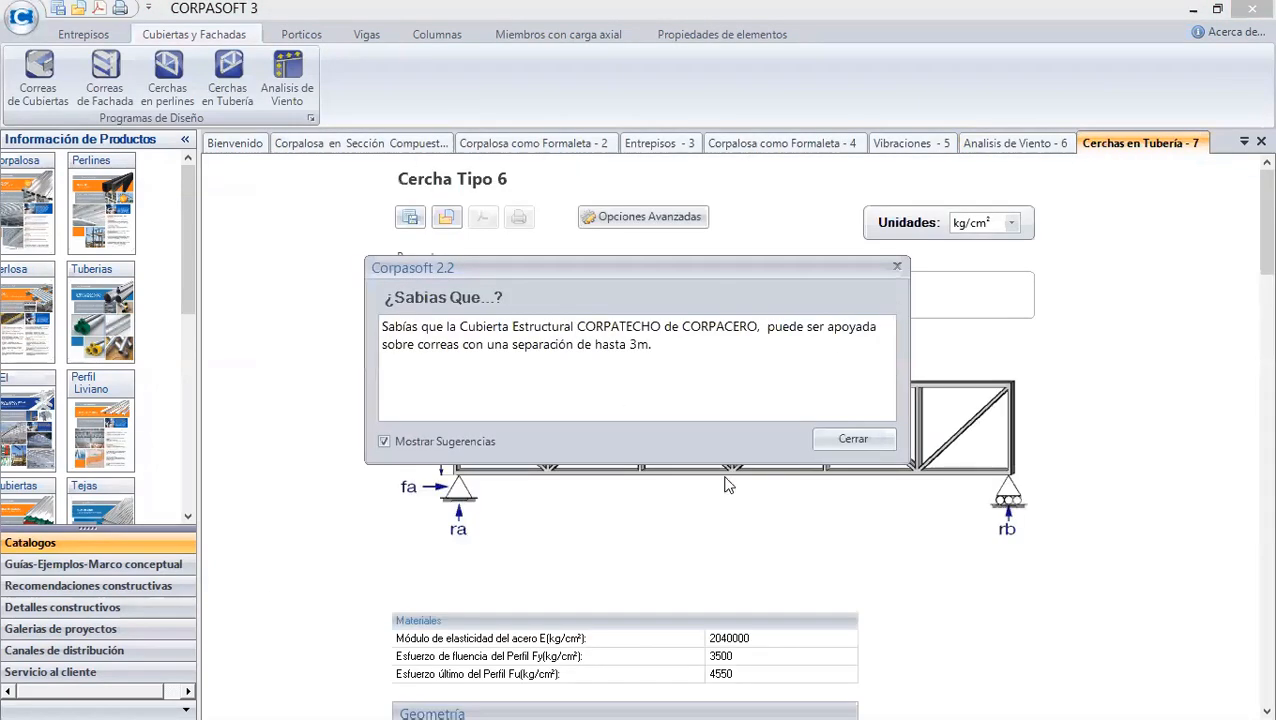
pyautogui.click(822, 438)
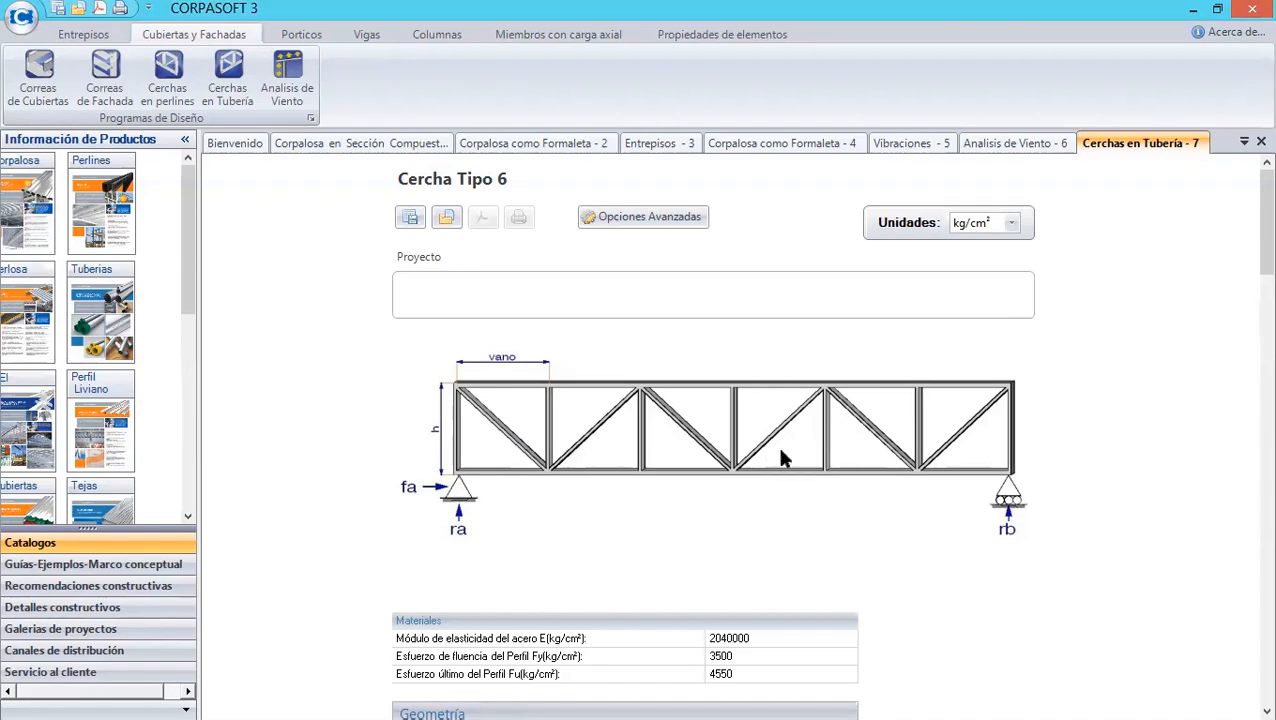
# - Enter ejemplo as the project name of the truss
pyautogui.scroll(-2, 1246, 230)
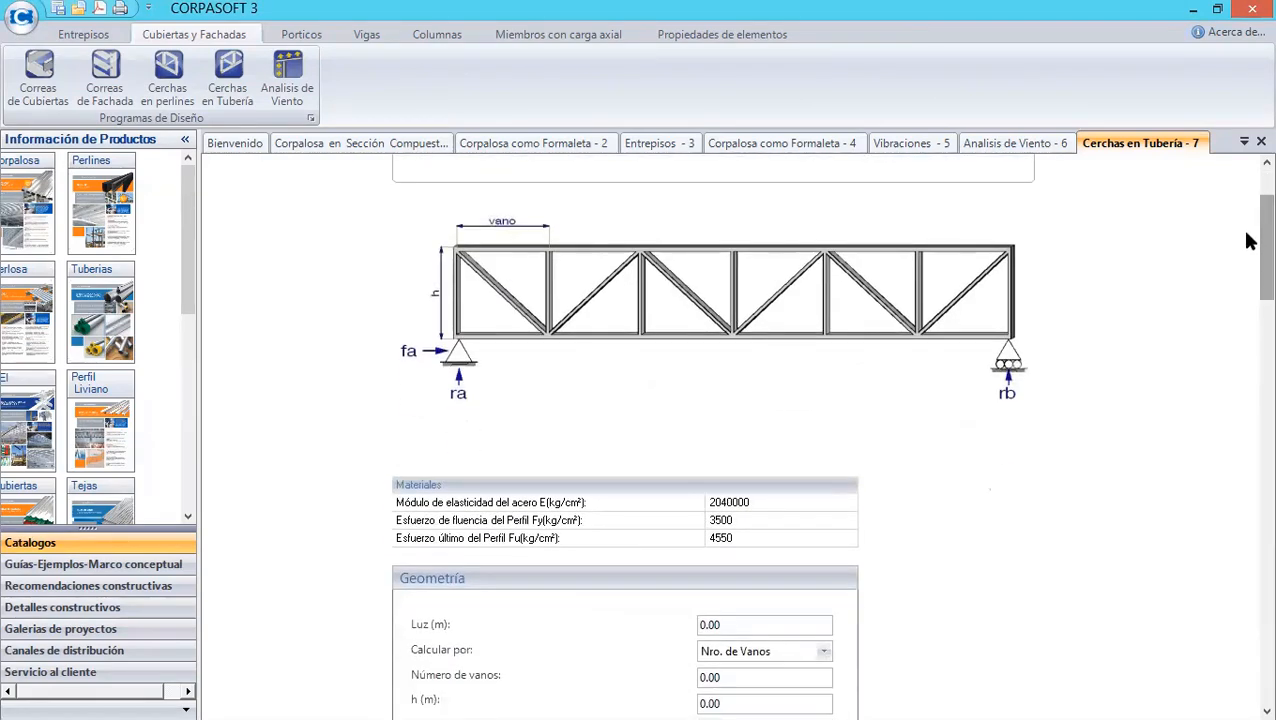
pyautogui.scroll(-3, 1246, 240)
pyautogui.scroll(1, 1247, 275)
pyautogui.scroll(3, 1248, 250)
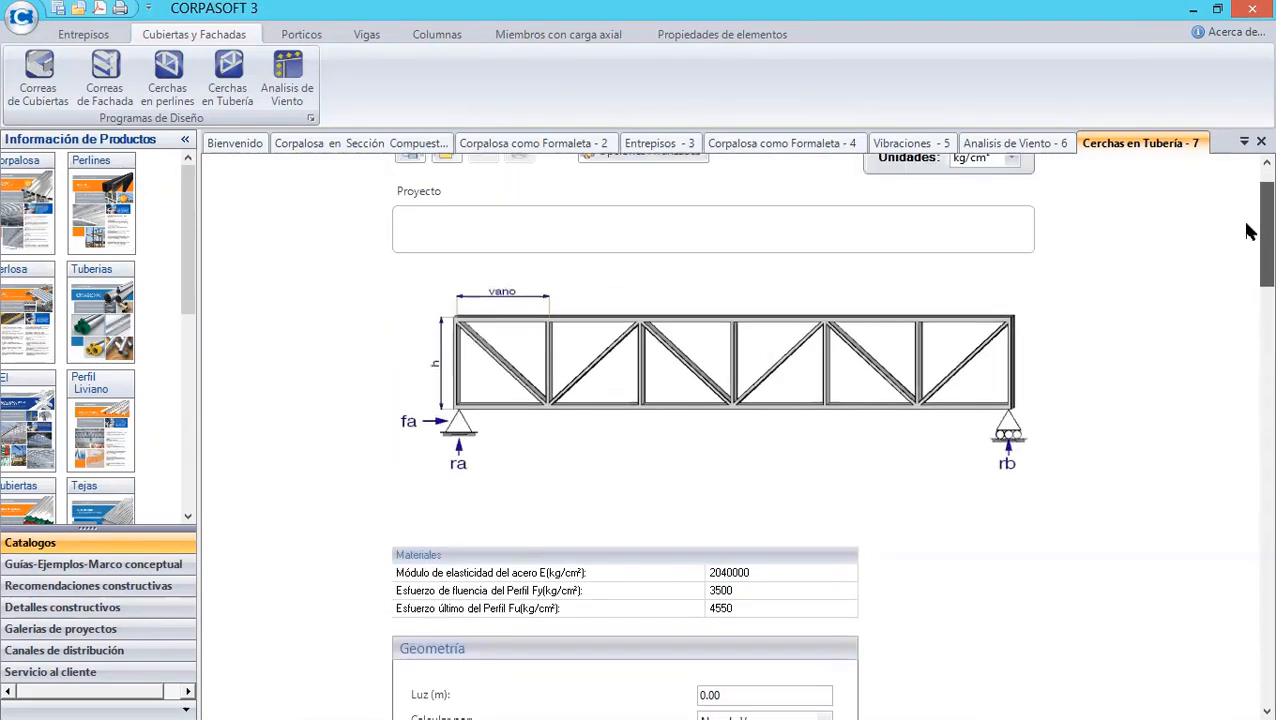
pyautogui.scroll(1, 1248, 222)
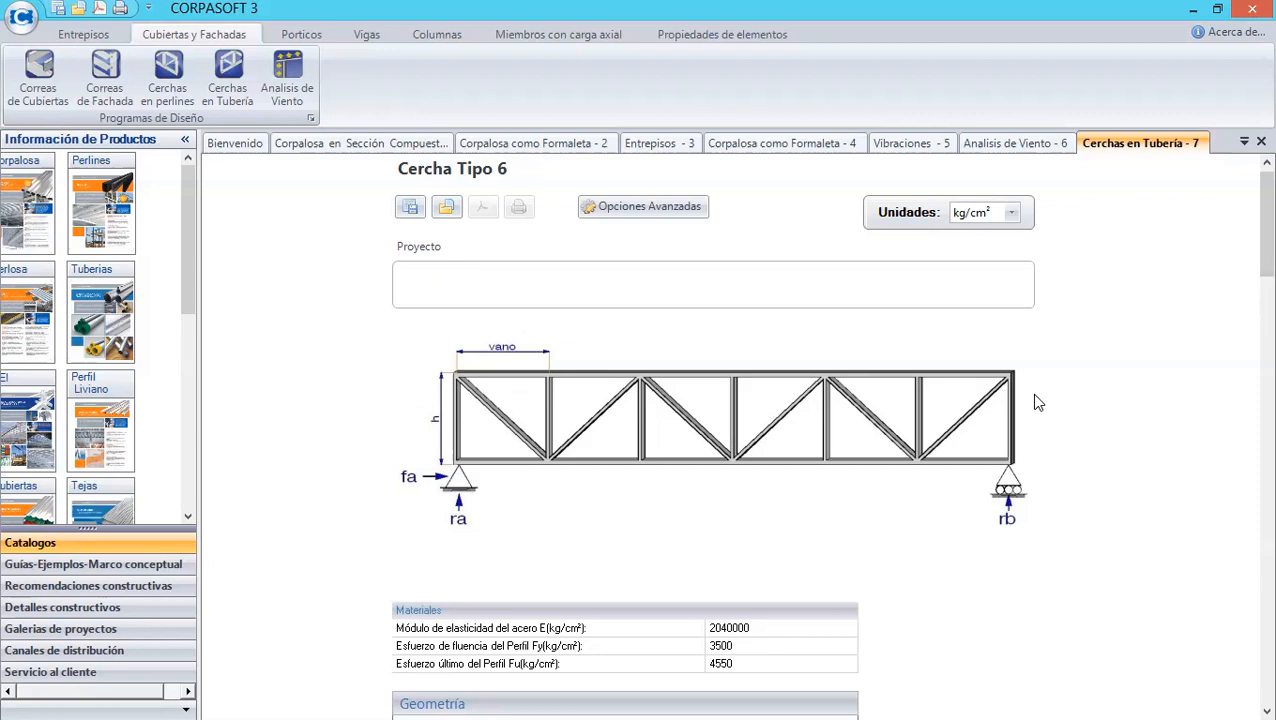
pyautogui.click(668, 283)
pyautogui.write('wwe')
pyautogui.press('BackSpace')
pyautogui.press('BackSpace')
pyautogui.press('BackSpace')
pyautogui.write('ejemplo')
# - Set the truss span Luz to 10 m
pyautogui.moveTo(1247, 271)
pyautogui.mouseDown()
pyautogui.moveTo(1247, 322)
pyautogui.moveTo(1248, 284)
pyautogui.mouseUp()
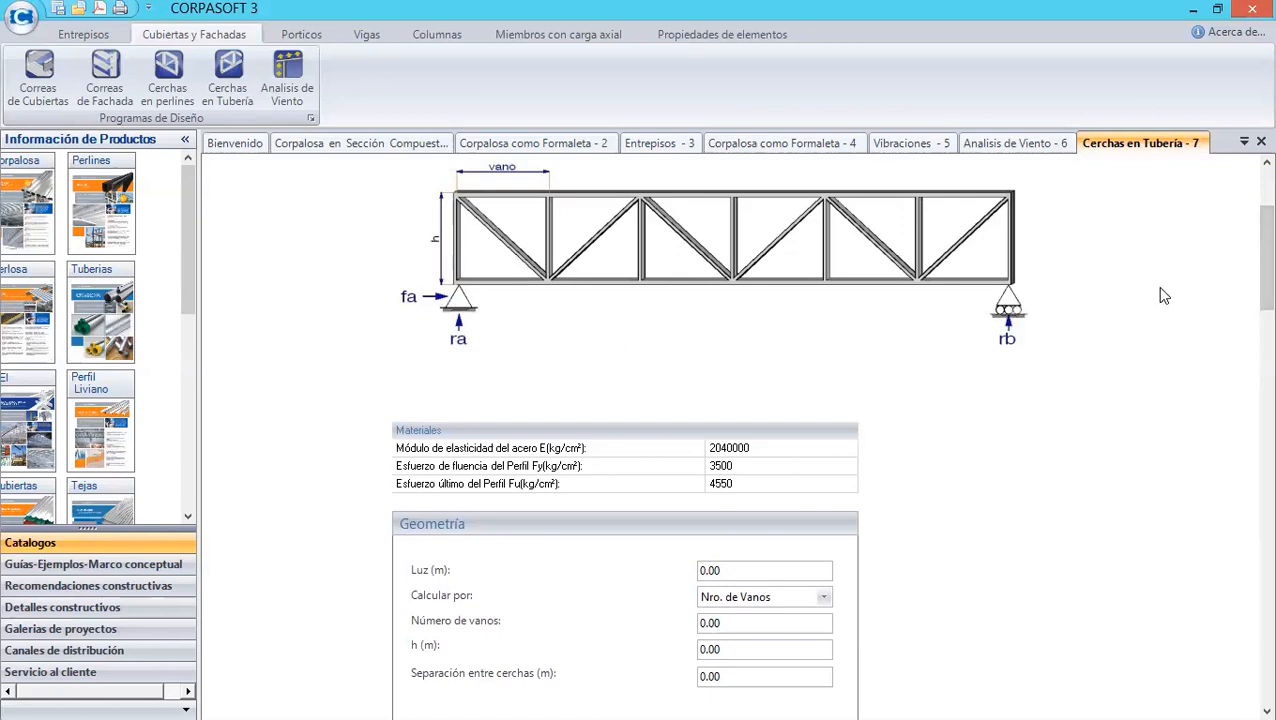
pyautogui.scroll(-3, 920, 384)
pyautogui.click(756, 419)
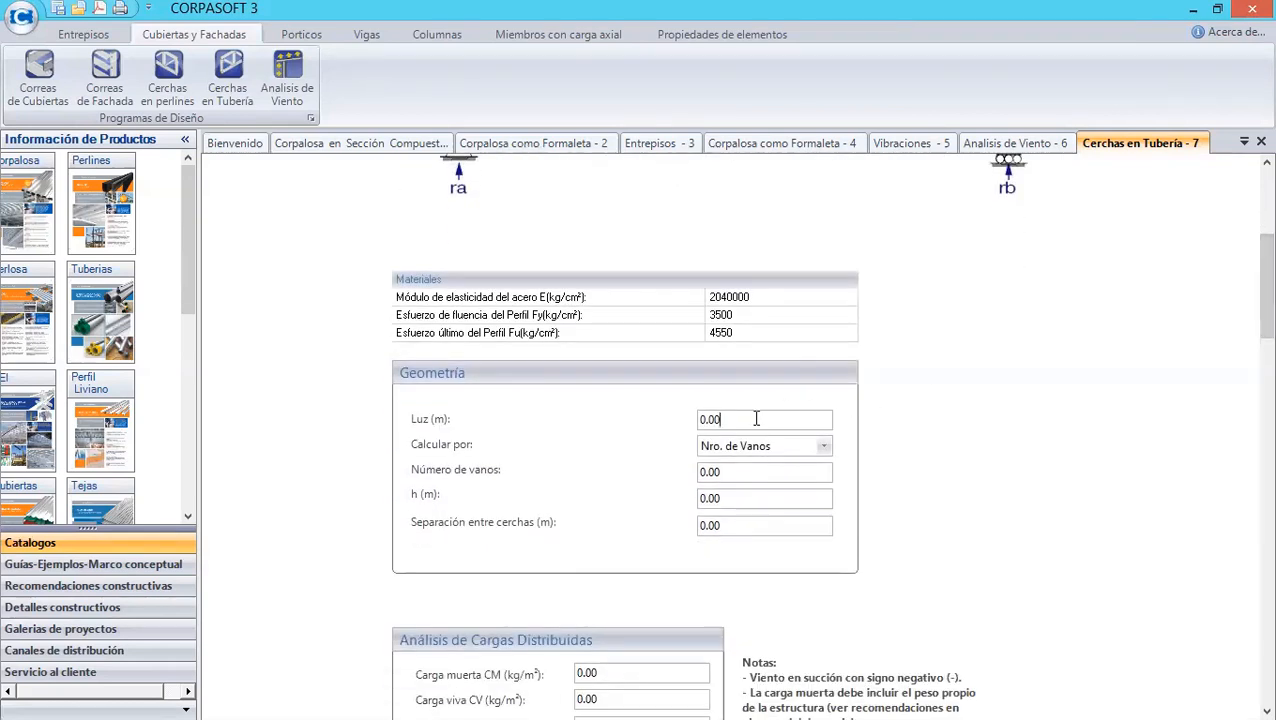
pyautogui.press('BackSpace')
pyautogui.press('BackSpace')
pyautogui.press('BackSpace')
pyautogui.press('BackSpace')
pyautogui.write('10')
# - Collapse the product information panel and set the calculation mode to Separación de Correas
pyautogui.click(185, 140)
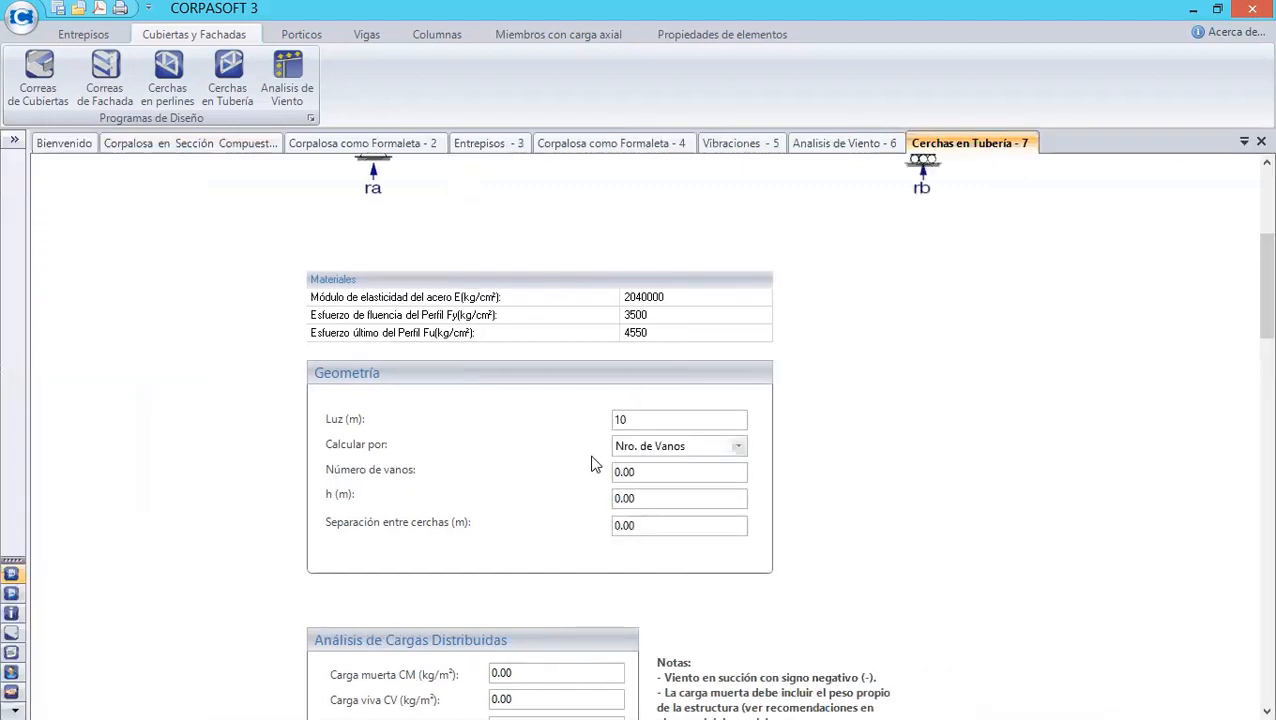
pyautogui.click(738, 447)
pyautogui.click(1248, 285)
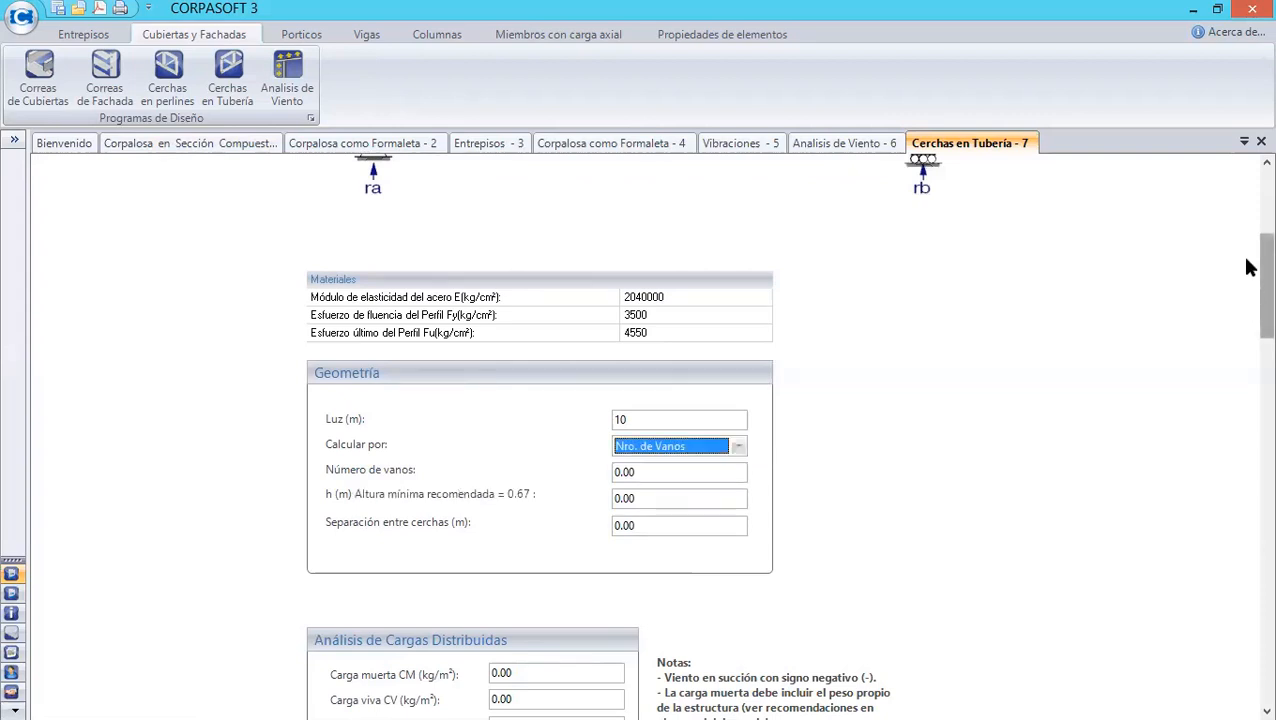
pyautogui.scroll(3, 1248, 268)
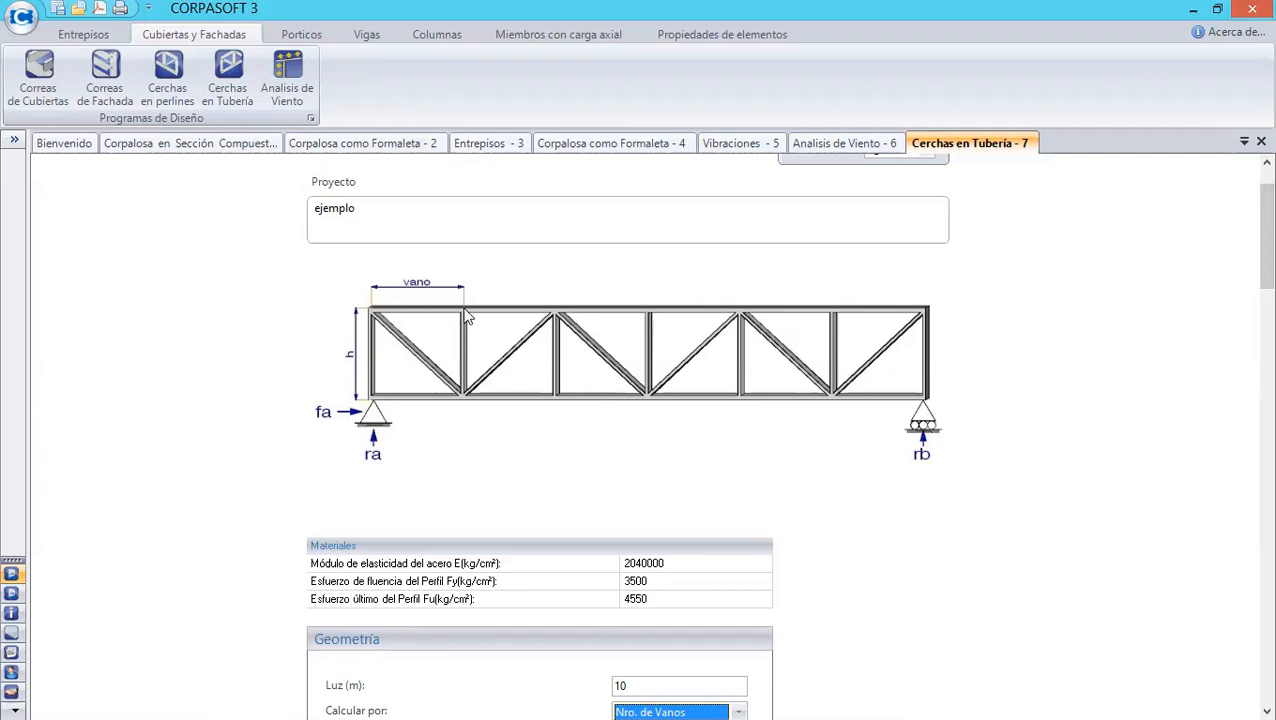
pyautogui.scroll(-5, 1250, 245)
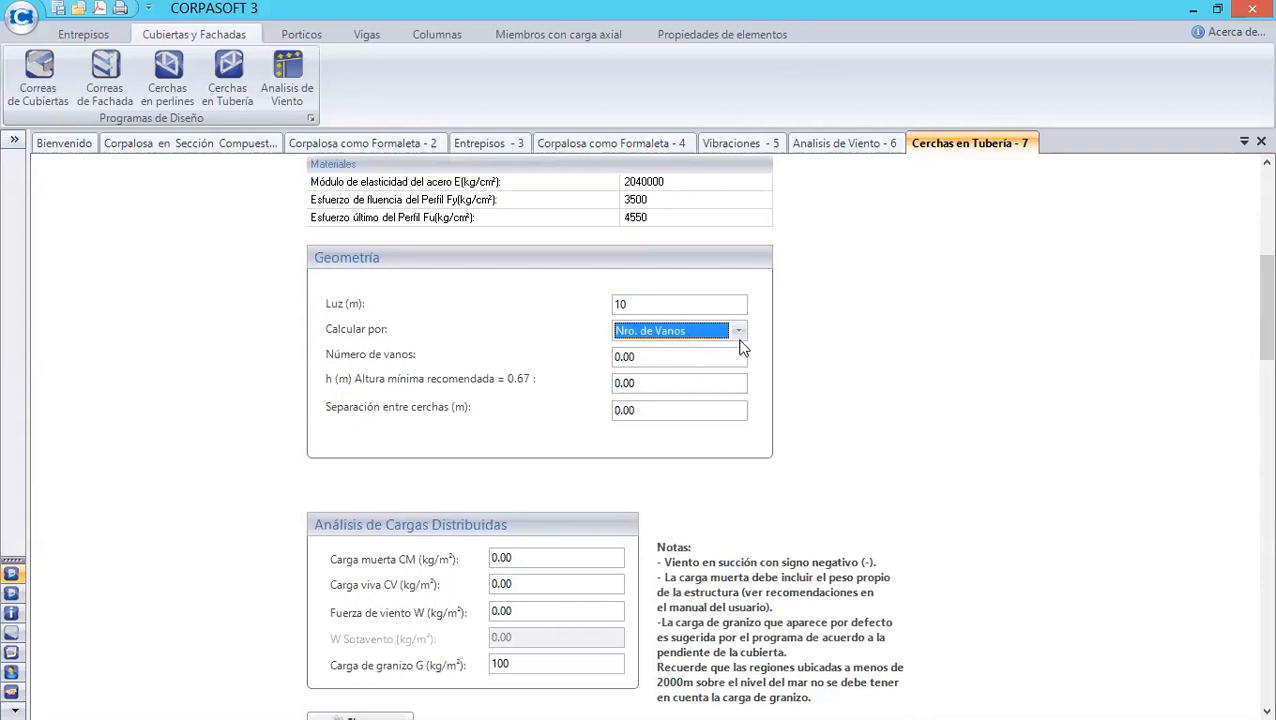
pyautogui.click(739, 332)
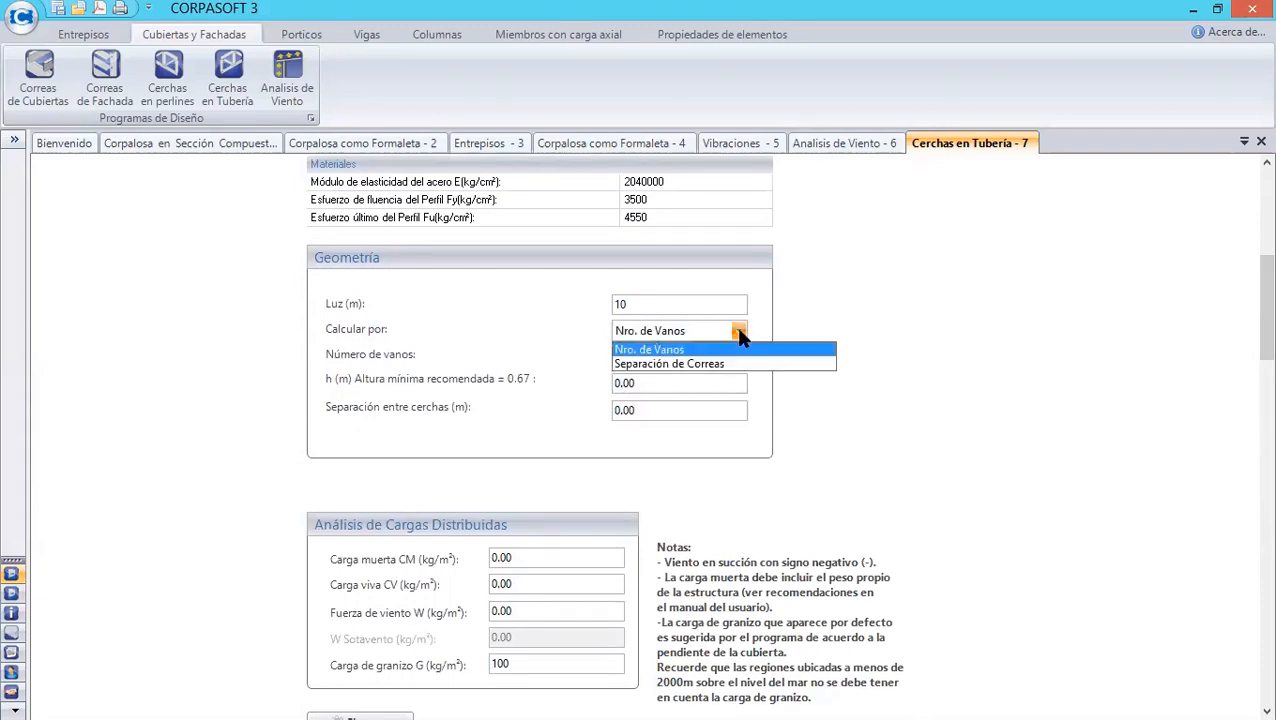
pyautogui.click(722, 363)
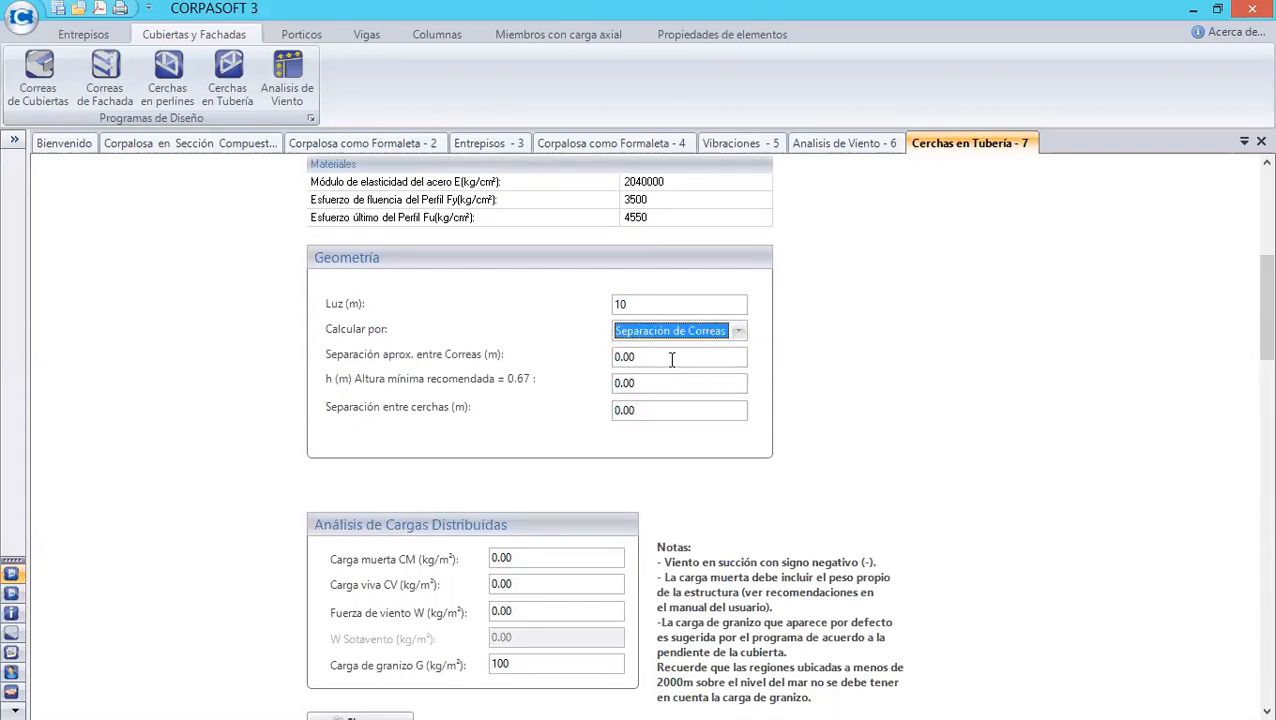
# - Set the approximate purlin spacing to 1.20 m
pyautogui.click(642, 357)
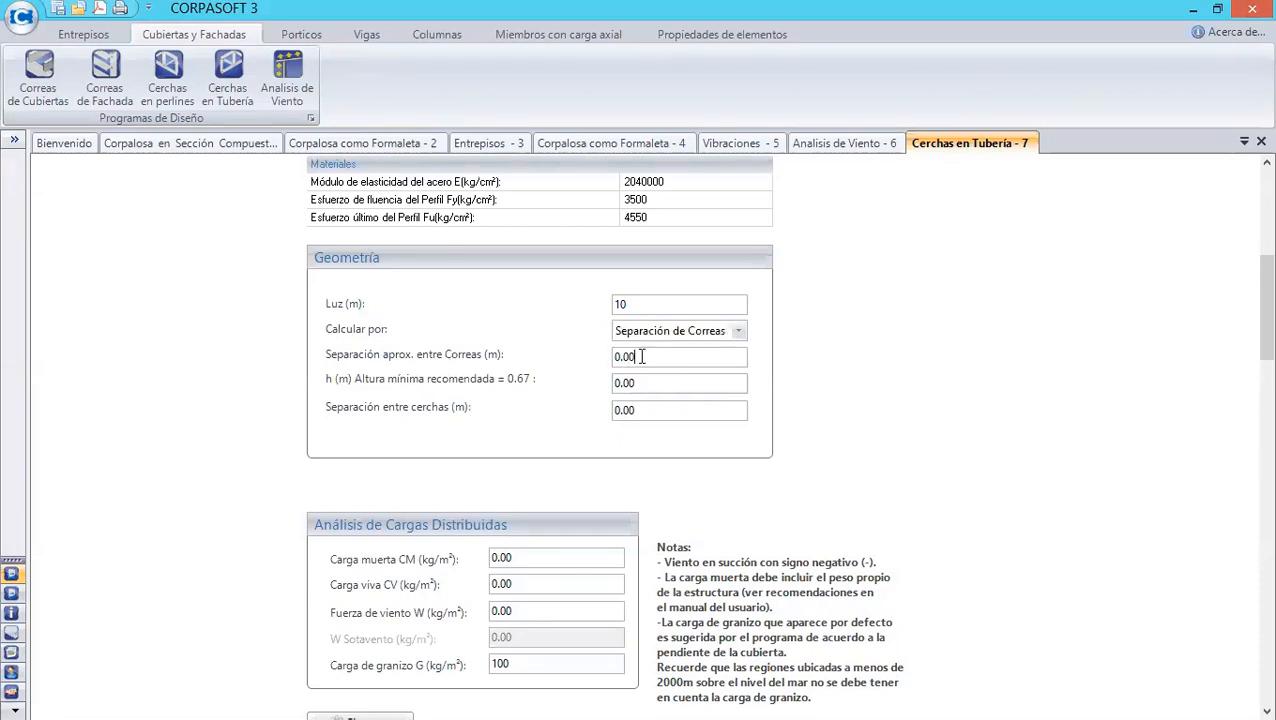
pyautogui.press('BackSpace')
pyautogui.press('BackSpace')
pyautogui.press('BackSpace')
pyautogui.press('BackSpace')
pyautogui.write('1.20')
# - Set the truss height h to 0.70 m
pyautogui.scroll(1, 1250, 342)
pyautogui.scroll(2, 1250, 342)
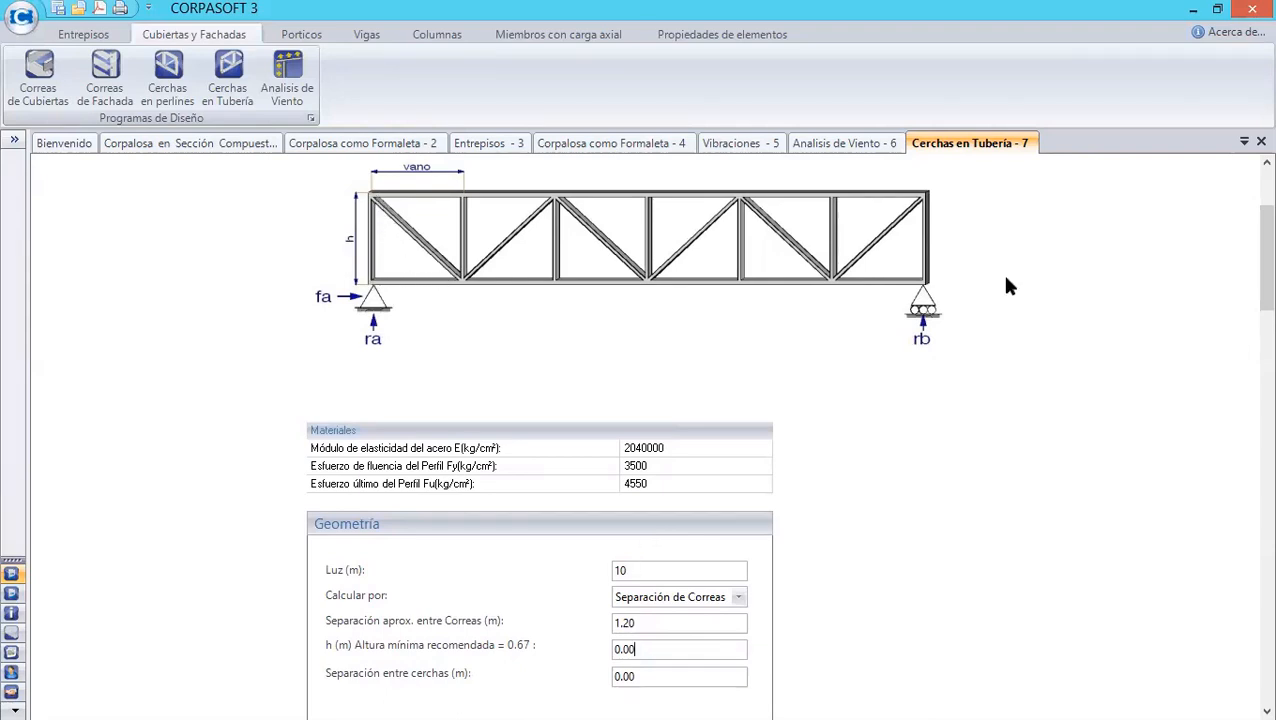
pyautogui.scroll(-2, 1247, 256)
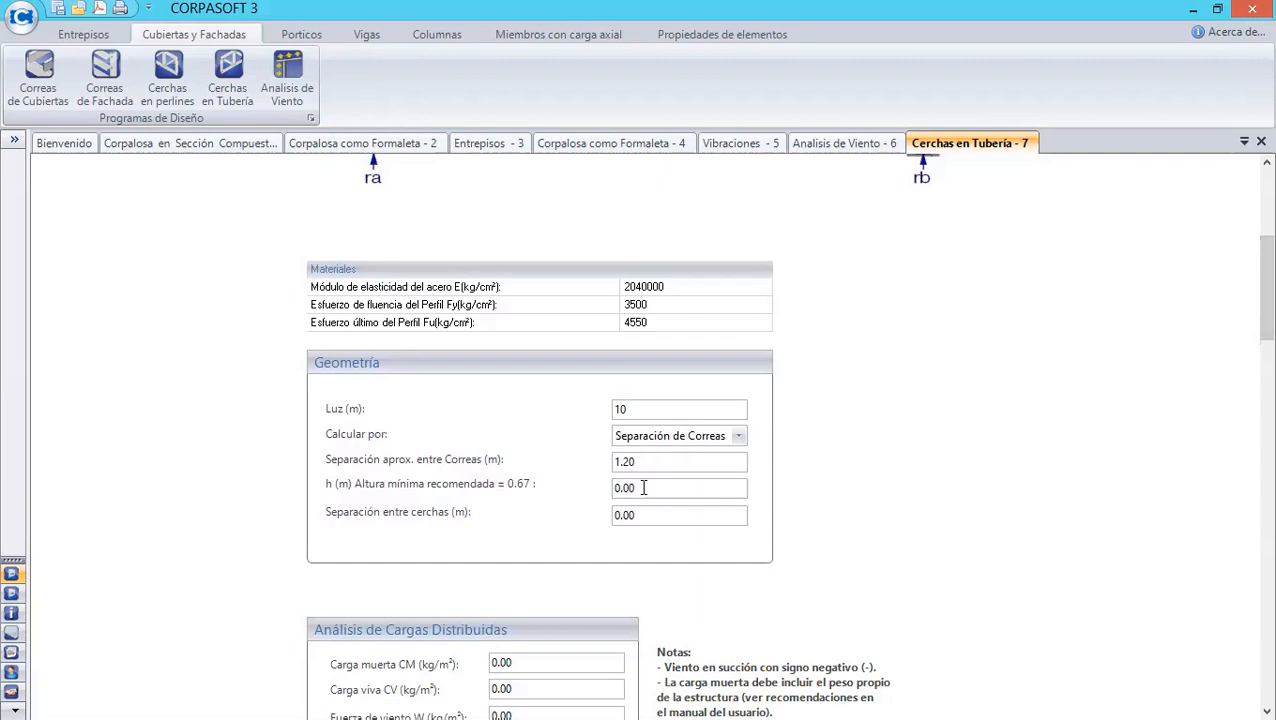
pyautogui.press('BackSpace')
pyautogui.press('BackSpace')
pyautogui.write('70')
# - Set the spacing between trusses to 6 m
pyautogui.scroll(1, 1248, 320)
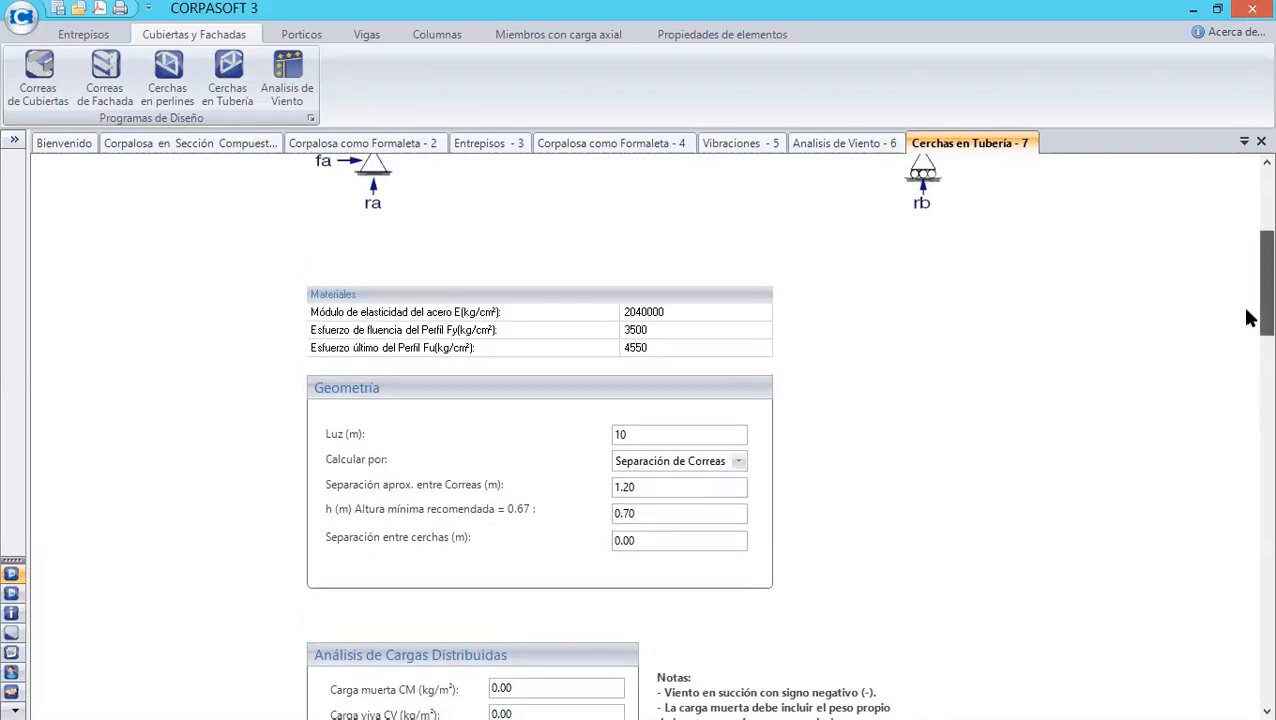
pyautogui.scroll(4, 1248, 318)
pyautogui.scroll(-3, 1248, 318)
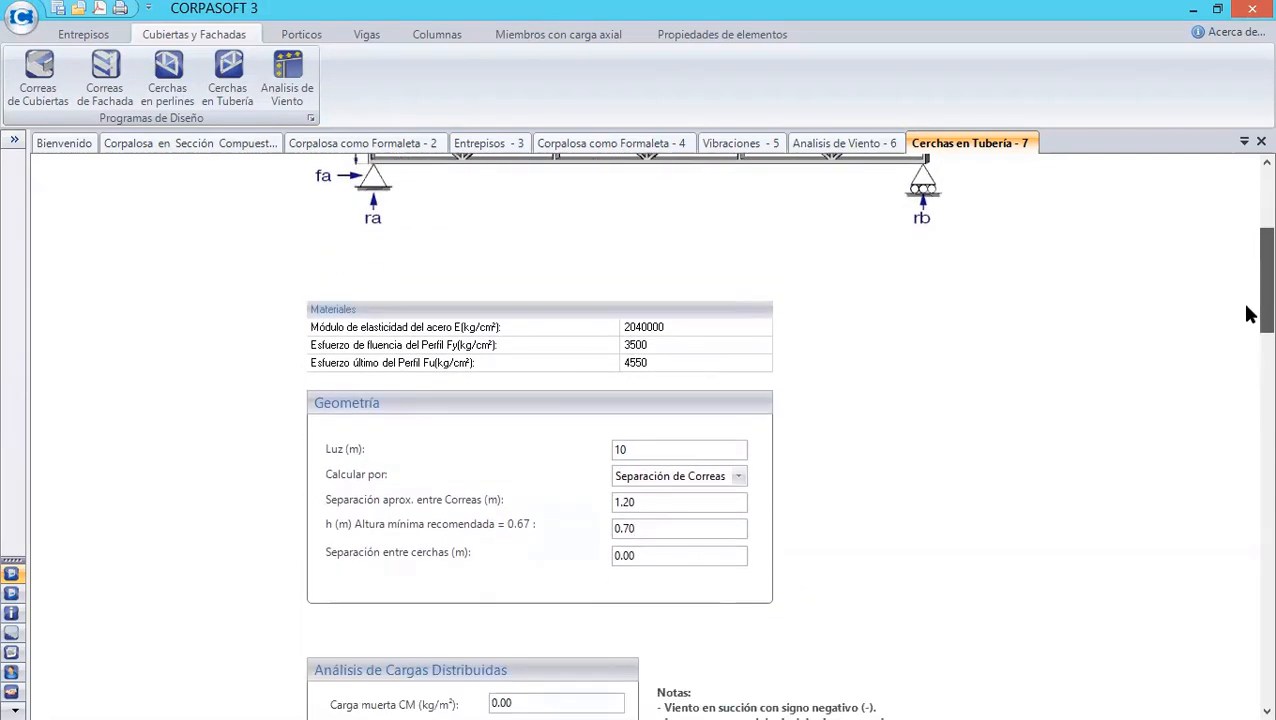
pyautogui.scroll(1, 1248, 318)
pyautogui.scroll(-3, 1248, 318)
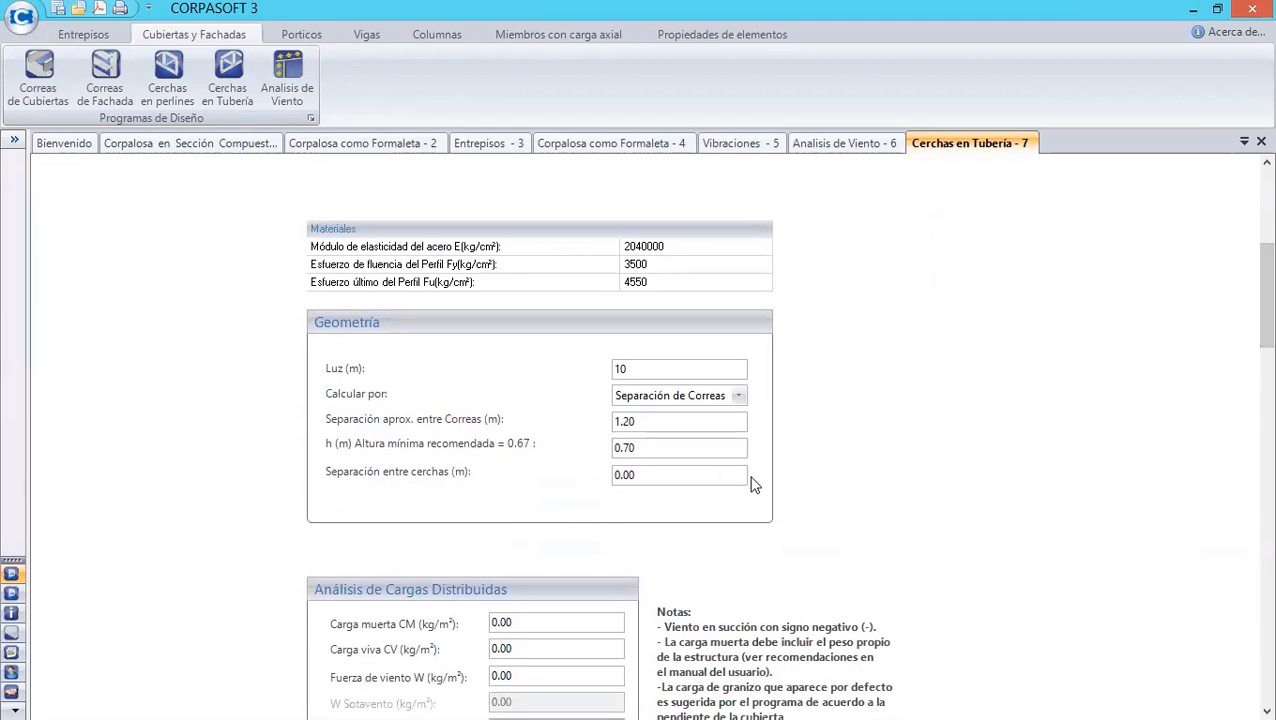
pyautogui.scroll(10, 1245, 345)
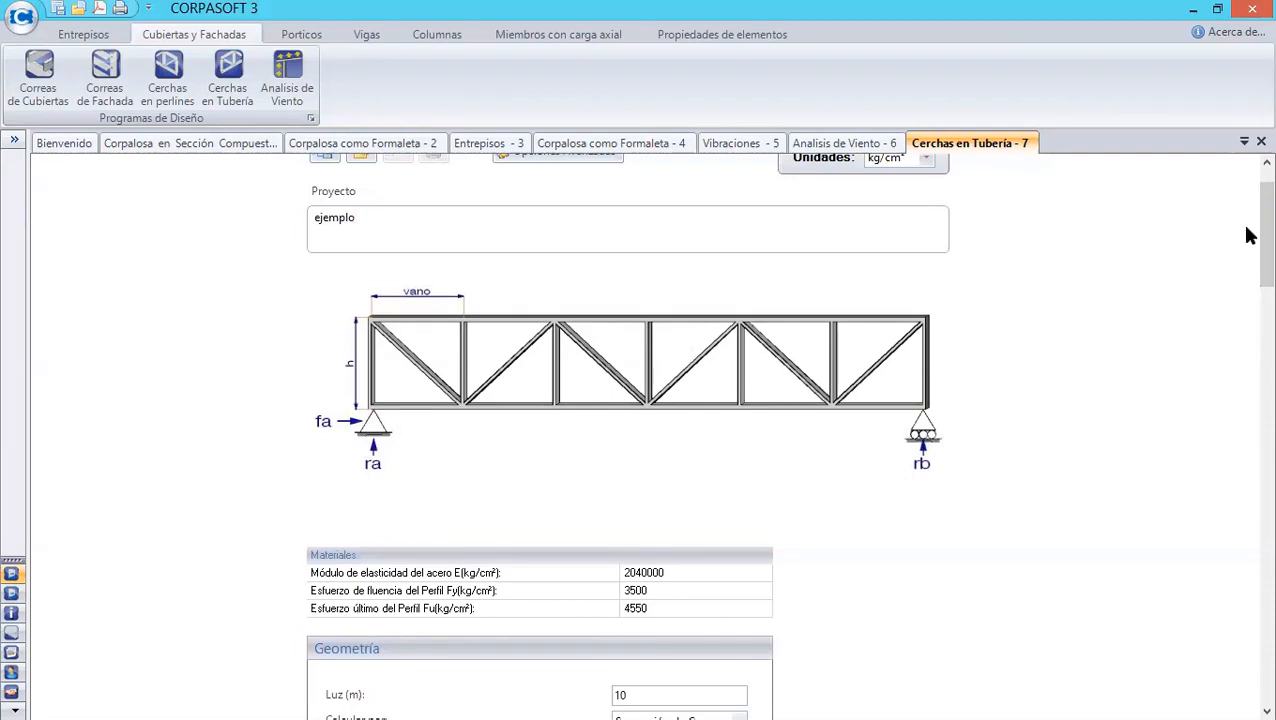
pyautogui.scroll(-8, 1246, 230)
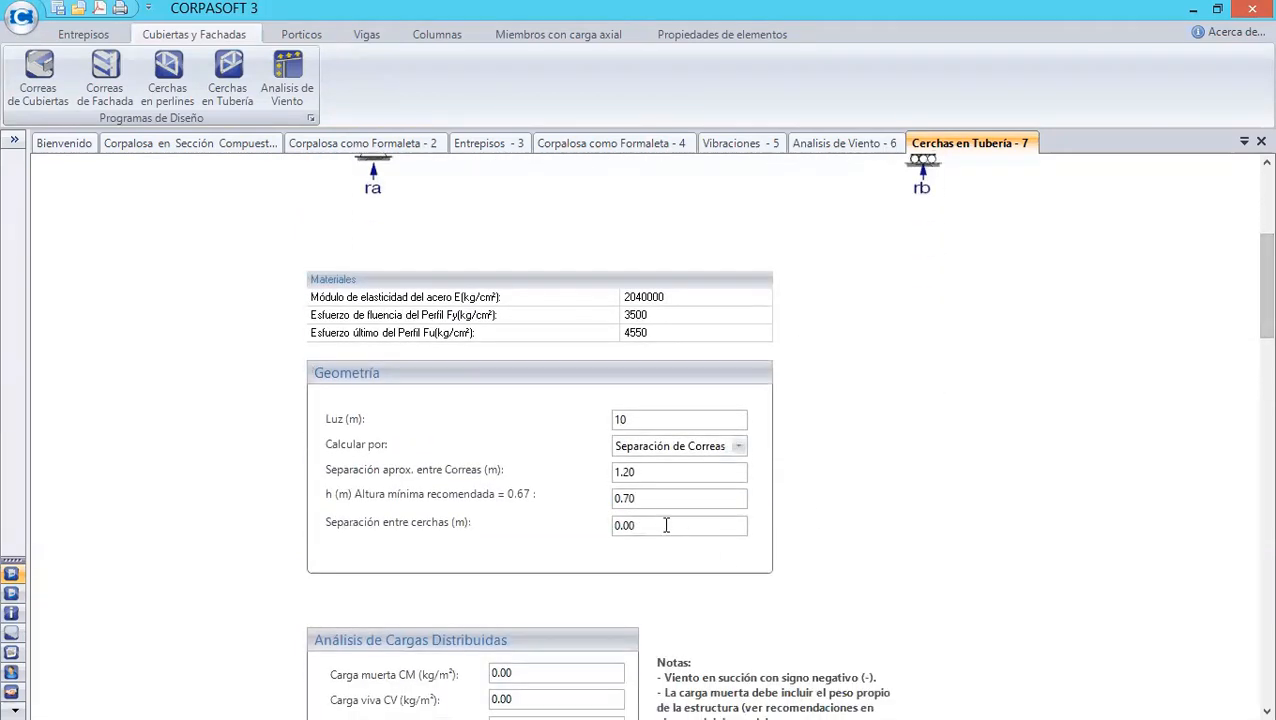
pyautogui.press('BackSpace')
pyautogui.press('BackSpace')
pyautogui.press('BackSpace')
pyautogui.write('6')
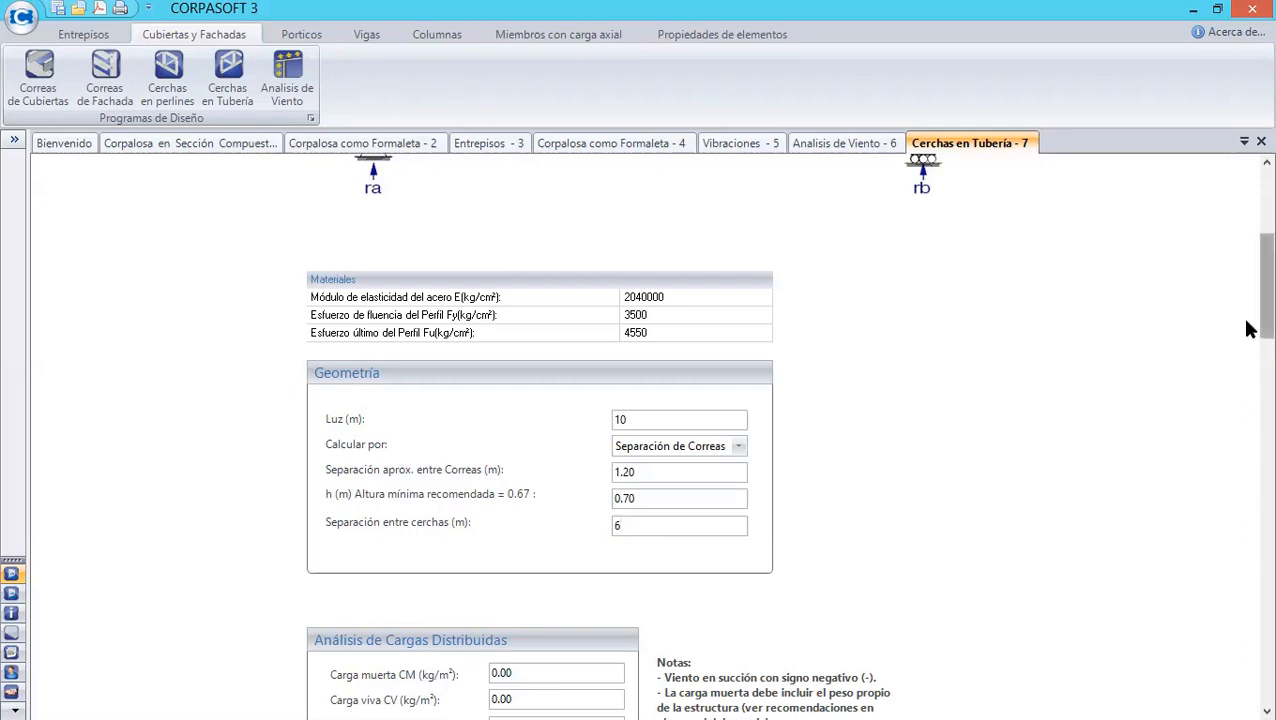
# - Set the dead load CM to 20 kg/m²
pyautogui.moveTo(1244, 322); pyautogui.dragTo(1251, 291)
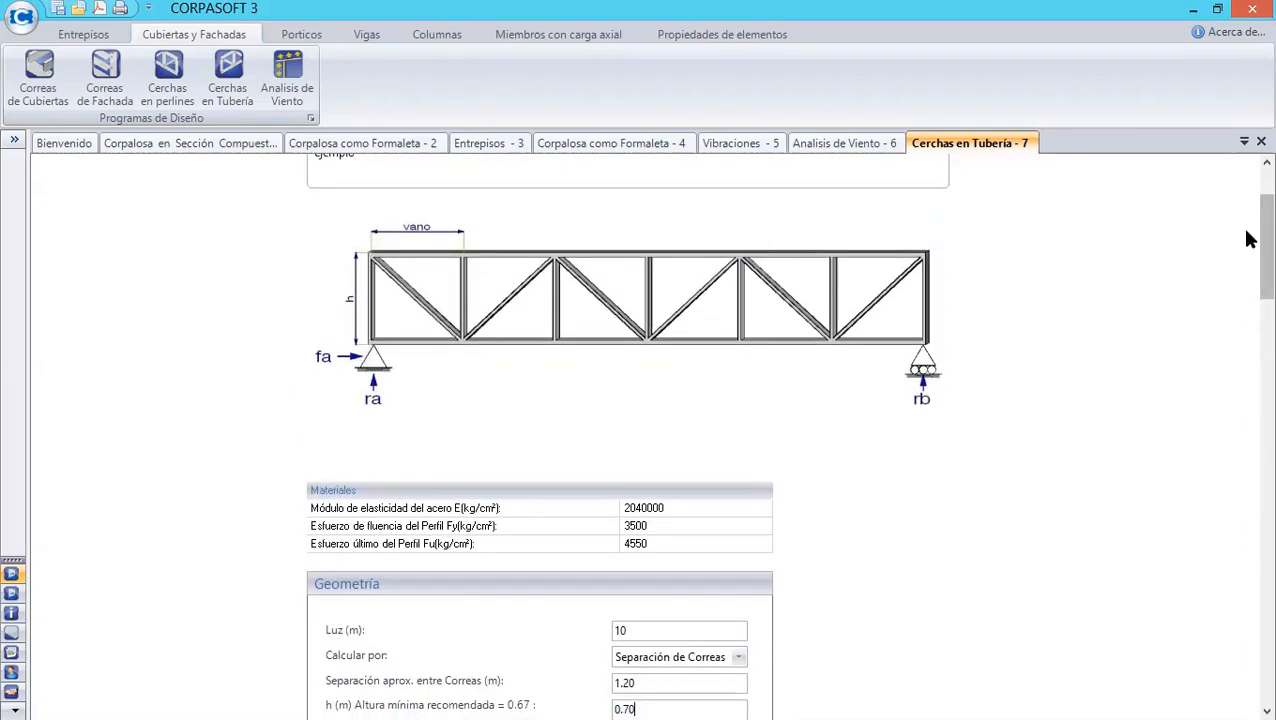
pyautogui.moveTo(1247, 239); pyautogui.dragTo(1240, 316)
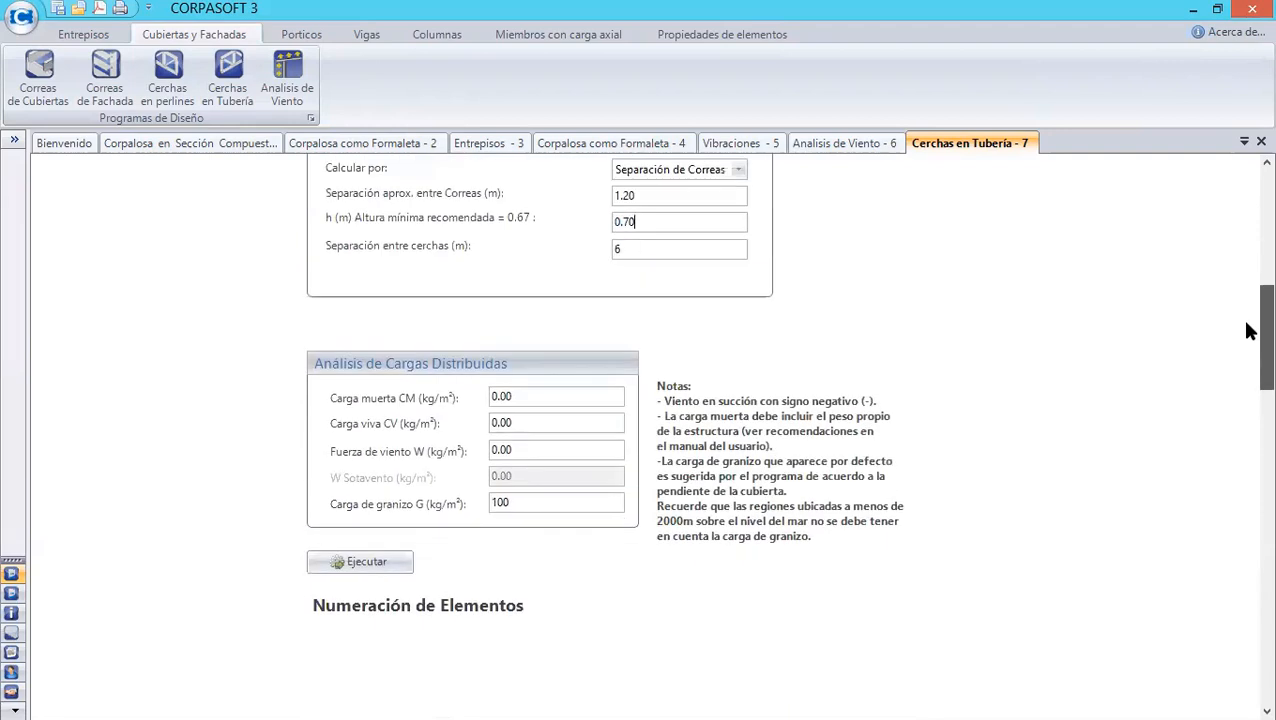
pyautogui.click(541, 394)
pyautogui.press('BackSpace')
pyautogui.press('BackSpace')
pyautogui.press('BackSpace')
pyautogui.press('BackSpace')
pyautogui.write('20')
# - Set the live load CV to 50 kg/m² and the wind force W to 40 kg/m²
pyautogui.scroll(3, 1250, 325)
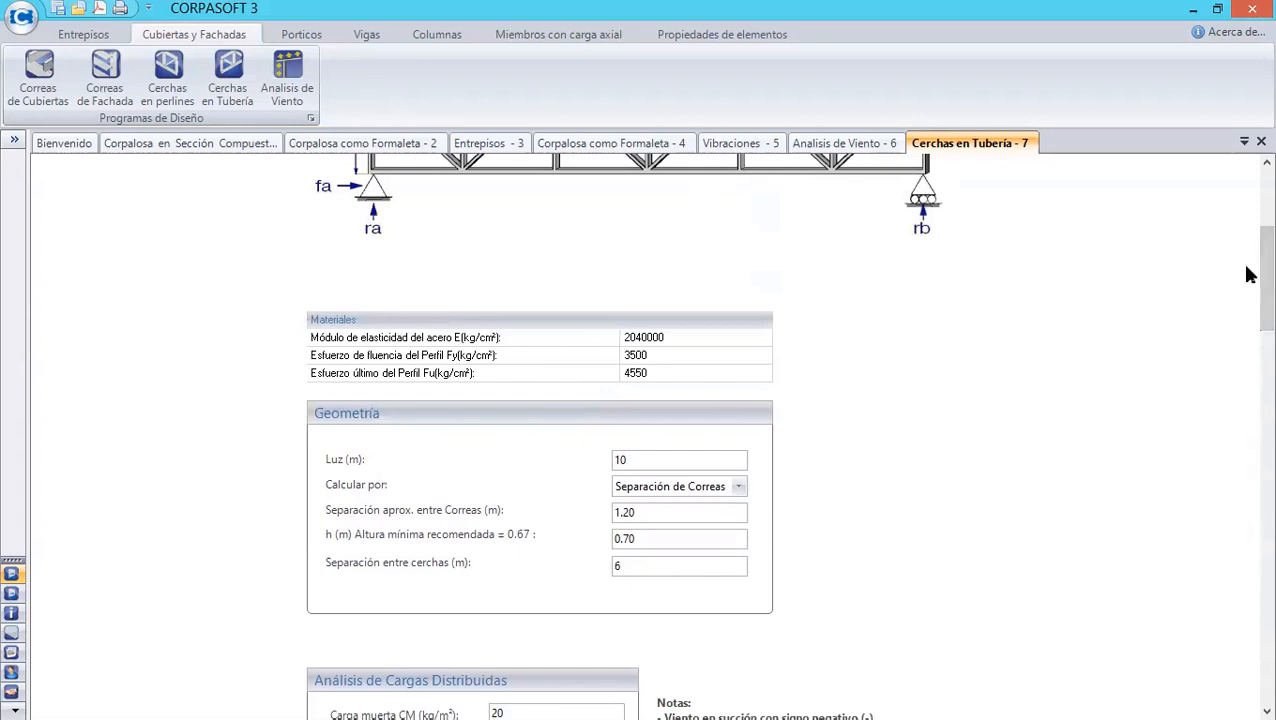
pyautogui.scroll(-1, 1248, 305)
pyautogui.scroll(-2, 1248, 305)
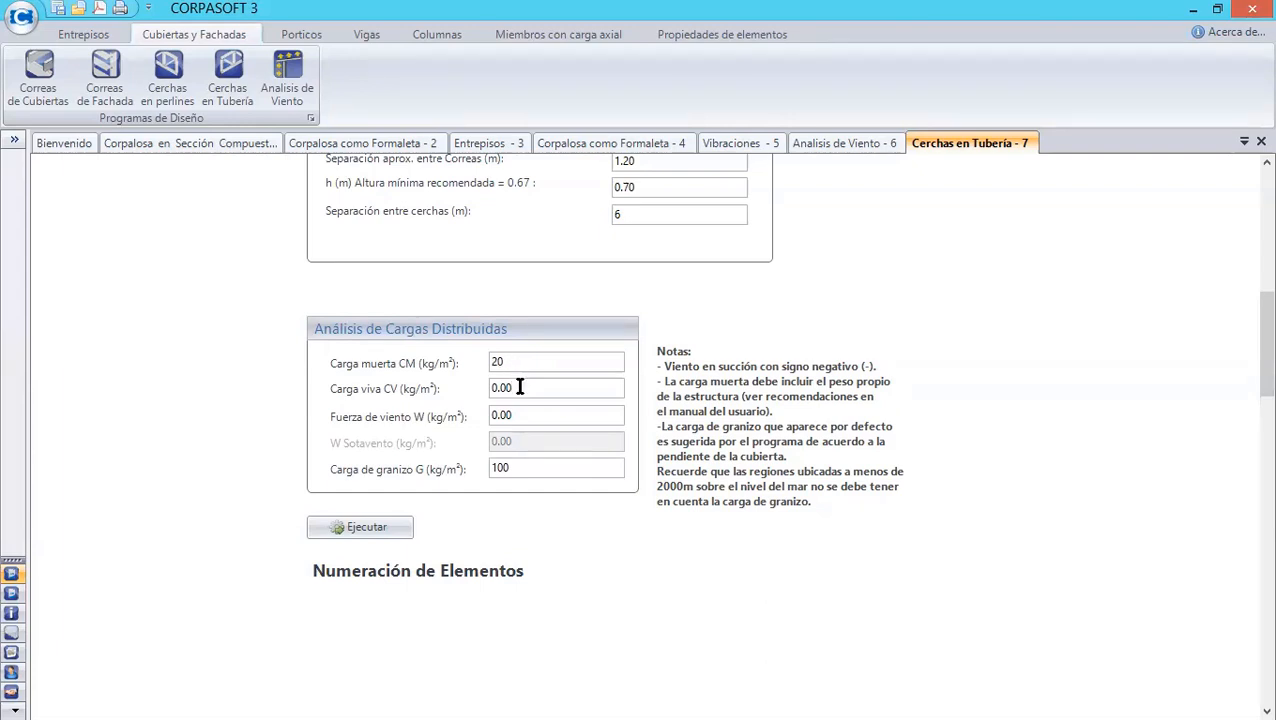
pyautogui.press('BackSpace')
pyautogui.press('BackSpace')
pyautogui.press('BackSpace')
pyautogui.press('BackSpace')
pyautogui.write('50')
pyautogui.click(520, 414)
pyautogui.press('BackSpace')
pyautogui.press('BackSpace')
pyautogui.press('BackSpace')
pyautogui.press('BackSpace')
pyautogui.write('40')
# - Set the hail load G to 0 kg/m² and run the truss calculation
pyautogui.click(514, 467)
pyautogui.press('BackSpace')
pyautogui.press('BackSpace')
pyautogui.press('BackSpace')
pyautogui.write('0')
pyautogui.click(372, 530)
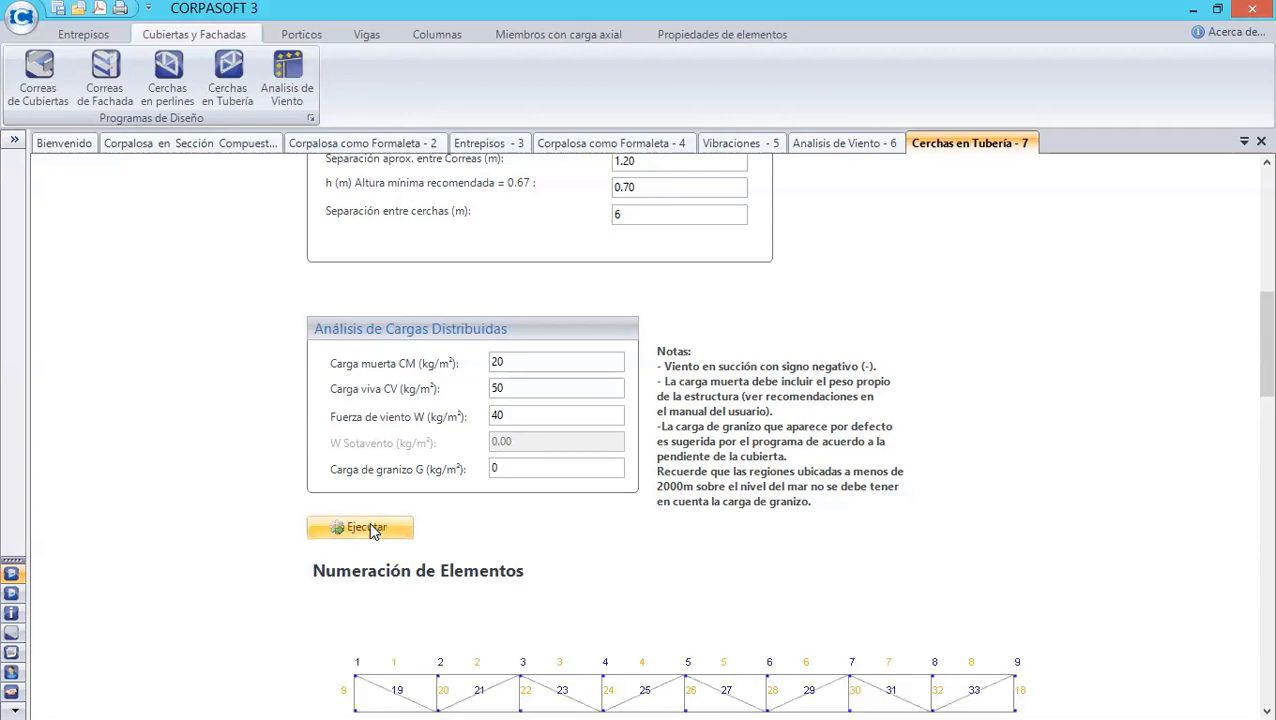
pyautogui.moveTo(1247, 366); pyautogui.dragTo(1252, 433)
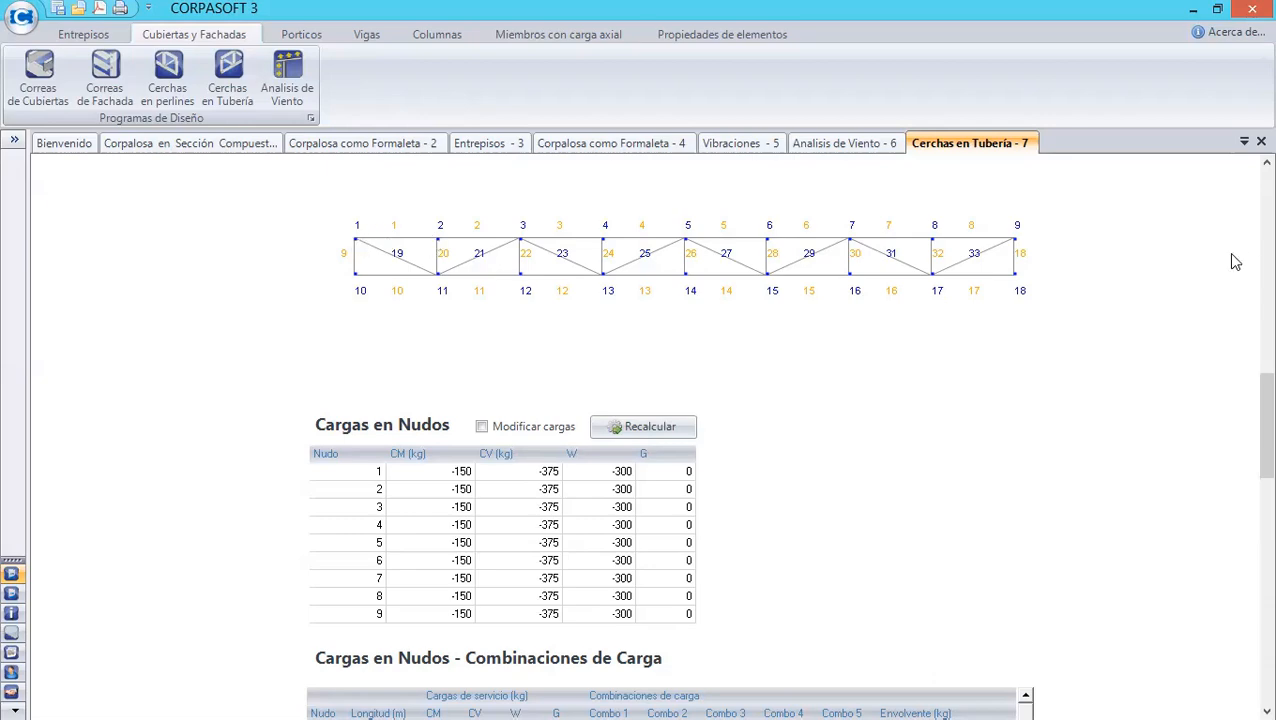
# - Open the design load combination options and keep Envolvente as the design combination
pyautogui.moveTo(1253, 393); pyautogui.dragTo(1250, 486)
pyautogui.click(585, 408)
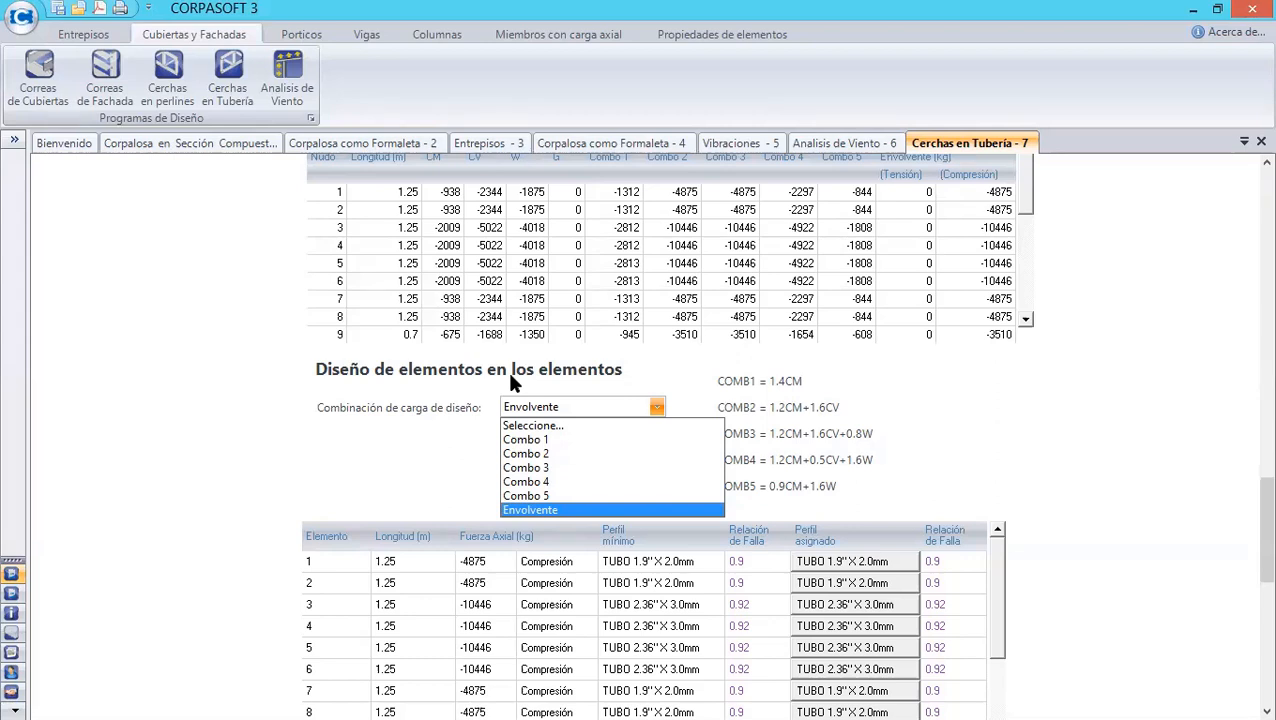
pyautogui.click(901, 409)
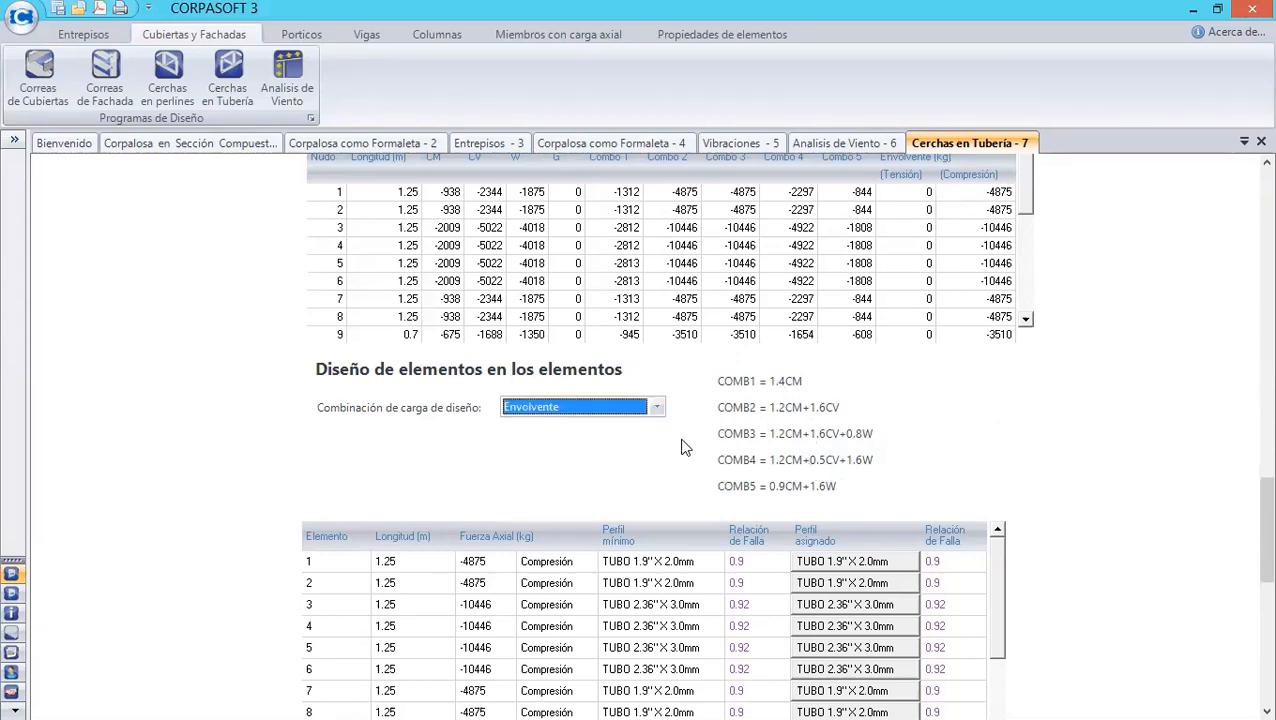
pyautogui.click(657, 409)
pyautogui.click(660, 415)
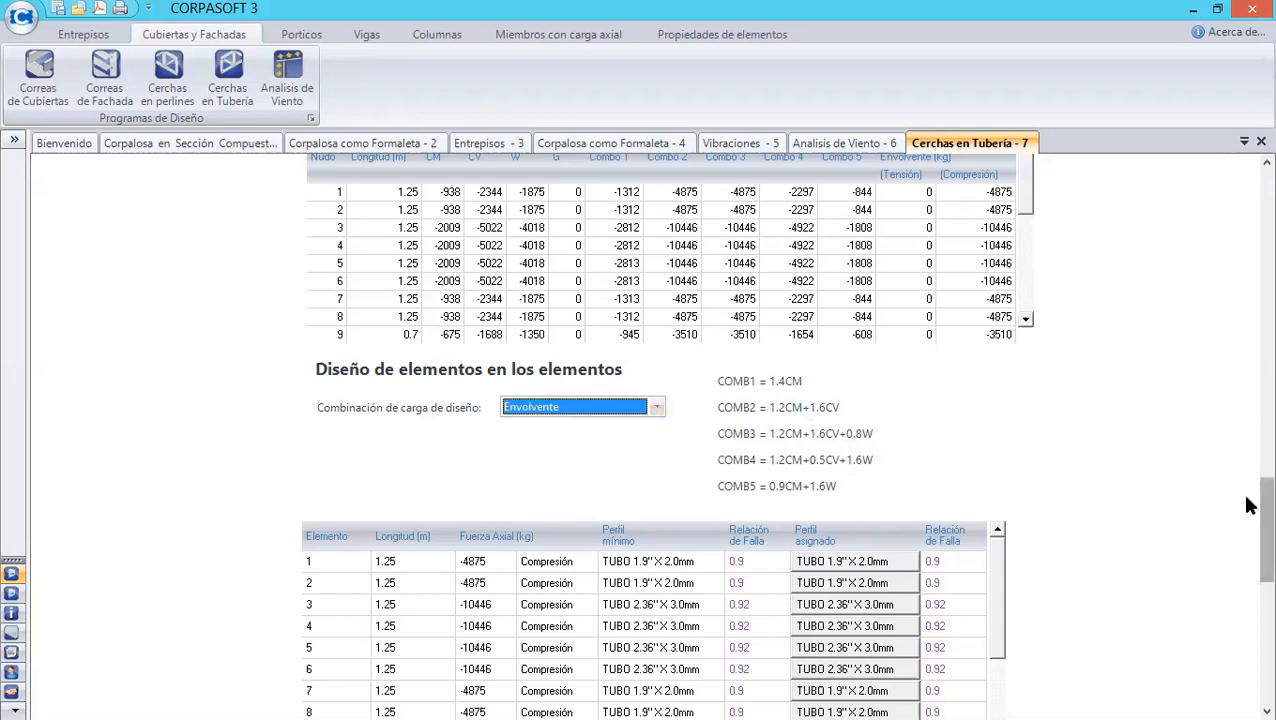
# - Review the node load combinations table and the element design table for the truss
pyautogui.scroll(-2, 1247, 510)
pyautogui.scroll(-1, 1247, 532)
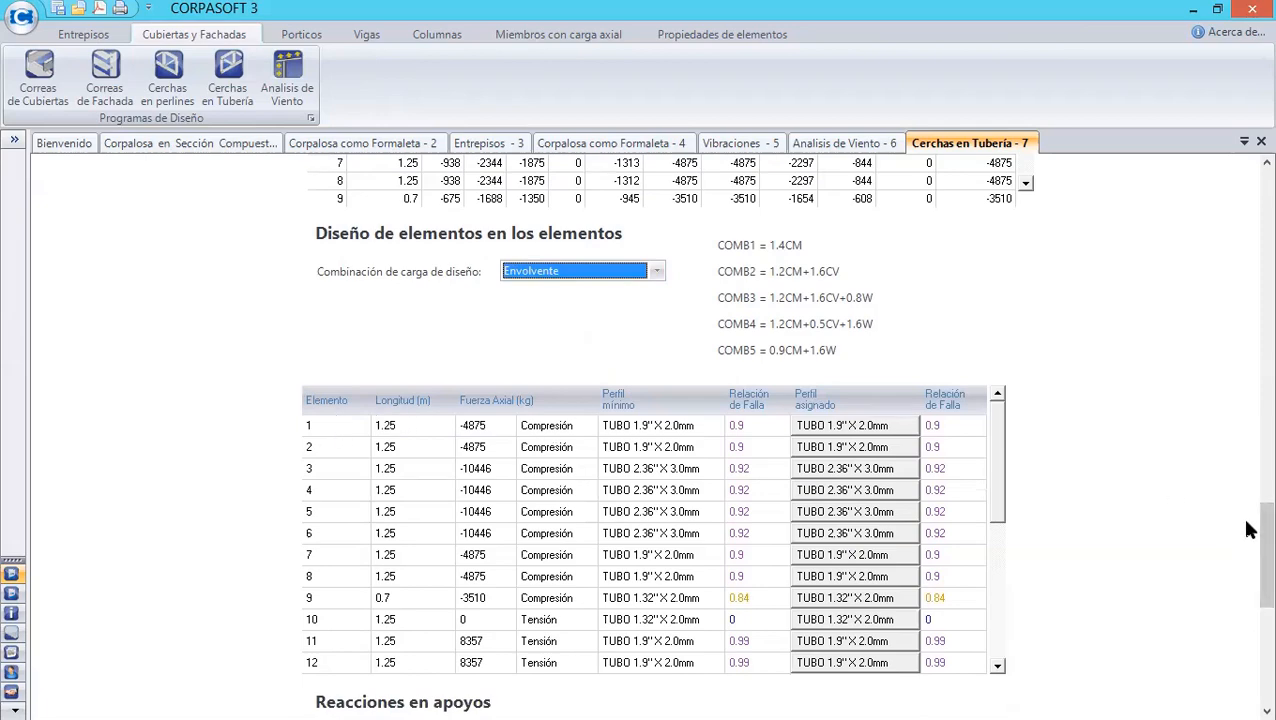
pyautogui.moveTo(1246, 522); pyautogui.dragTo(1249, 480)
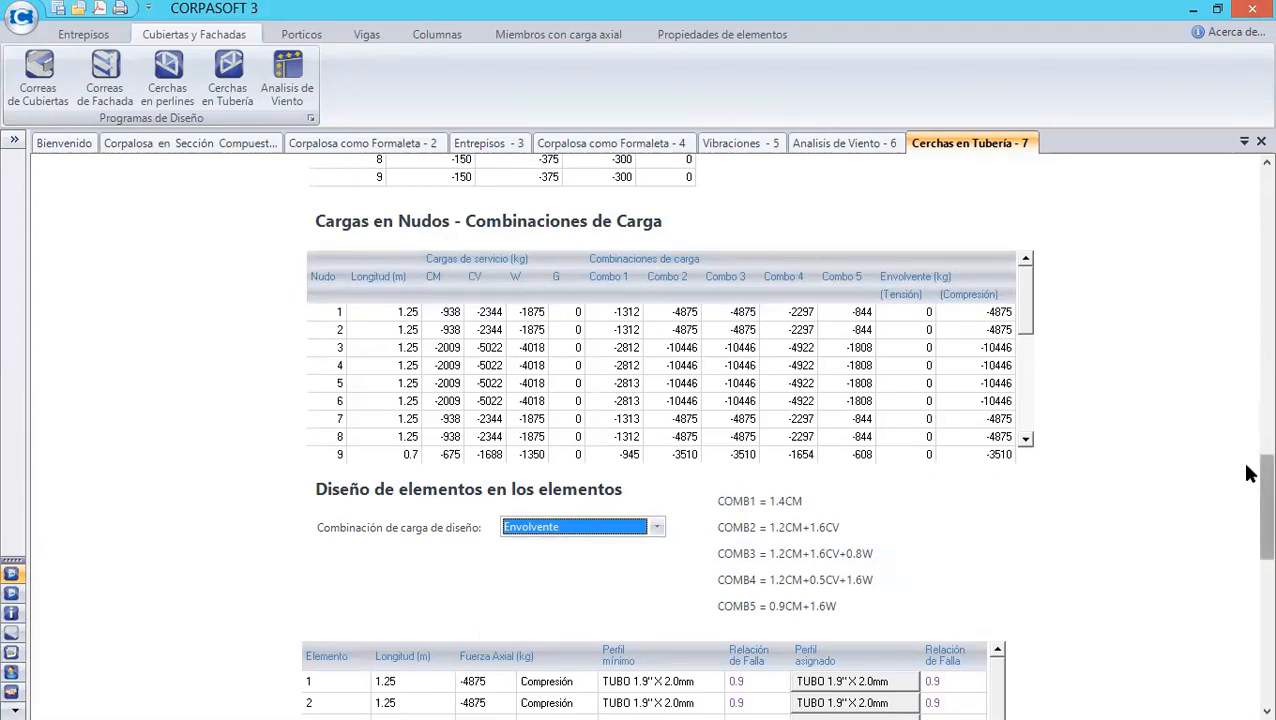
pyautogui.moveTo(1250, 473); pyautogui.dragTo(1247, 530)
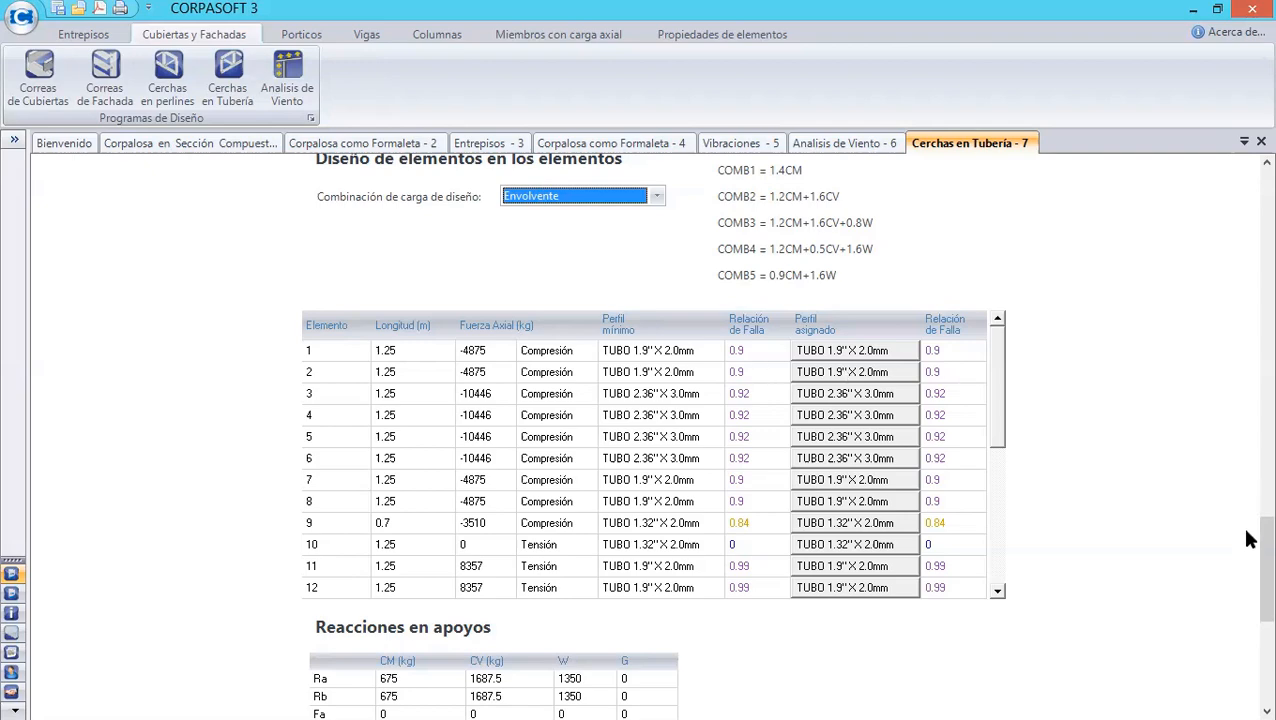
pyautogui.scroll(3, 1248, 440)
pyautogui.scroll(12, 1248, 440)
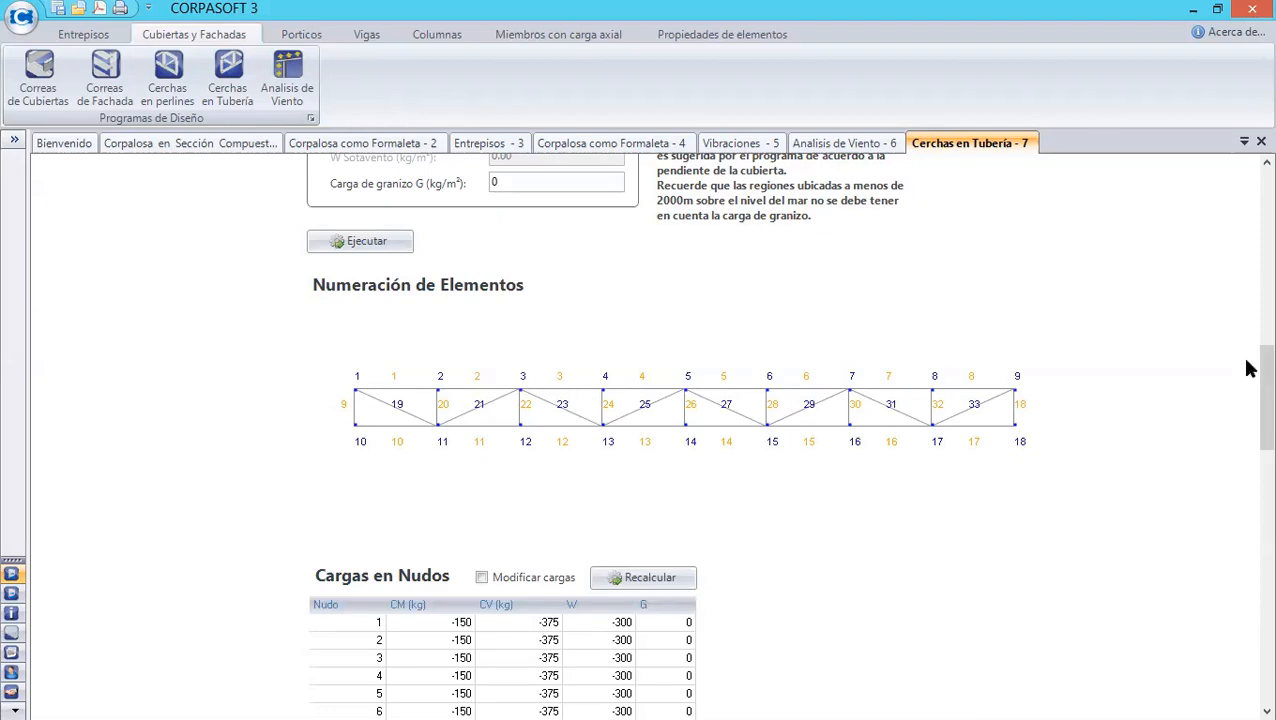
pyautogui.scroll(-1, 1248, 380)
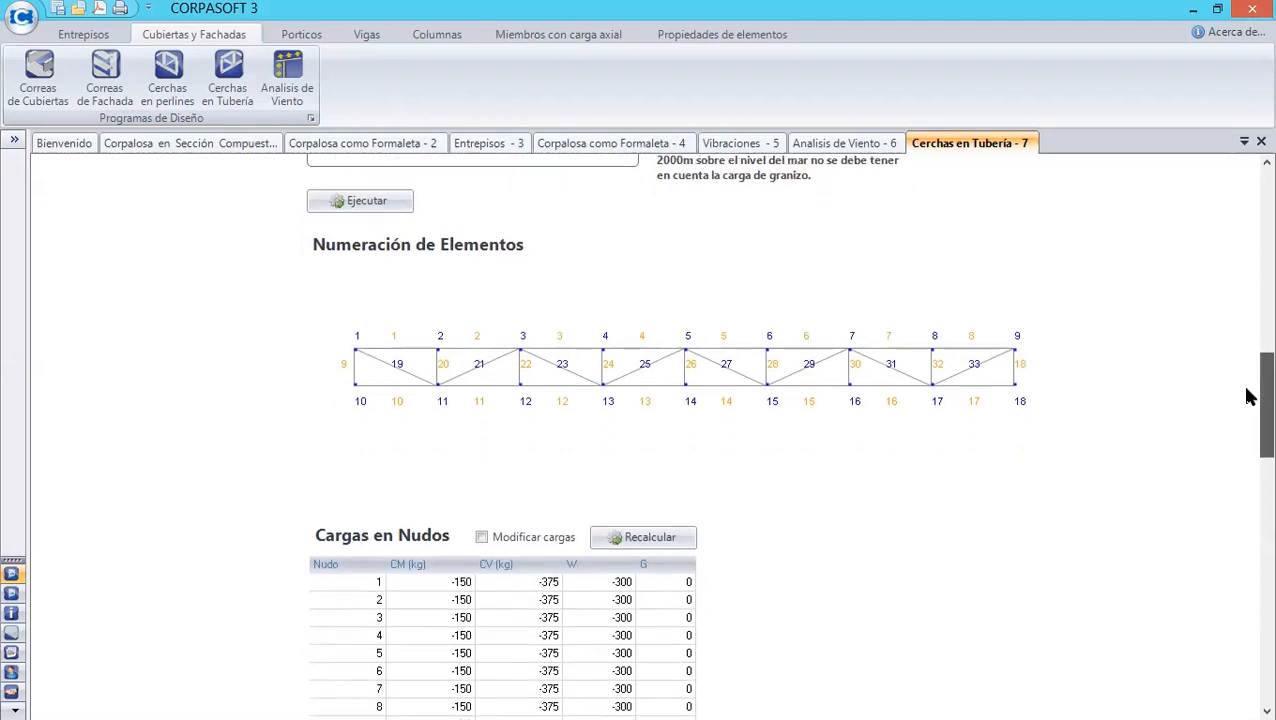
pyautogui.scroll(-3, 1248, 398)
pyautogui.scroll(-7, 1252, 440)
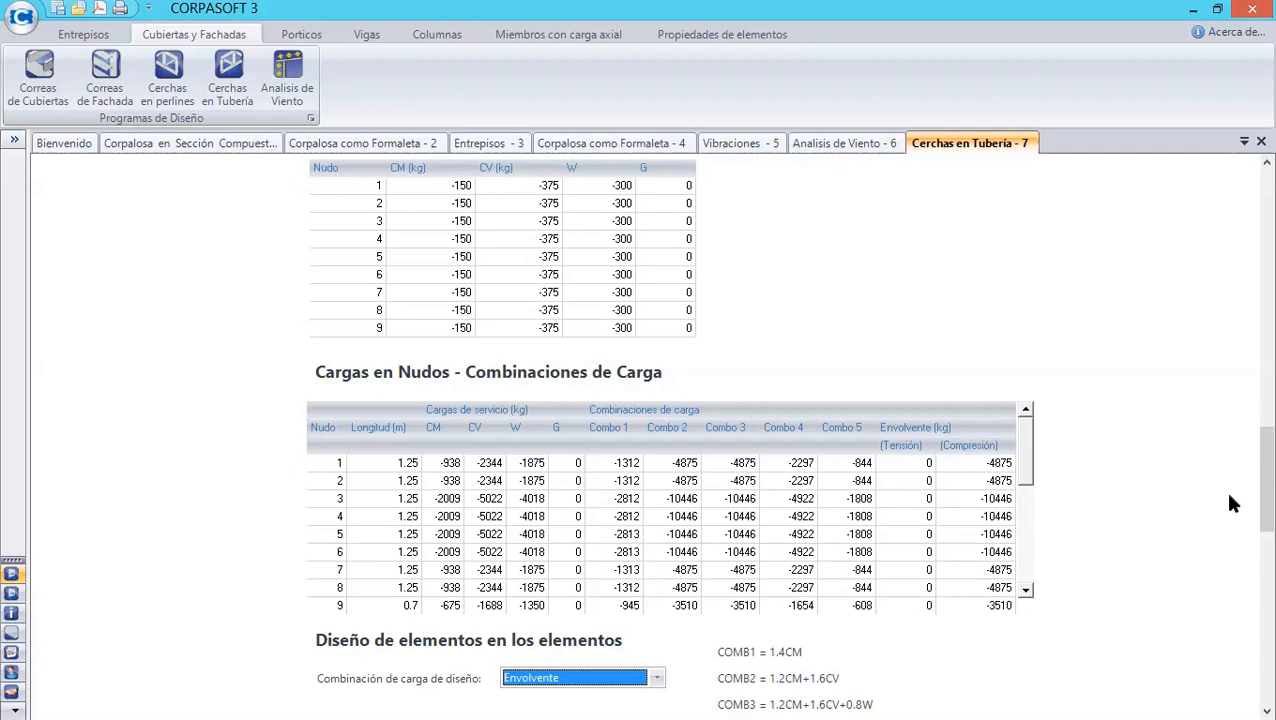
pyautogui.moveTo(1246, 478); pyautogui.dragTo(1246, 492)
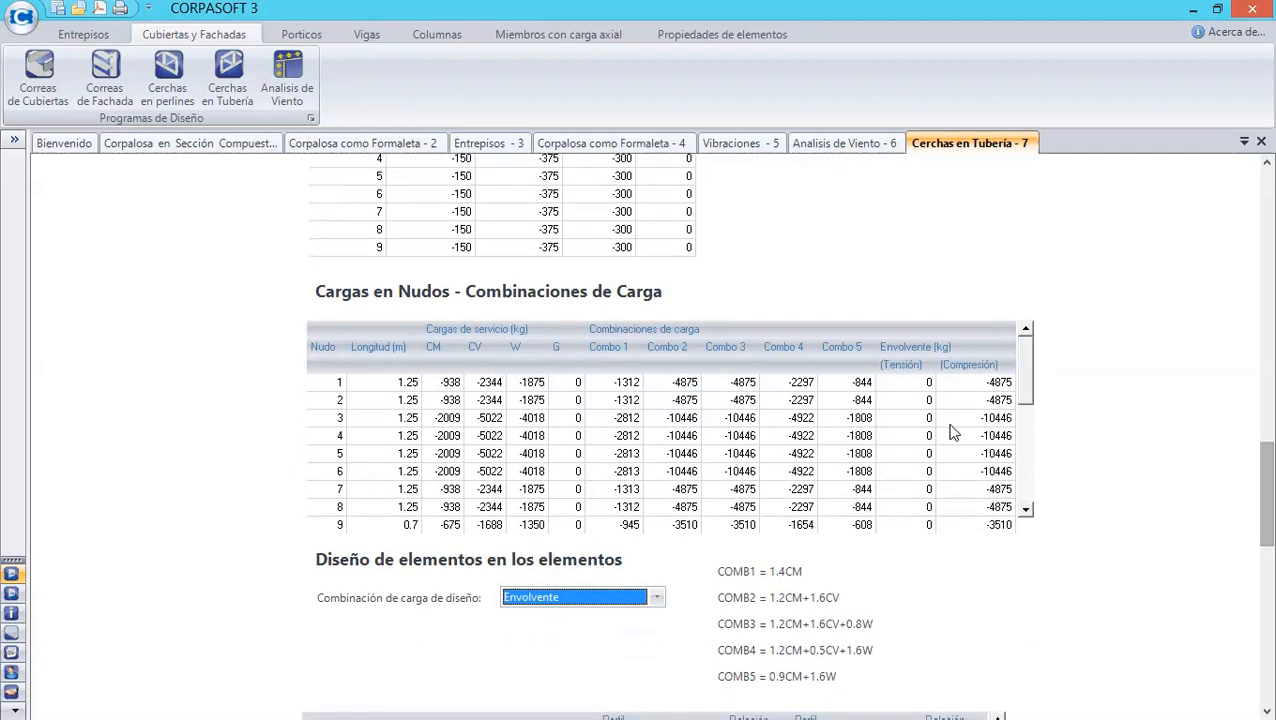
pyautogui.moveTo(985, 453); pyautogui.dragTo(993, 421)
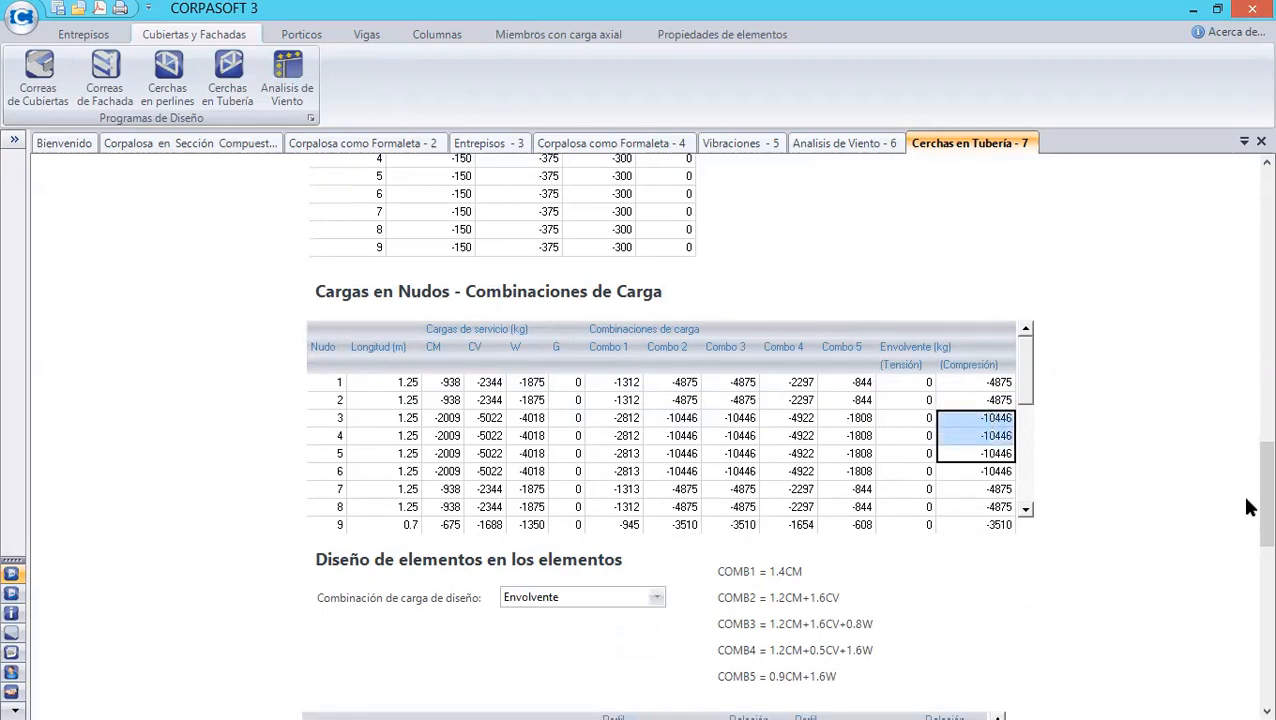
pyautogui.moveTo(1244, 497); pyautogui.dragTo(1246, 577)
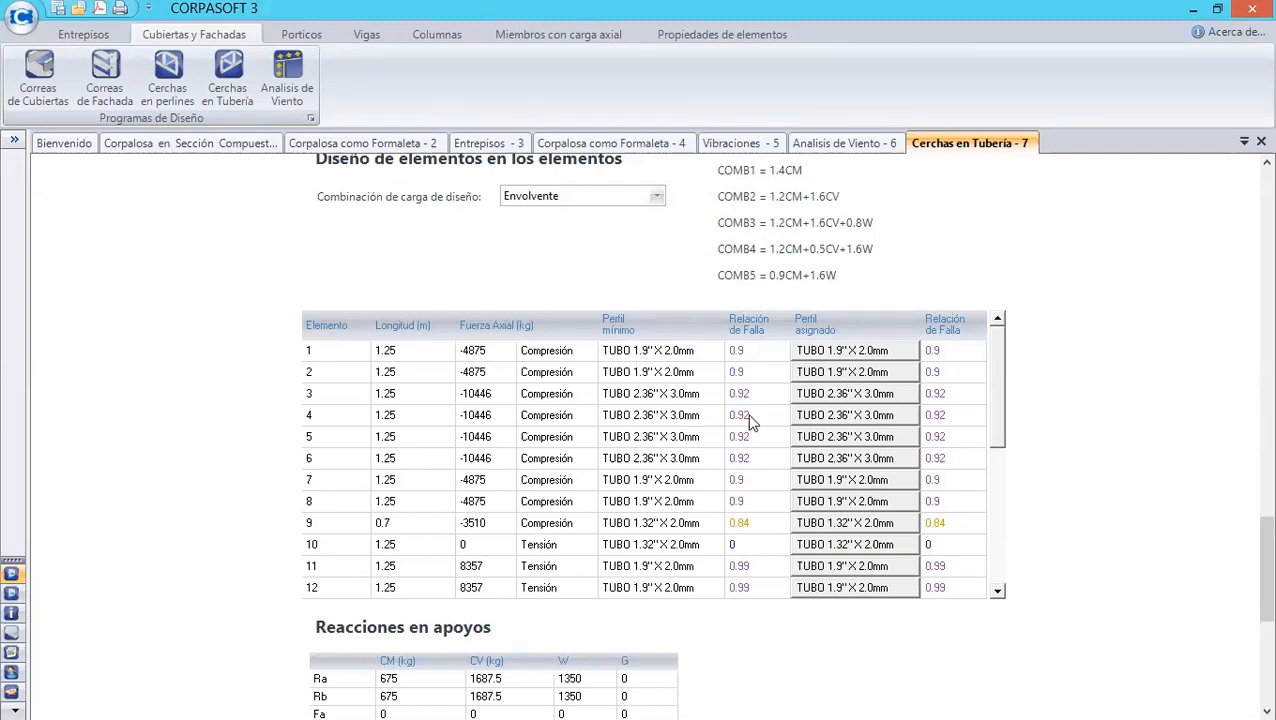
# - Assign the TUBO 2.85'' X 2.5mm profile to element 4, applying it only to the selected cell
pyautogui.click(866, 422)
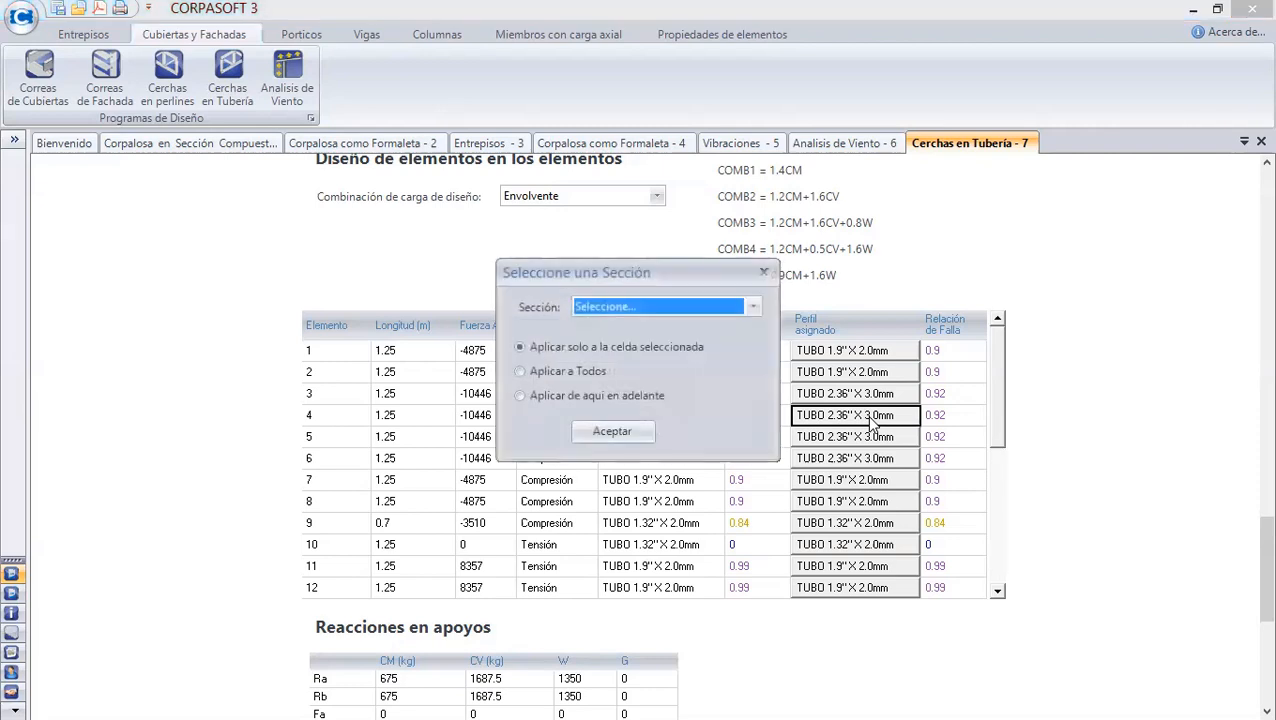
pyautogui.click(753, 307)
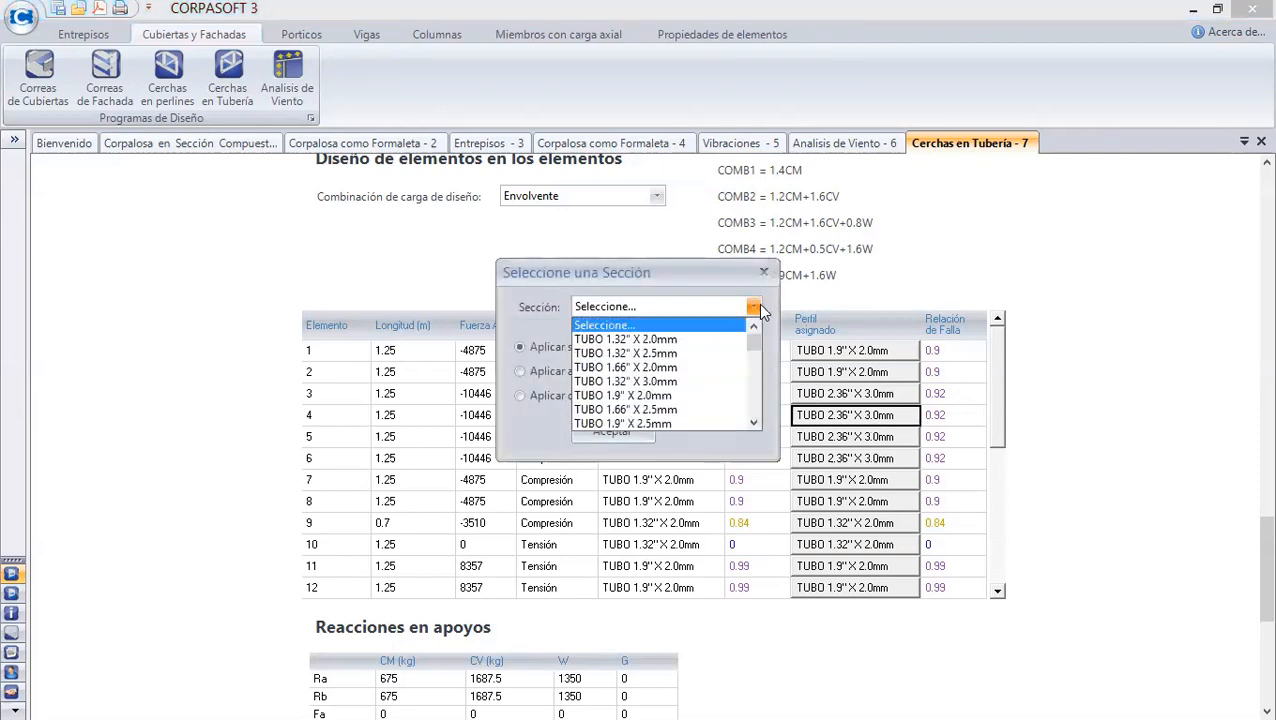
pyautogui.click(755, 424)
pyautogui.click(755, 424)
pyautogui.click(755, 424)
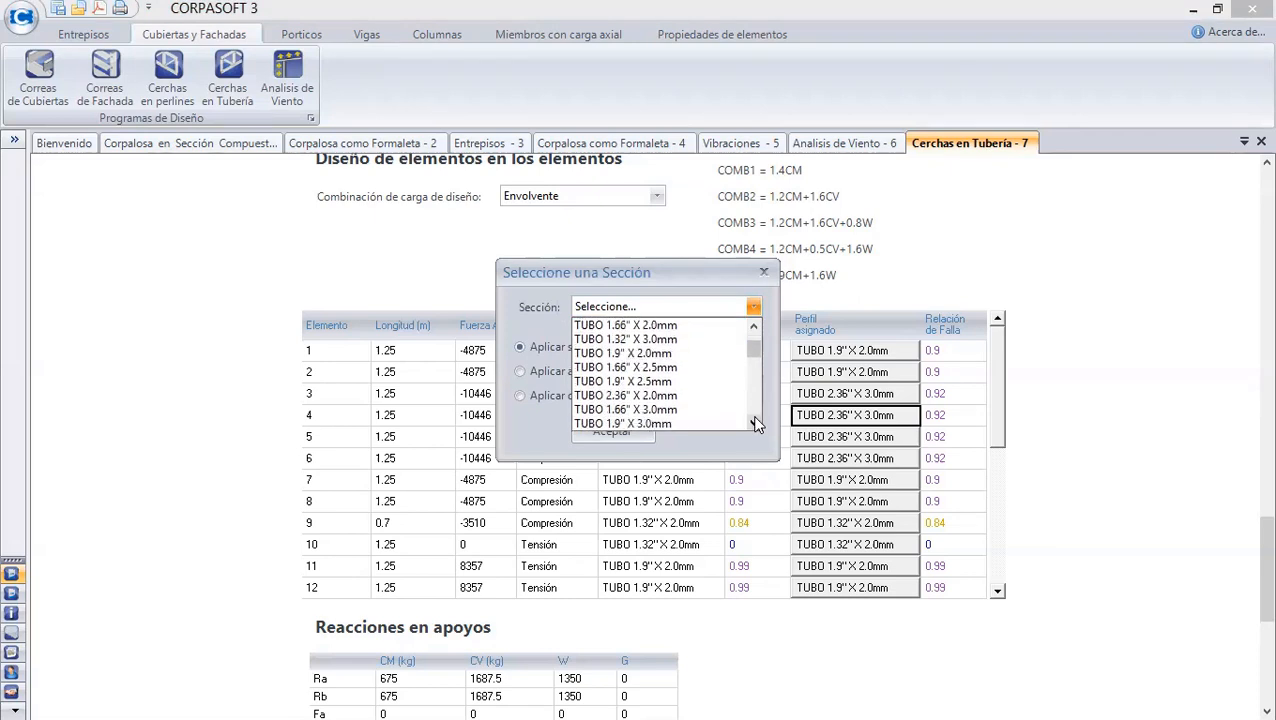
pyautogui.click(753, 424)
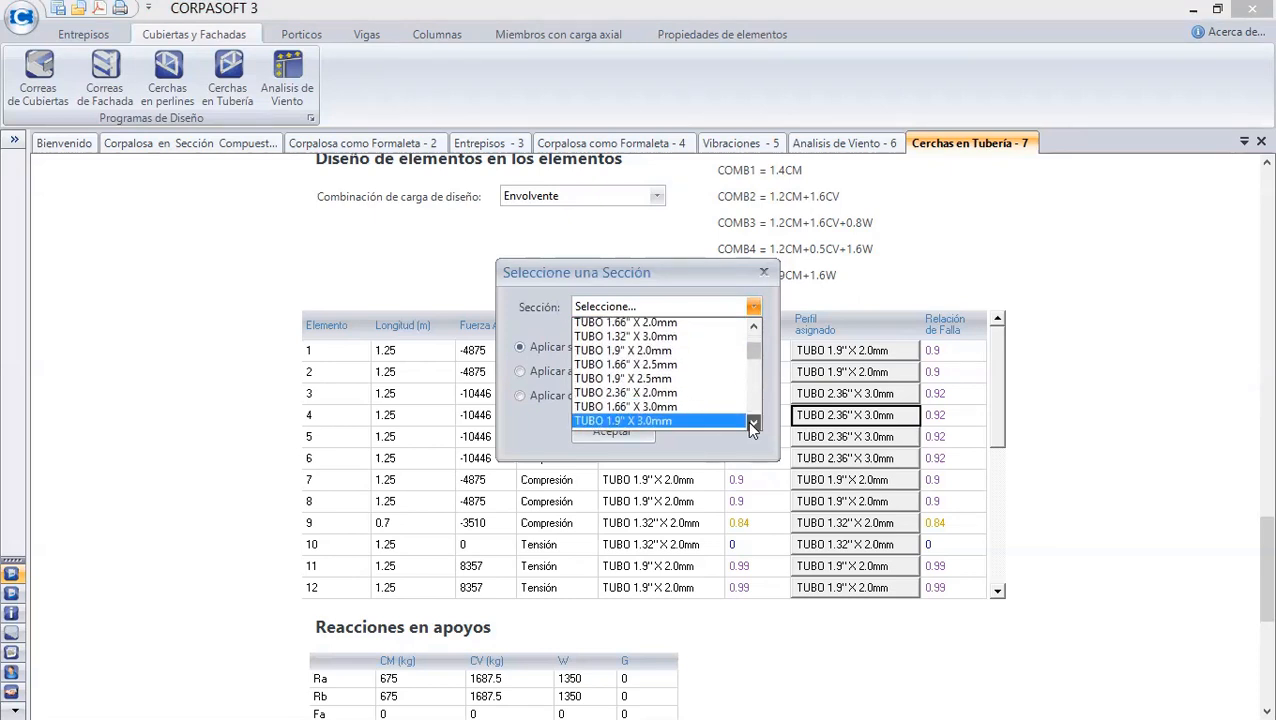
pyautogui.click(753, 424)
pyautogui.click(753, 424)
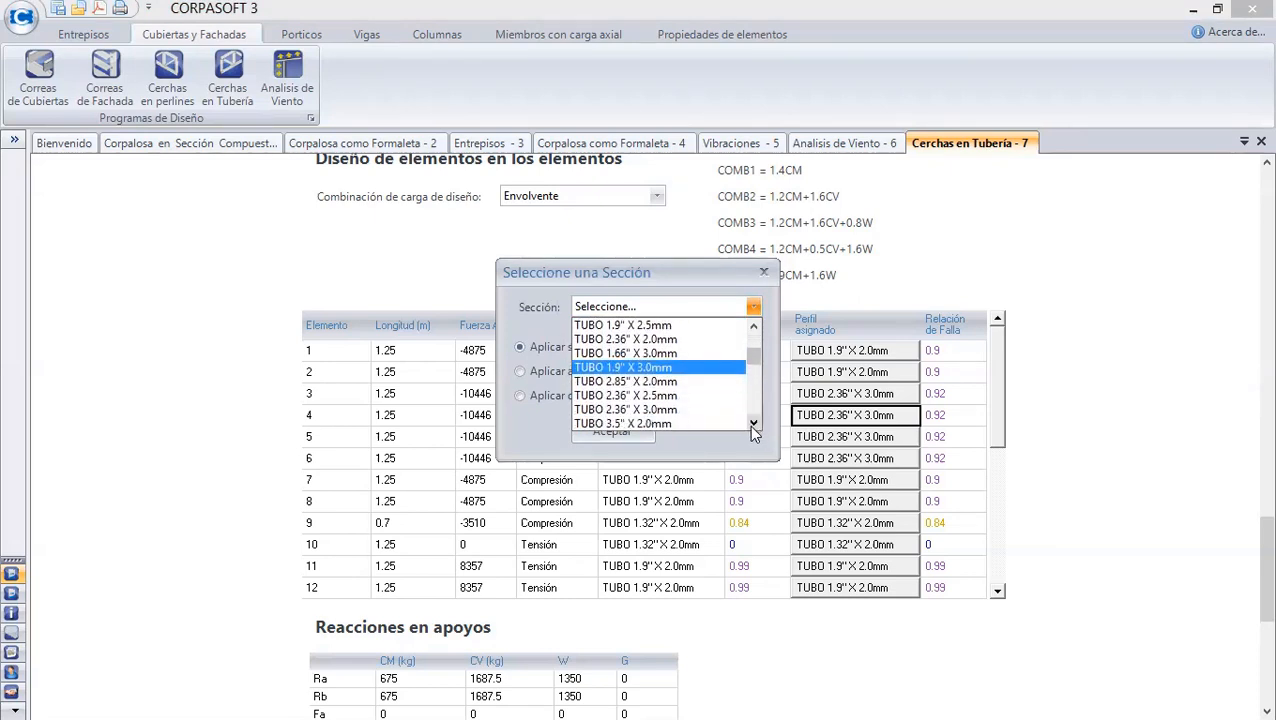
pyautogui.click(753, 424)
pyautogui.click(753, 424)
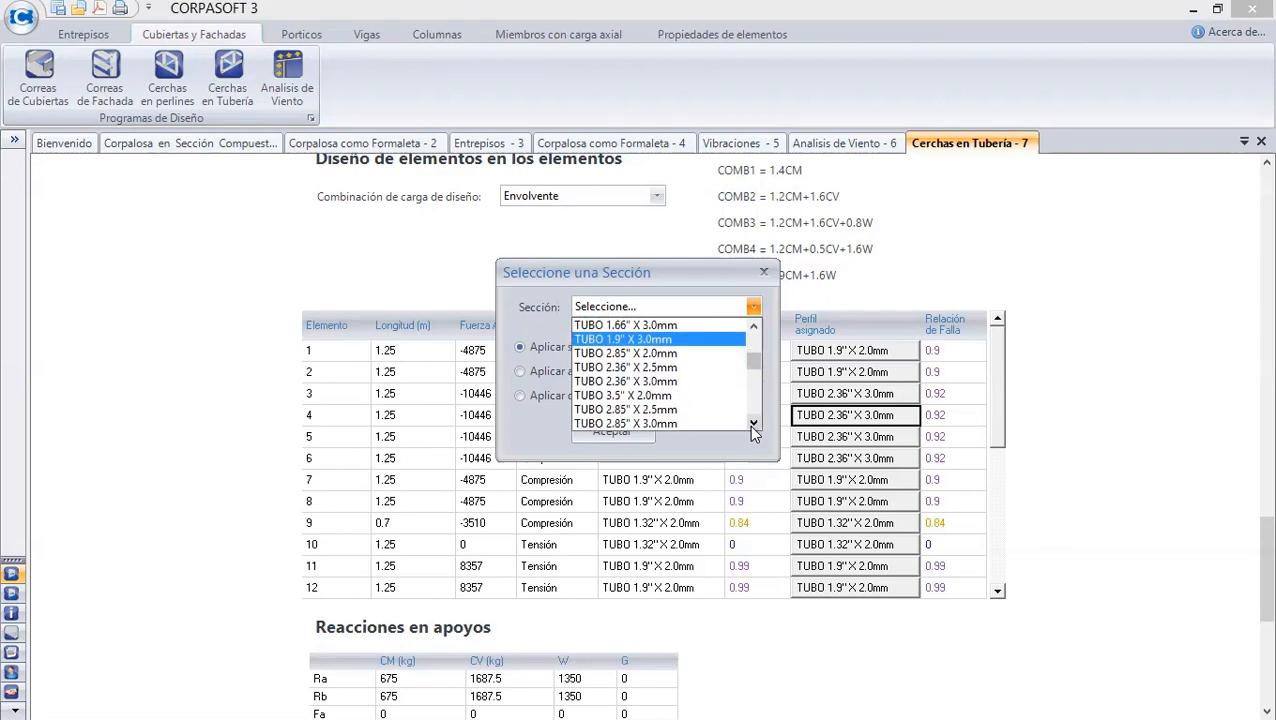
pyautogui.click(687, 410)
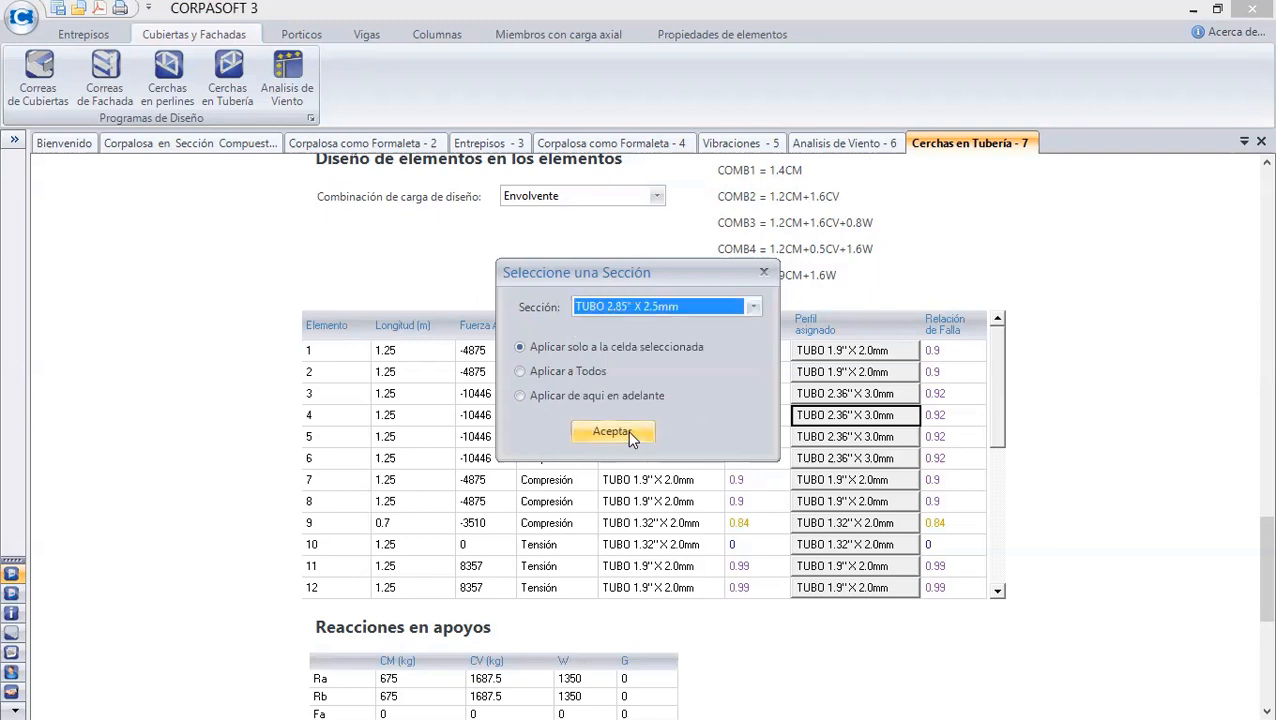
pyautogui.click(612, 432)
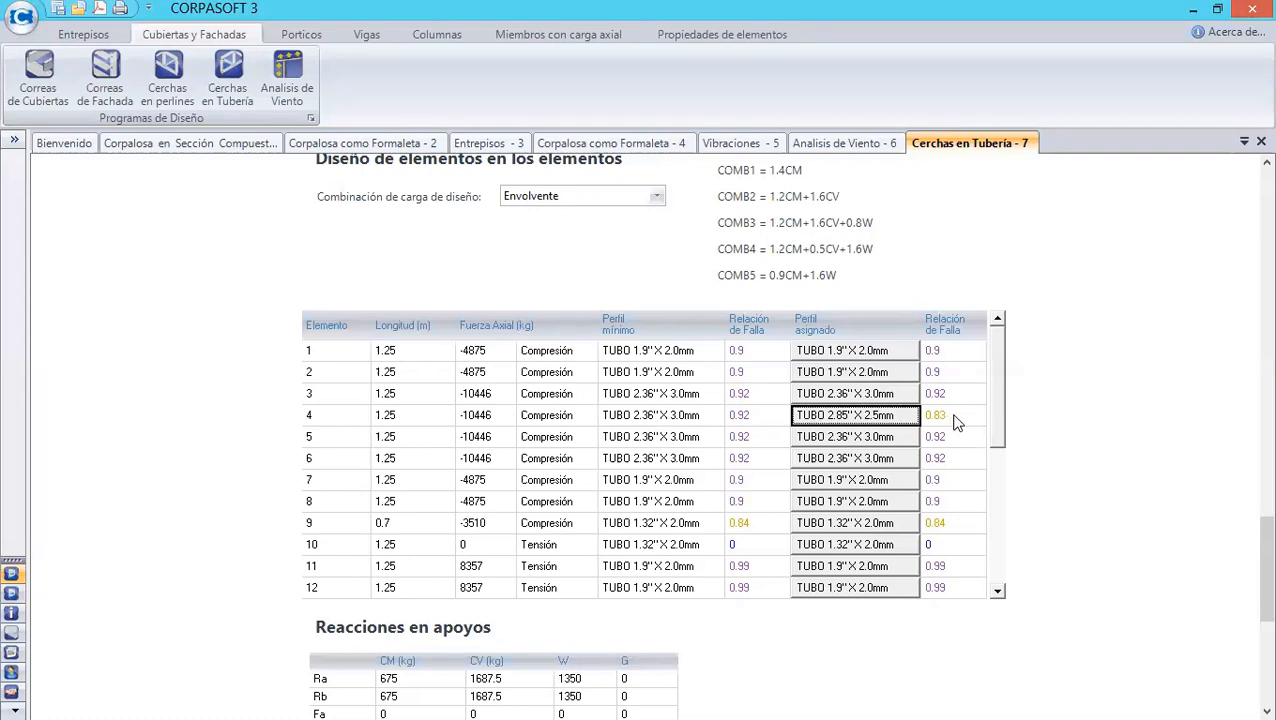
pyautogui.click(900, 396)
pyautogui.click(753, 308)
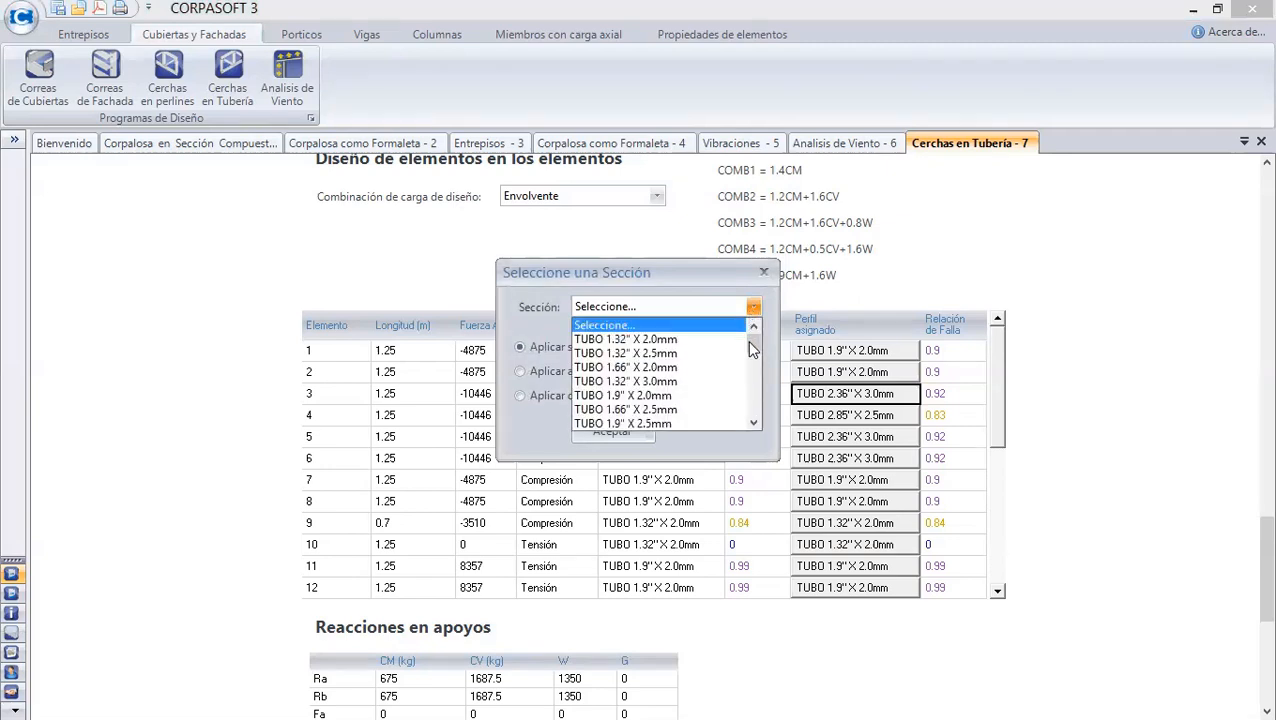
pyautogui.click(1093, 382)
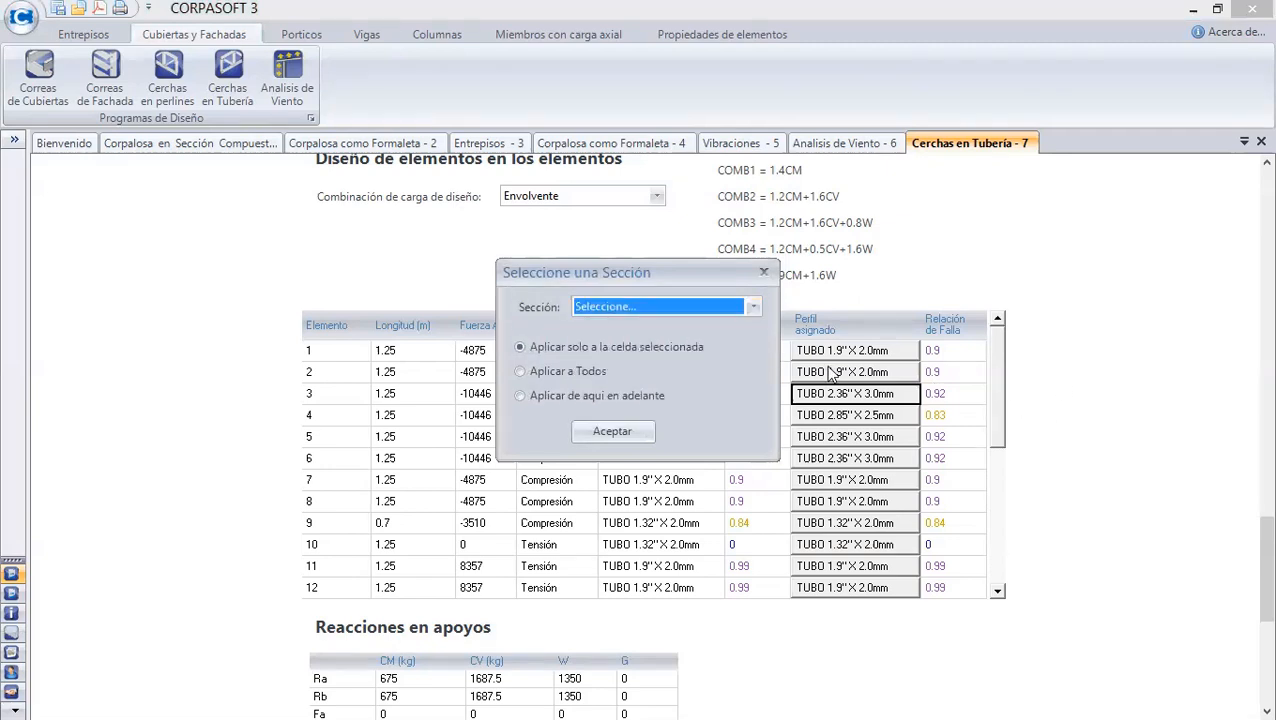
pyautogui.click(753, 308)
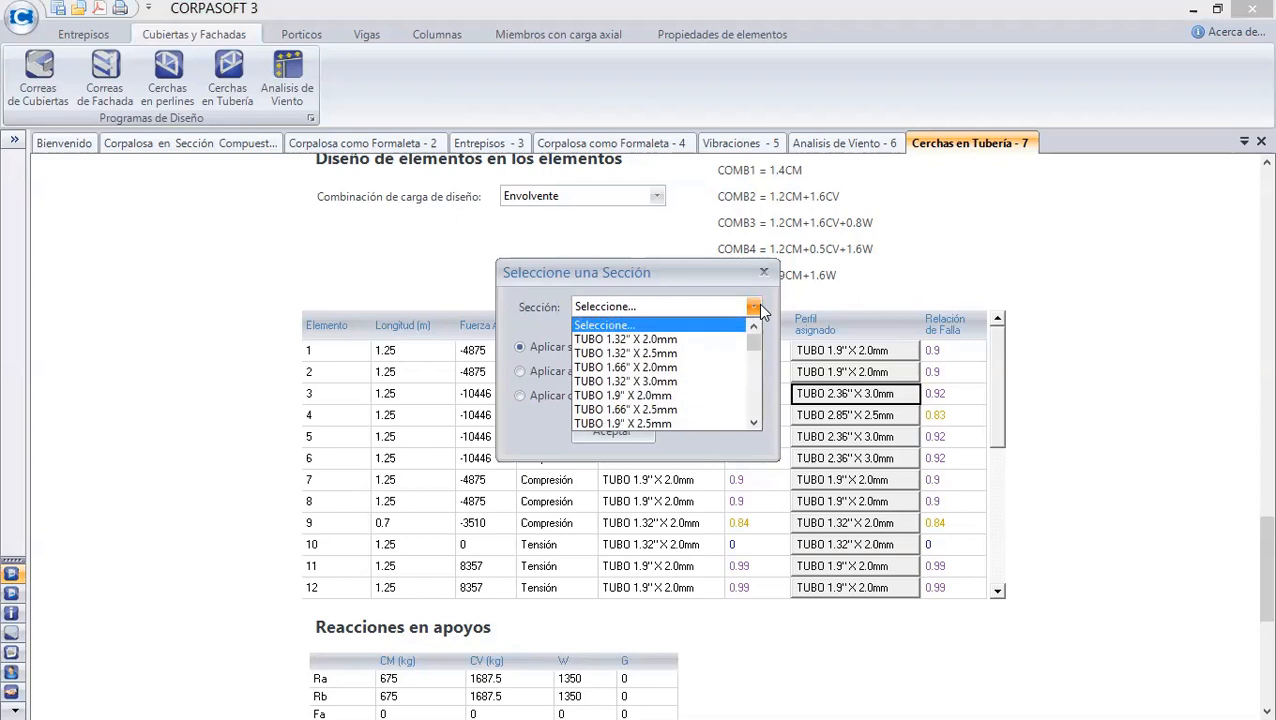
pyautogui.click(676, 410)
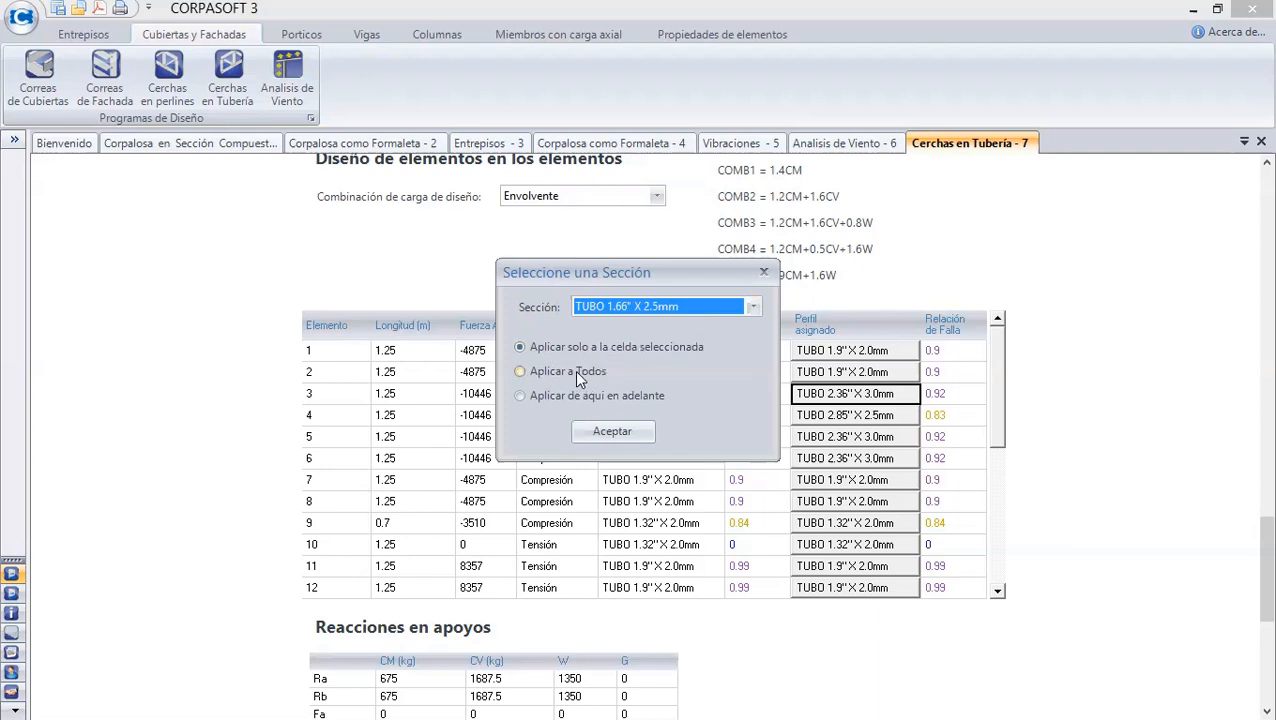
pyautogui.click(764, 272)
pyautogui.moveTo(1260, 556)
pyautogui.mouseDown()
pyautogui.moveTo(1250, 440)
pyautogui.moveTo(1250, 538)
pyautogui.mouseUp()
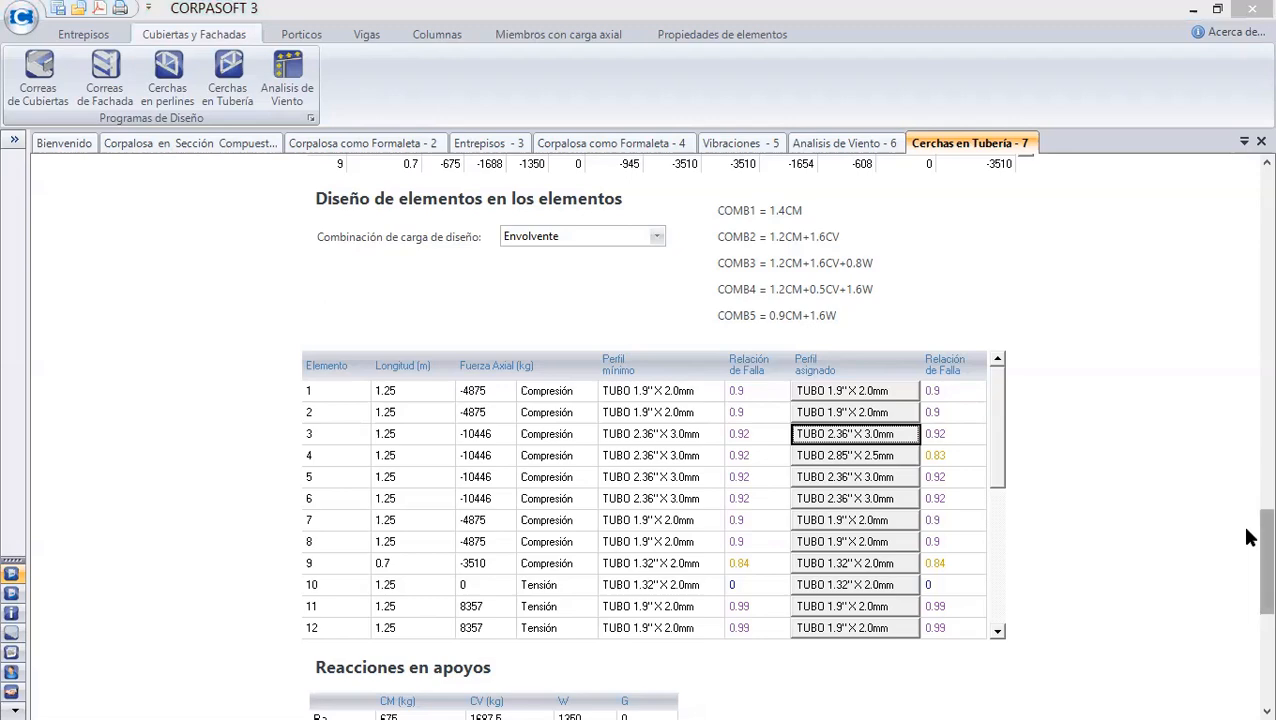
pyautogui.moveTo(1248, 538); pyautogui.dragTo(1248, 558)
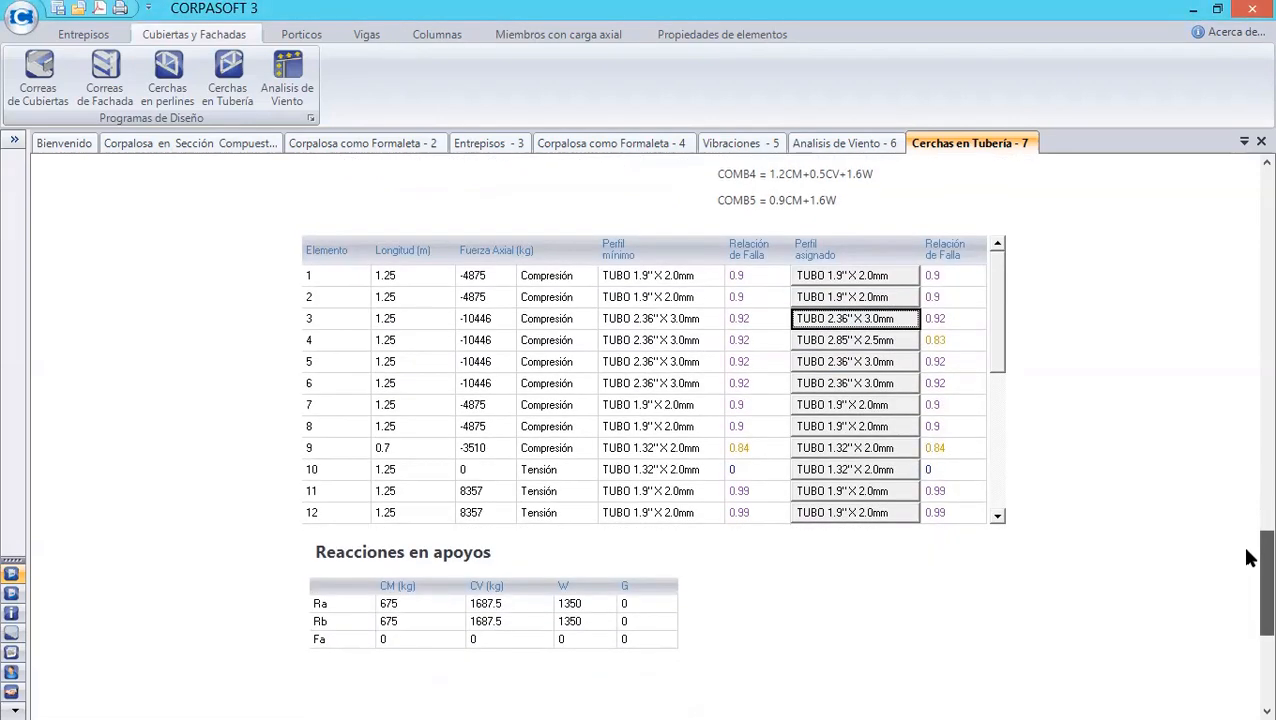
pyautogui.moveTo(1003, 322); pyautogui.dragTo(1045, 347)
pyautogui.moveTo(1263, 583); pyautogui.dragTo(1249, 379)
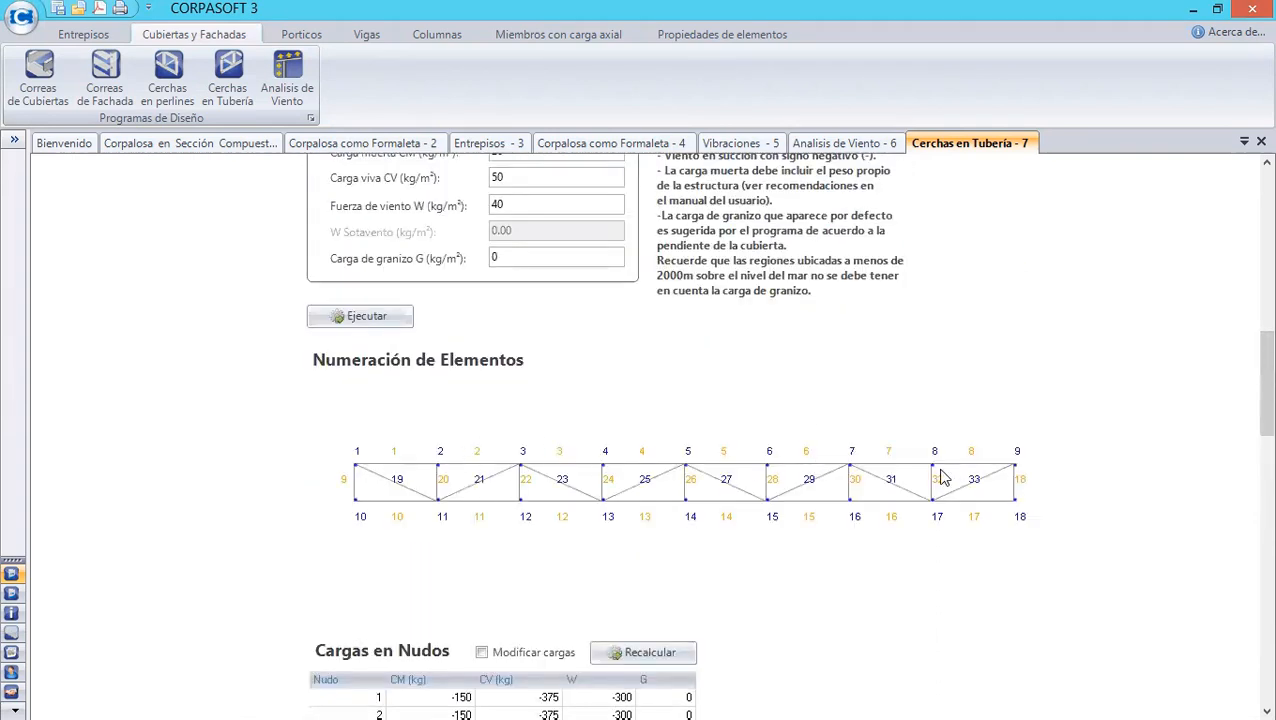
pyautogui.moveTo(1248, 392); pyautogui.dragTo(1250, 547)
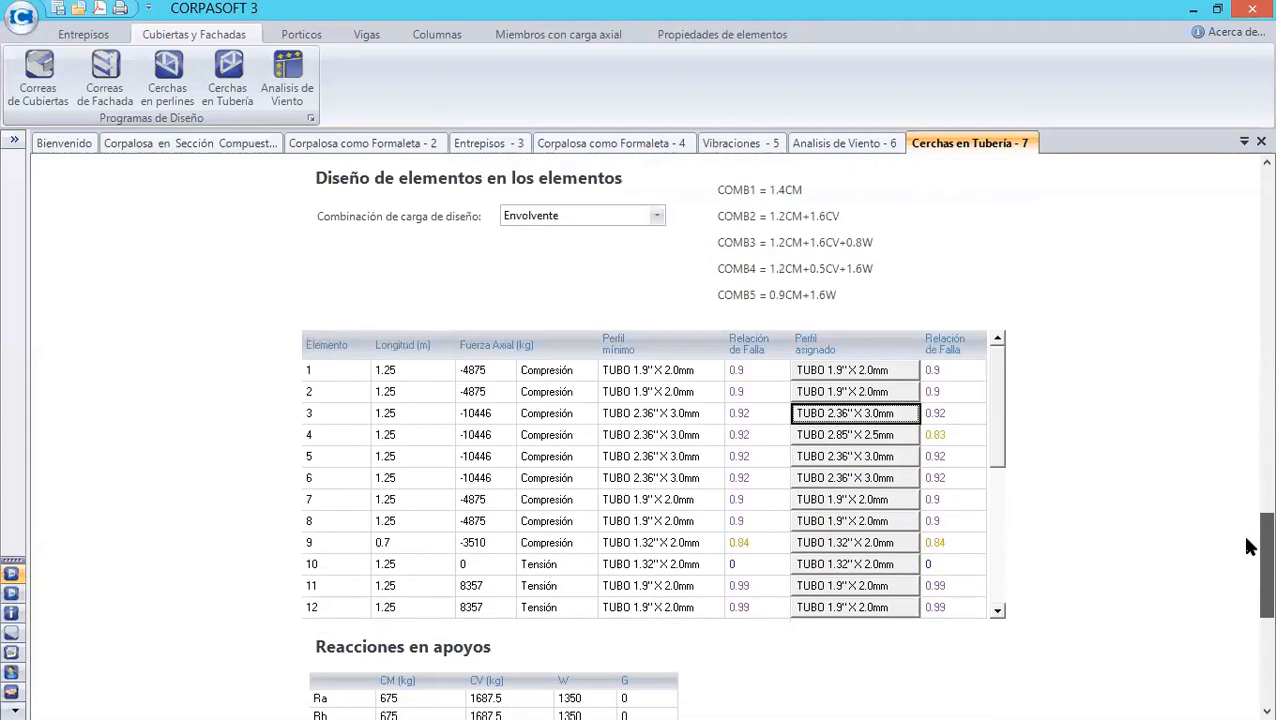
pyautogui.click(856, 416)
pyautogui.click(763, 271)
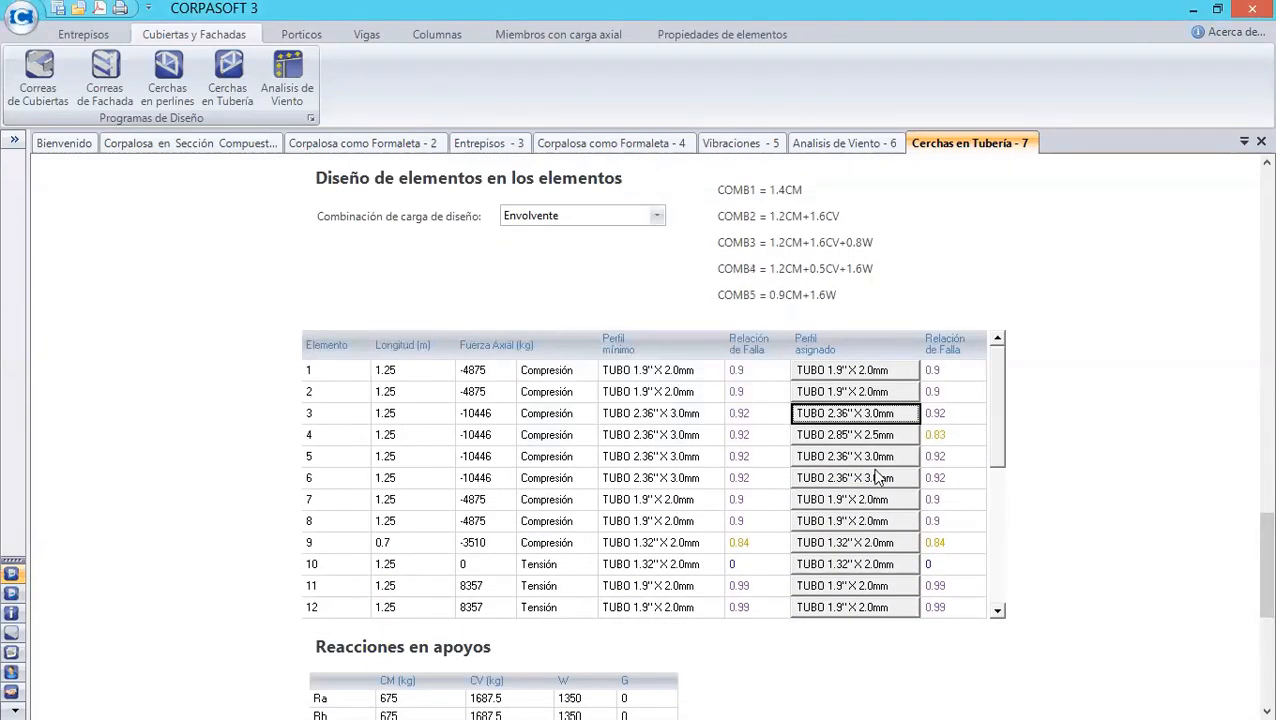
pyautogui.click(864, 440)
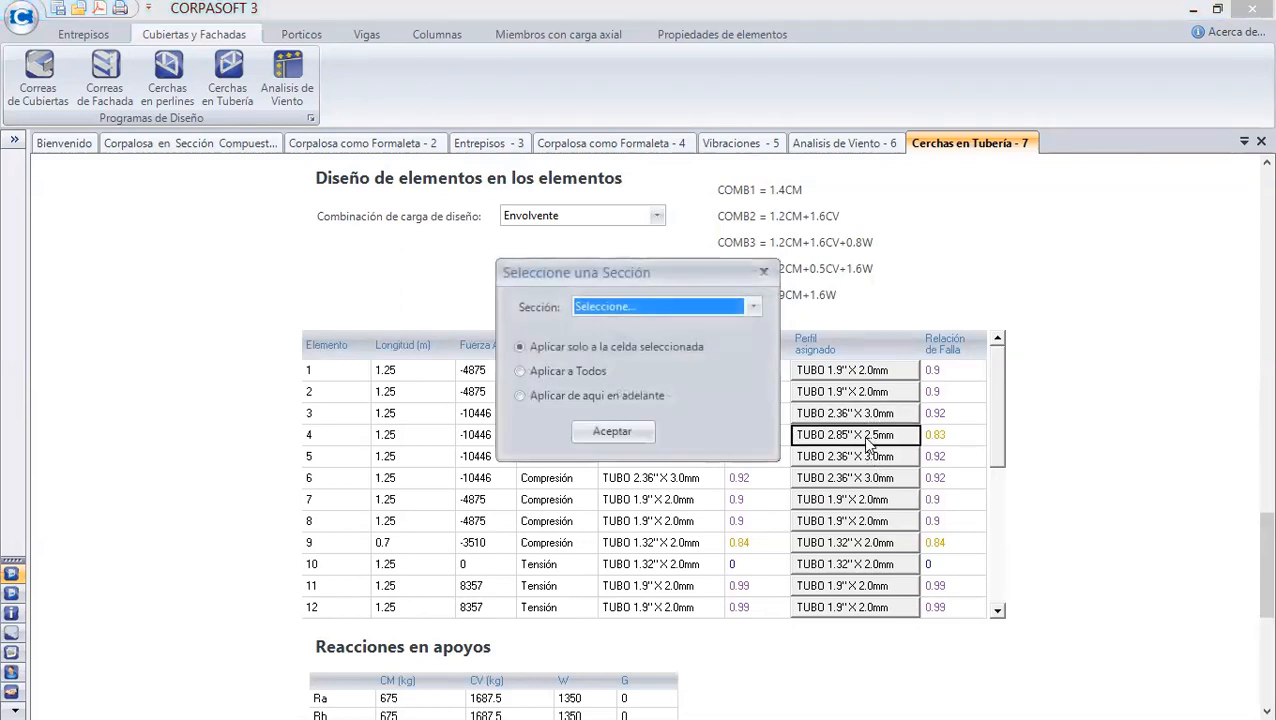
pyautogui.click(763, 272)
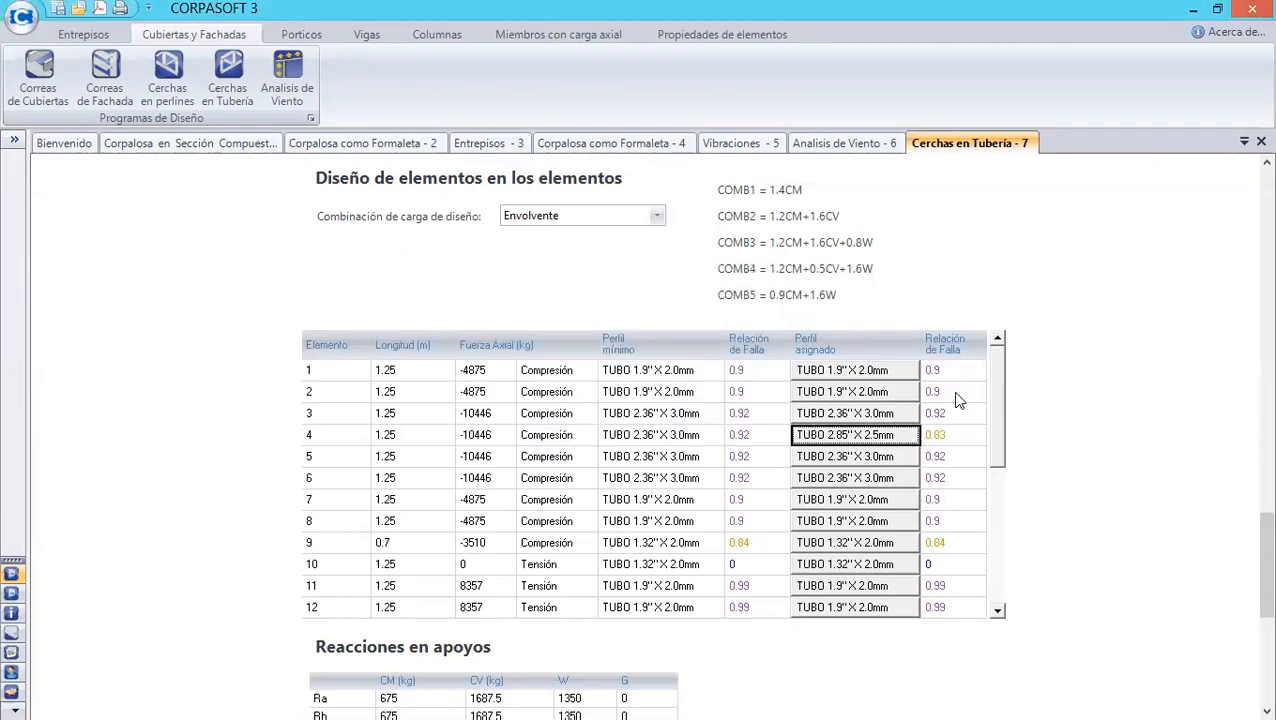
# - Assign the TUBO 2.85'' X 2.0mm profile to element 1, applying it only to the selected cell
pyautogui.click(882, 373)
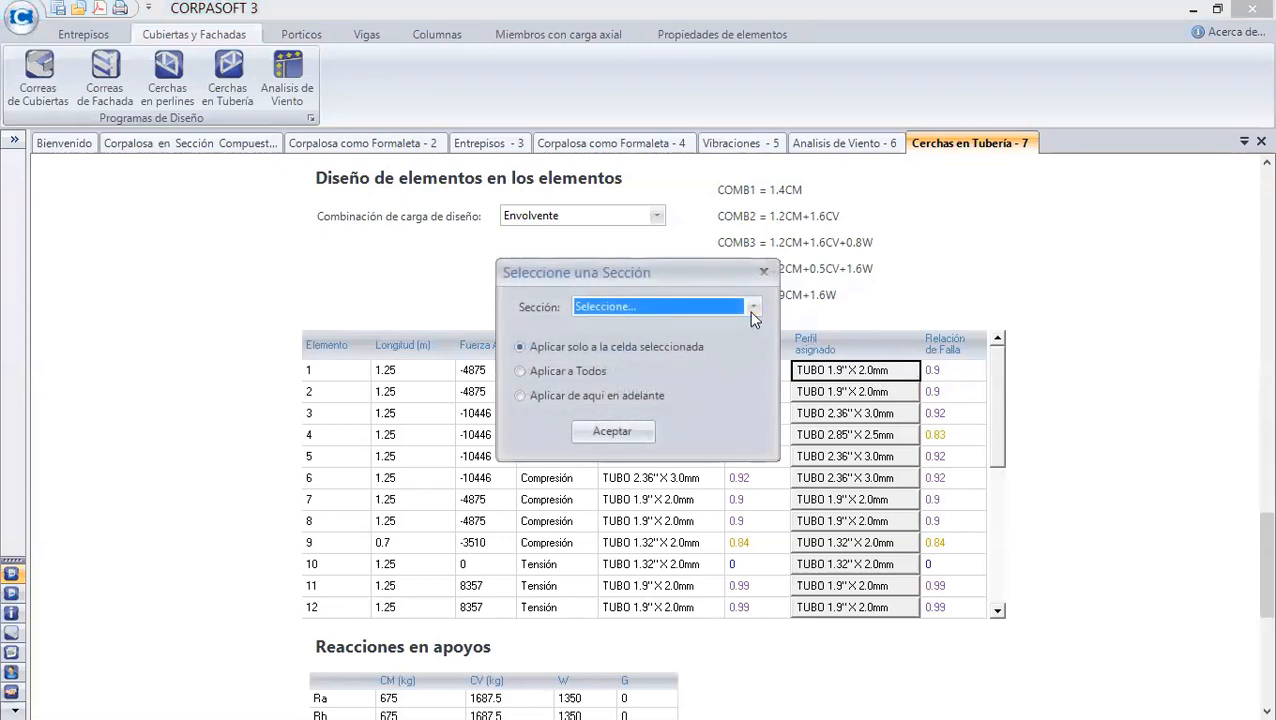
pyautogui.click(753, 306)
pyautogui.moveTo(753, 344); pyautogui.dragTo(753, 358)
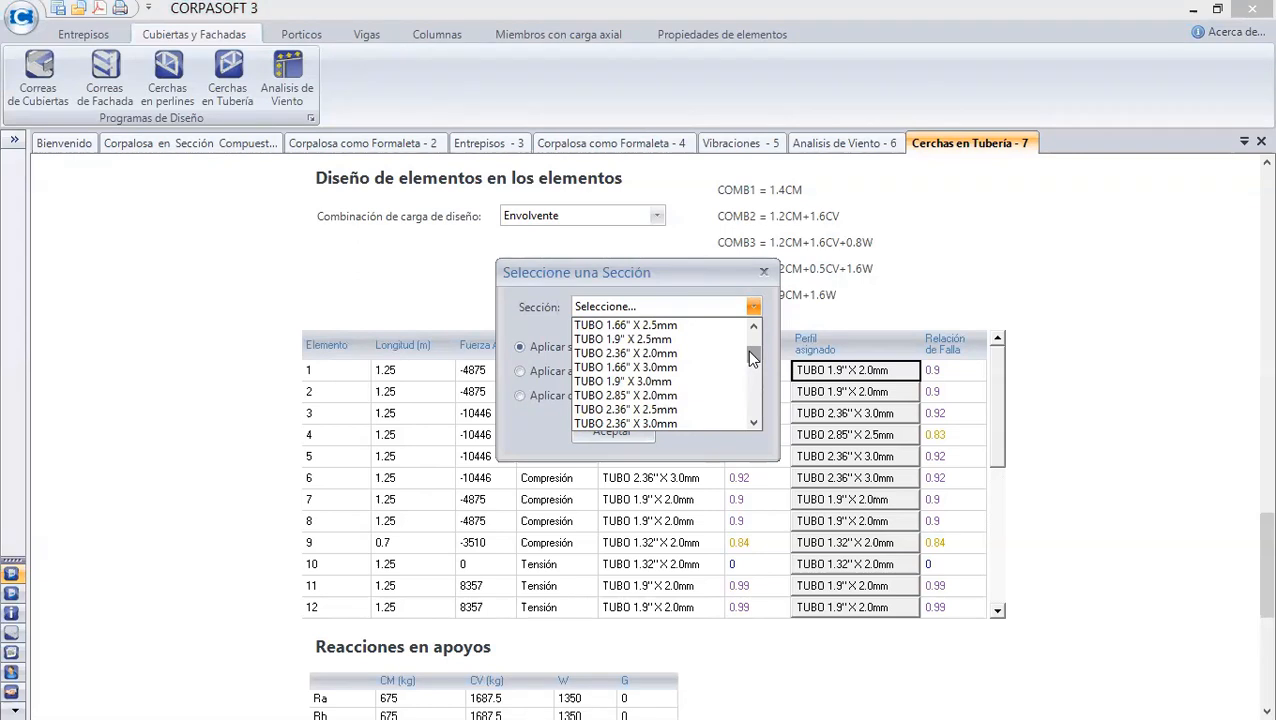
pyautogui.click(700, 395)
pyautogui.click(612, 432)
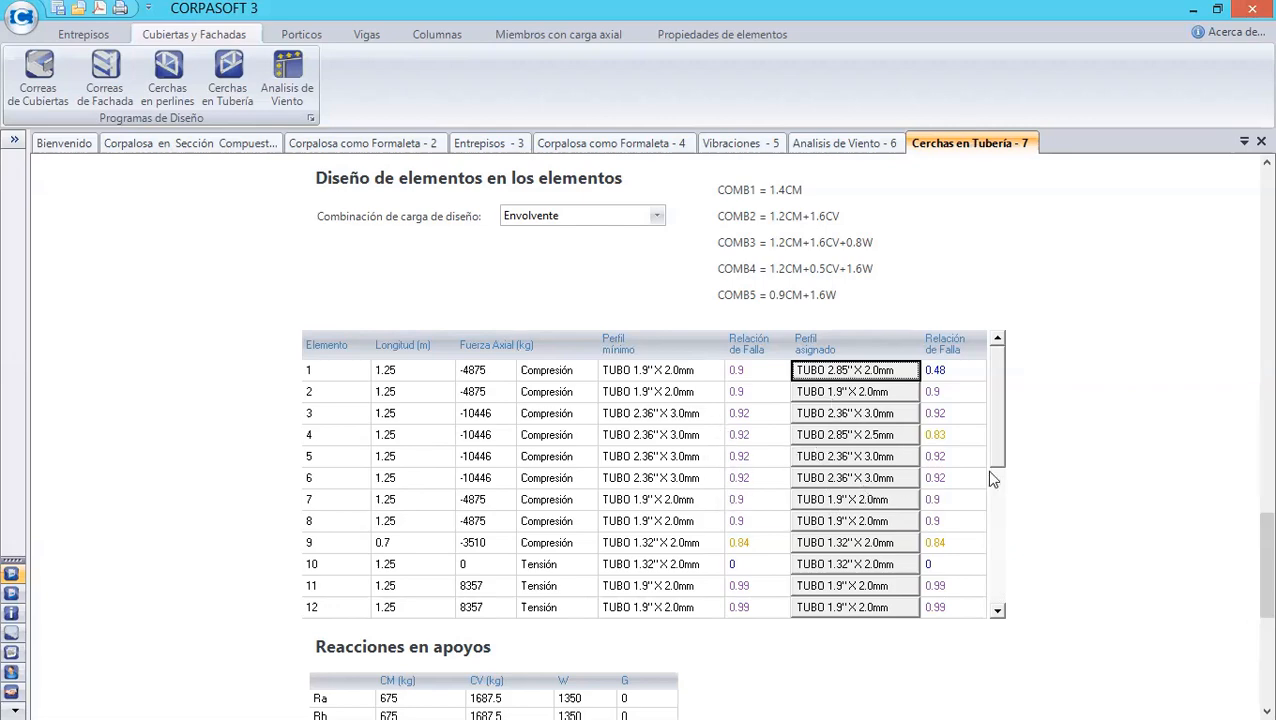
# - Review the support reactions, maximum deflections and preliminary quantities of the truss
pyautogui.scroll(-1, 1248, 555)
pyautogui.scroll(-3, 1248, 555)
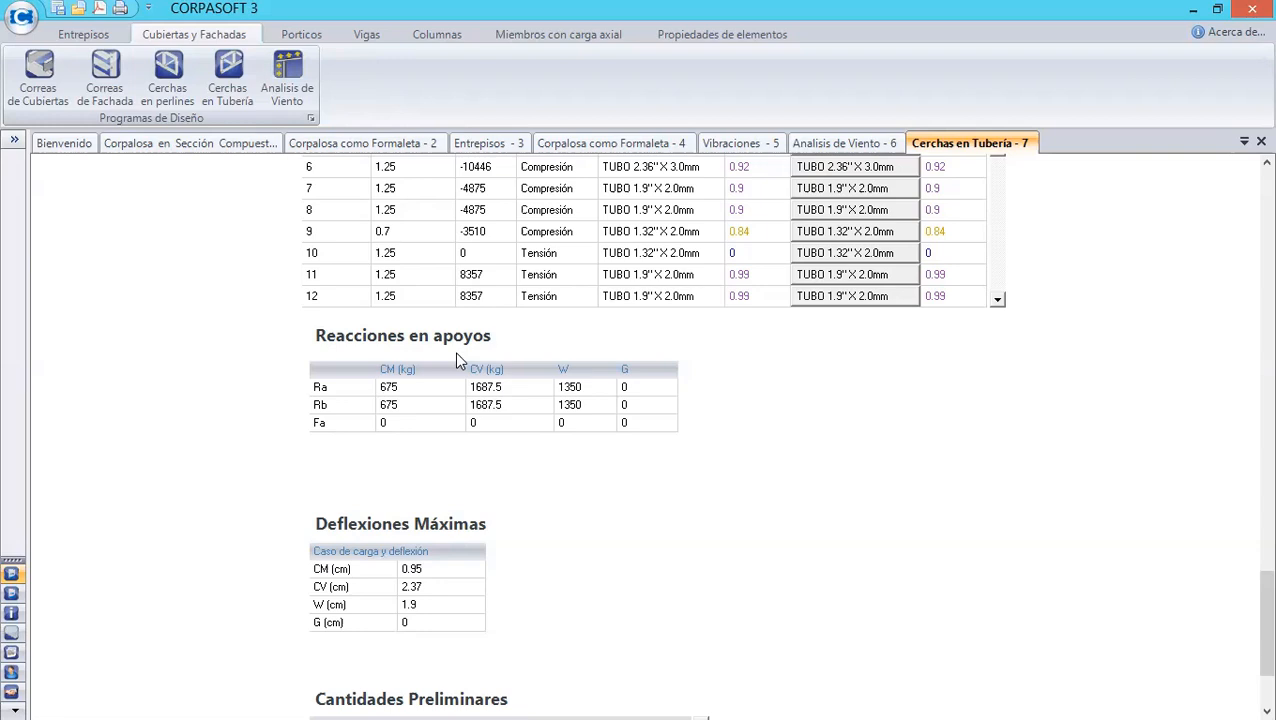
pyautogui.moveTo(1264, 602); pyautogui.dragTo(1253, 632)
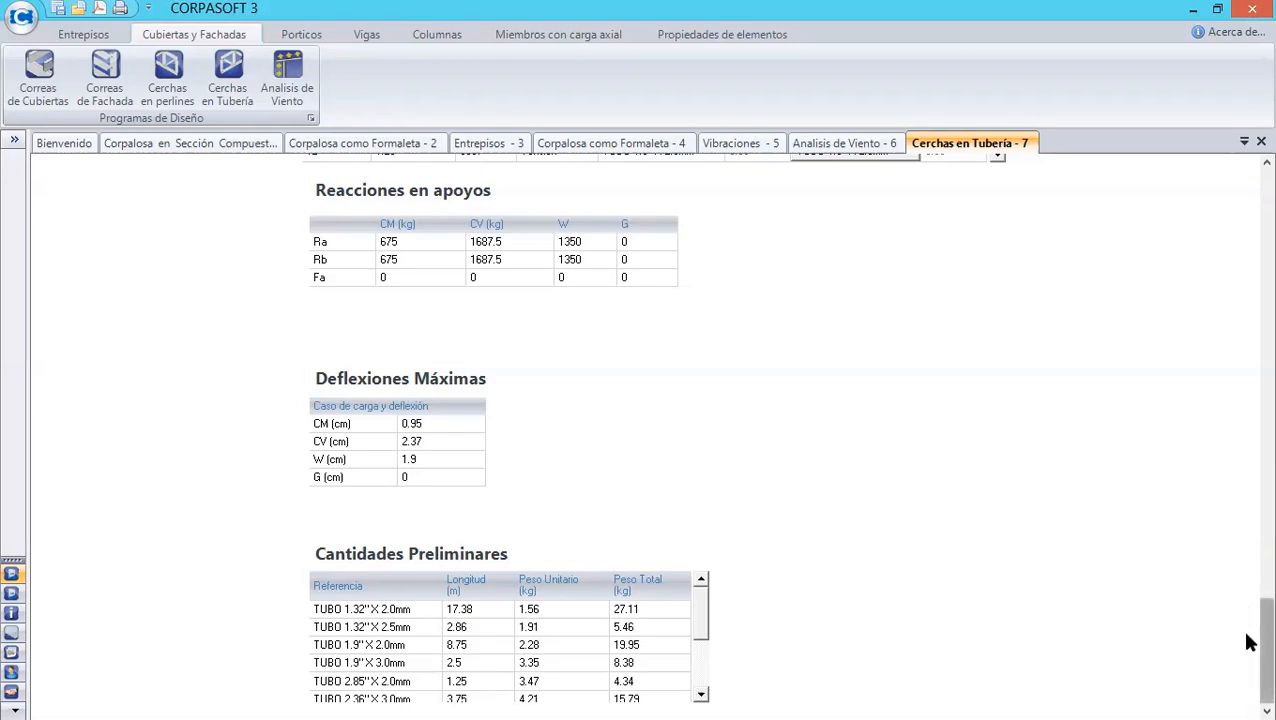
# - Export the Cercha Tipo 6 report to PDF as documento_nuevo, replacing the existing file
pyautogui.moveTo(1264, 640); pyautogui.dragTo(1250, 165)
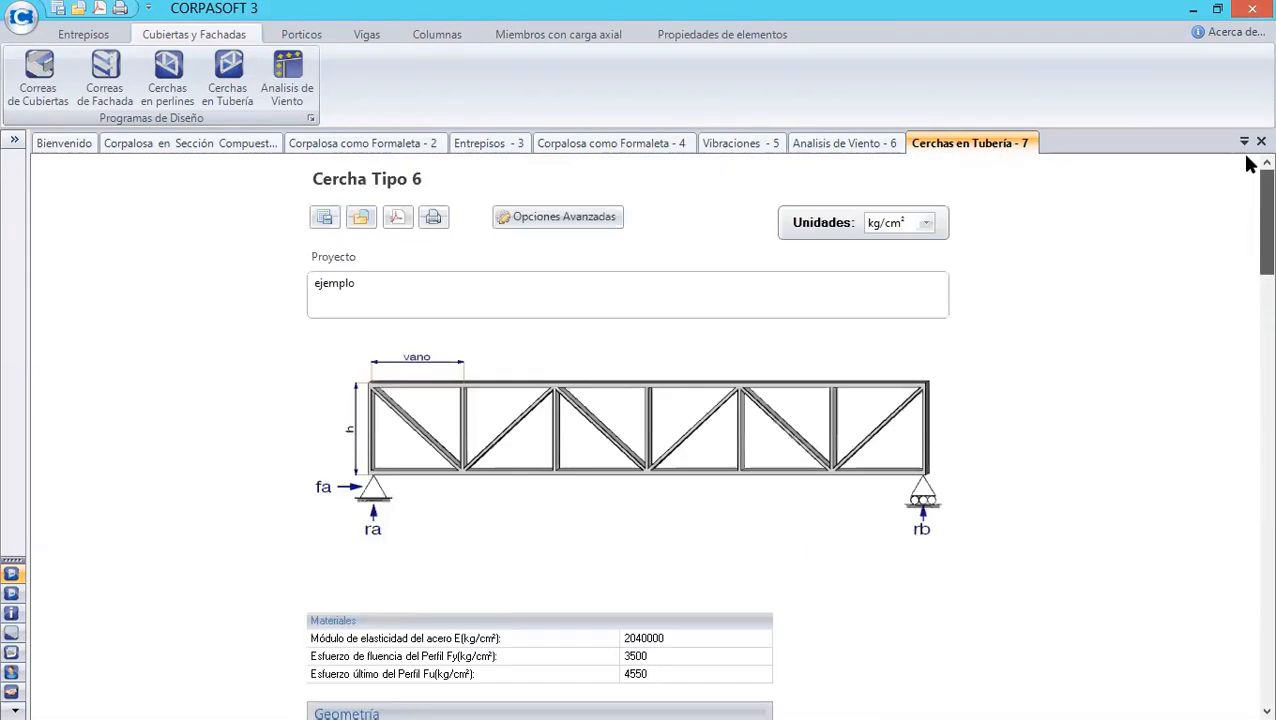
pyautogui.click(404, 224)
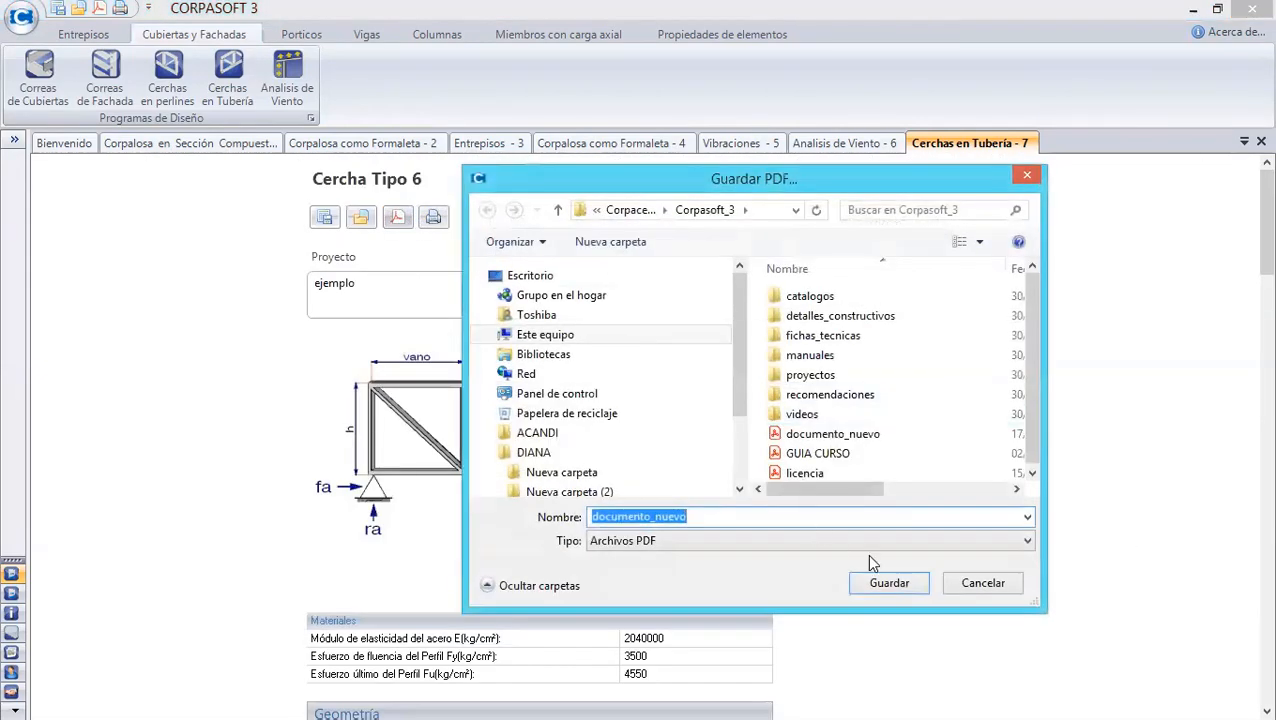
pyautogui.click(870, 576)
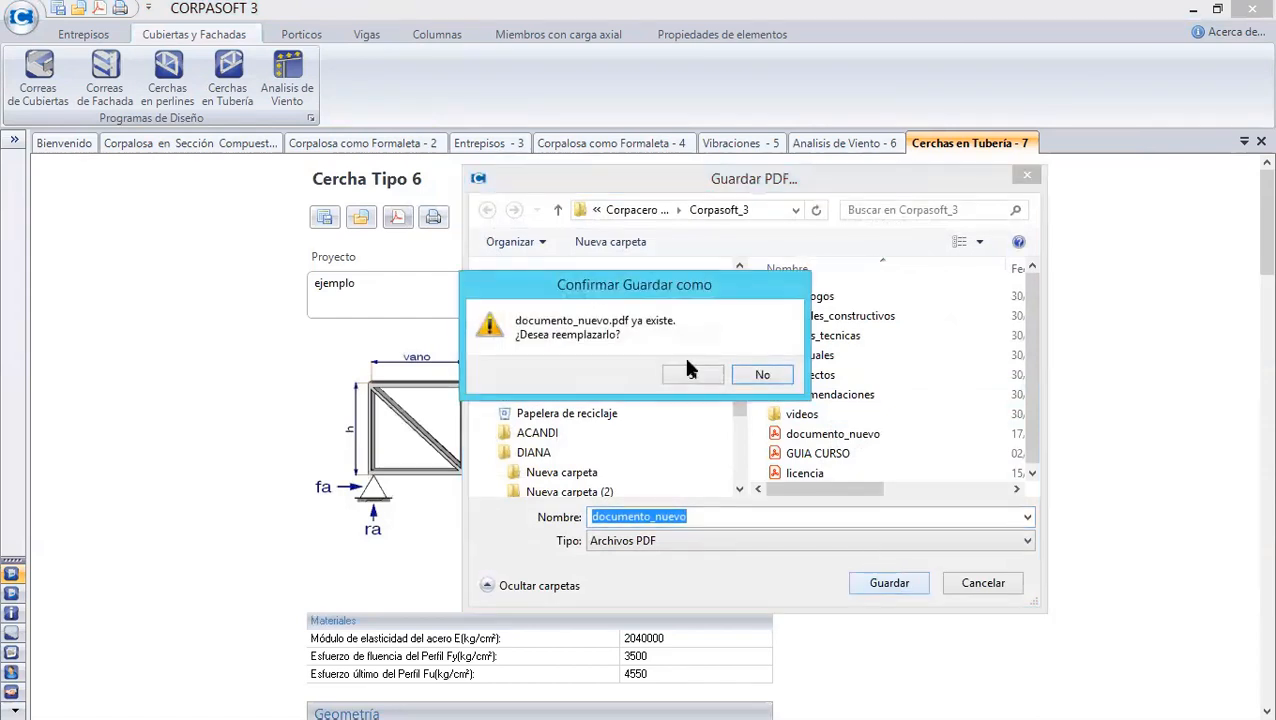
pyautogui.click(688, 375)
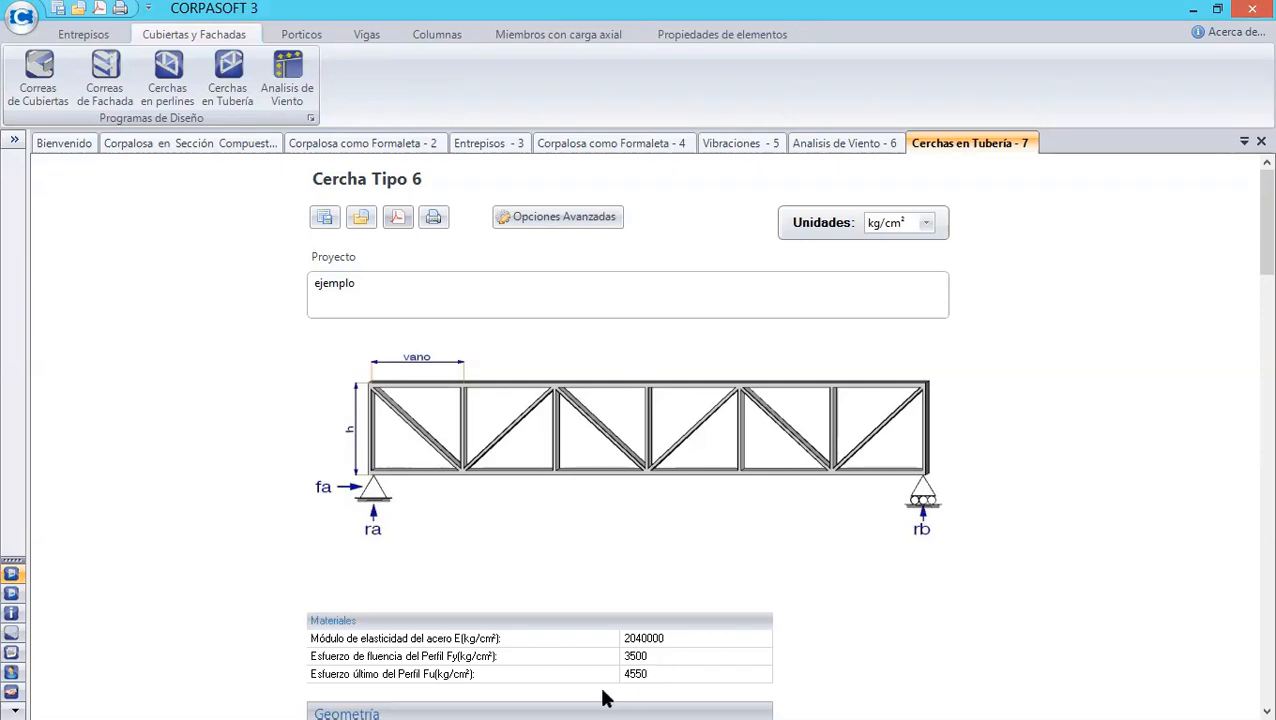
# - Switch to ETABS and restore the full 3D view of the connection design model
pyautogui.click(1192, 8)
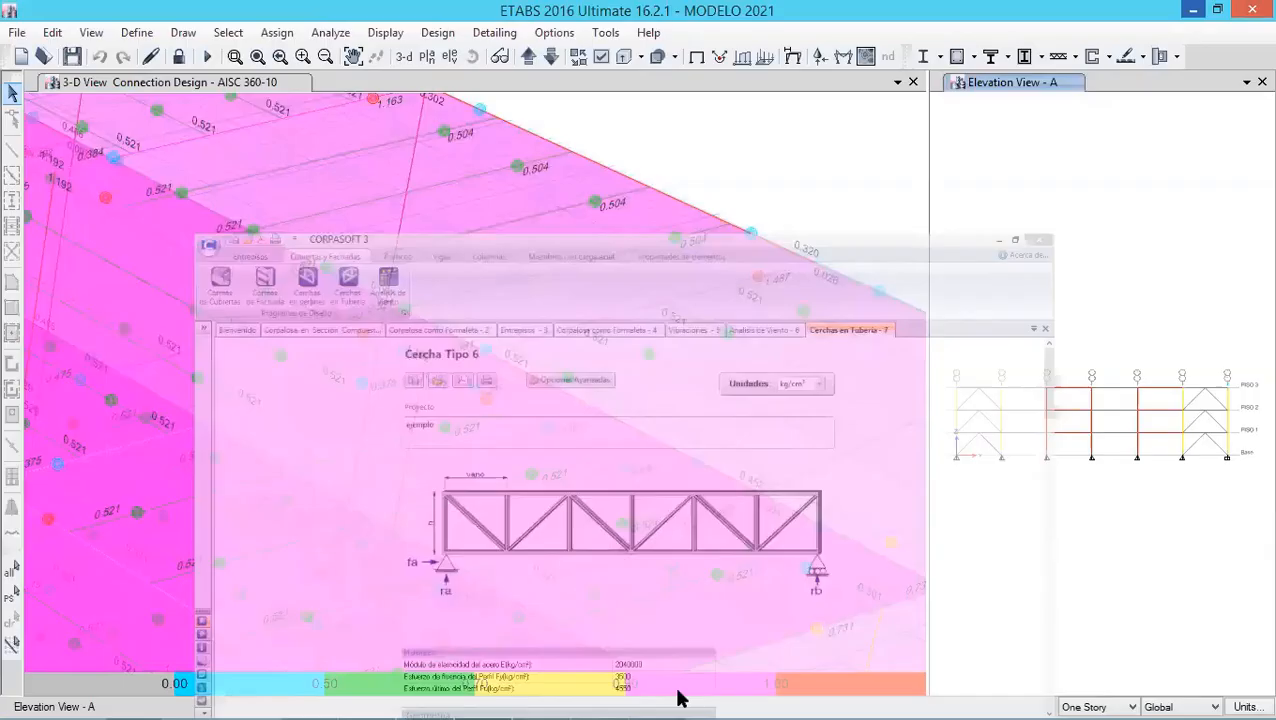
pyautogui.click(660, 700)
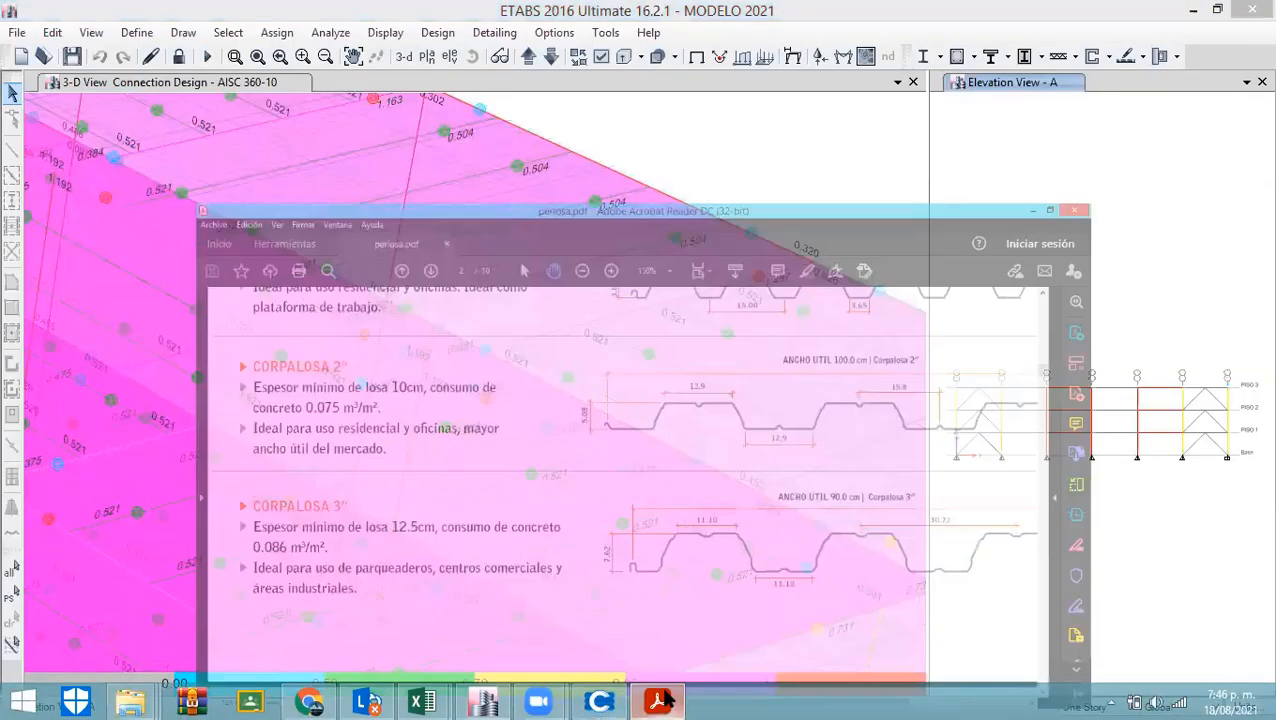
pyautogui.click(1192, 10)
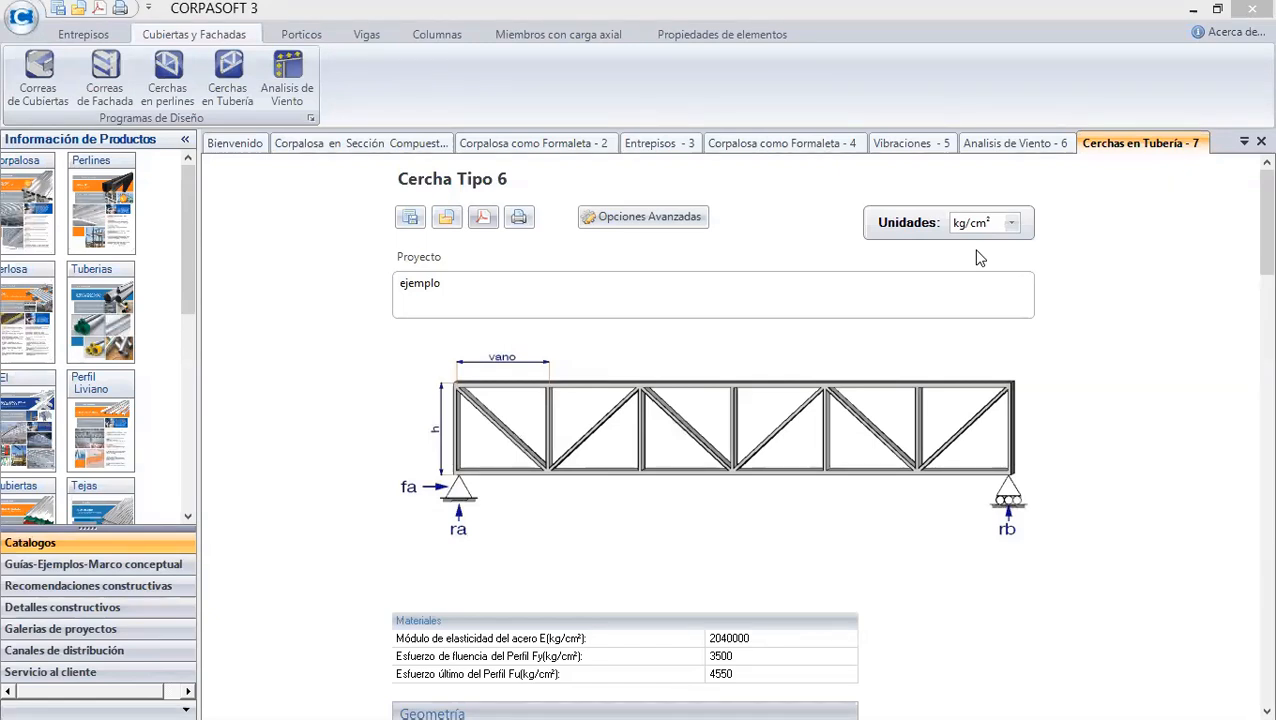
pyautogui.click(1190, 16)
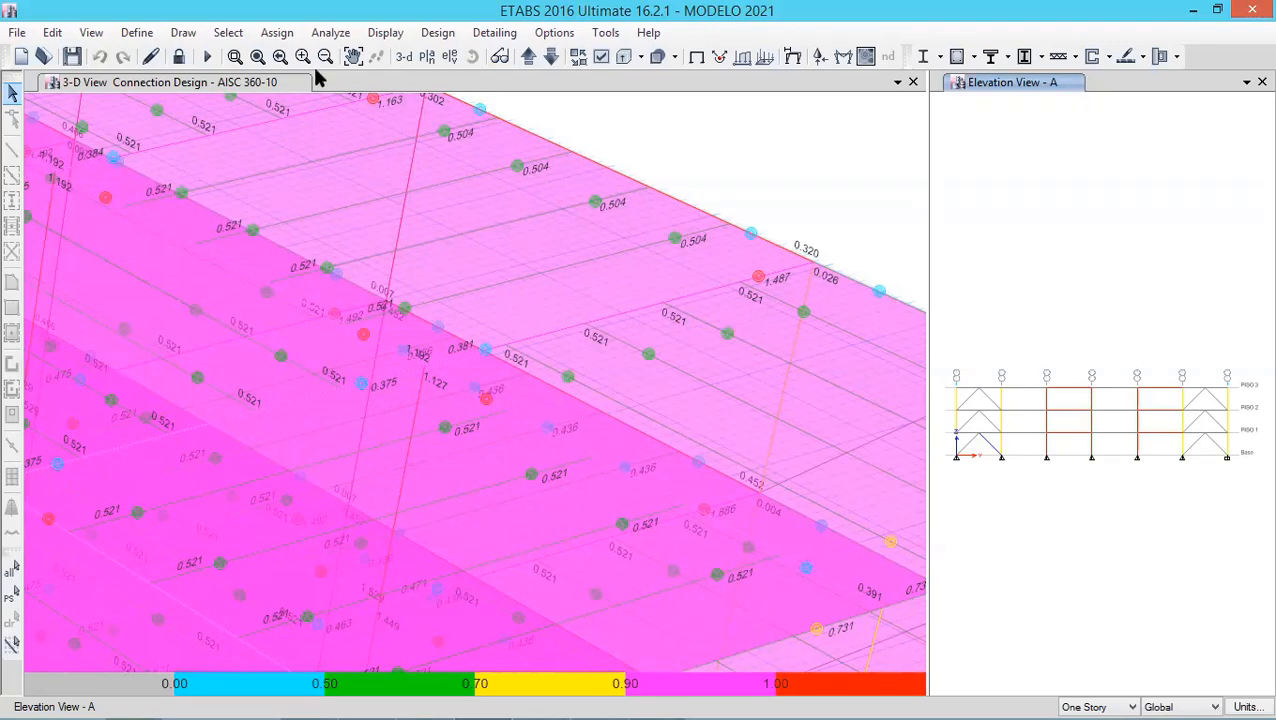
pyautogui.click(257, 56)
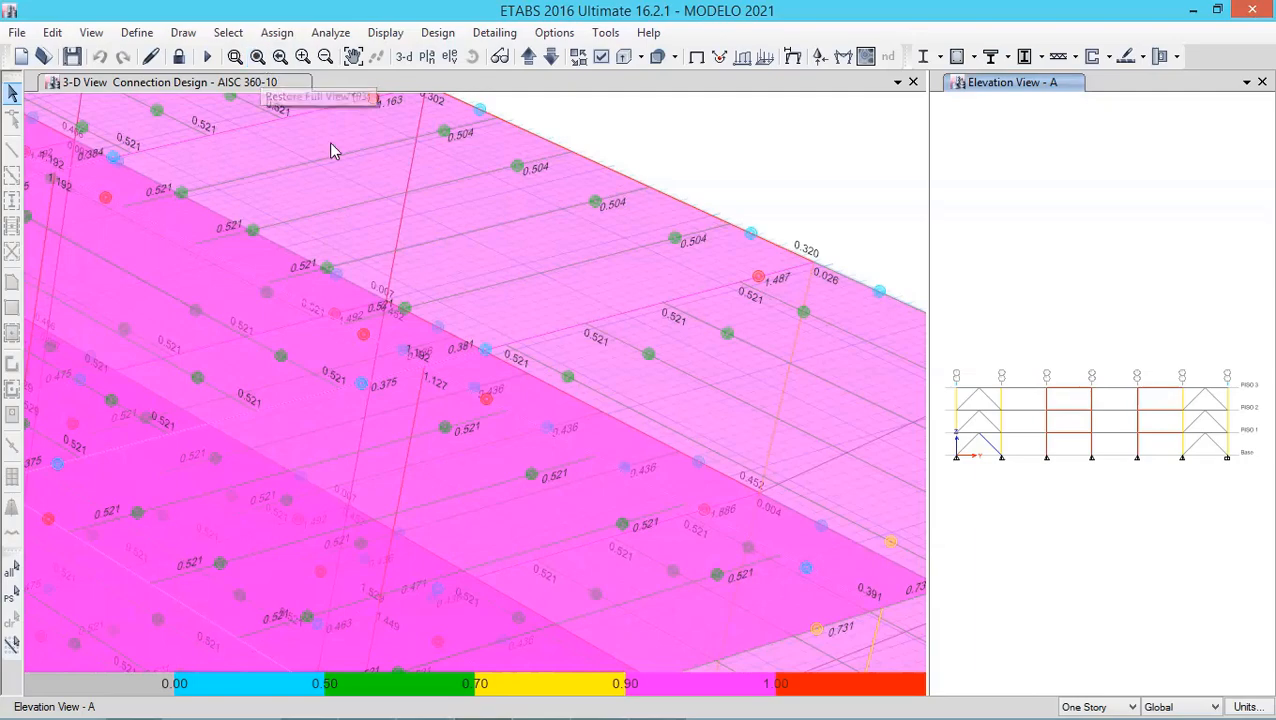
pyautogui.click(331, 143)
pyautogui.click(258, 57)
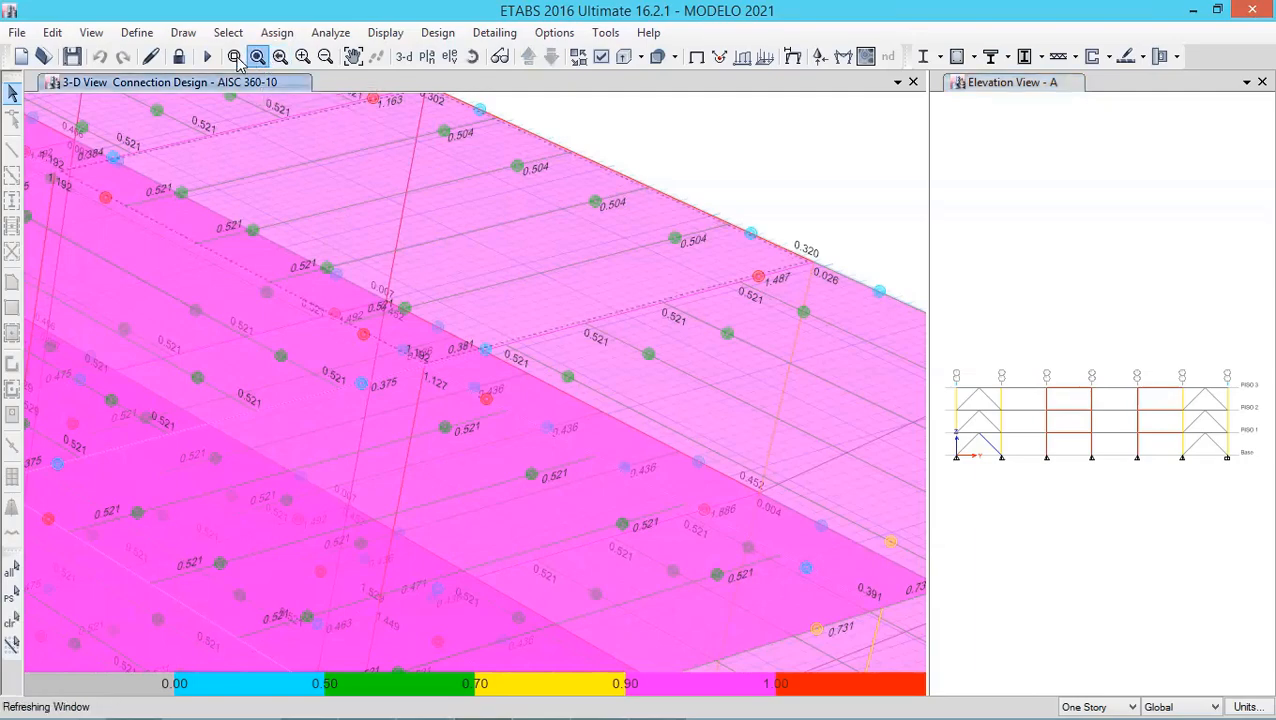
pyautogui.click(235, 57)
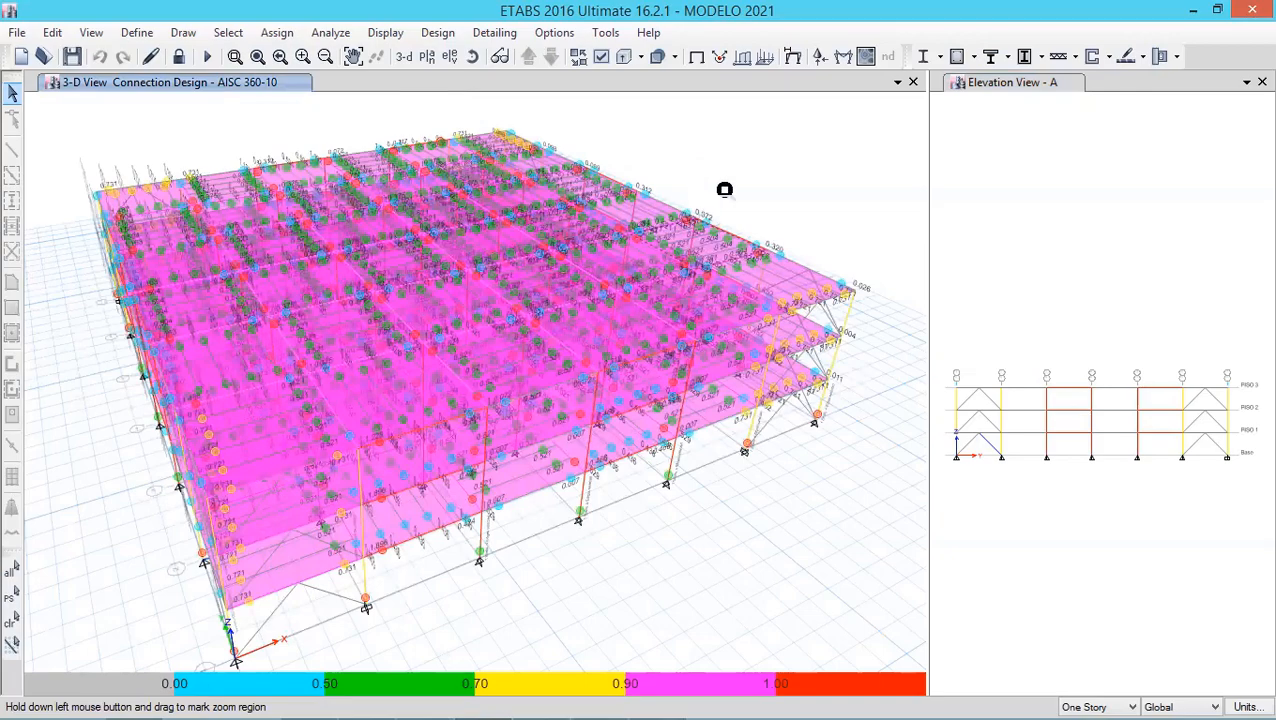
pyautogui.click(472, 57)
pyautogui.moveTo(755, 447); pyautogui.dragTo(573, 404)
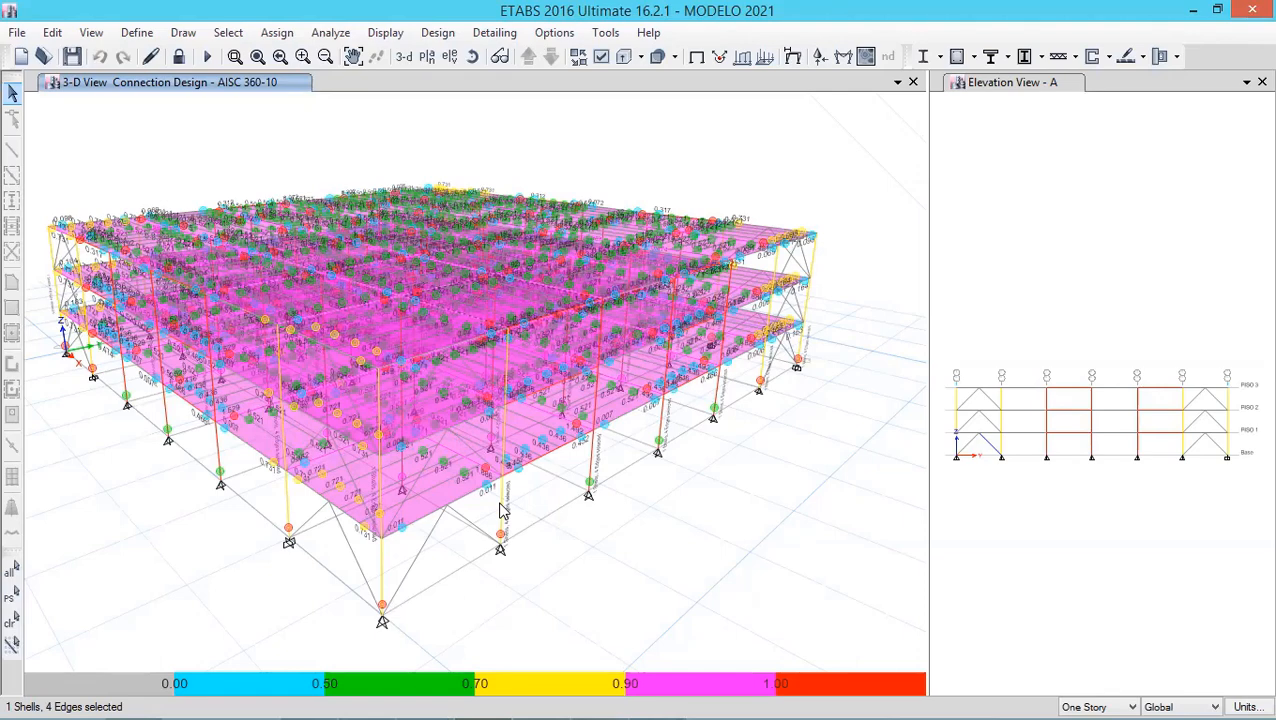
pyautogui.scroll(1, 500, 504)
# - Open the connection design results of the column base plate C11-BP
pyautogui.rightClick(507, 511)
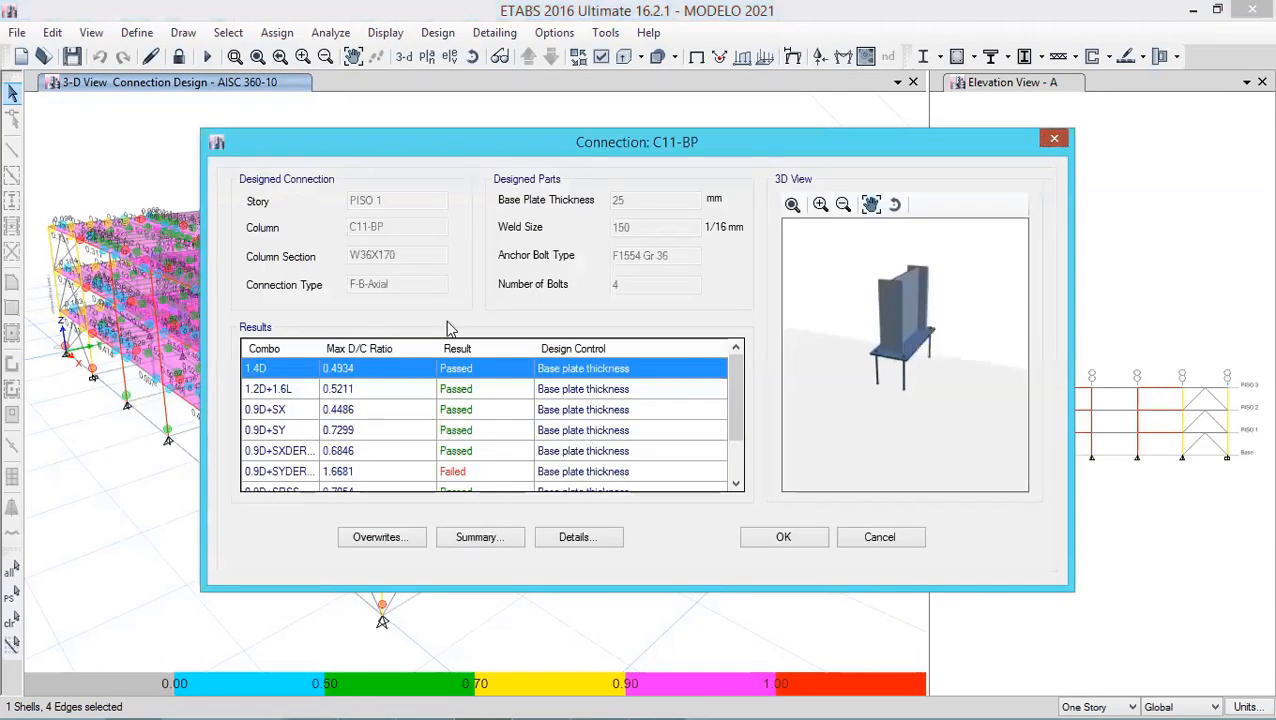
pyautogui.press('Escape')
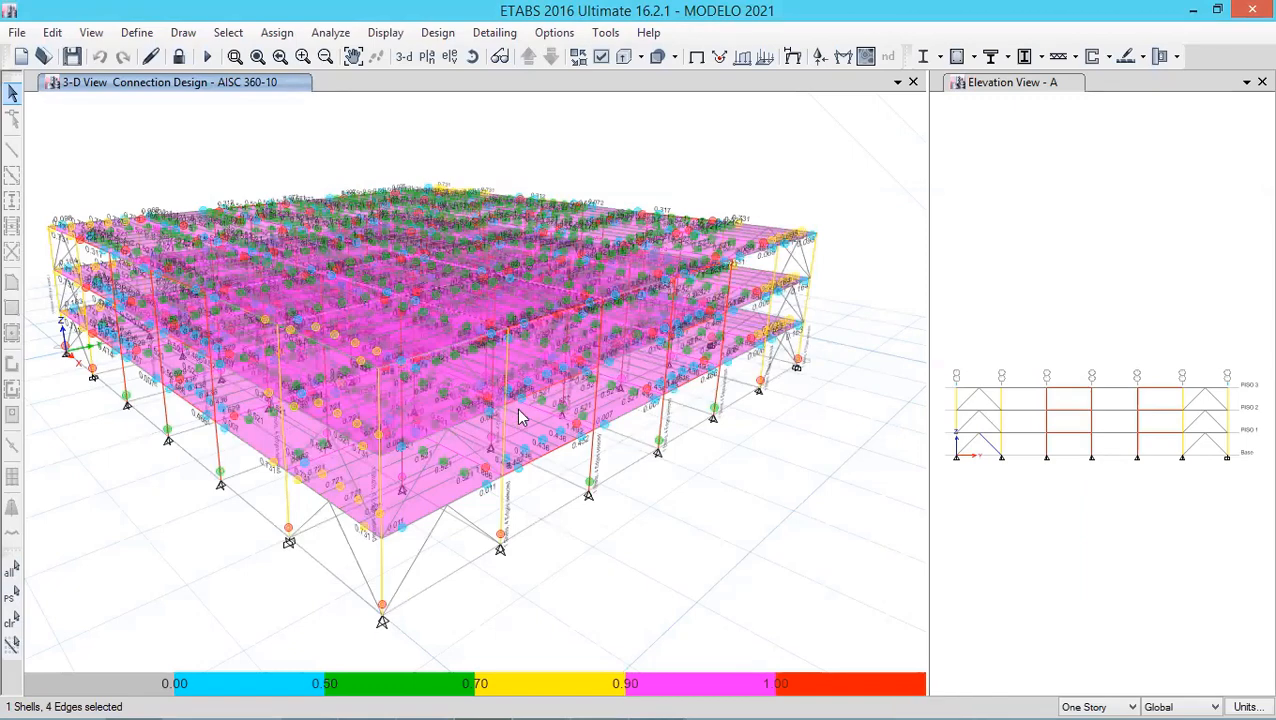
pyautogui.click(501, 537)
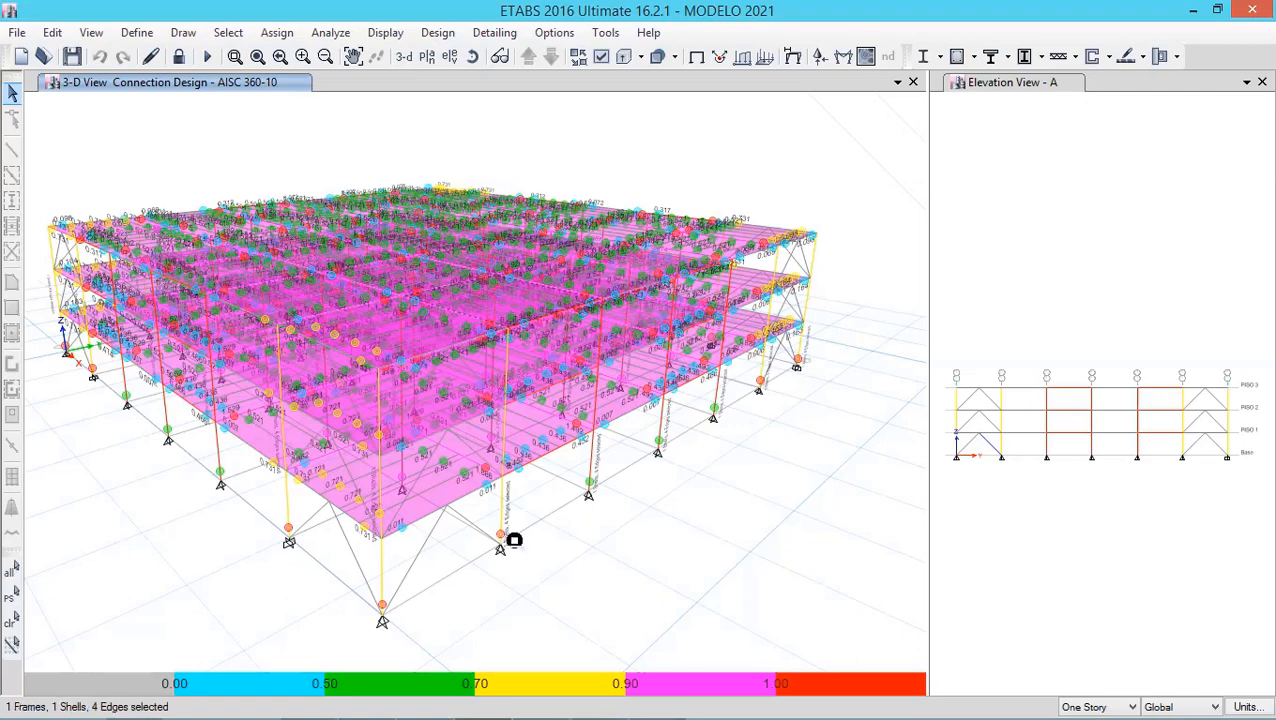
pyautogui.rightClick(514, 540)
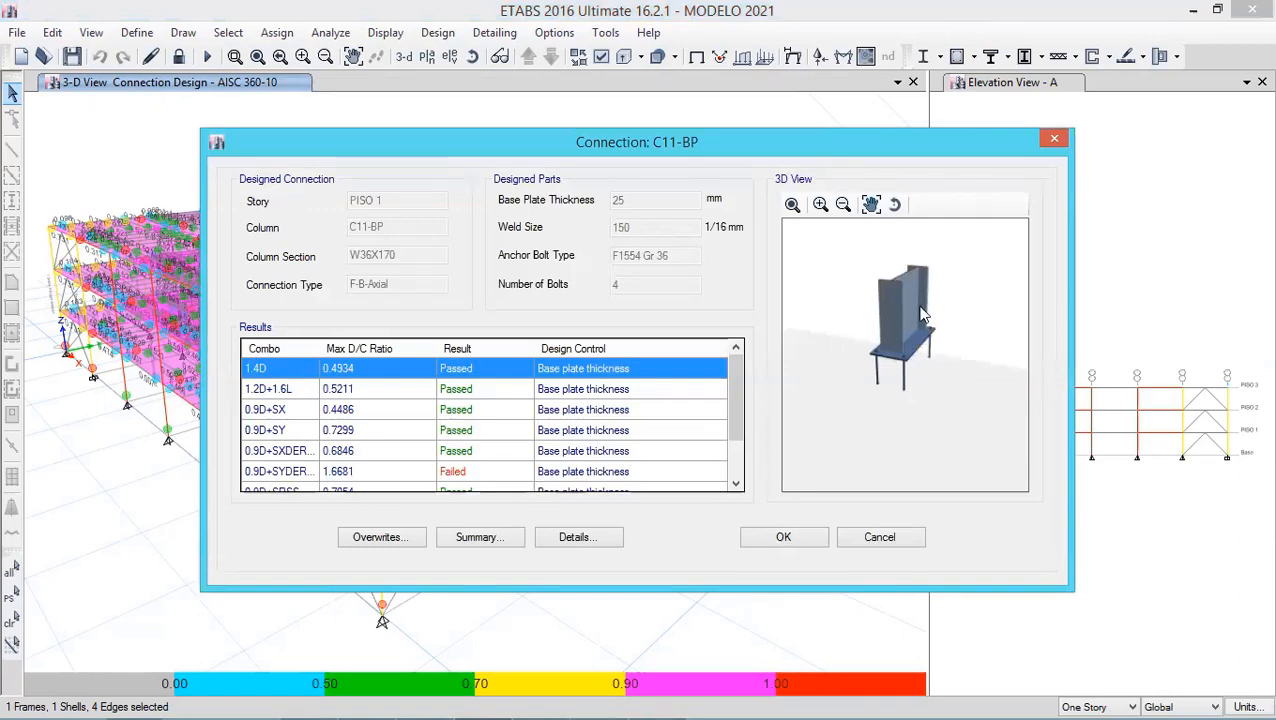
# - Rotate the base plate's 3D preview and select the failed load combination 0.9D+SYDER in the results
pyautogui.moveTo(920, 306); pyautogui.dragTo(881, 288)
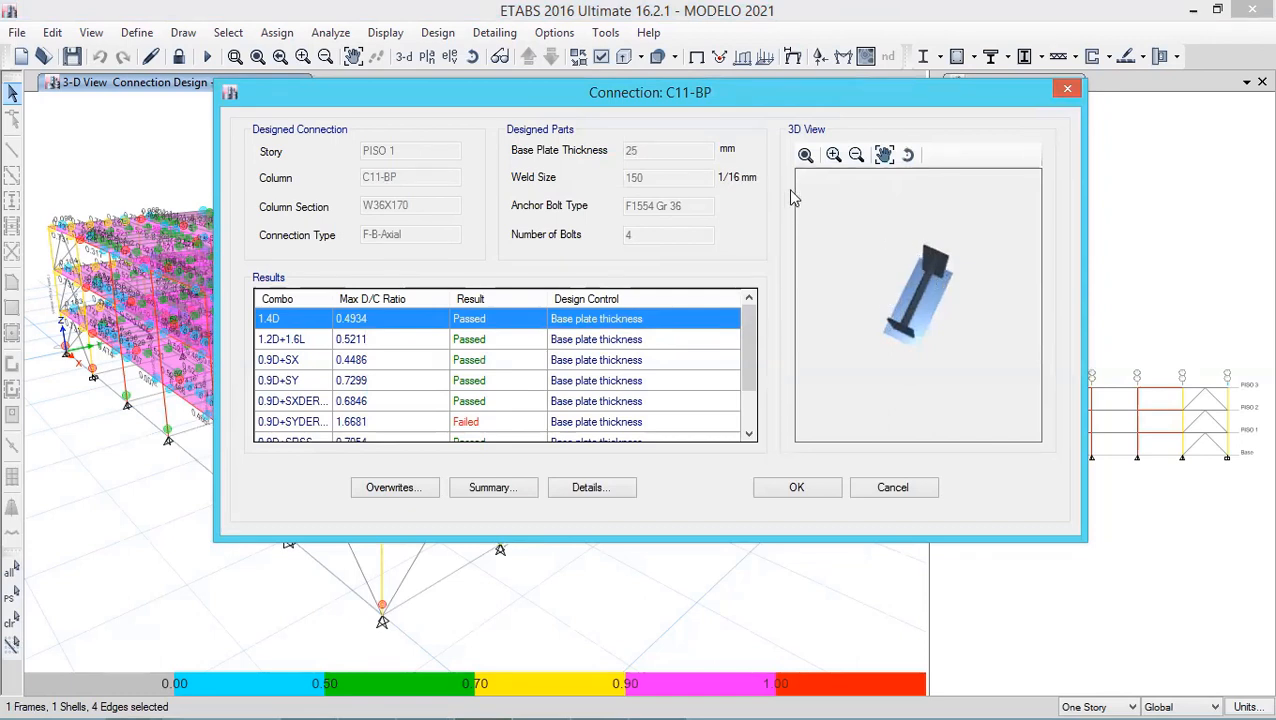
pyautogui.click(908, 155)
pyautogui.moveTo(913, 280); pyautogui.dragTo(906, 241)
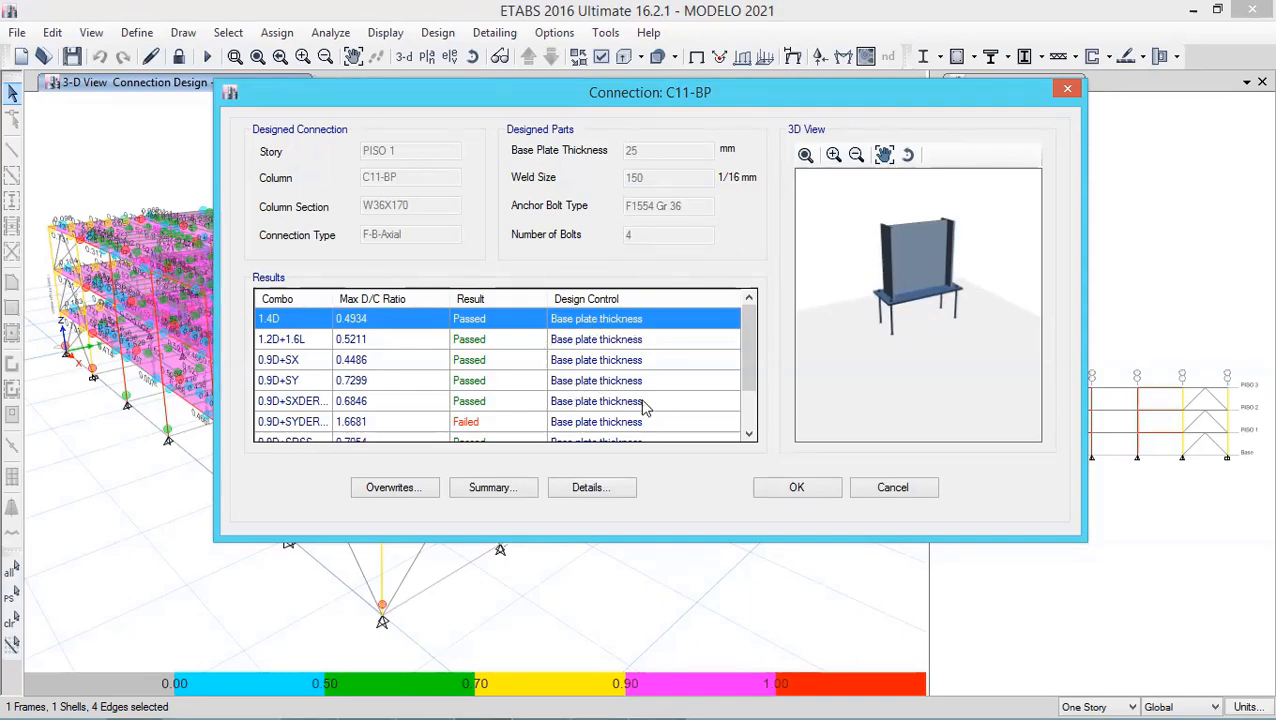
pyautogui.moveTo(747, 352); pyautogui.dragTo(747, 397)
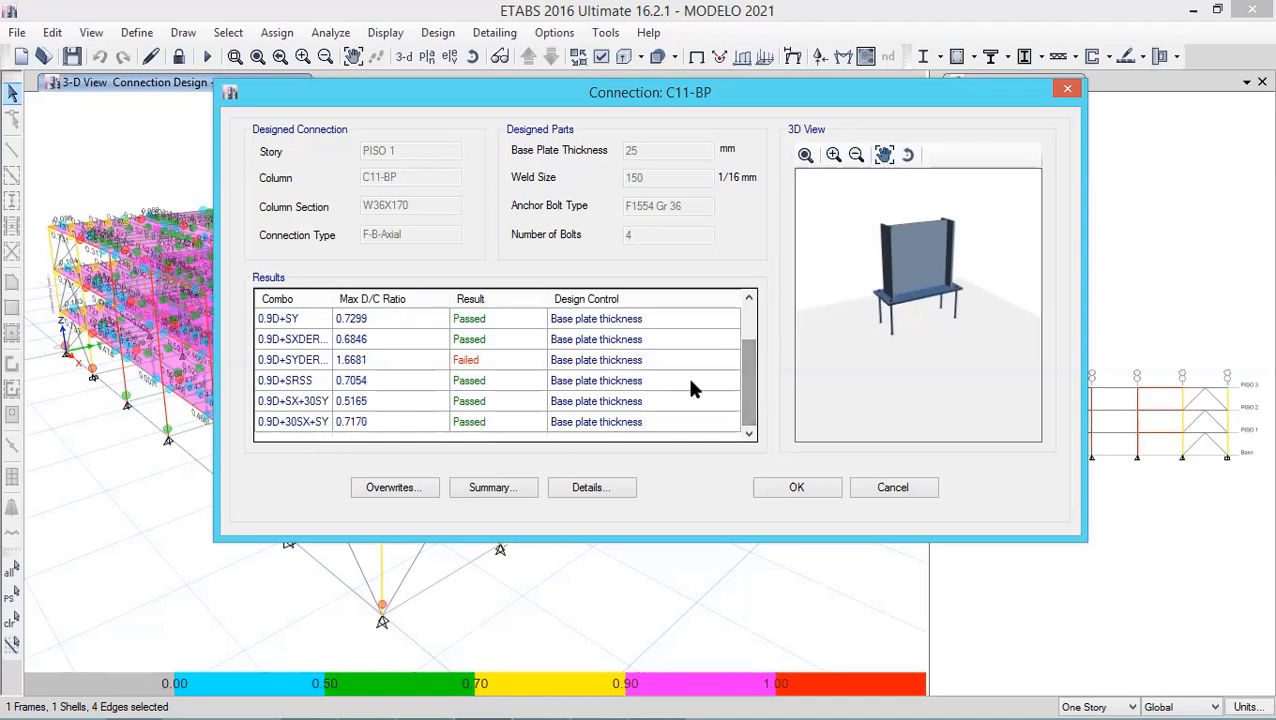
pyautogui.click(420, 360)
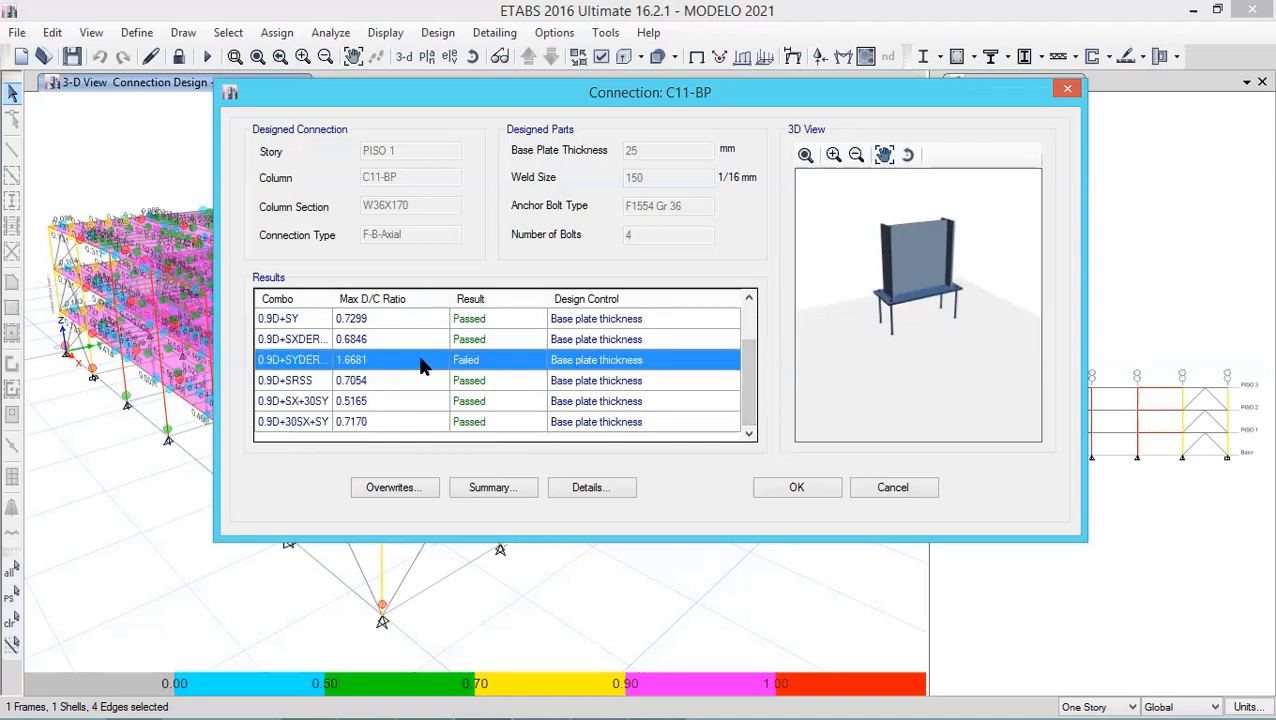
# - Open the detailed base plate calculation report and read through all three pages before closing it
pyautogui.click(584, 490)
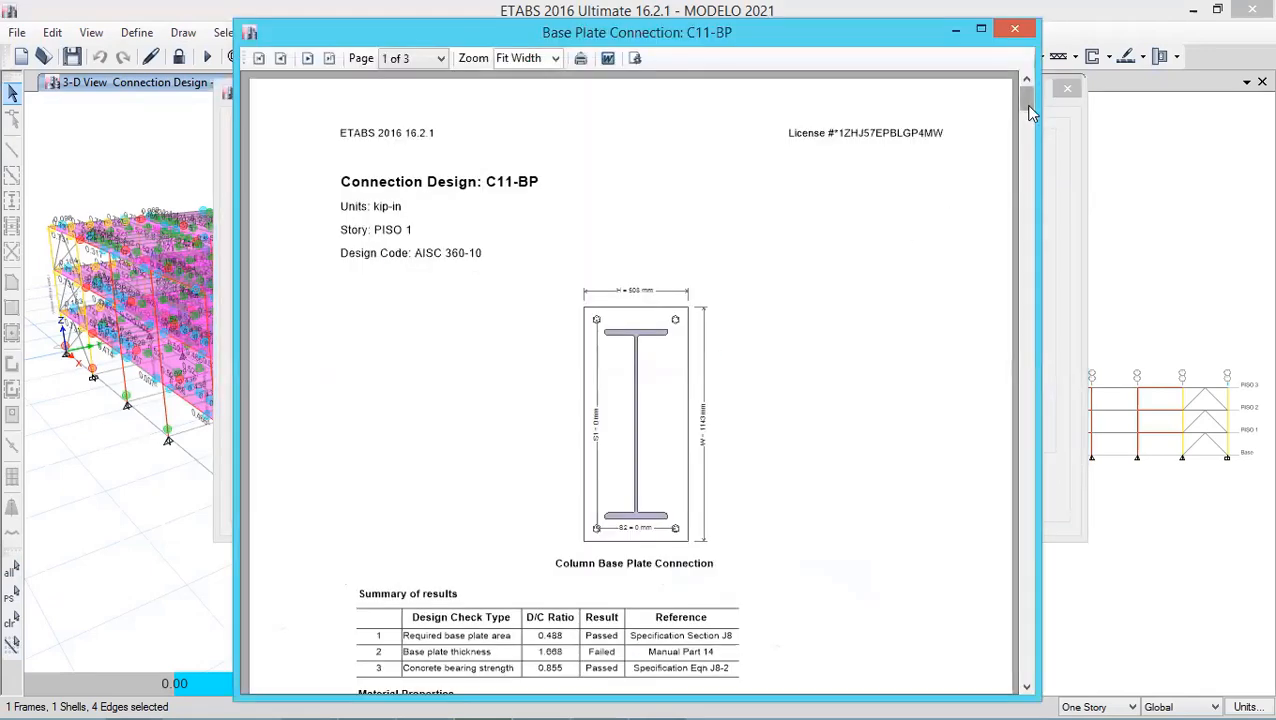
pyautogui.moveTo(1029, 105)
pyautogui.mouseDown()
pyautogui.moveTo(1032, 214)
pyautogui.moveTo(1030, 185)
pyautogui.mouseUp()
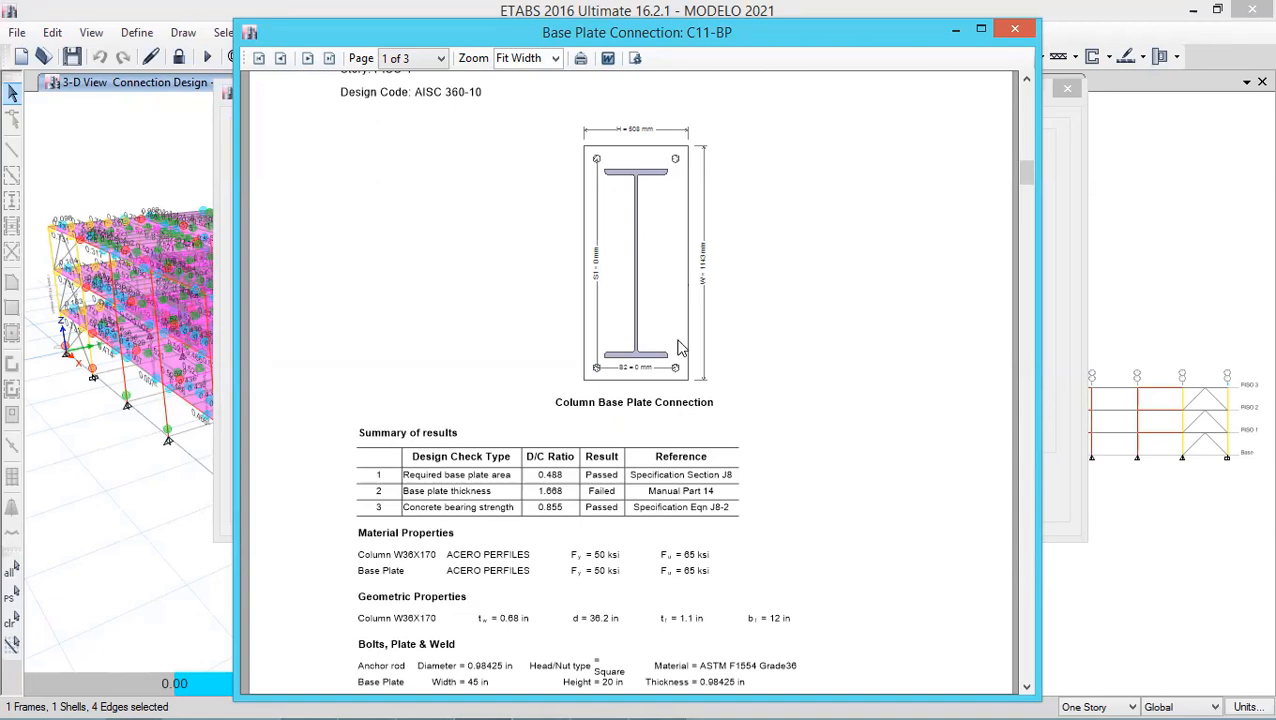
pyautogui.click(1026, 688)
pyautogui.click(1026, 688)
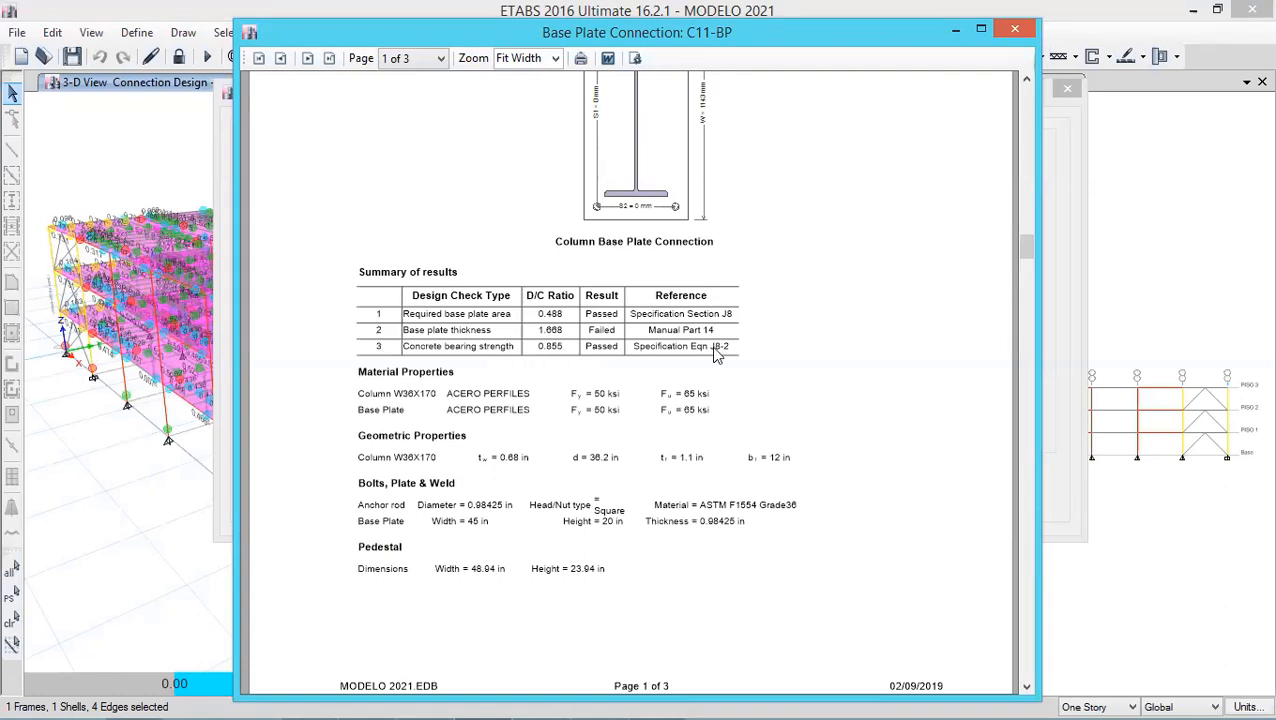
pyautogui.moveTo(1030, 270); pyautogui.dragTo(1032, 290)
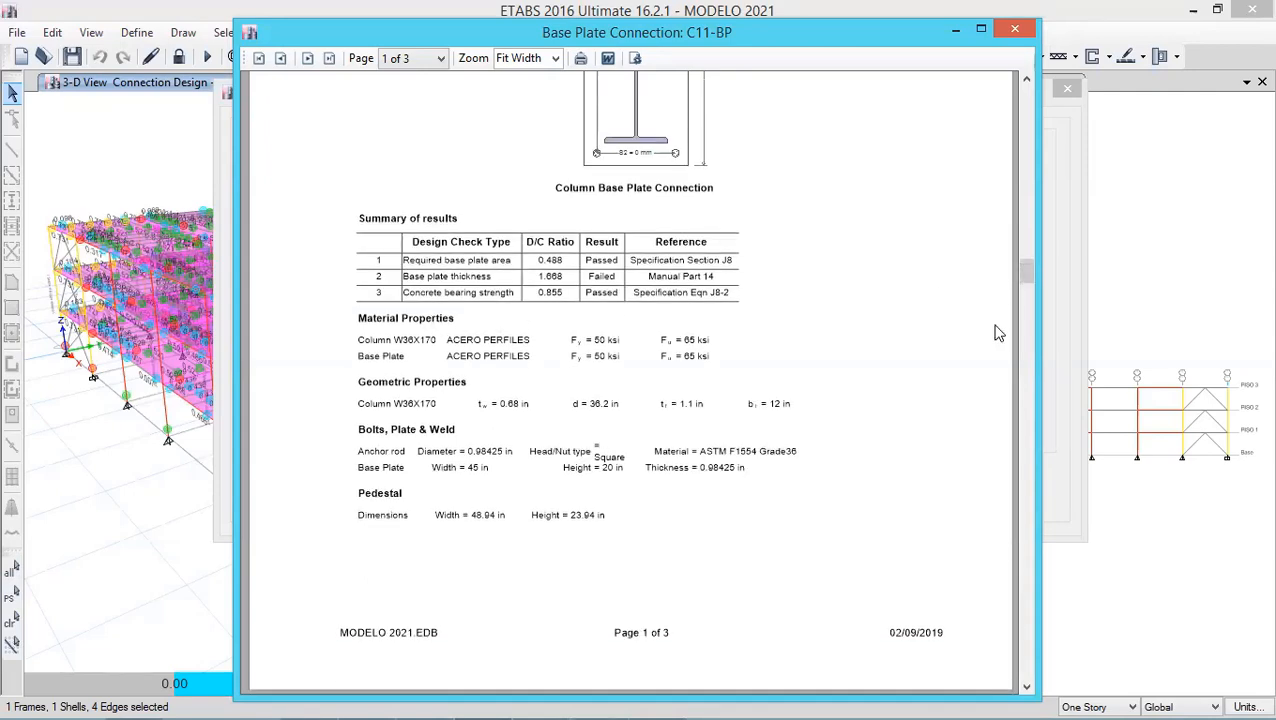
pyautogui.moveTo(1028, 283)
pyautogui.mouseDown()
pyautogui.moveTo(1028, 302)
pyautogui.moveTo(1027, 278)
pyautogui.mouseUp()
pyautogui.click(1024, 684)
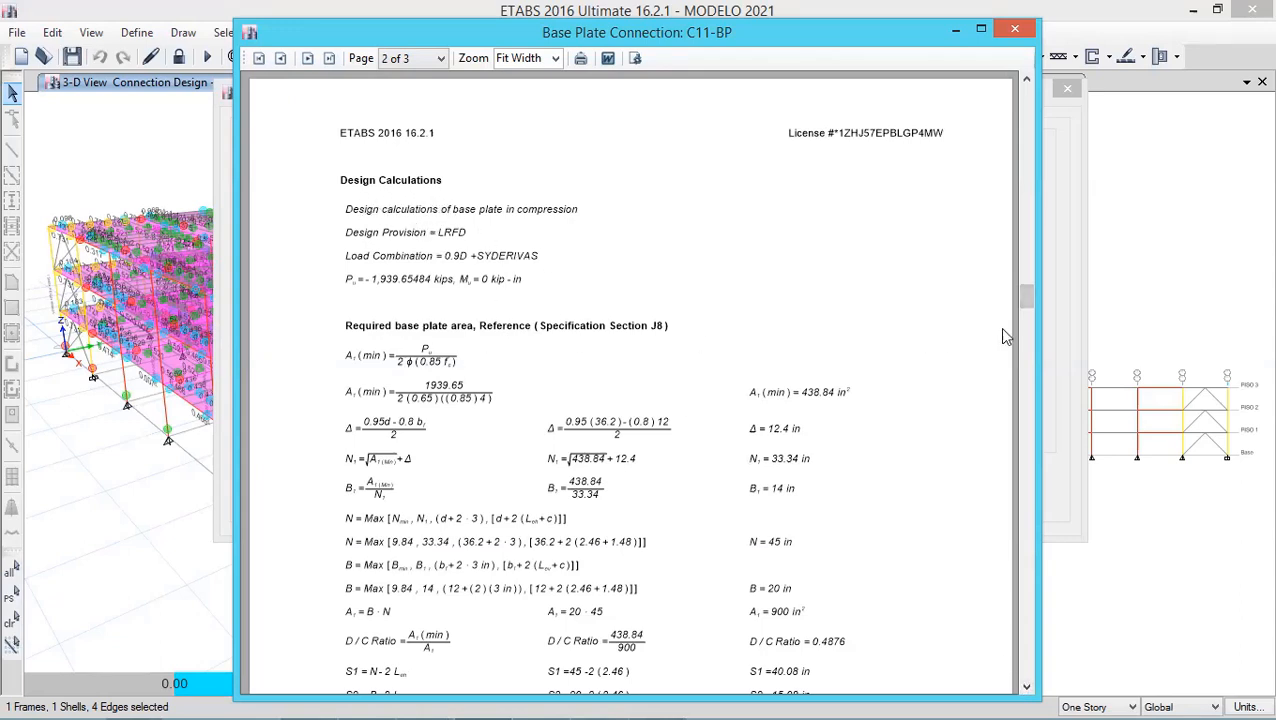
pyautogui.moveTo(1025, 297); pyautogui.dragTo(1028, 548)
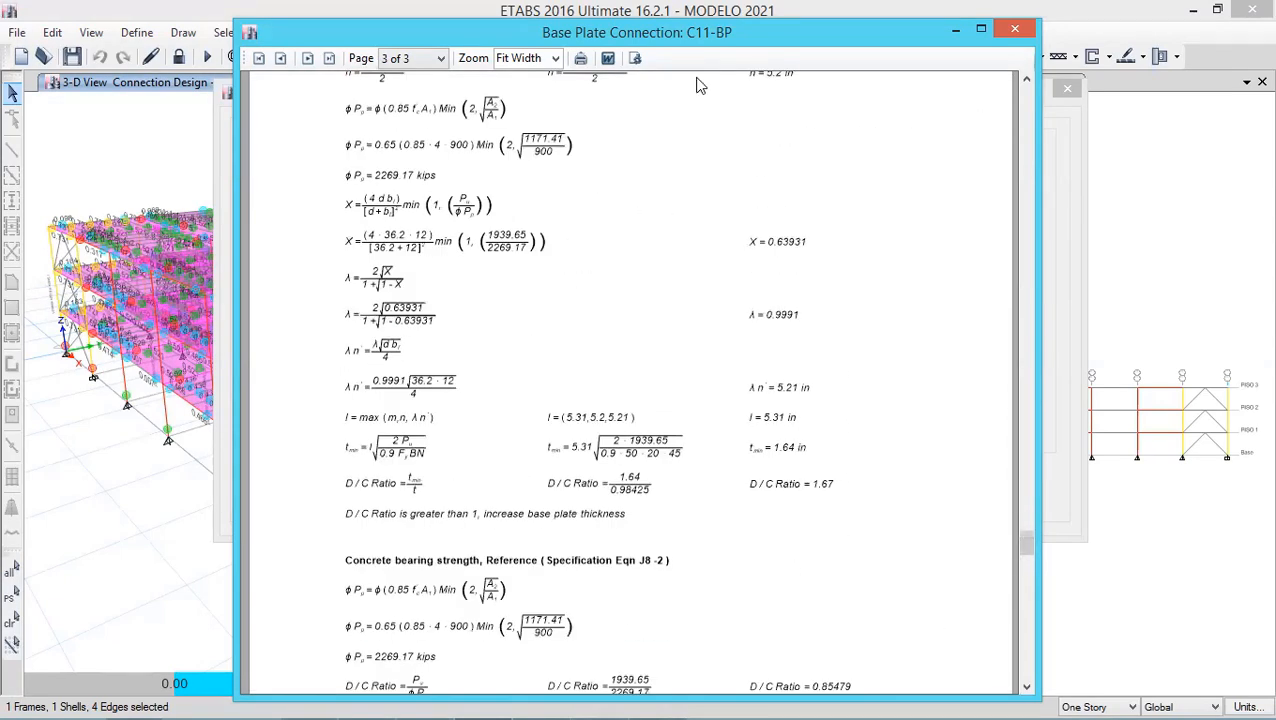
pyautogui.click(638, 58)
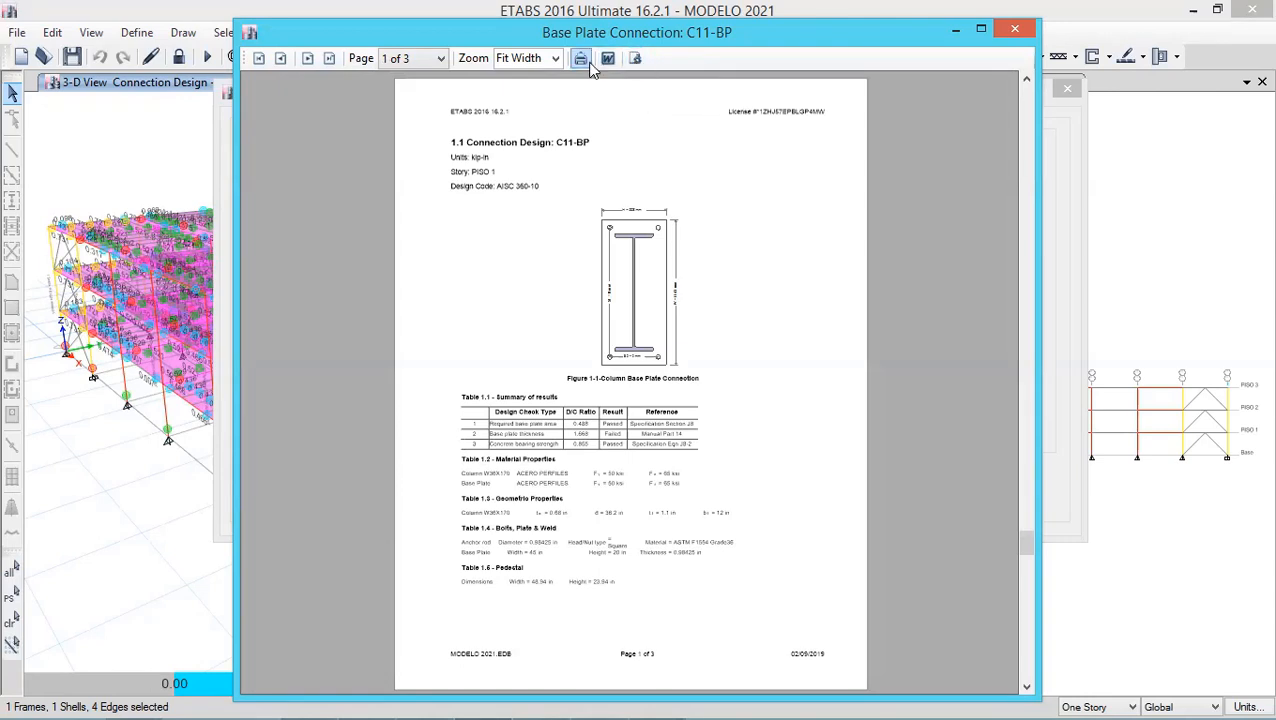
pyautogui.scroll(-2, 604, 430)
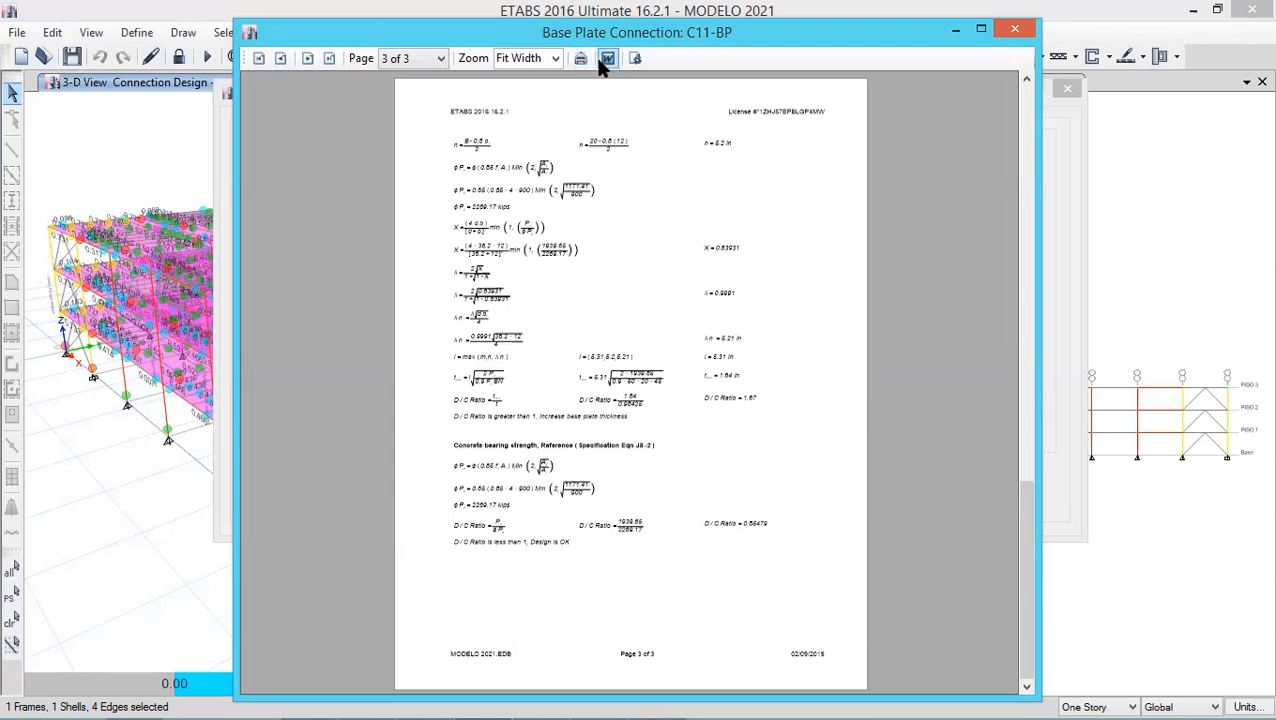
pyautogui.click(1016, 34)
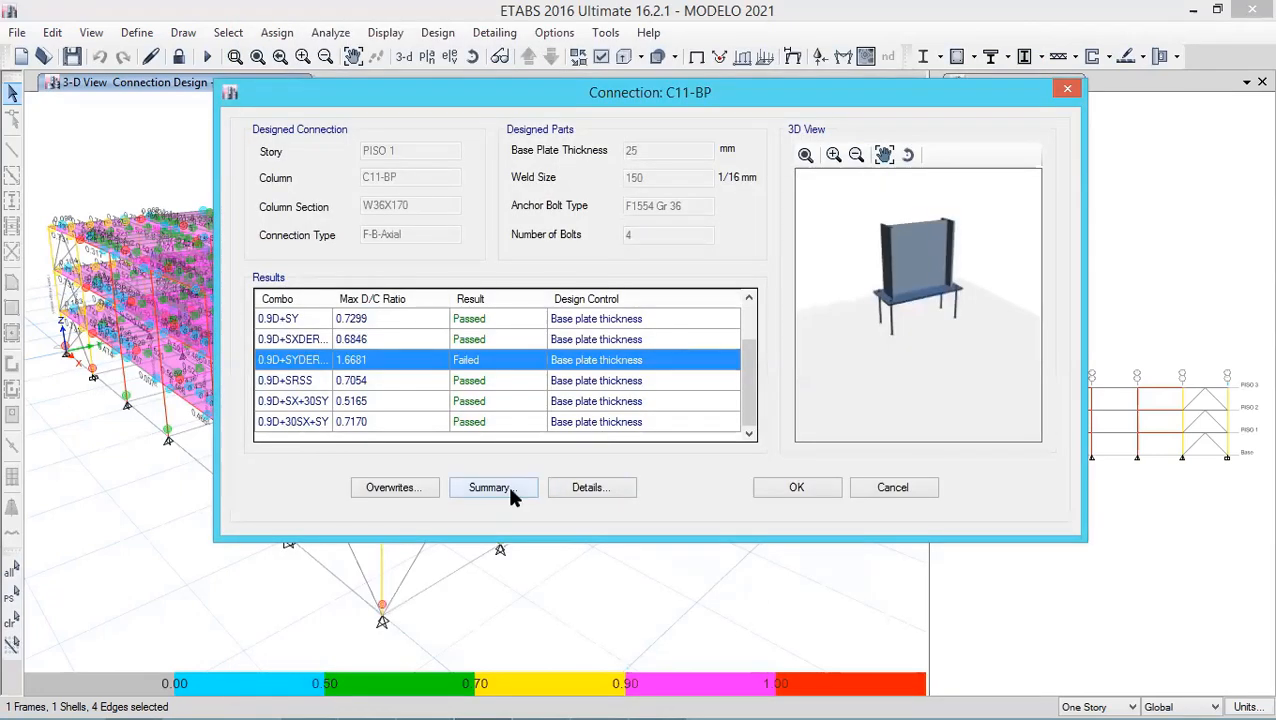
# - Open the connection overwrites for C11-BP and try to edit the plate thickness, declining to save the model
pyautogui.click(427, 486)
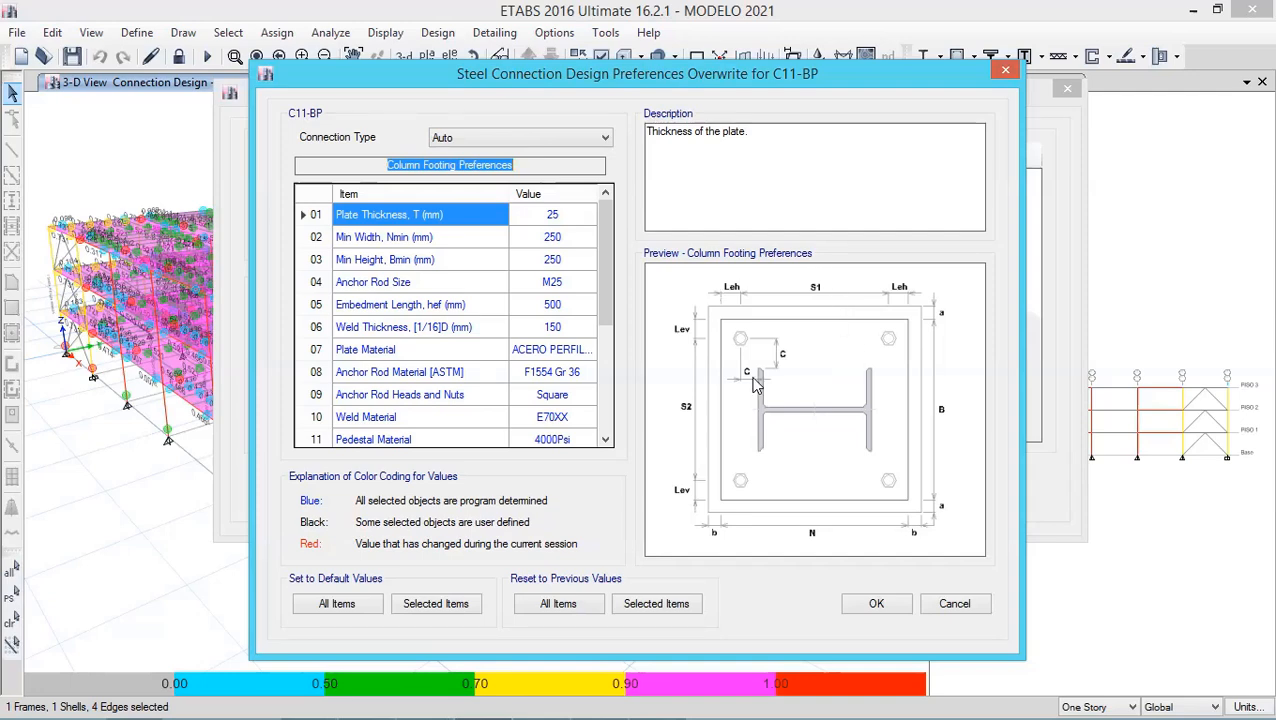
pyautogui.click(589, 145)
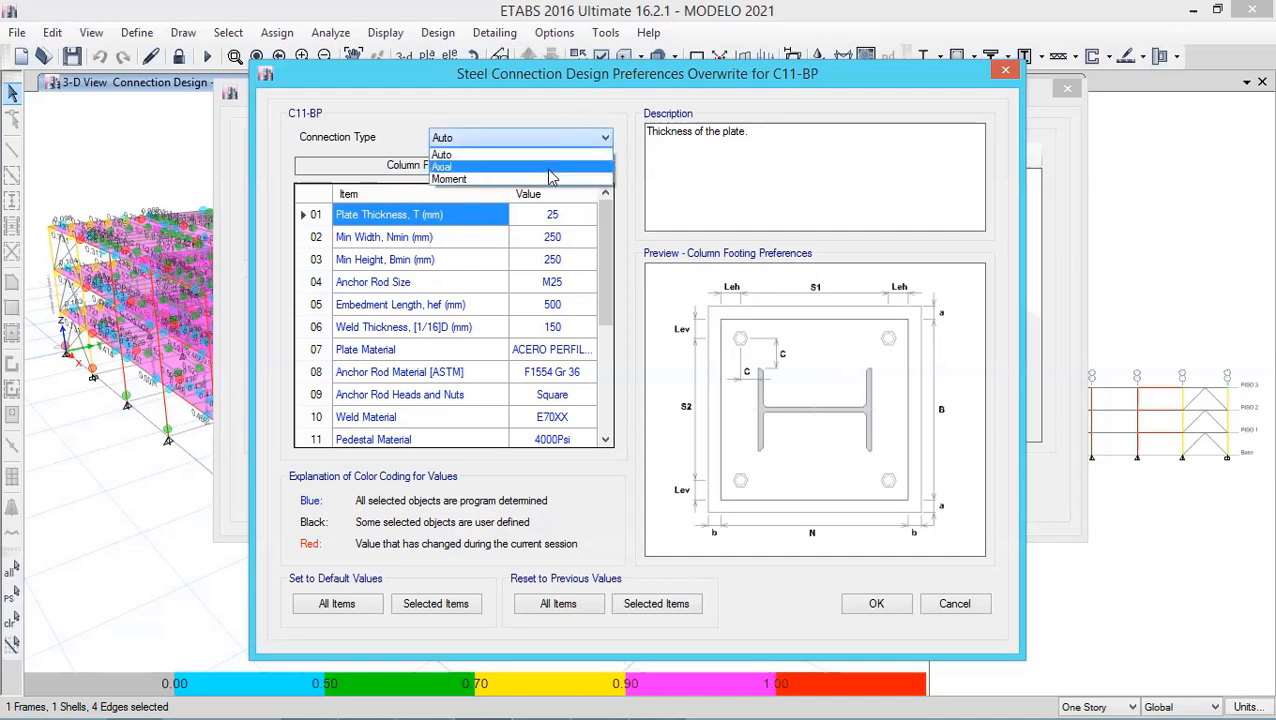
pyautogui.click(540, 155)
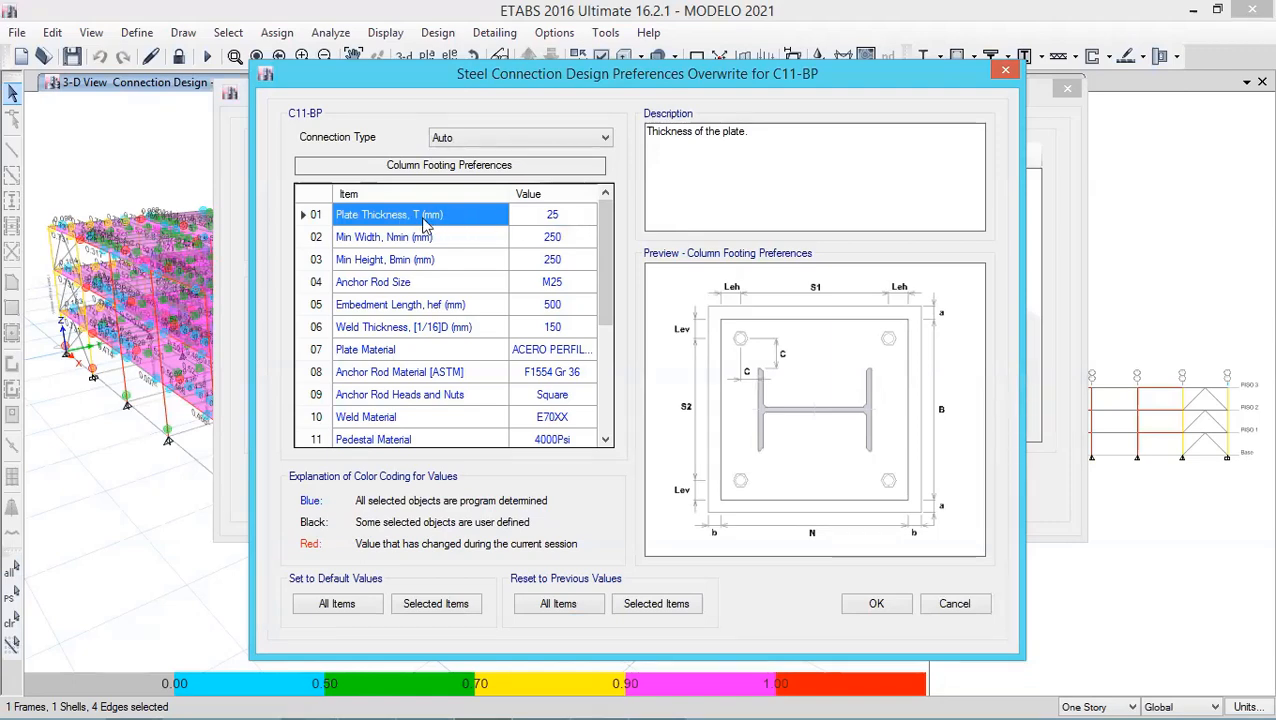
pyautogui.click(580, 220)
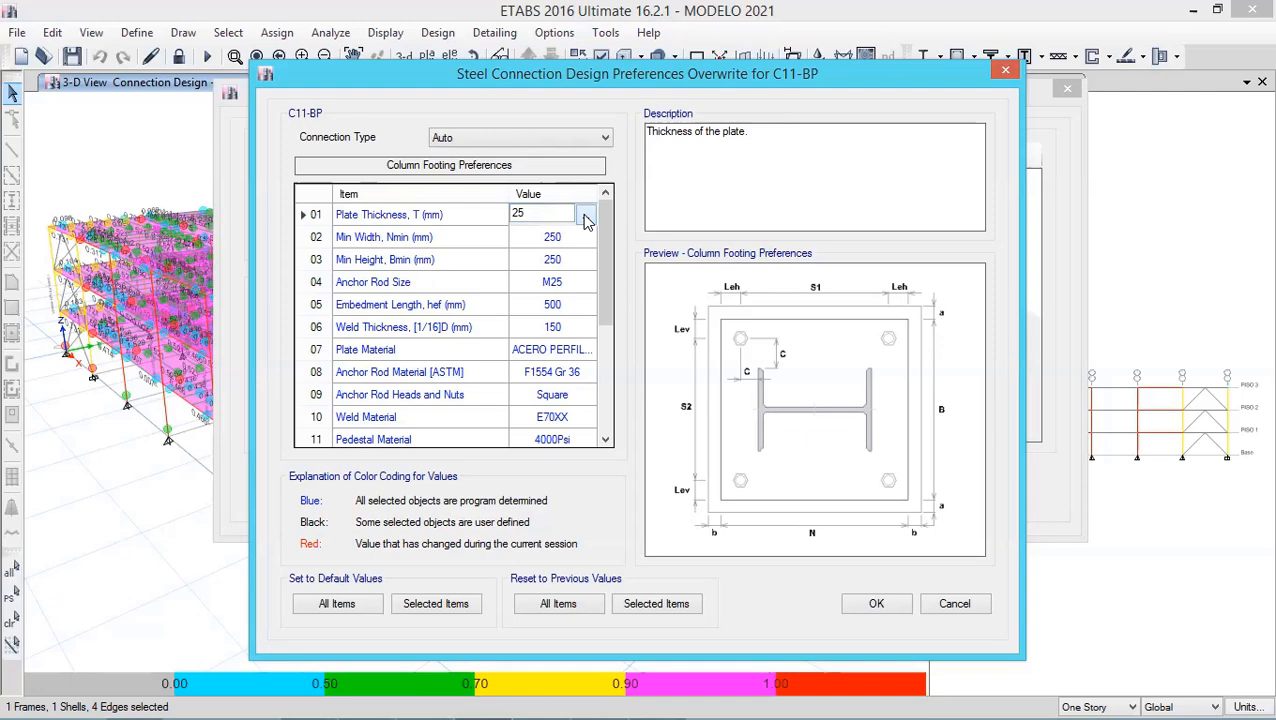
pyautogui.click(586, 218)
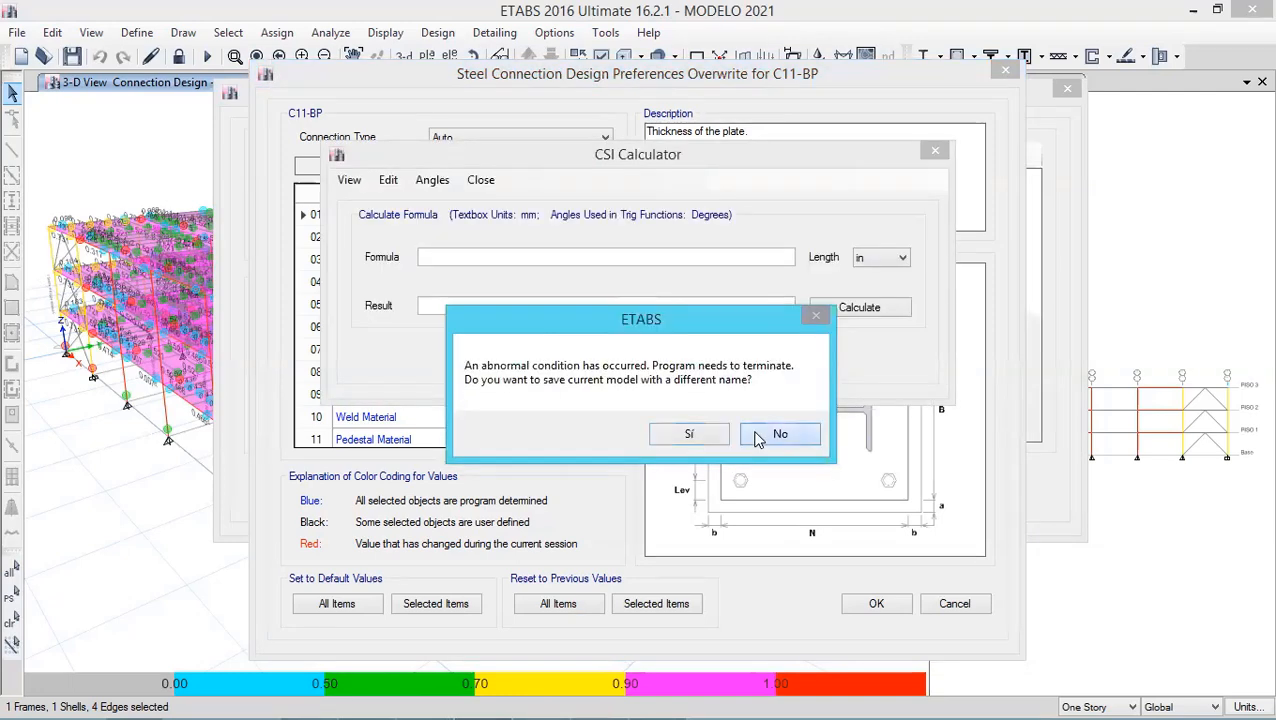
pyautogui.click(772, 434)
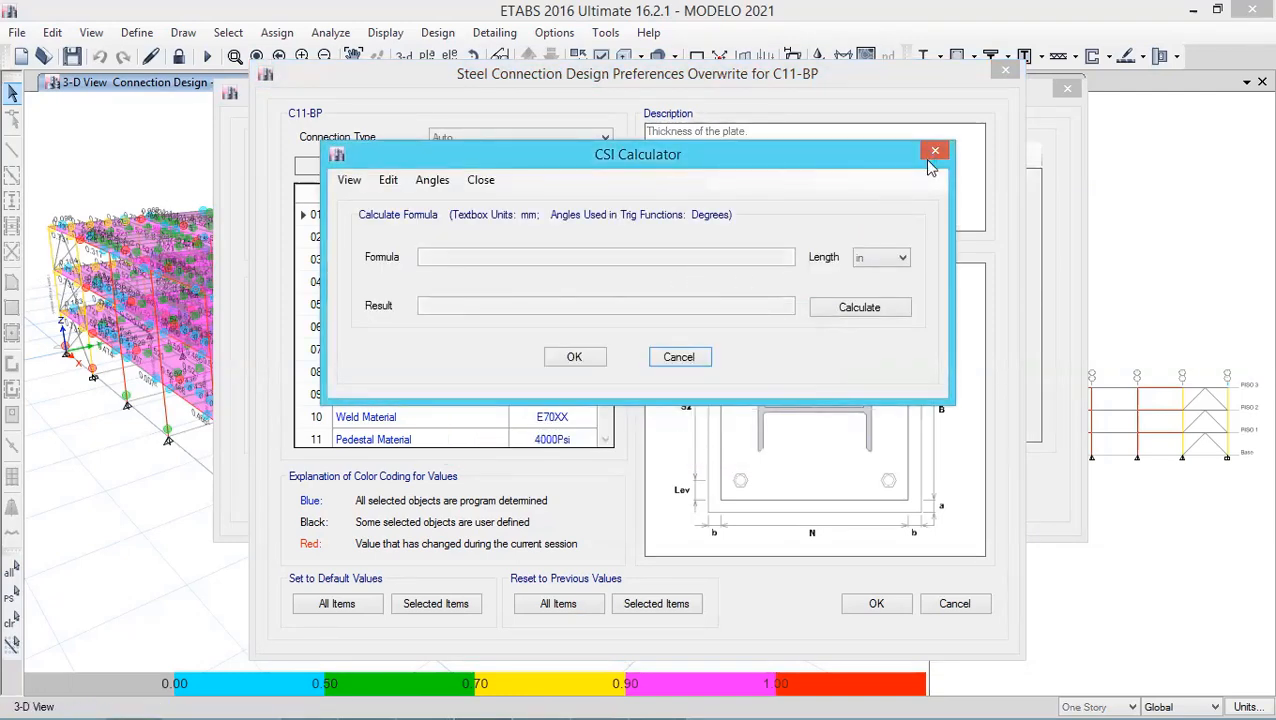
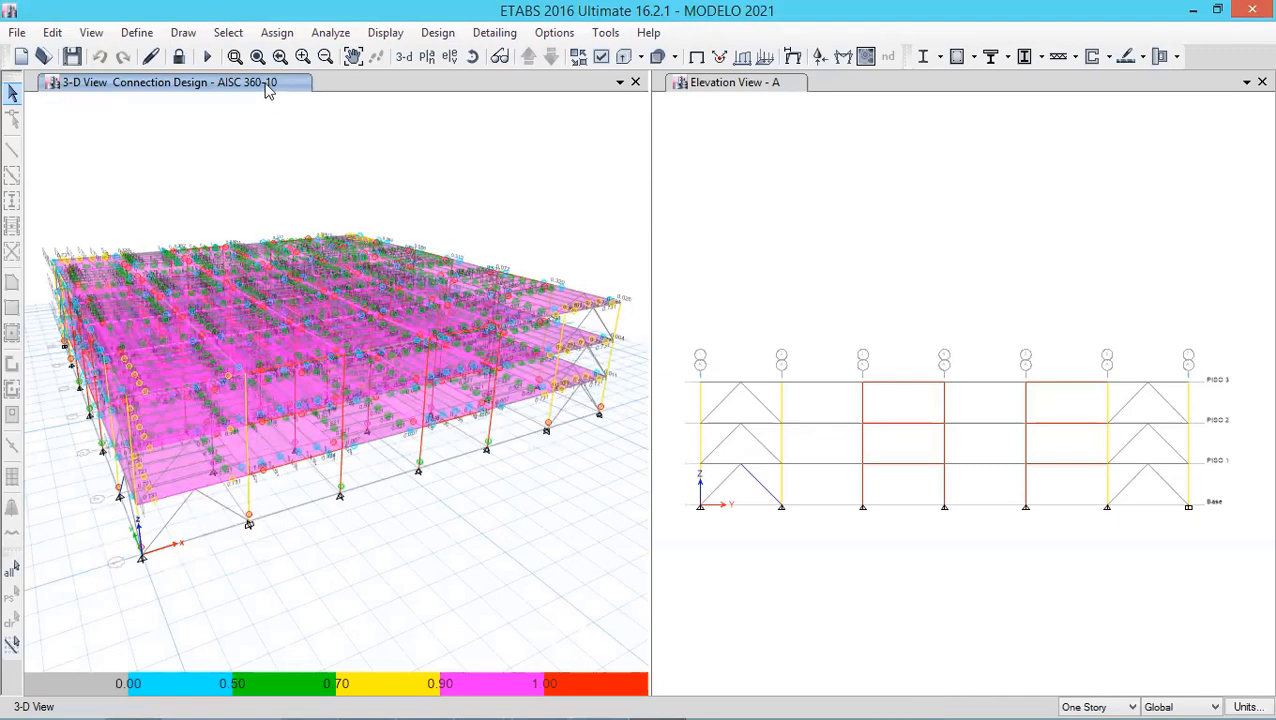
pyautogui.click(235, 56)
pyautogui.moveTo(396, 293); pyautogui.dragTo(535, 400)
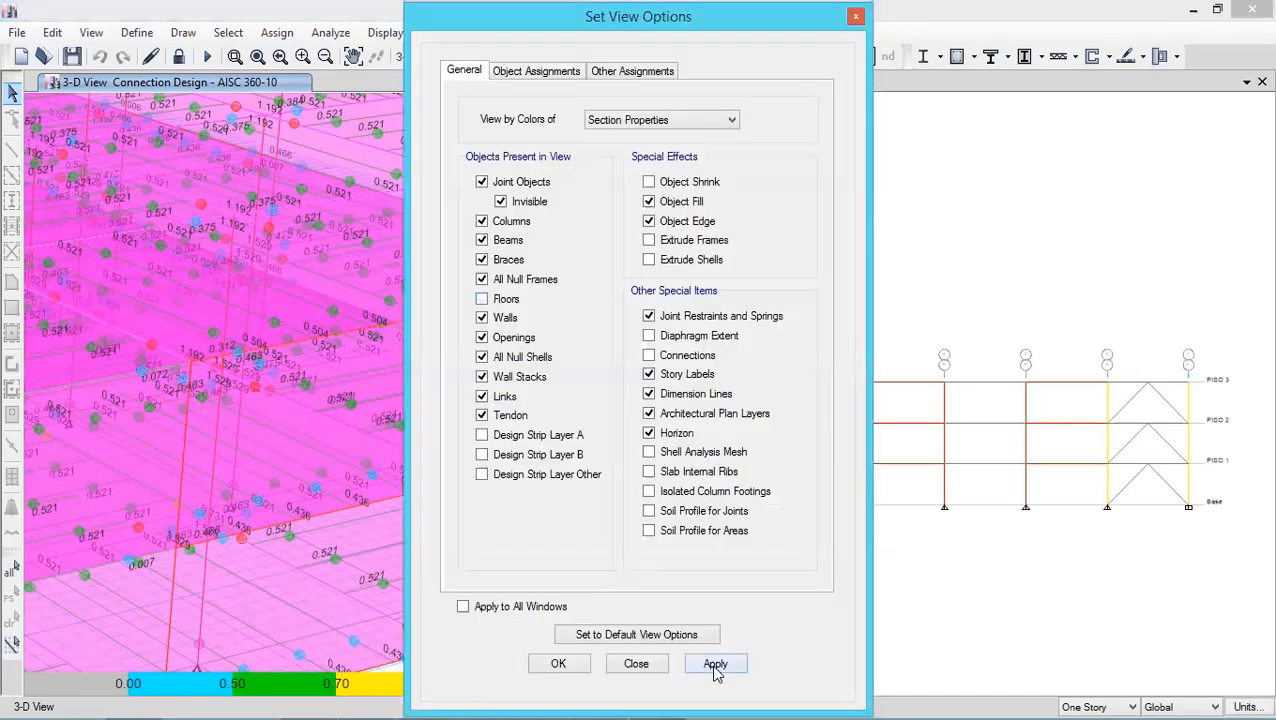
pyautogui.click(714, 666)
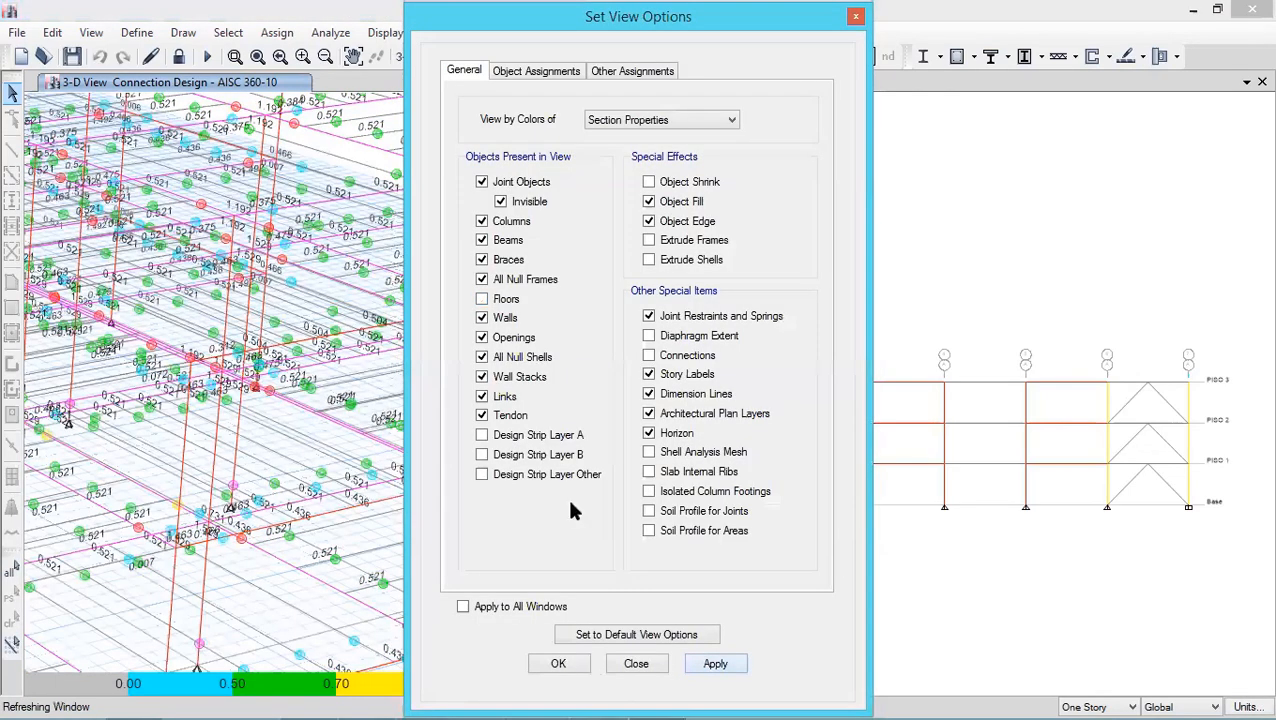
pyautogui.press('Escape')
# - Show the PISO 3 plan view in the second window and run the steel connection design check on it
pyautogui.click(819, 211)
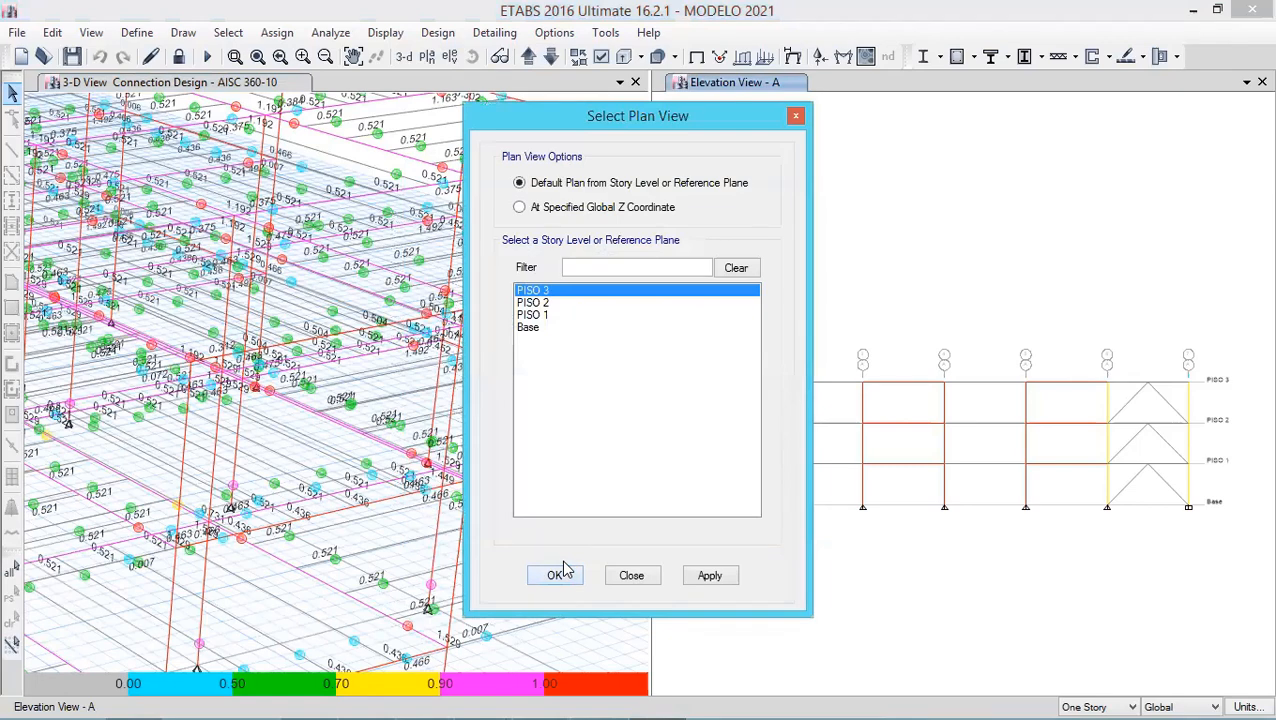
pyautogui.click(556, 575)
pyautogui.click(1168, 57)
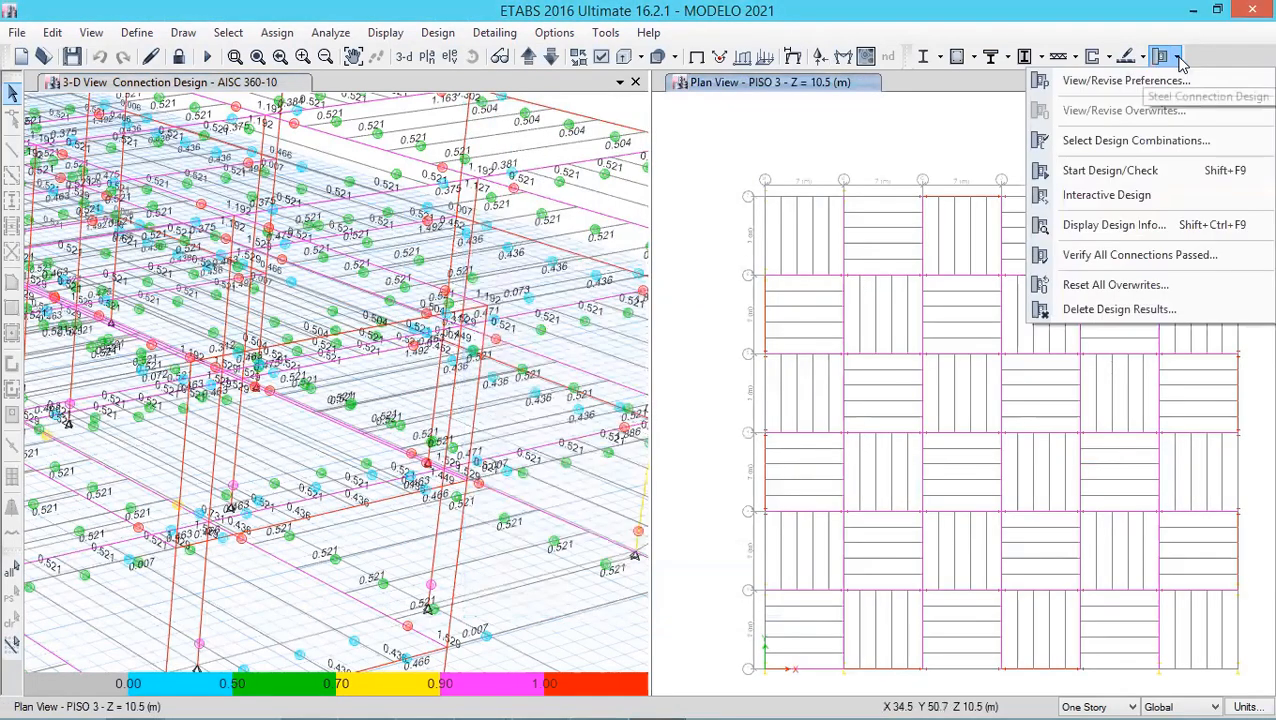
pyautogui.click(1136, 172)
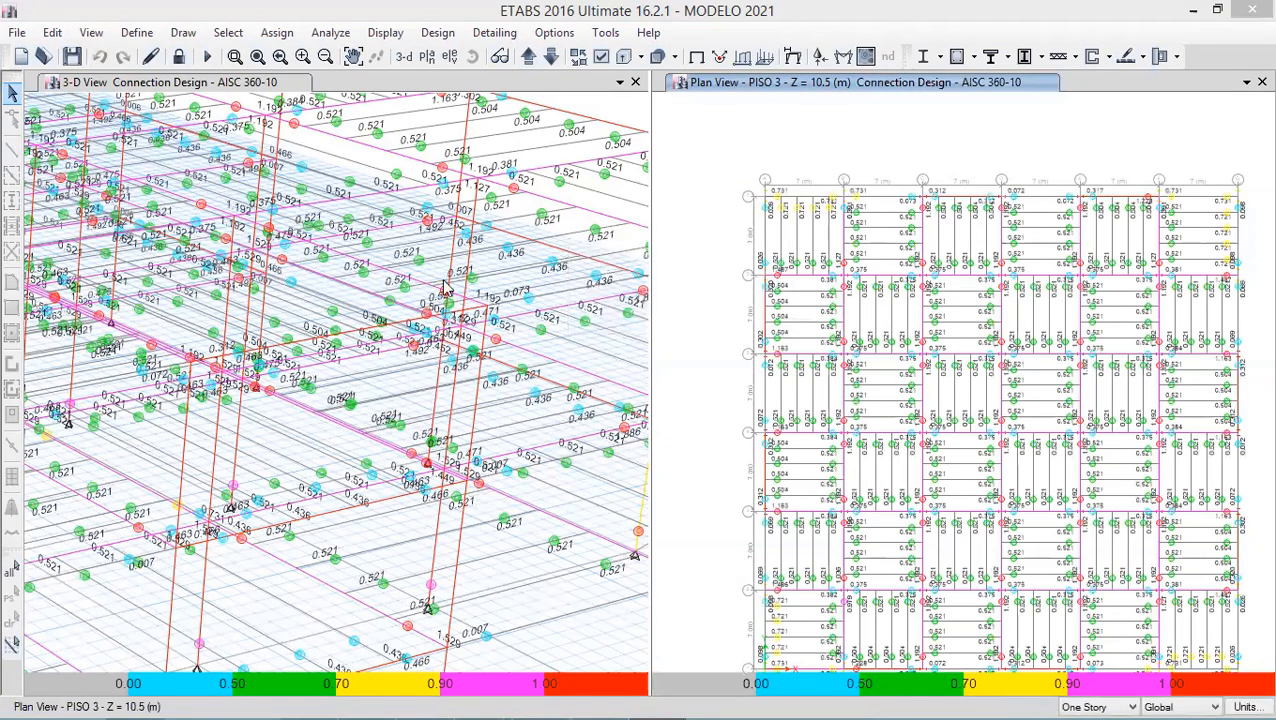
# - Open the connection design results of beam-to-beam connection B87-CJ on PISO 3
pyautogui.click(303, 57)
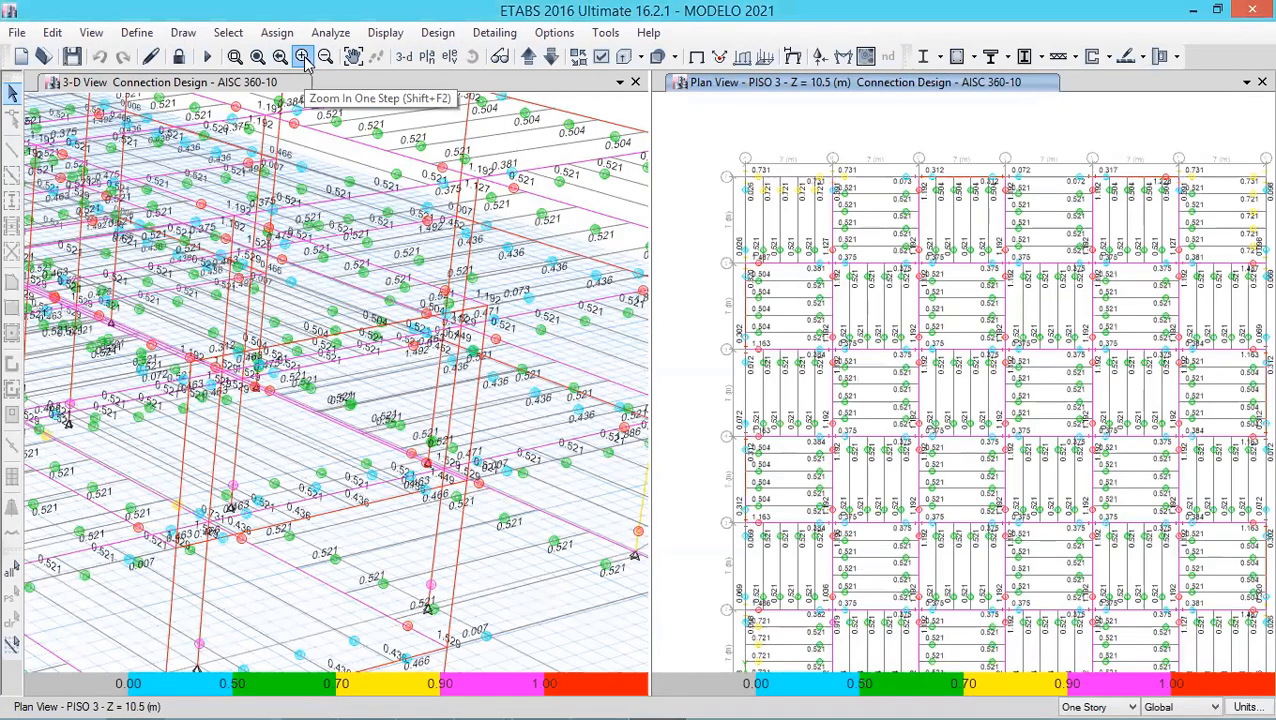
pyautogui.click(303, 57)
pyautogui.click(303, 57)
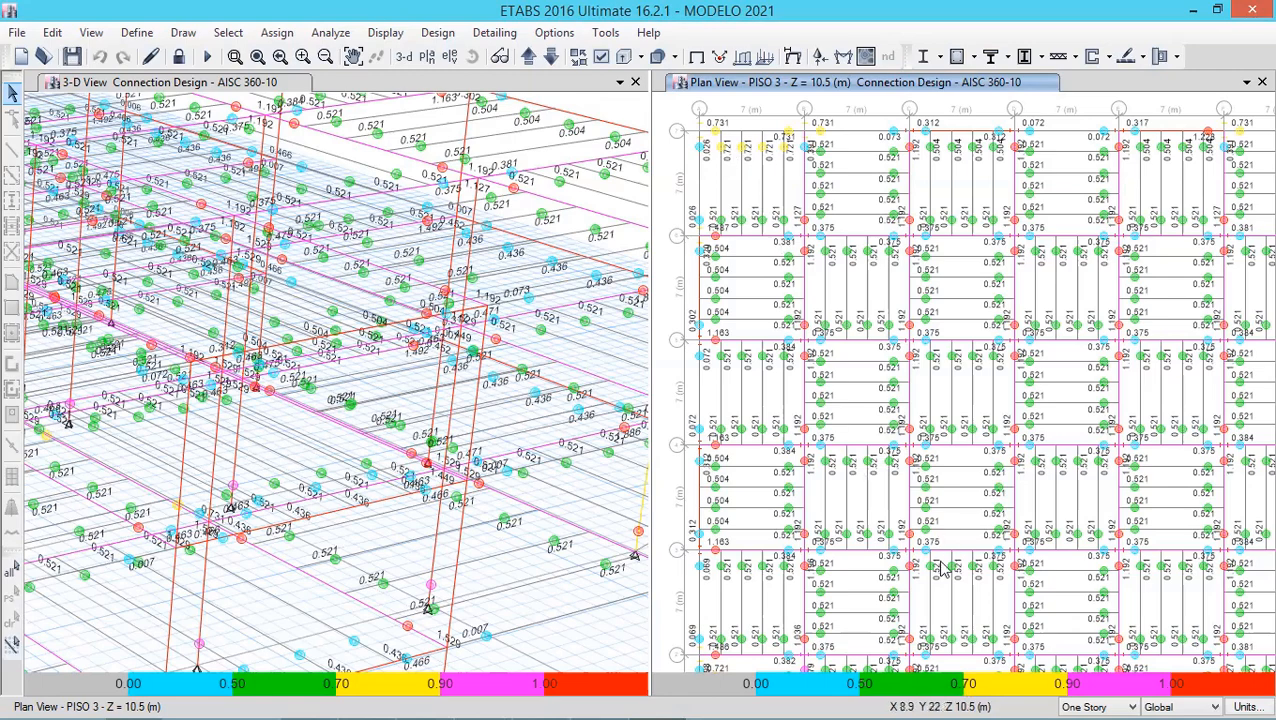
pyautogui.rightClick(766, 157)
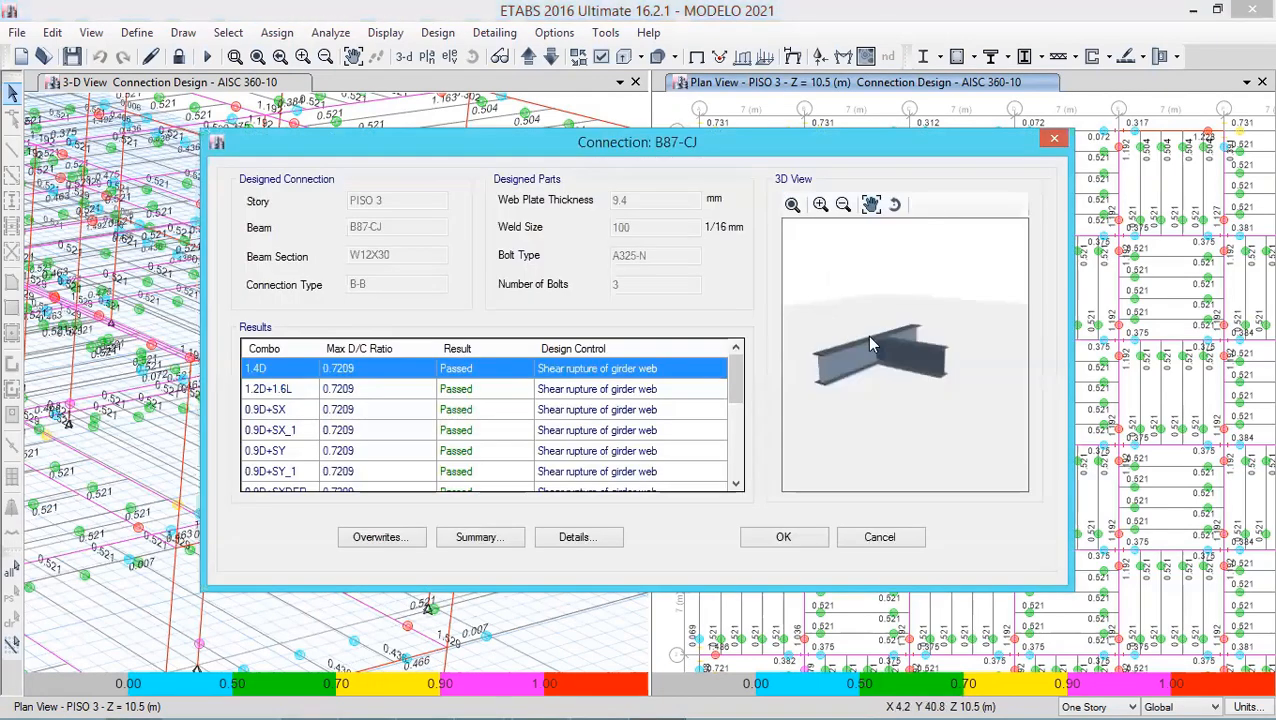
# - Rotate and zoom into the B87-CJ connection's 3D preview to inspect the shear plate
pyautogui.click(893, 208)
pyautogui.moveTo(906, 371)
pyautogui.mouseDown()
pyautogui.moveTo(919, 320)
pyautogui.moveTo(913, 366)
pyautogui.mouseUp()
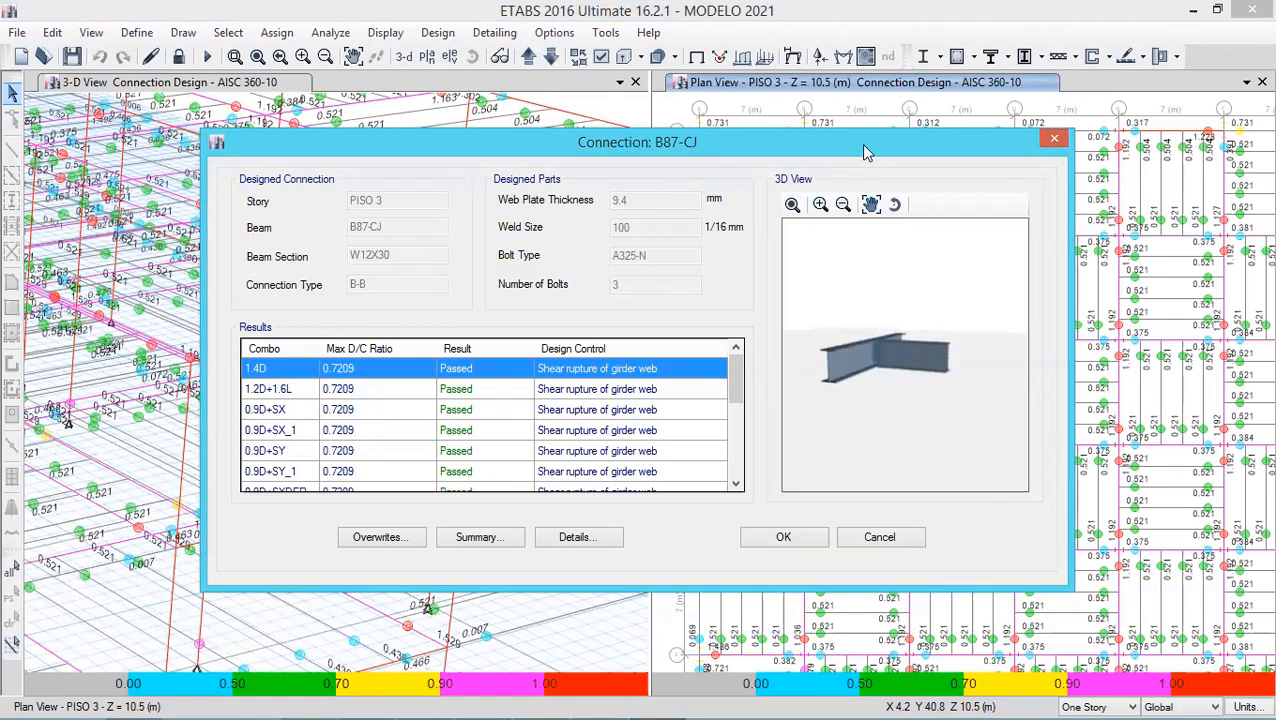
pyautogui.moveTo(778, 148); pyautogui.dragTo(782, 215)
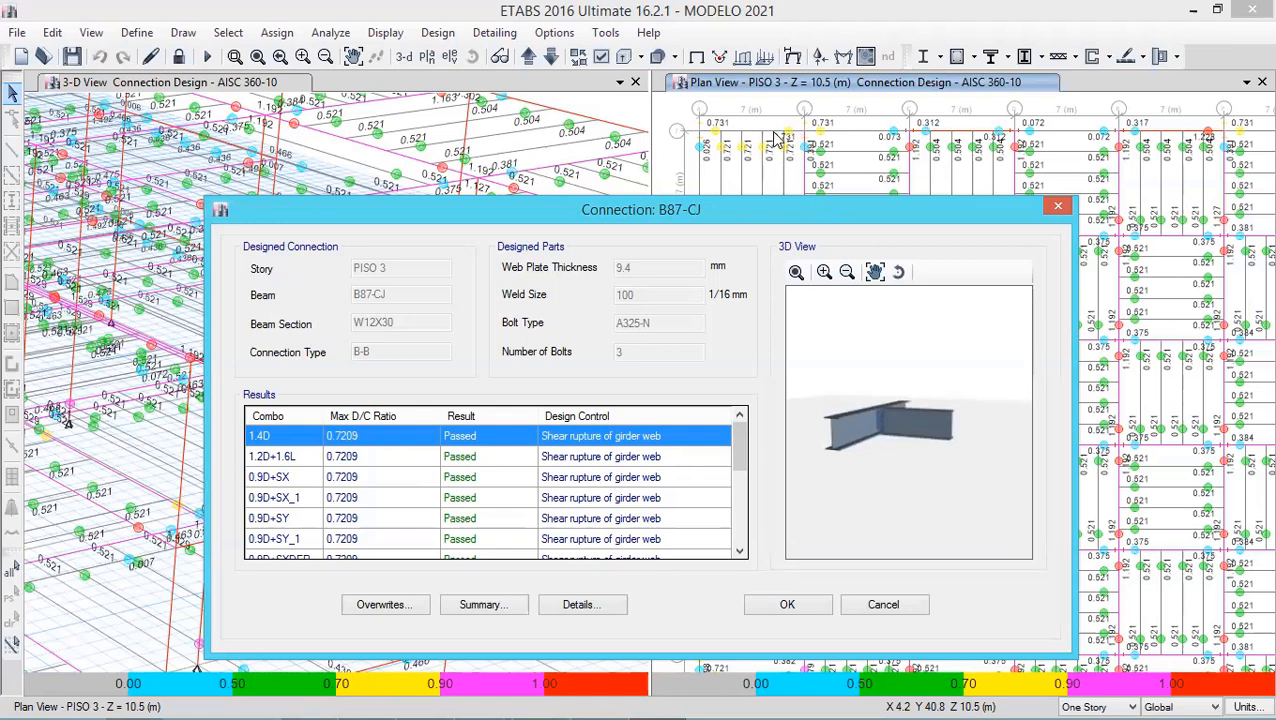
pyautogui.click(824, 273)
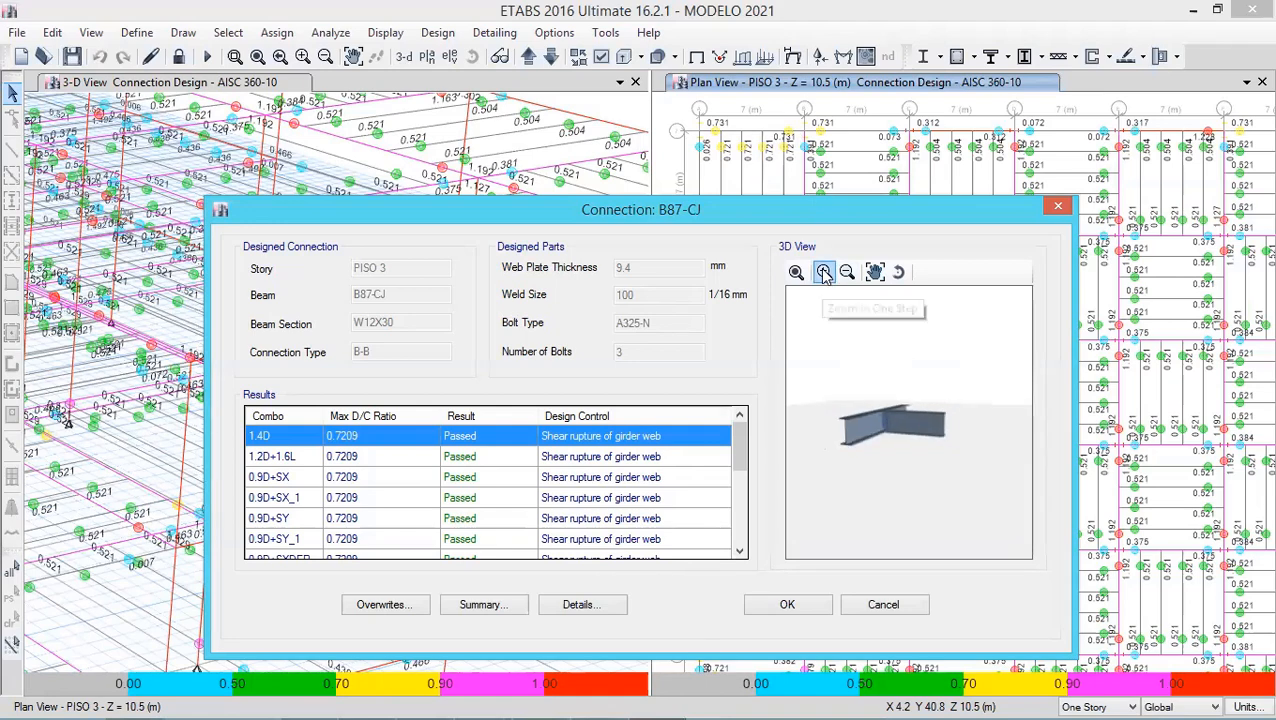
pyautogui.click(824, 273)
pyautogui.click(824, 273)
pyautogui.click(824, 273)
pyautogui.click(824, 273)
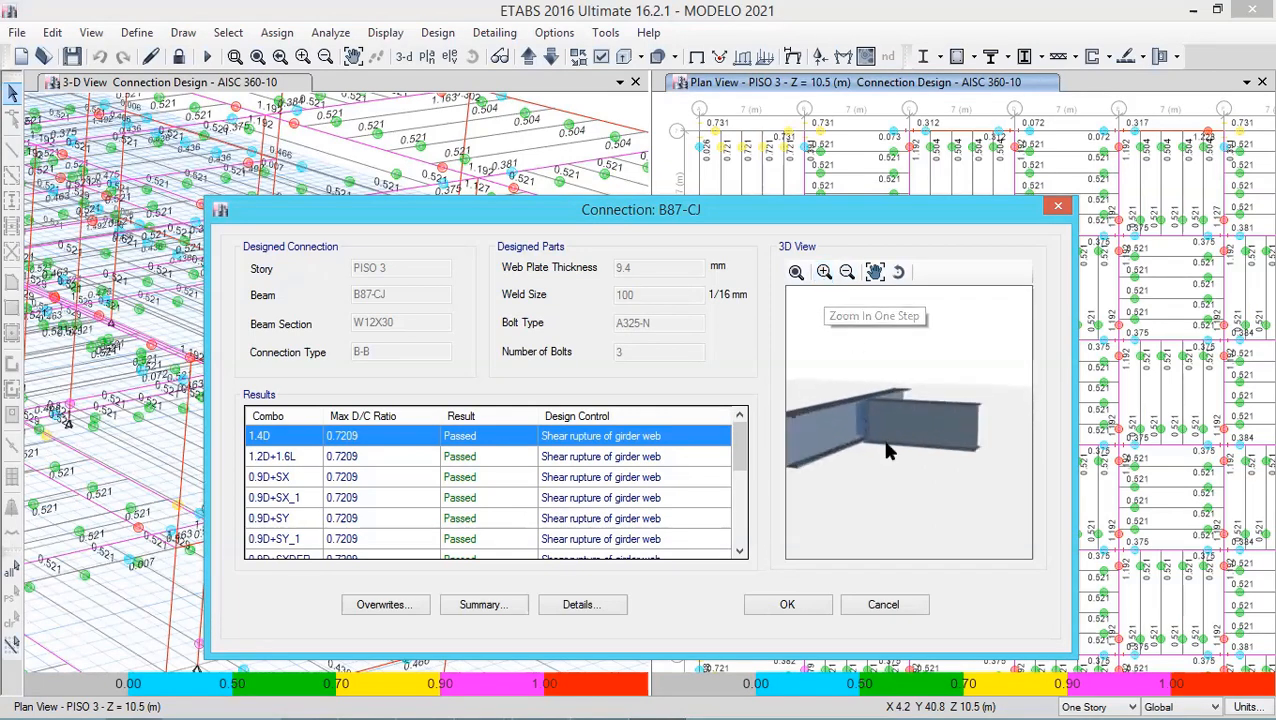
pyautogui.moveTo(886, 443); pyautogui.dragTo(888, 430)
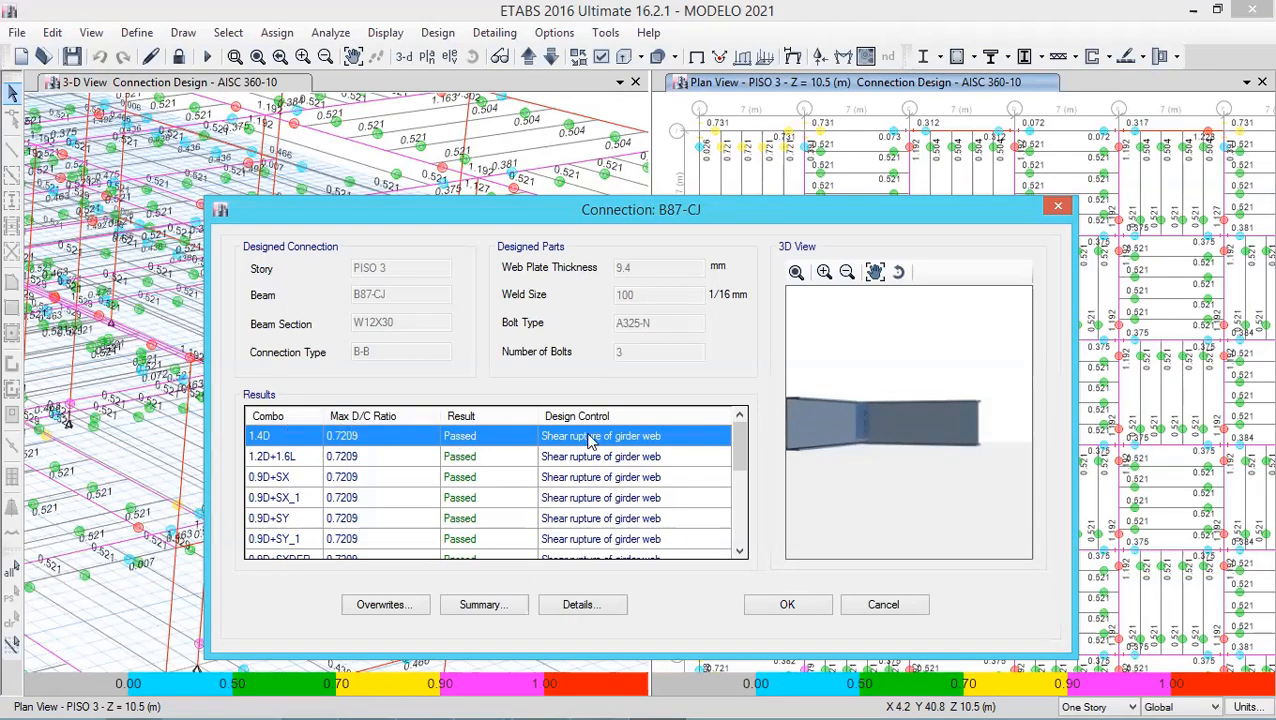
# - Scroll through the B87-CJ load combination results and open the detailed calculation report
pyautogui.moveTo(736, 453); pyautogui.dragTo(736, 536)
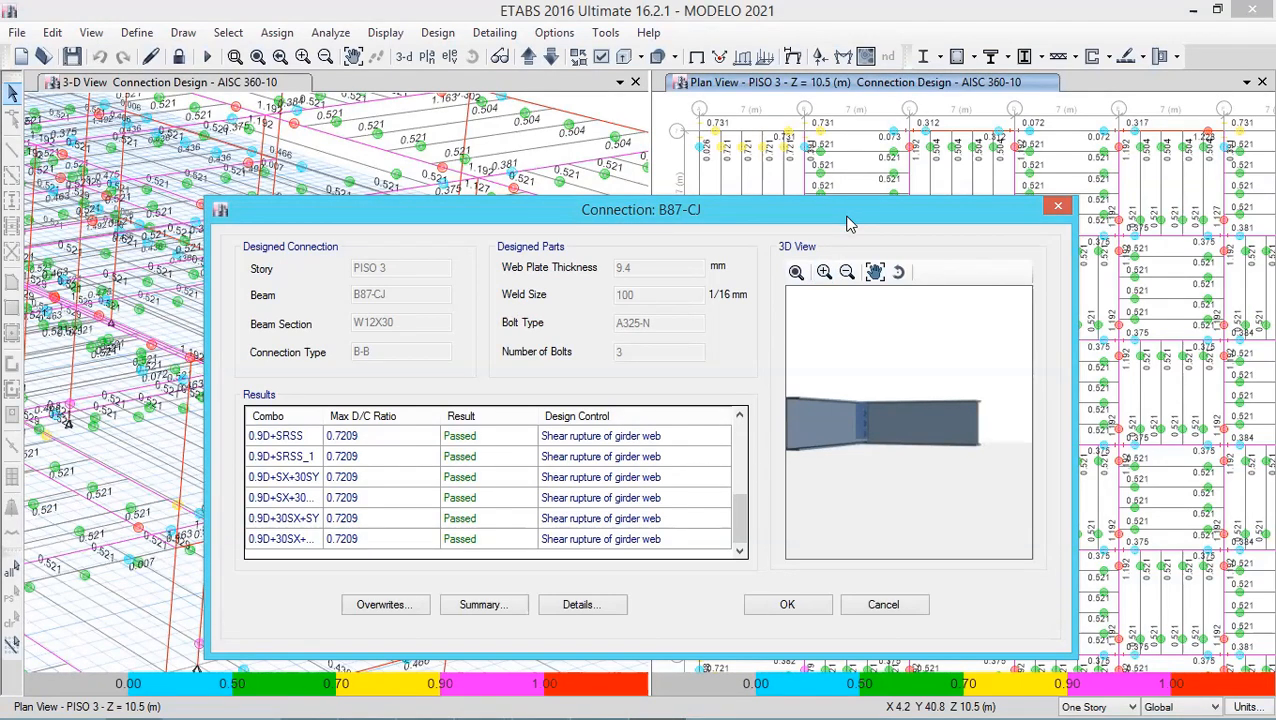
pyautogui.moveTo(766, 209); pyautogui.dragTo(770, 138)
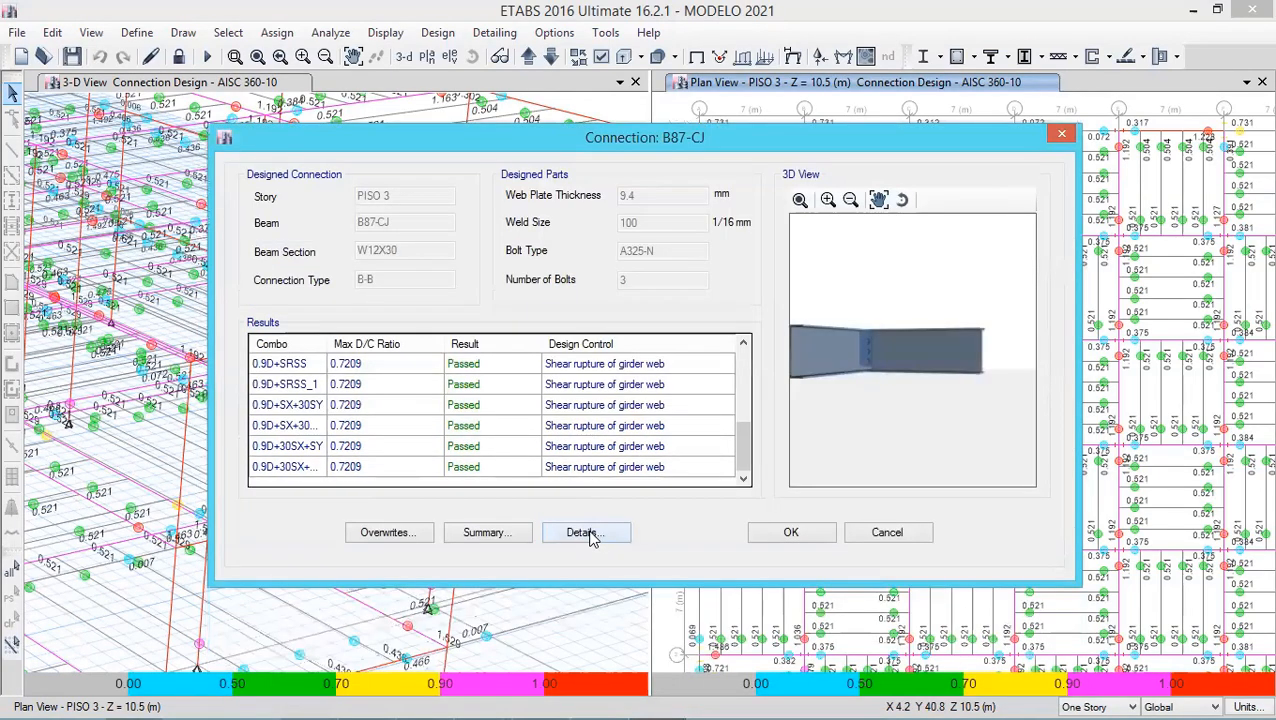
pyautogui.click(591, 535)
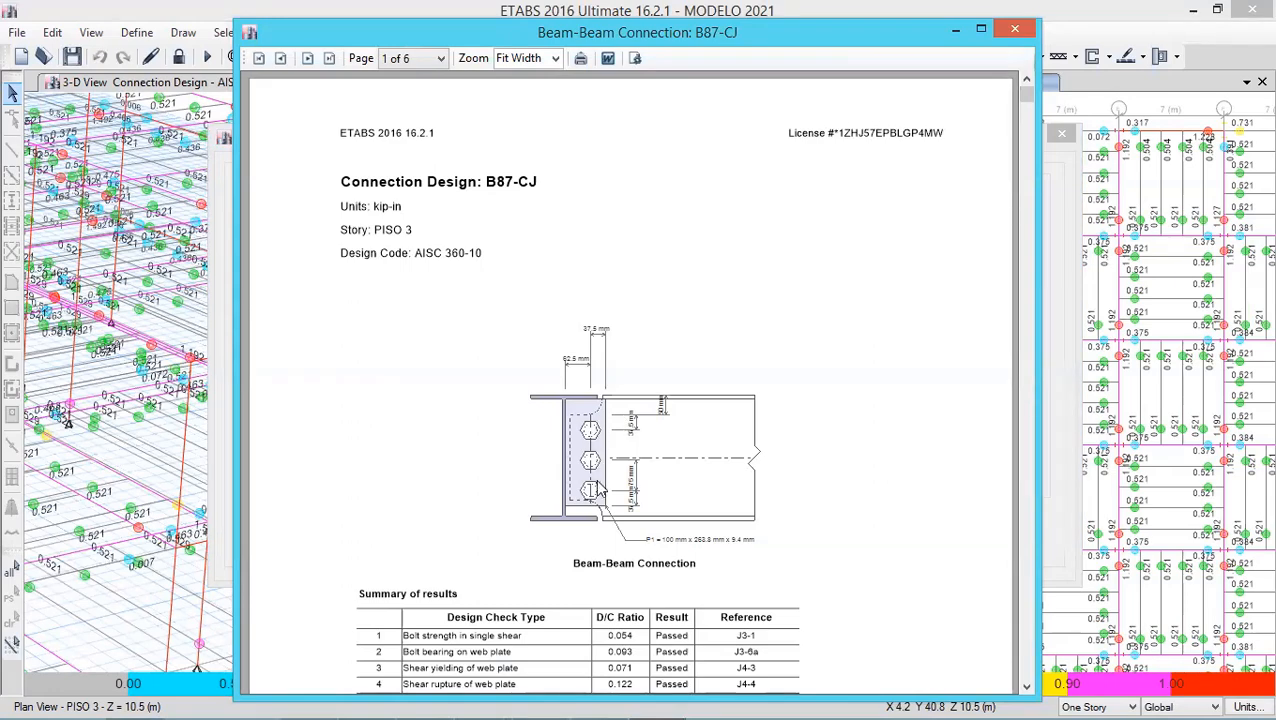
# - Page through the six-page B87-CJ calculation report down to the last page, then close it
pyautogui.click(1026, 688)
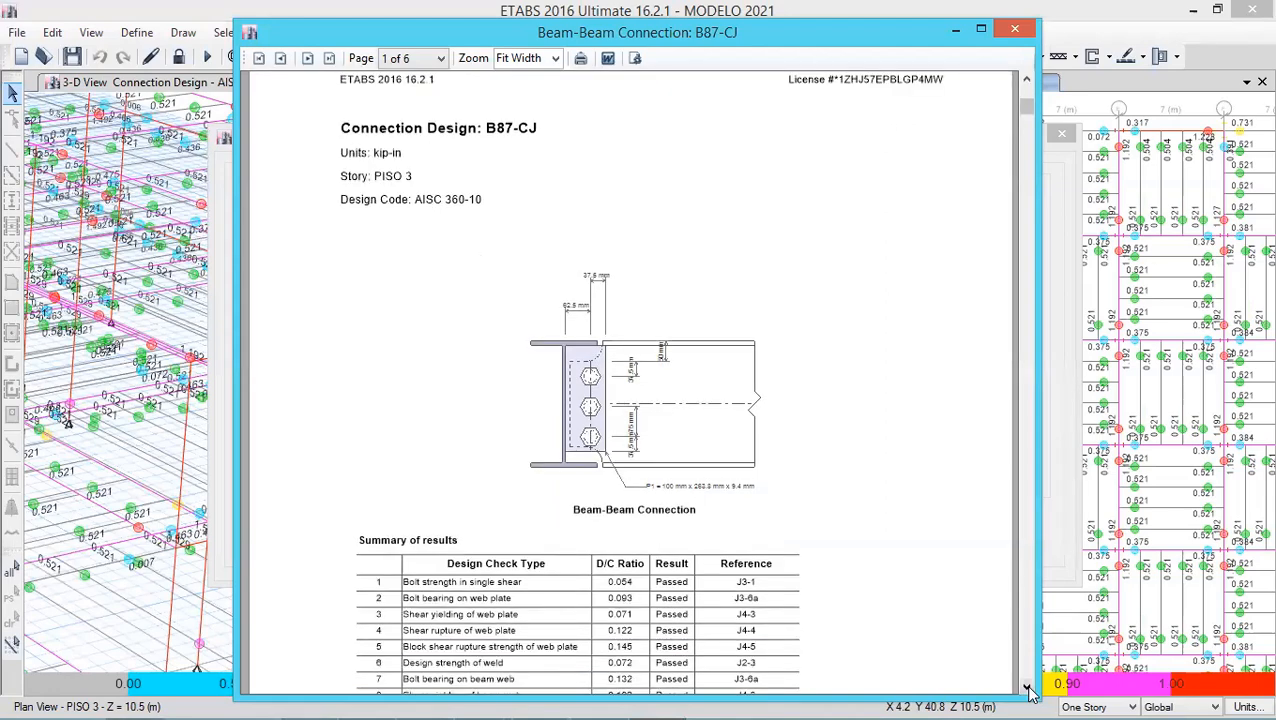
pyautogui.click(1026, 688)
pyautogui.click(1026, 688)
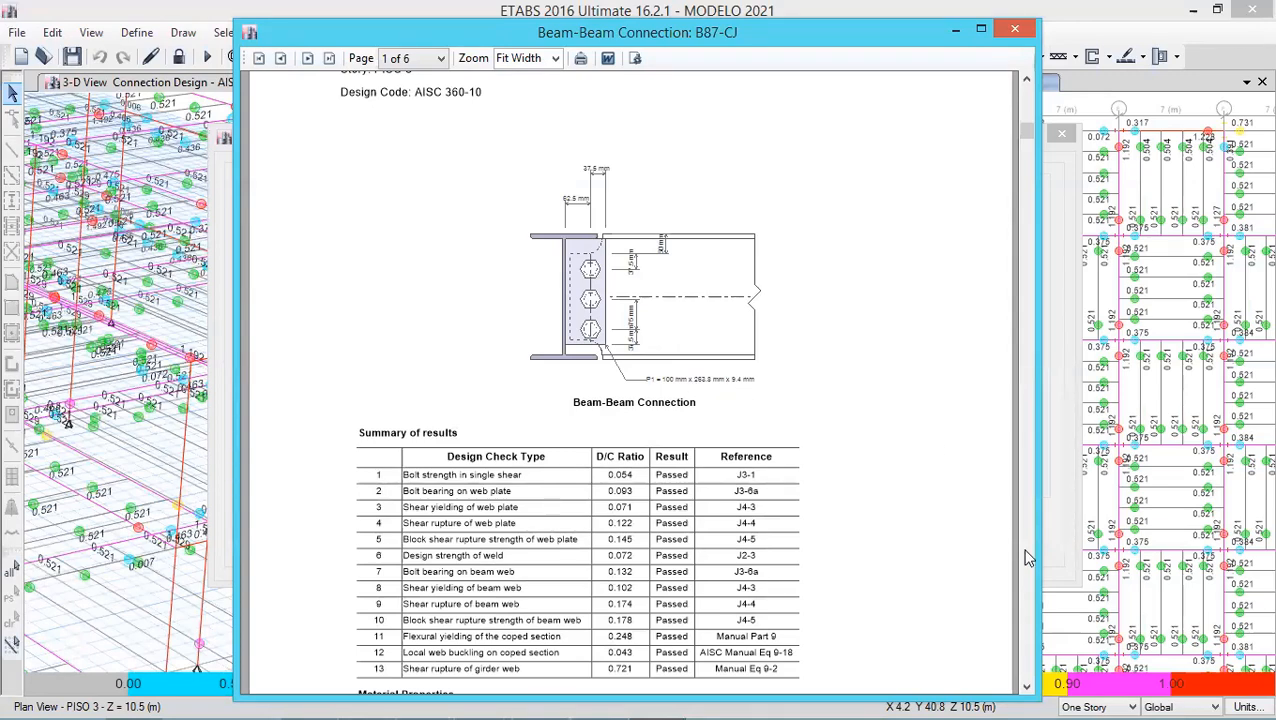
pyautogui.click(1032, 688)
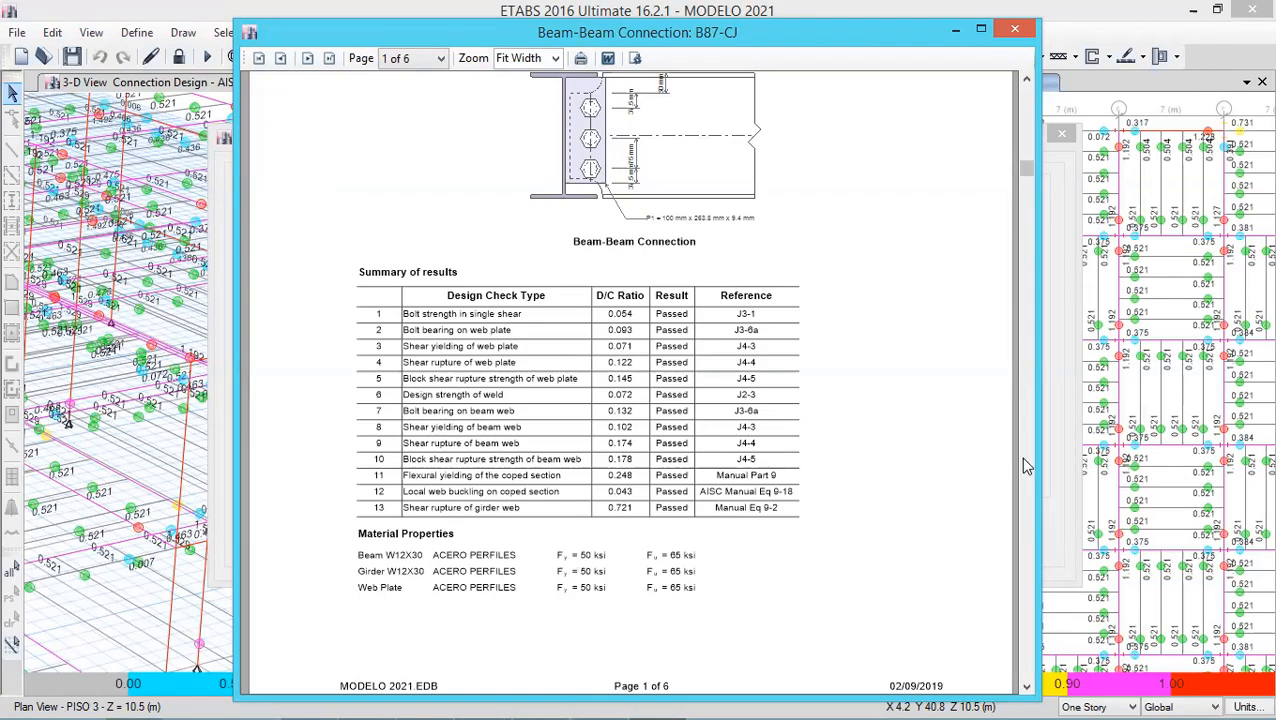
pyautogui.click(1027, 686)
pyautogui.click(1027, 686)
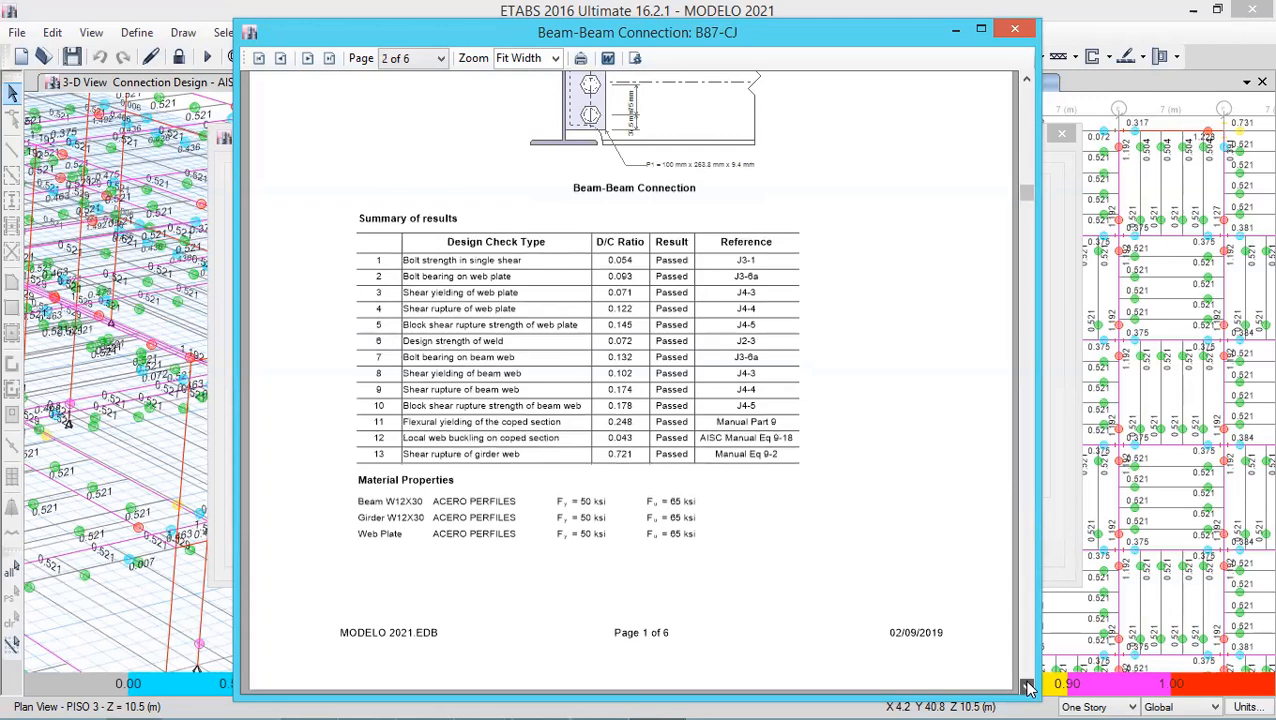
pyautogui.click(1027, 686)
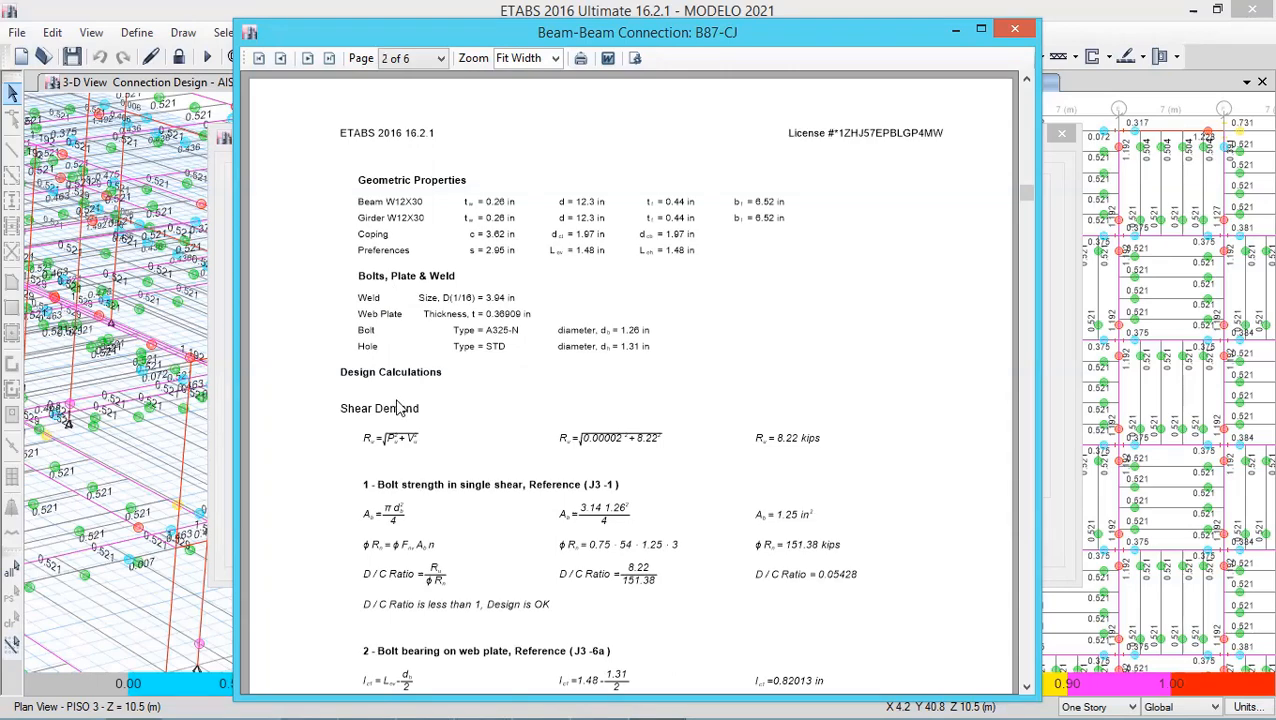
pyautogui.click(1026, 687)
pyautogui.moveTo(1027, 691); pyautogui.dragTo(1027, 691)
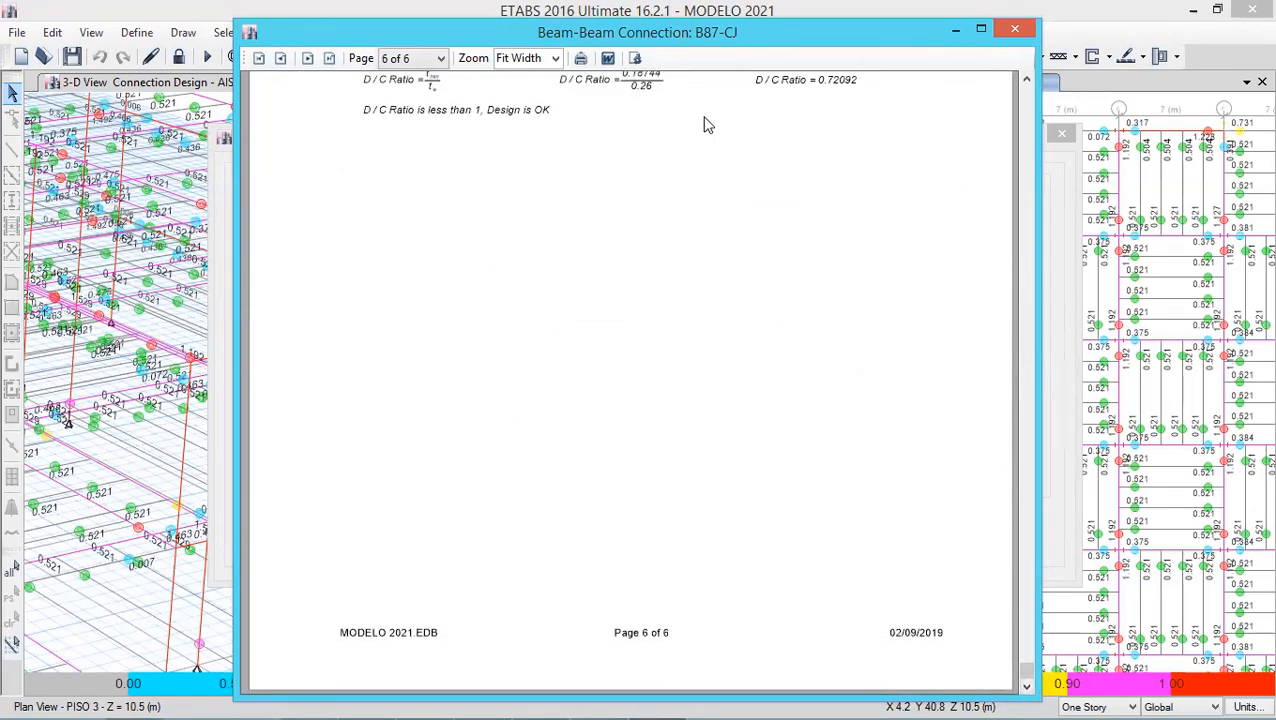
pyautogui.click(1015, 34)
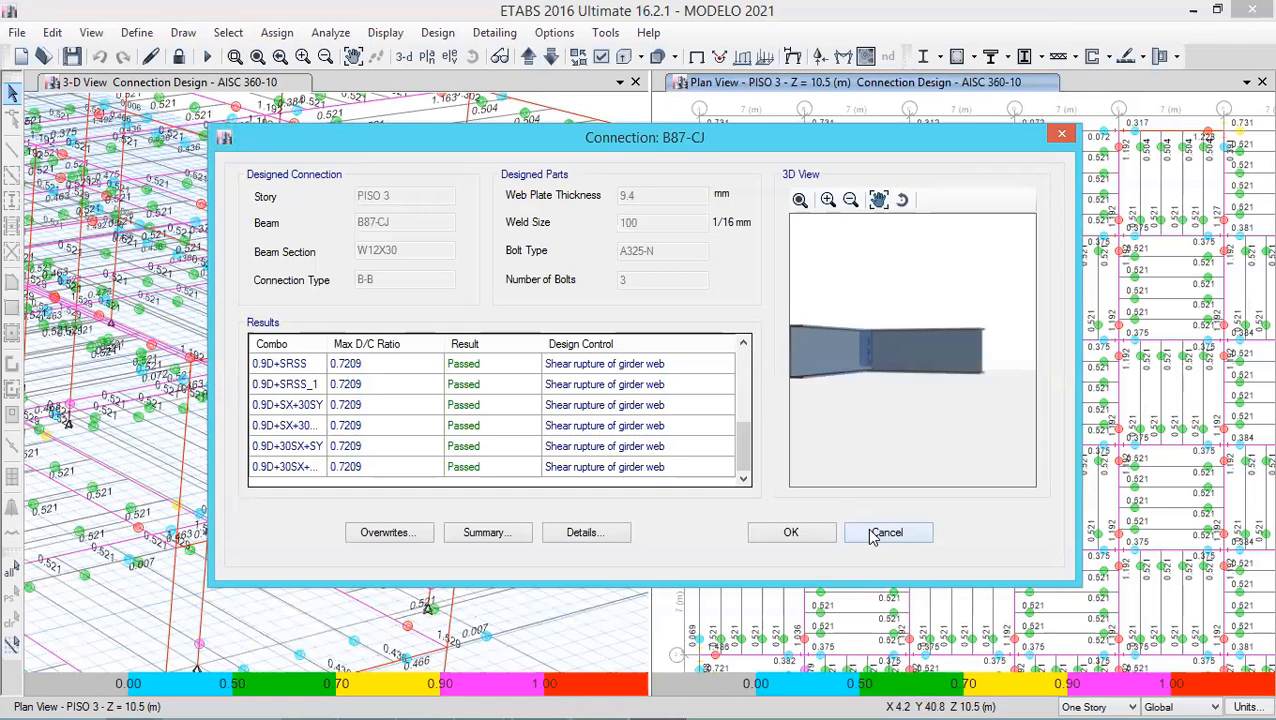
# - Open the plate thickness calculator in the B87-CJ connection overwrites, then cancel both without changes
pyautogui.click(399, 539)
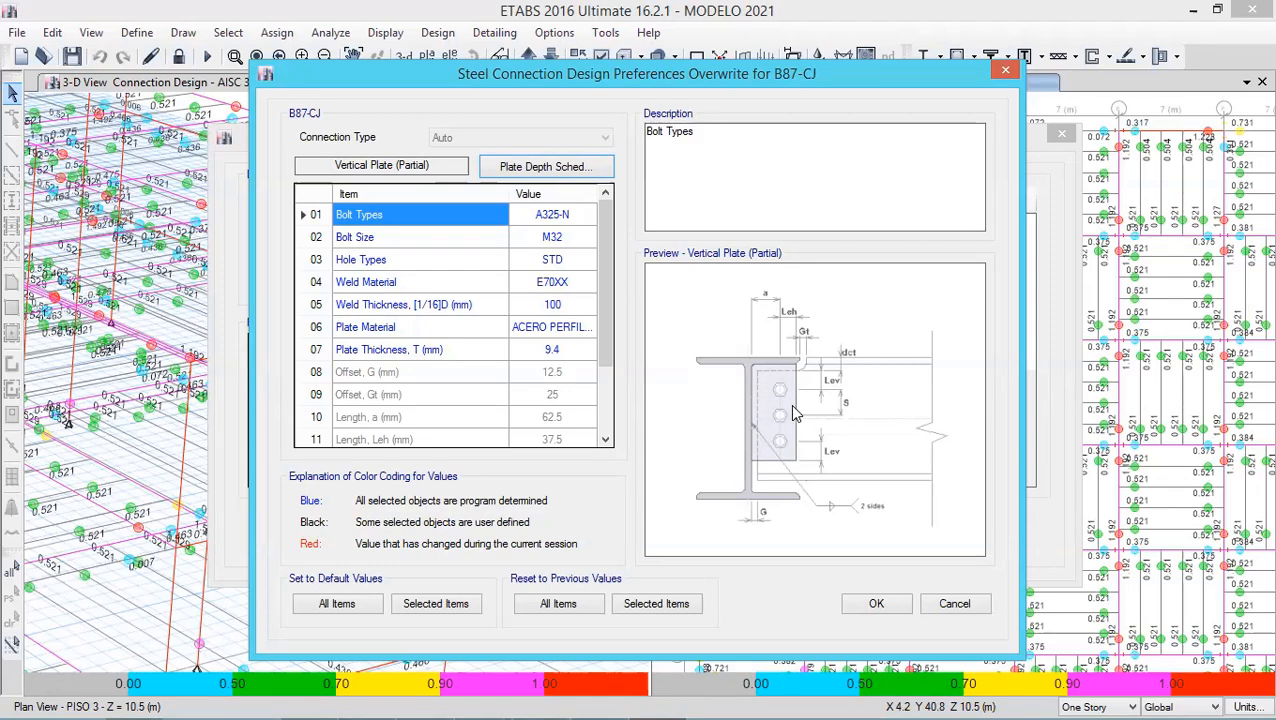
pyautogui.click(579, 356)
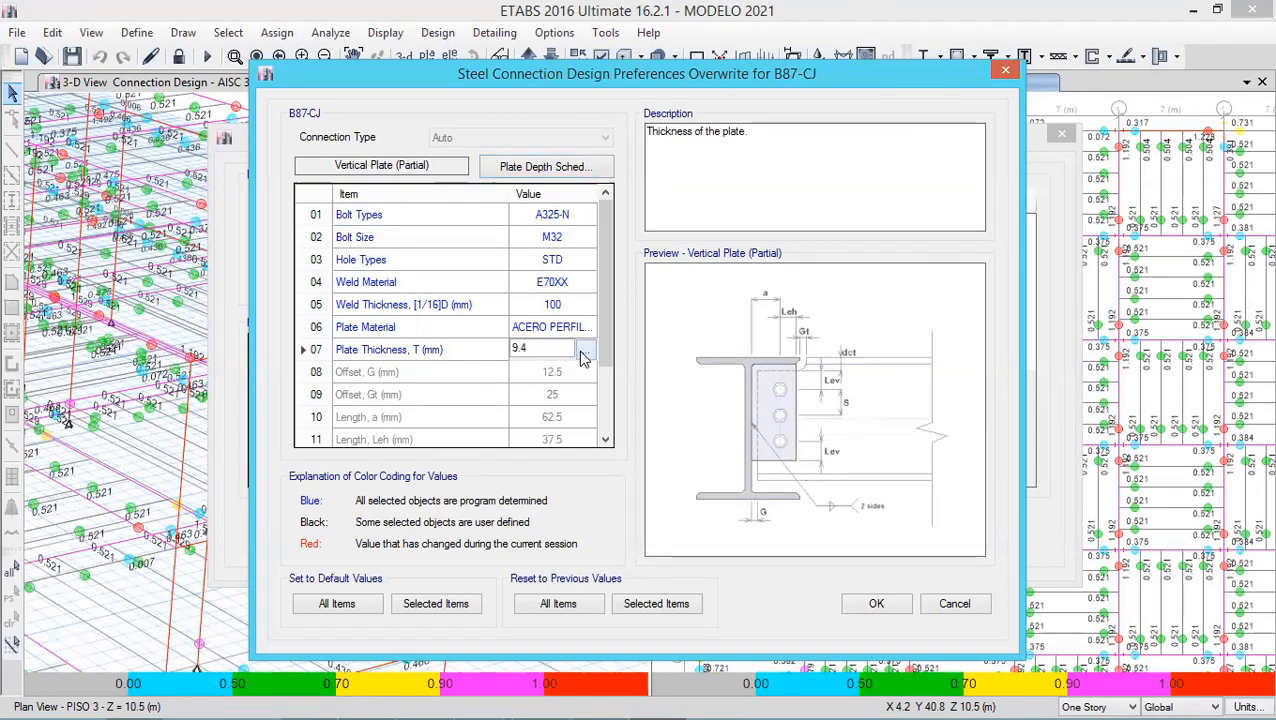
pyautogui.click(585, 350)
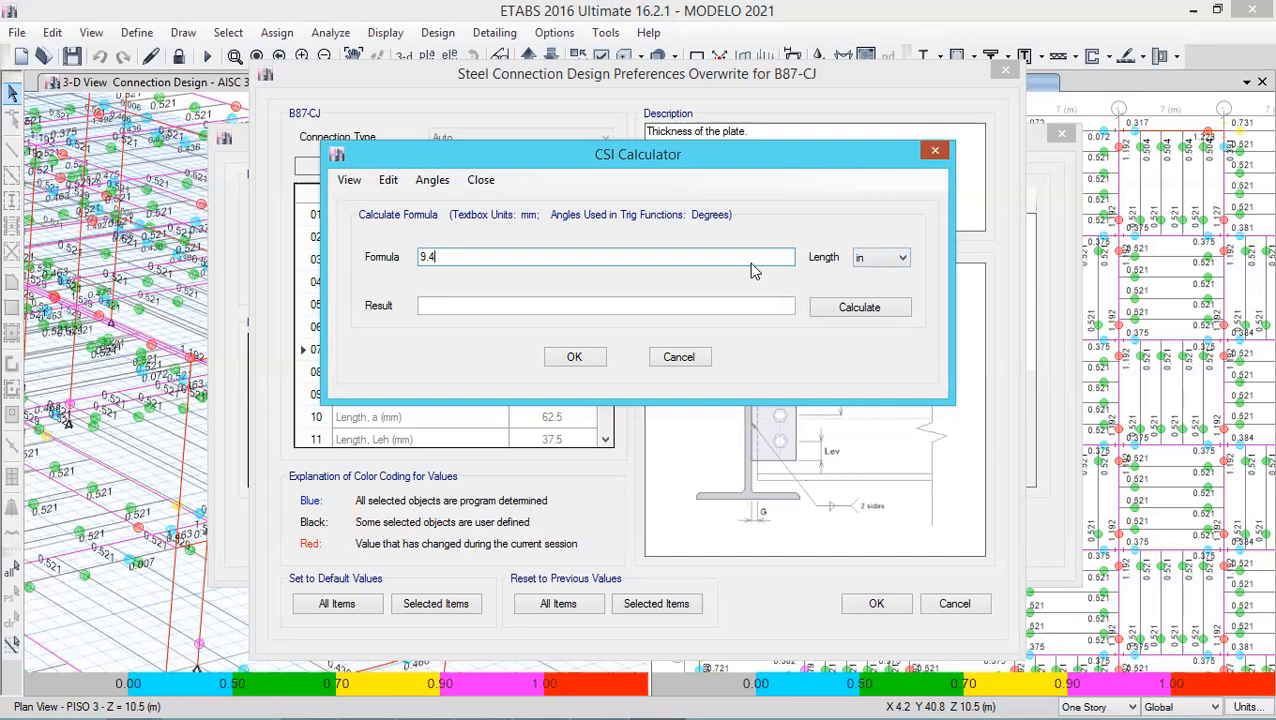
pyautogui.click(934, 150)
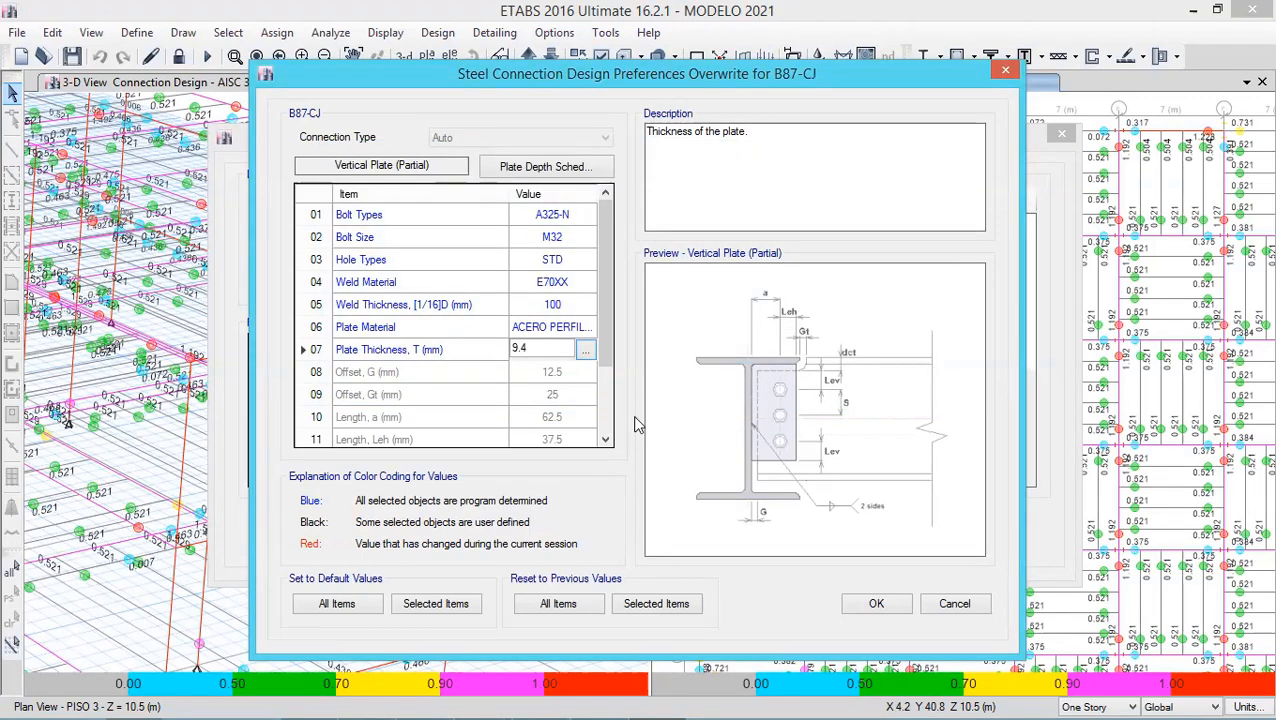
pyautogui.click(954, 604)
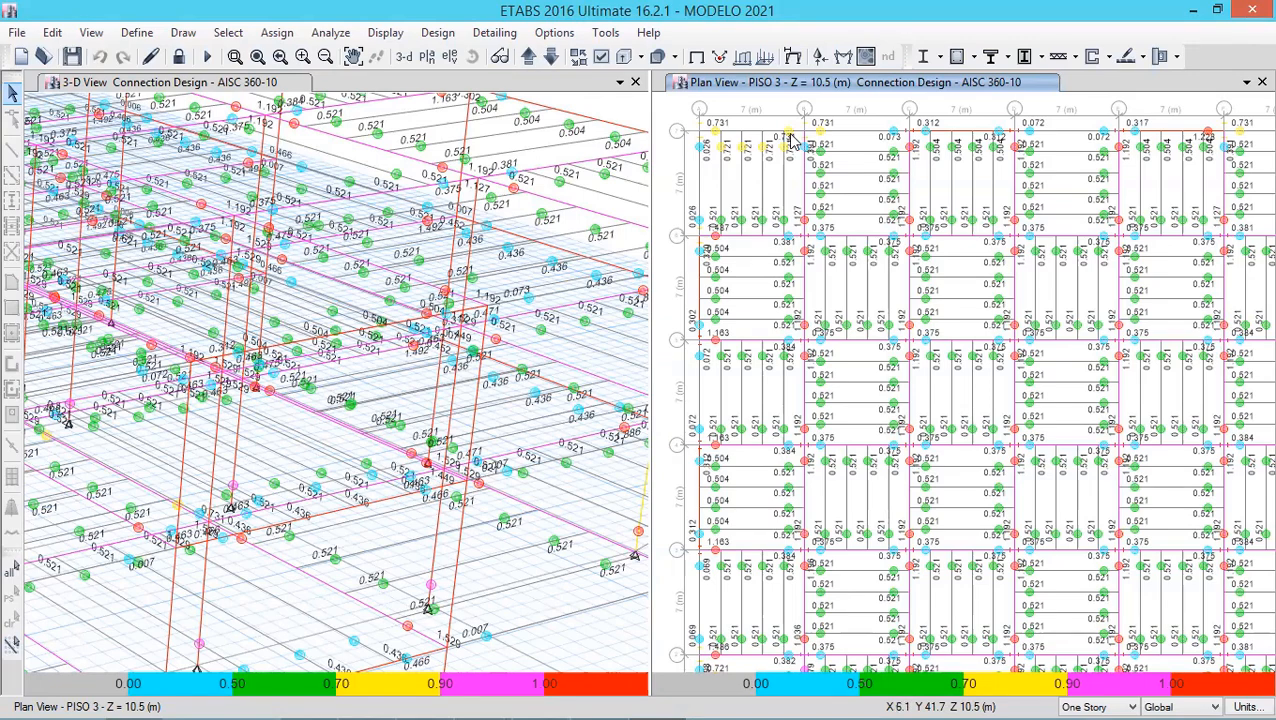
# - Open the connection design results of neighbouring beam connection B231-CI and scroll through its load combinations
pyautogui.click(820, 180)
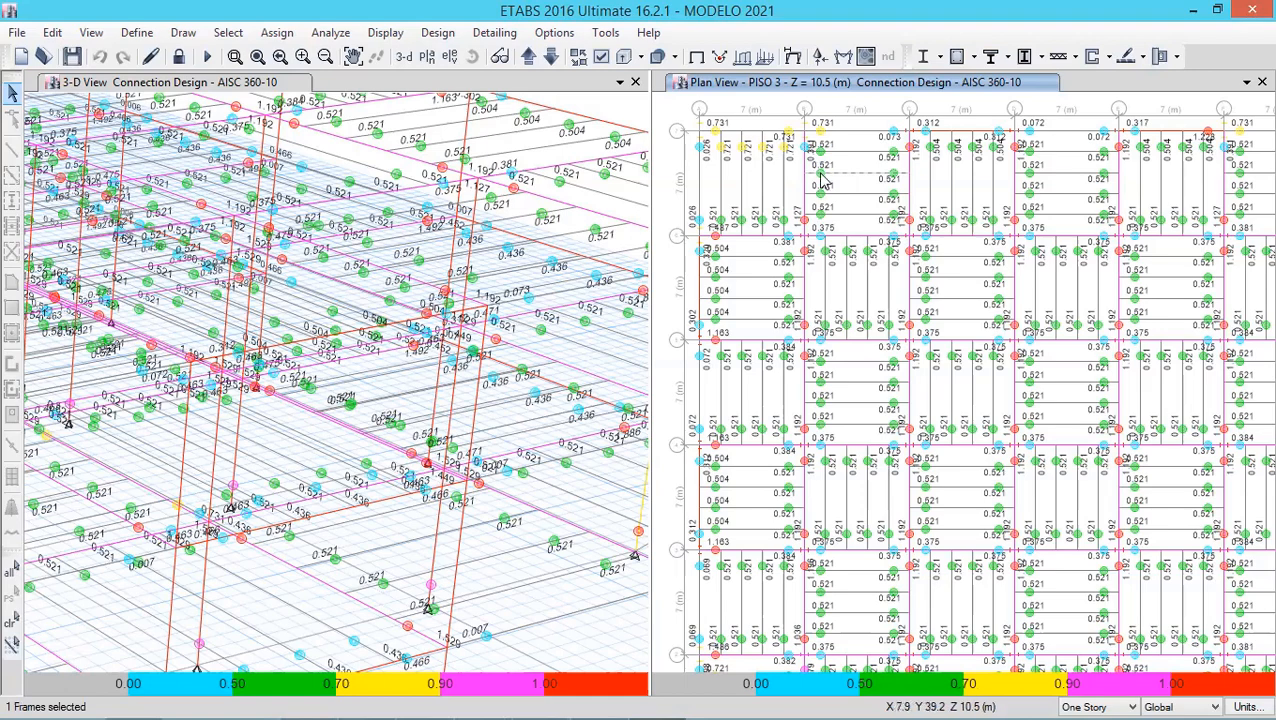
pyautogui.rightClick(820, 174)
pyautogui.moveTo(897, 365)
pyautogui.mouseDown()
pyautogui.moveTo(909, 333)
pyautogui.moveTo(917, 367)
pyautogui.mouseUp()
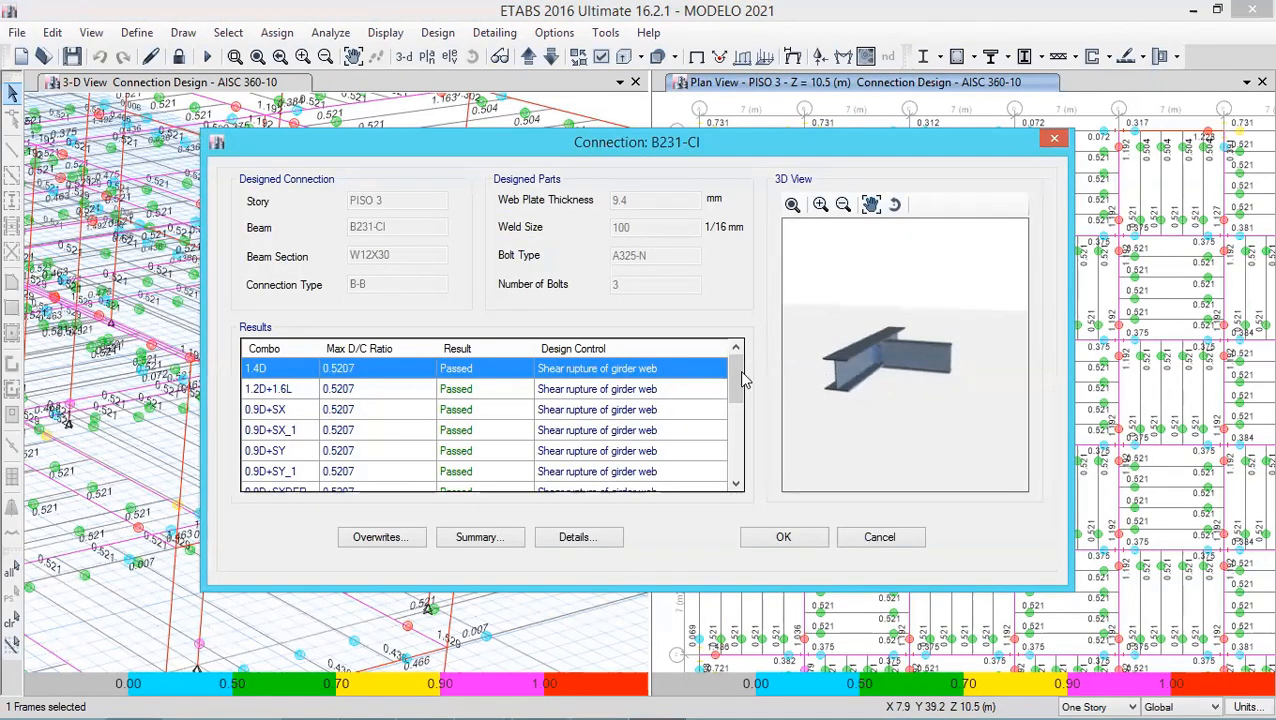
pyautogui.moveTo(741, 370); pyautogui.dragTo(735, 468)
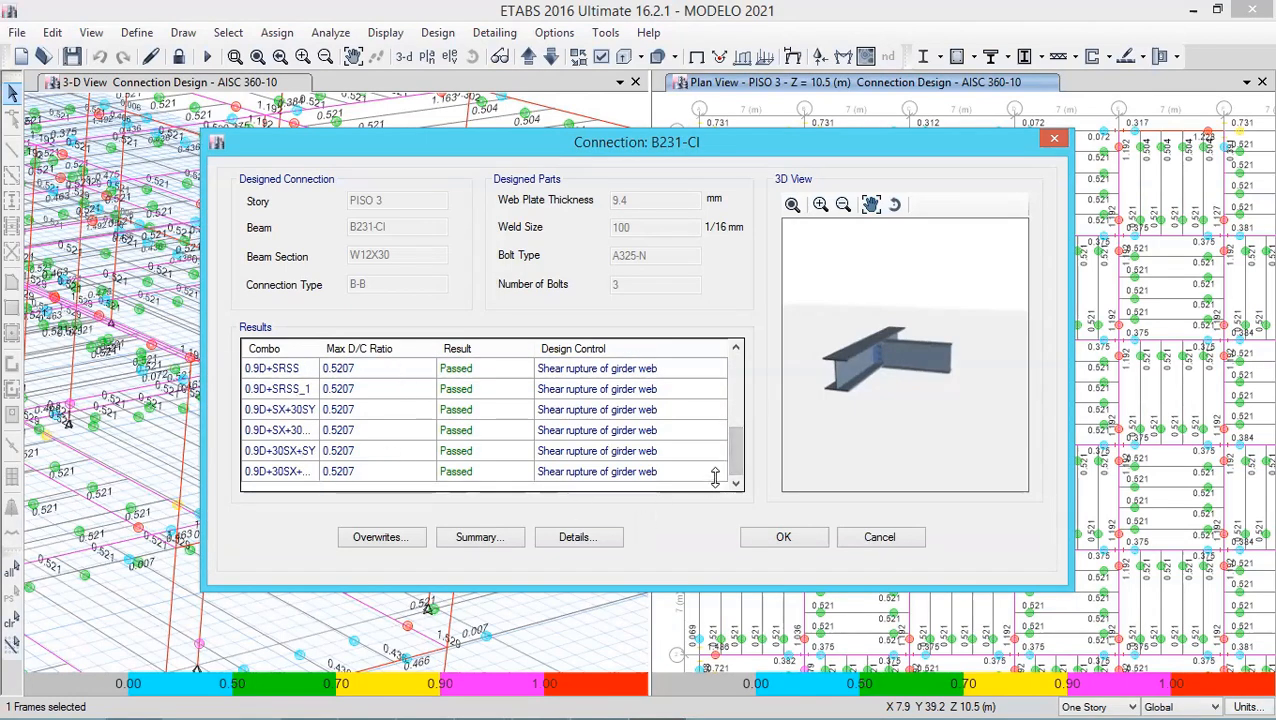
pyautogui.moveTo(735, 456); pyautogui.dragTo(737, 385)
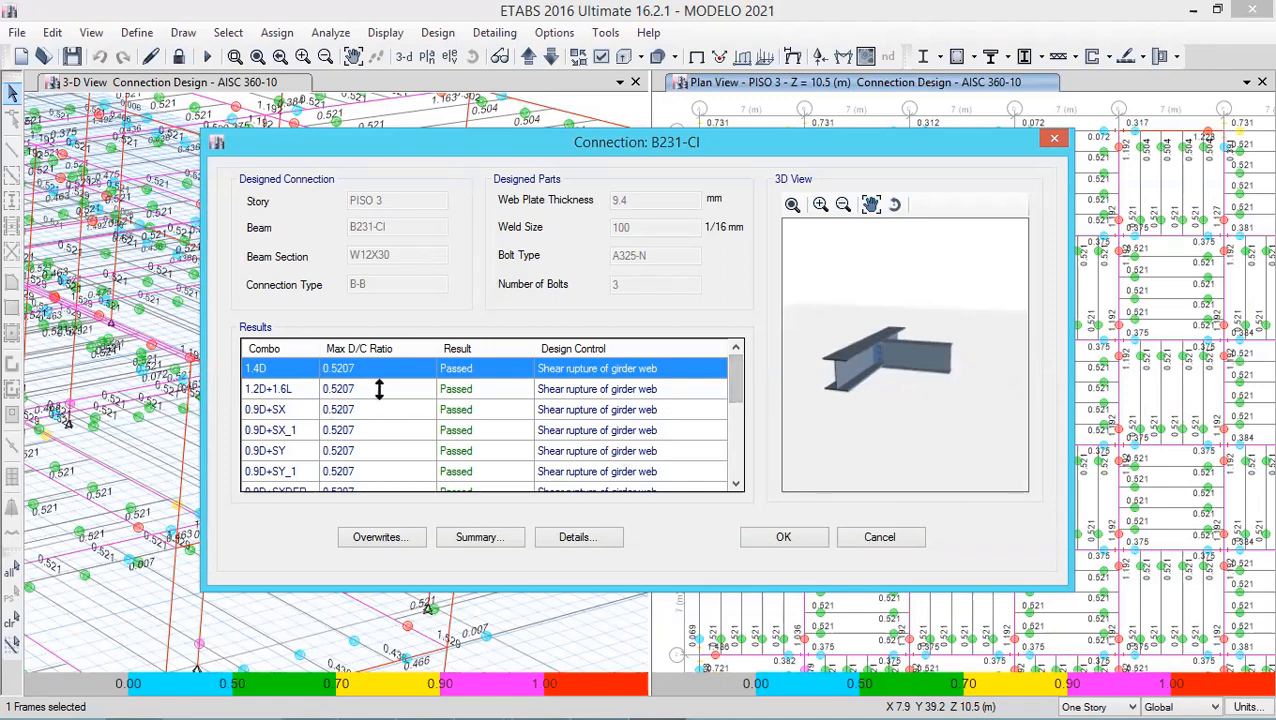
# - Open the B231-CI detailed calculation report, review its results summary, and close the report and dialog
pyautogui.click(590, 537)
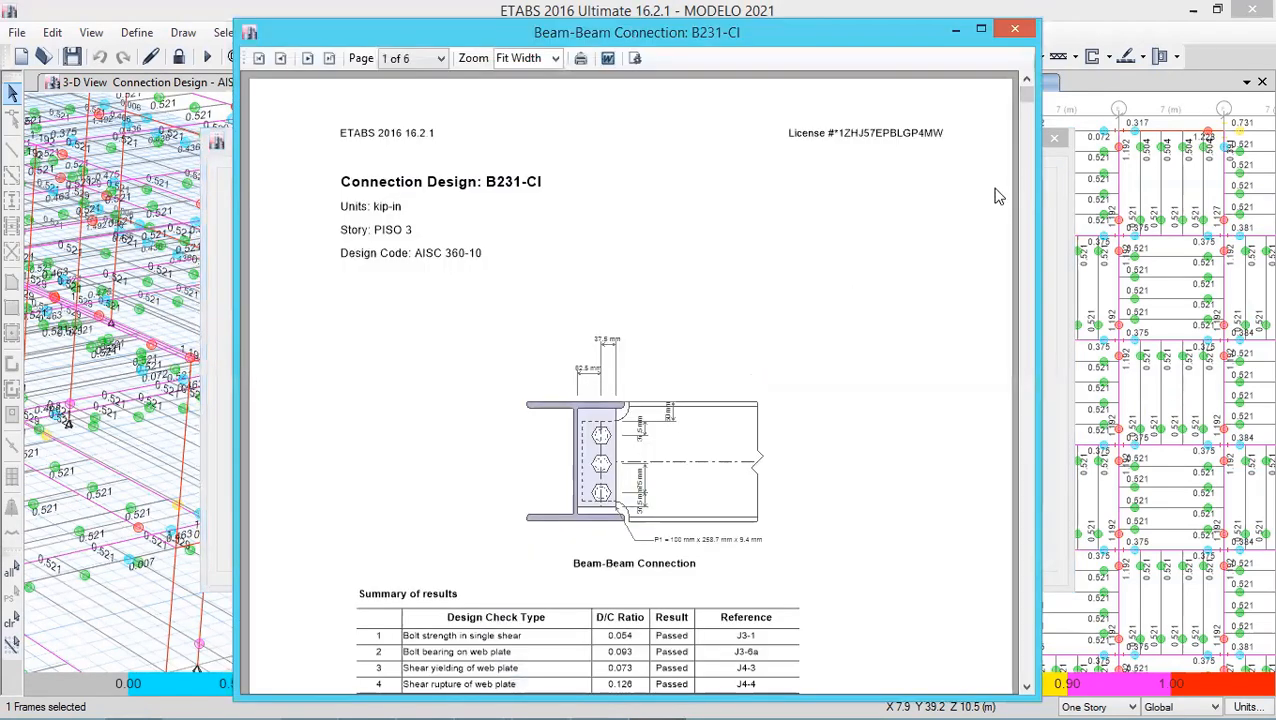
pyautogui.moveTo(1023, 95); pyautogui.dragTo(1012, 178)
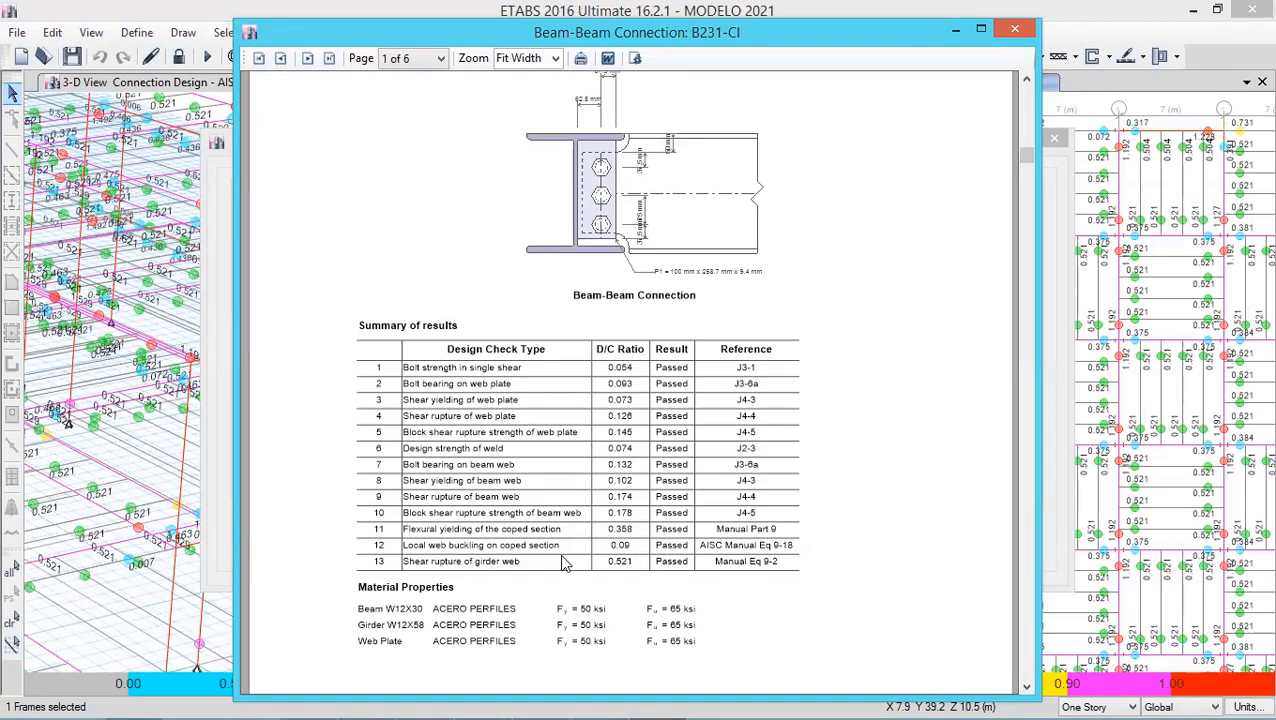
pyautogui.click(1016, 36)
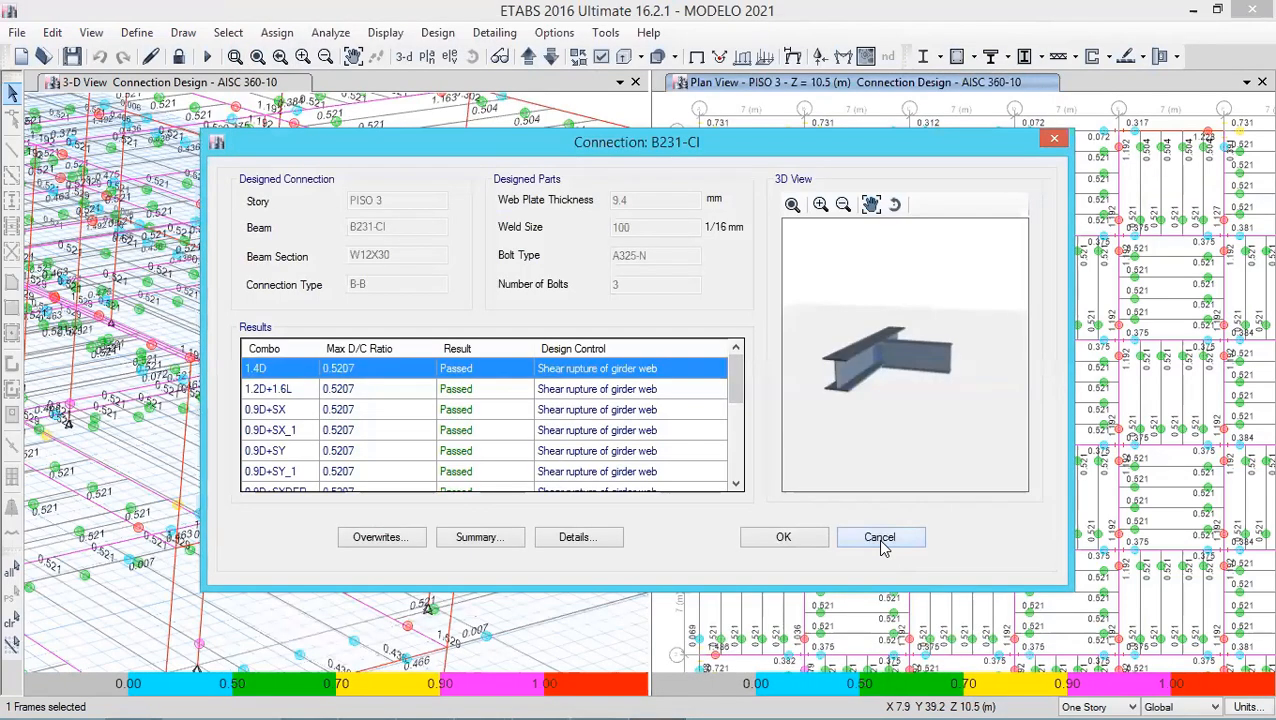
pyautogui.click(880, 539)
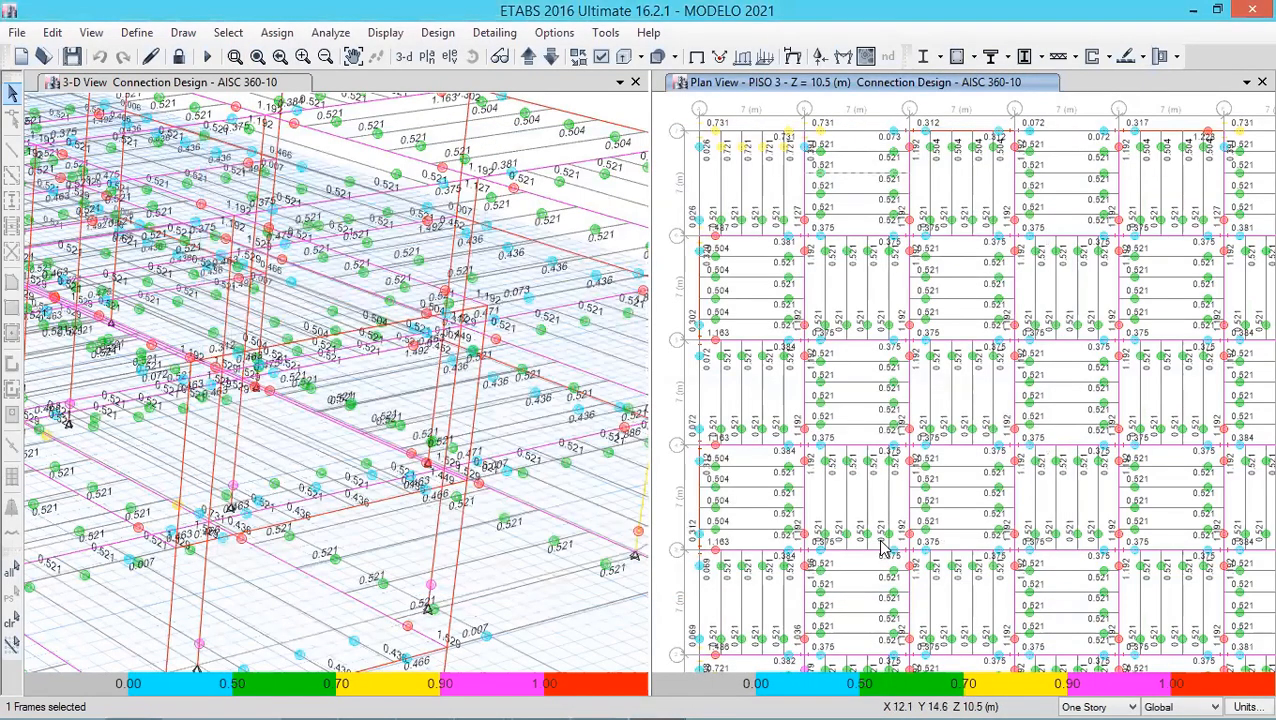
# - Open the connection design of beam B11-CJ and zoom and rotate its 3D connection view
pyautogui.rightClick(810, 258)
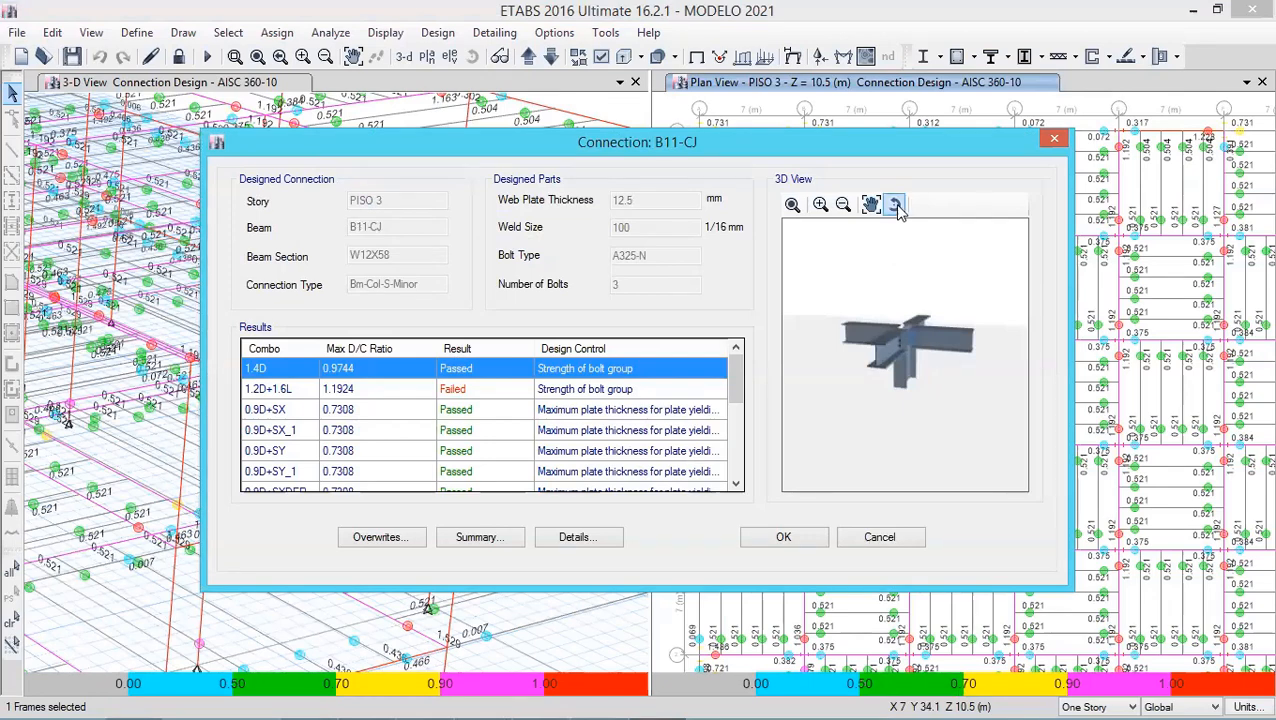
pyautogui.moveTo(907, 260); pyautogui.dragTo(911, 385)
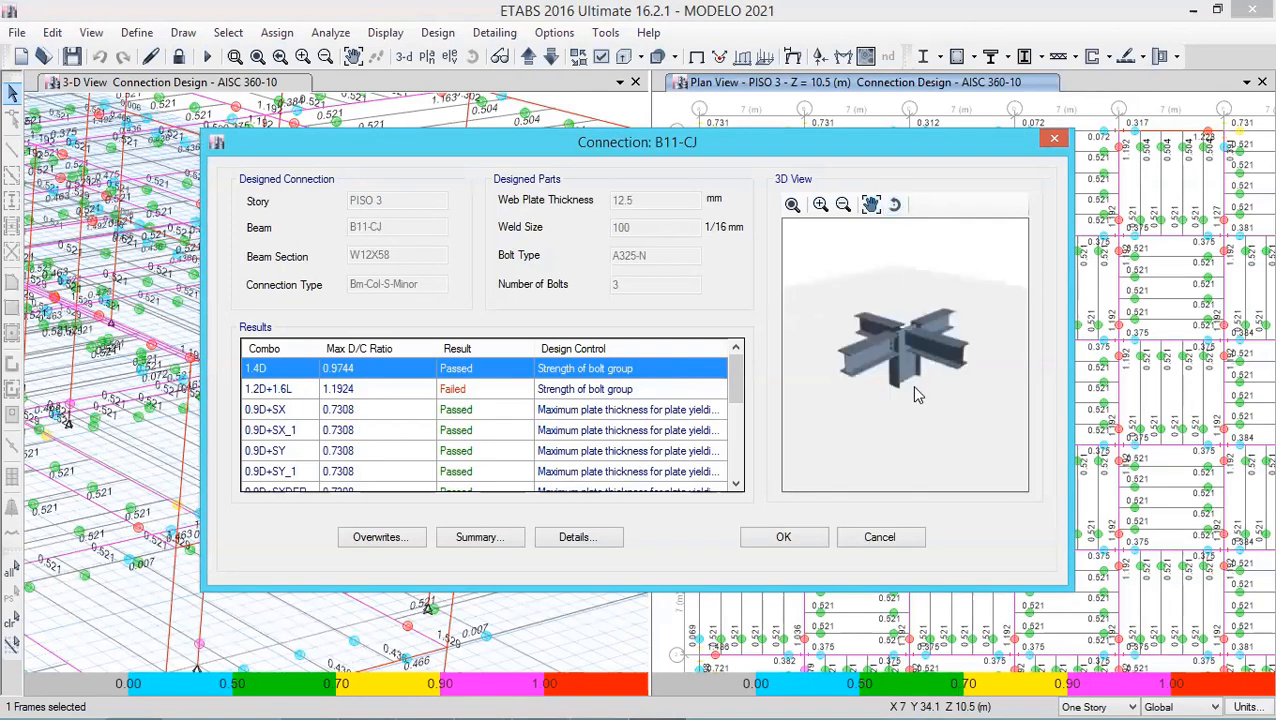
pyautogui.click(821, 205)
pyautogui.click(821, 207)
pyautogui.click(821, 207)
pyautogui.click(821, 207)
pyautogui.click(821, 207)
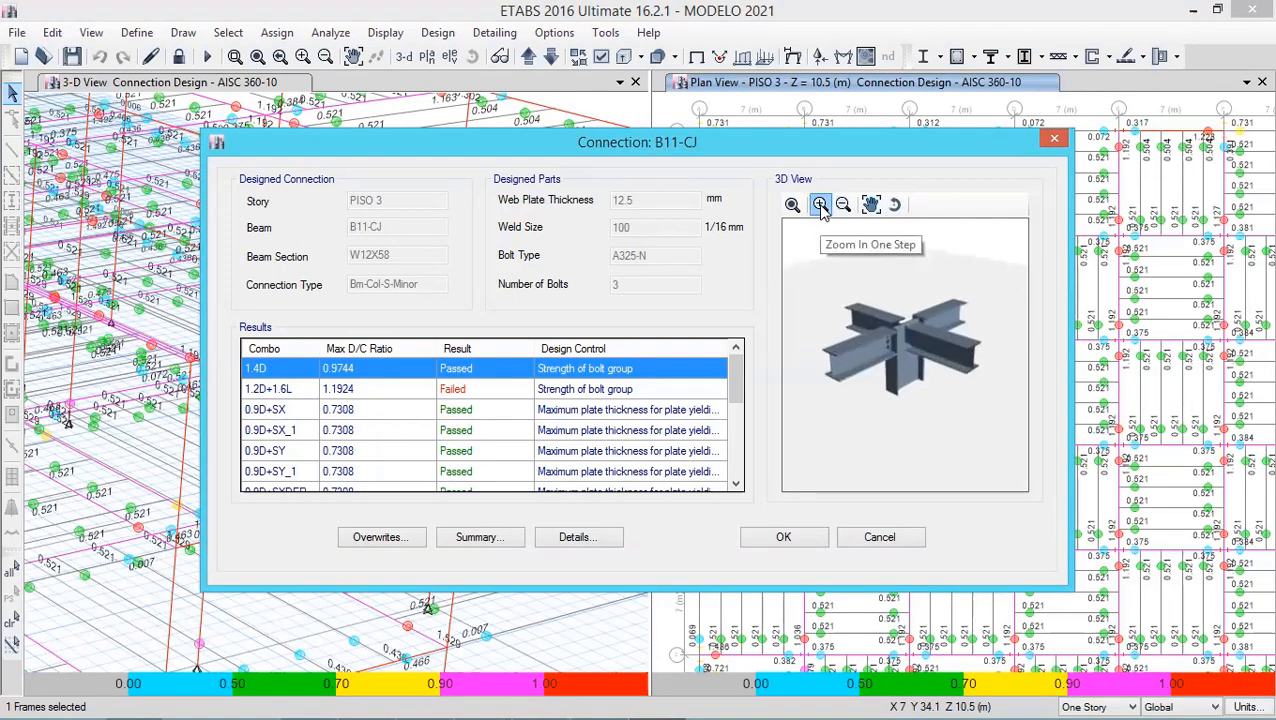
pyautogui.click(821, 207)
pyautogui.click(821, 207)
pyautogui.click(821, 207)
pyautogui.click(821, 207)
pyautogui.click(821, 207)
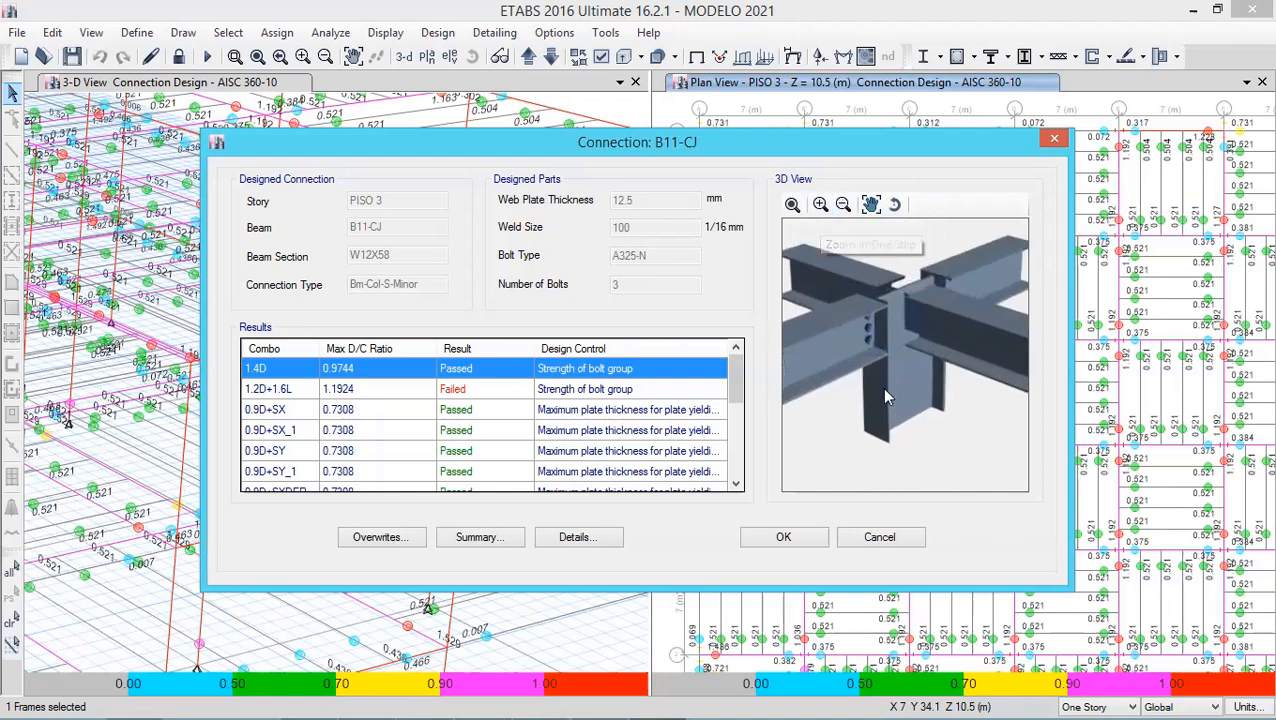
pyautogui.moveTo(891, 372); pyautogui.dragTo(891, 381)
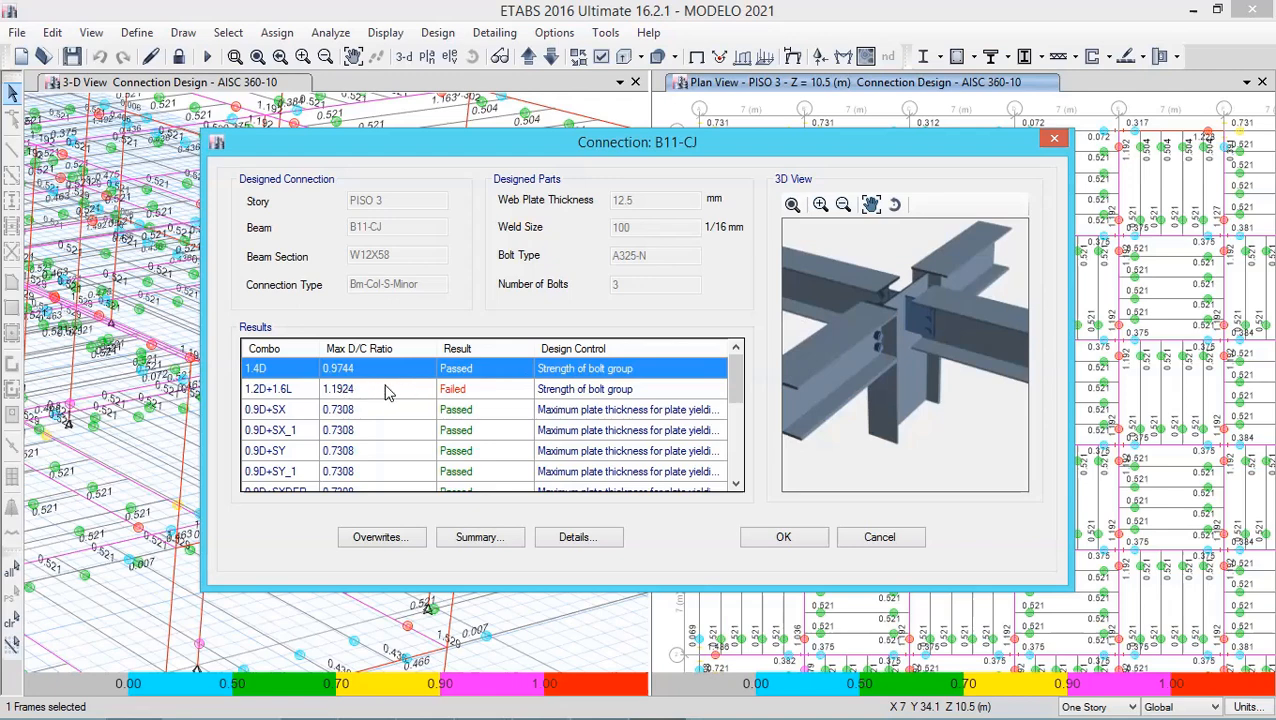
# - Select the failing 1.2D+1.6L combination, open the B11-CJ summary report, scroll through it and close it
pyautogui.click(632, 393)
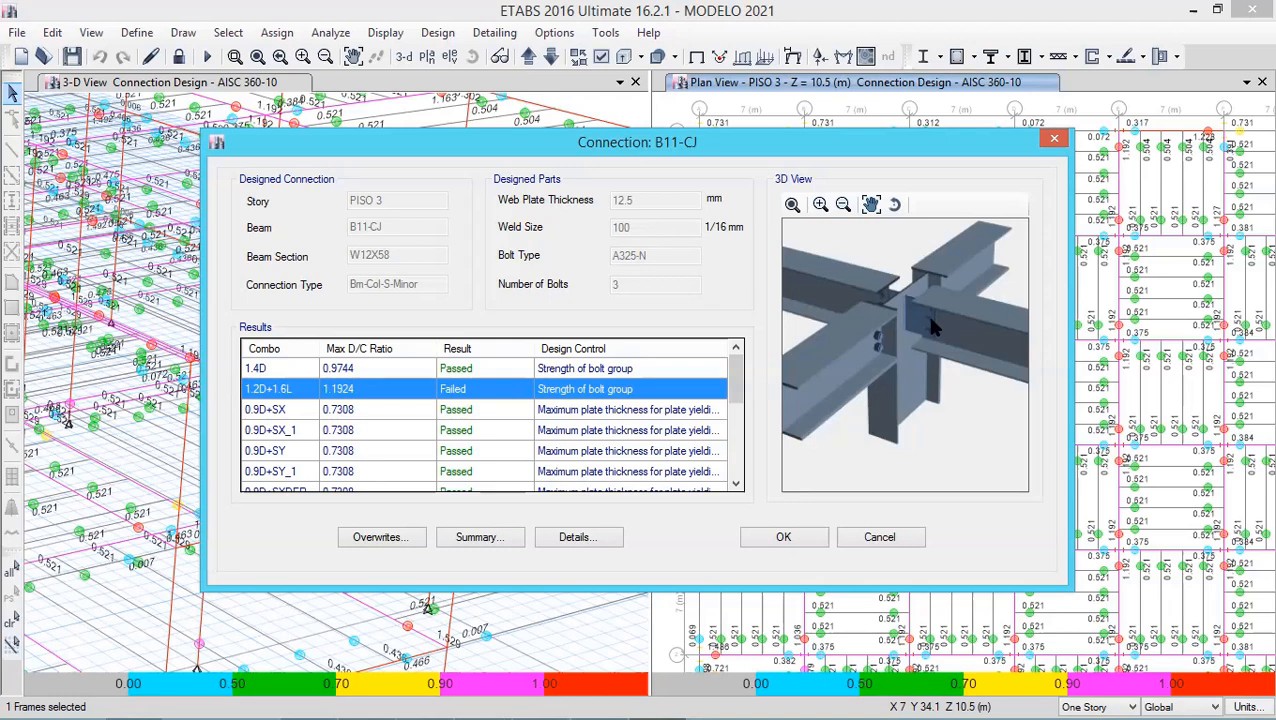
pyautogui.click(580, 537)
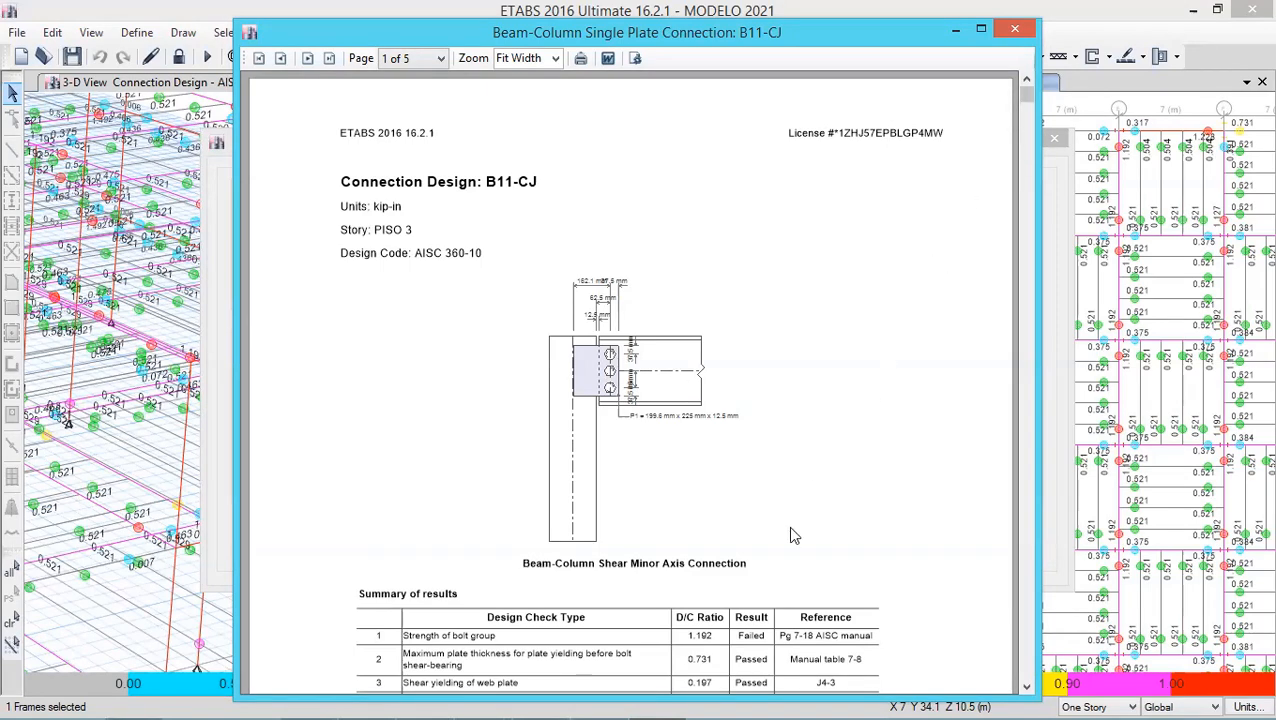
pyautogui.moveTo(1028, 100); pyautogui.dragTo(1033, 127)
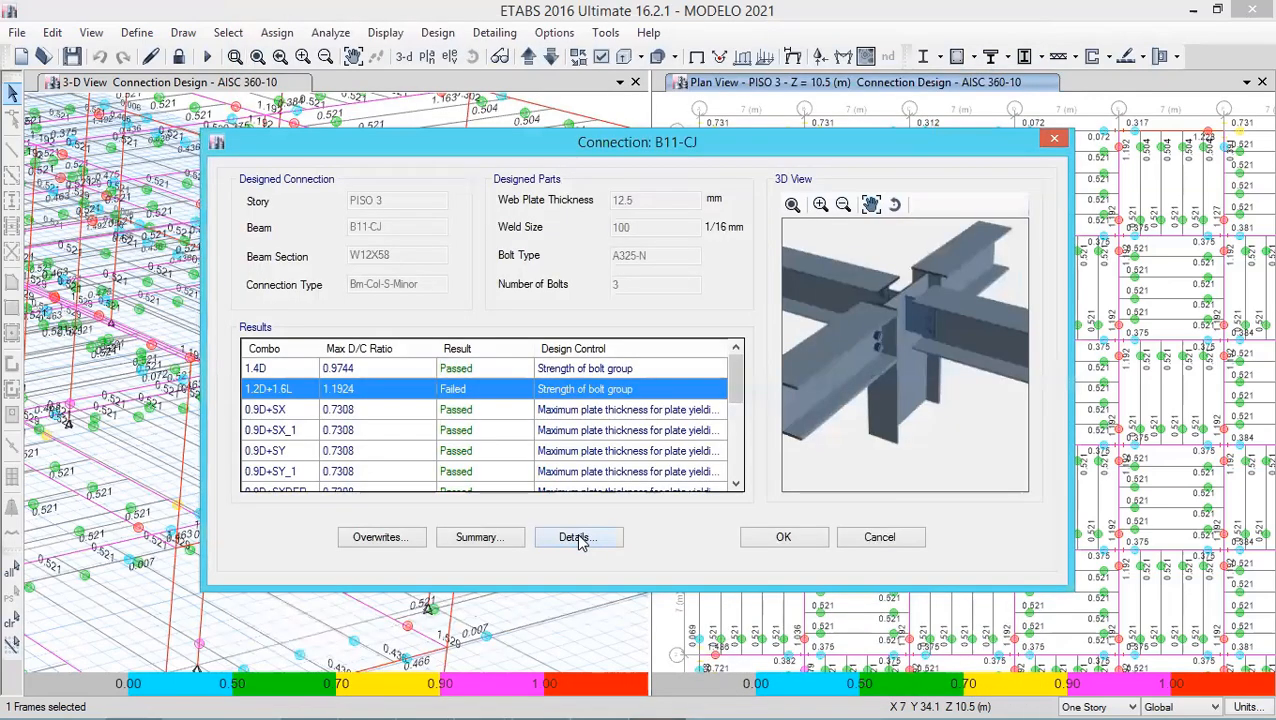
pyautogui.click(579, 538)
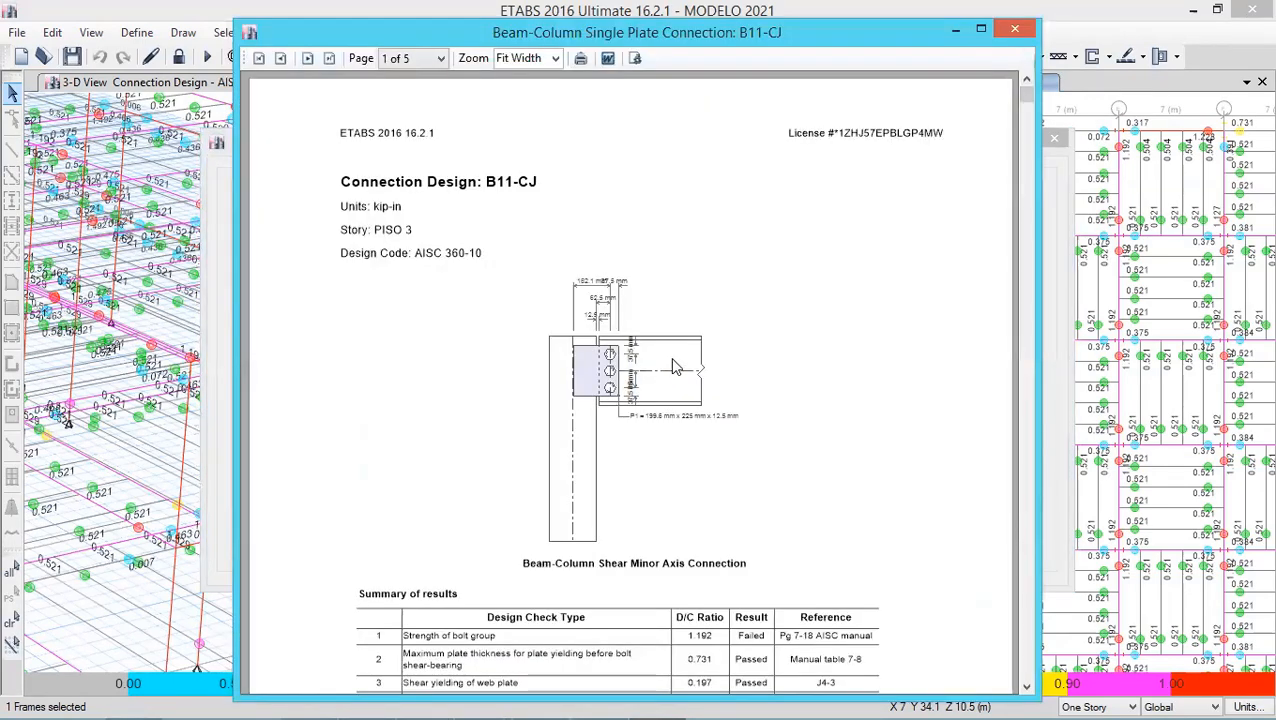
pyautogui.click(1015, 29)
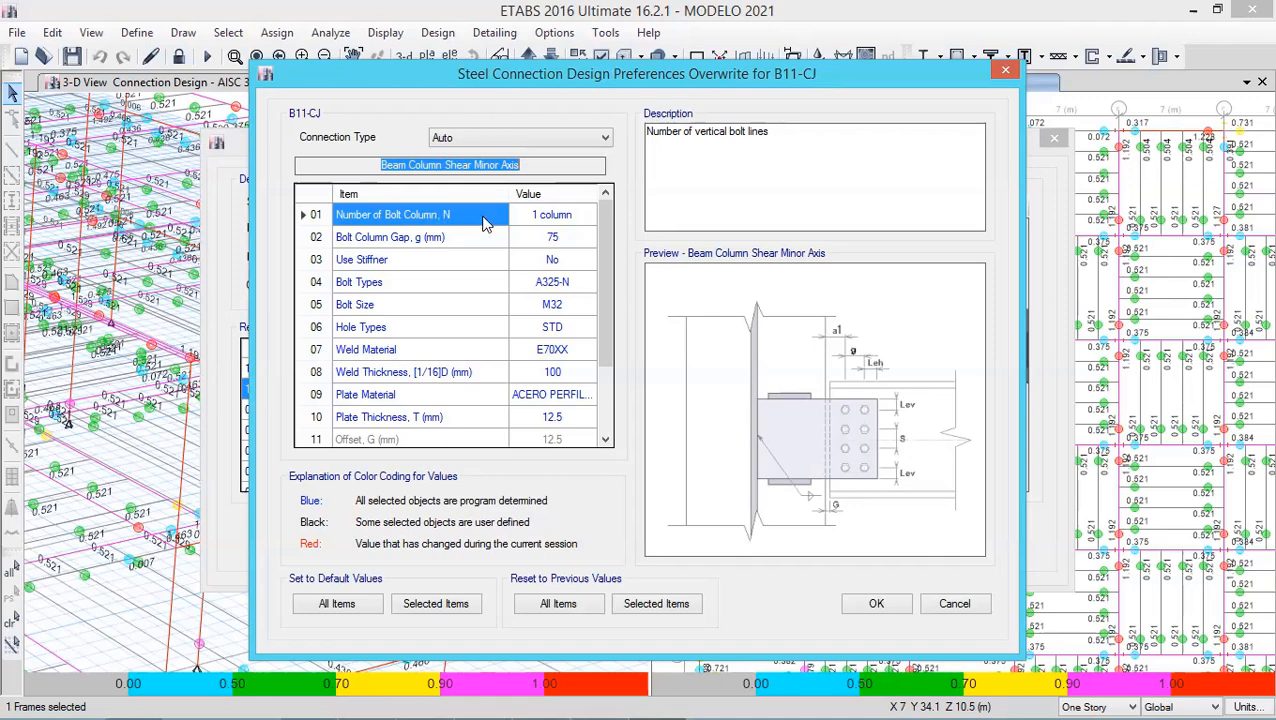
# - Set the B11-CJ connection overwrite for number of bolt columns to 2 columns
pyautogui.click(585, 222)
pyautogui.click(590, 214)
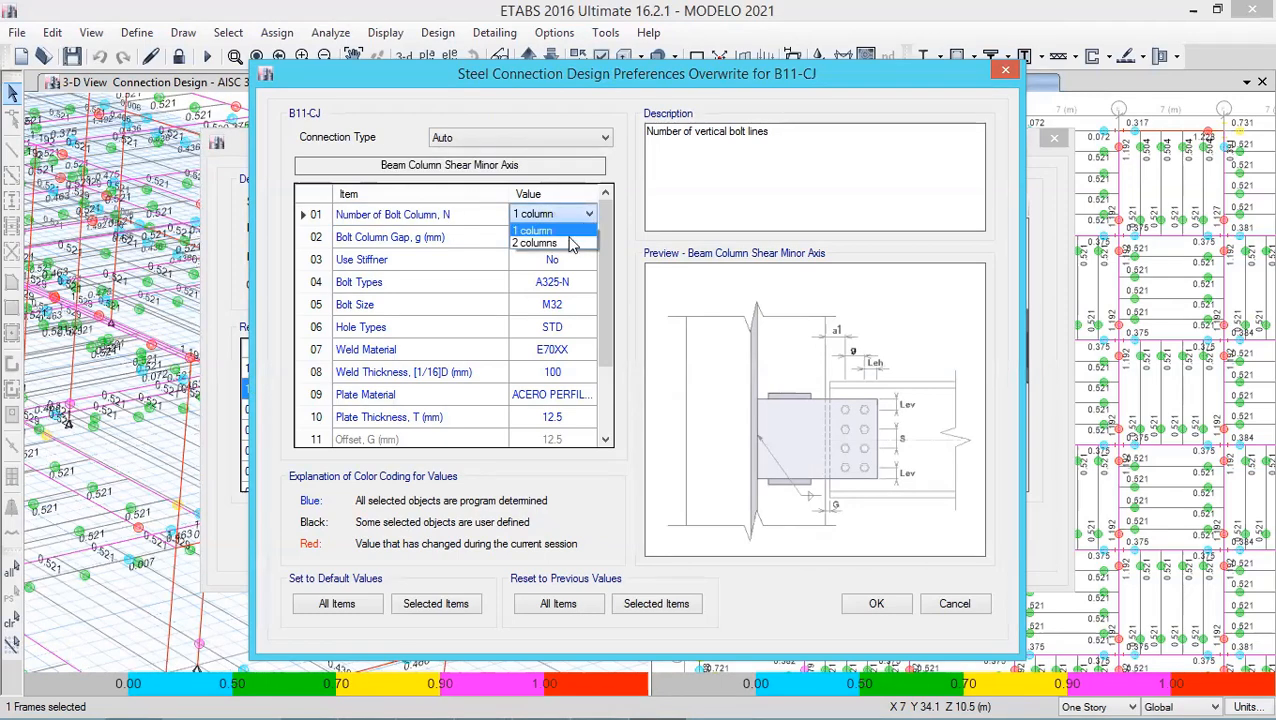
pyautogui.click(564, 243)
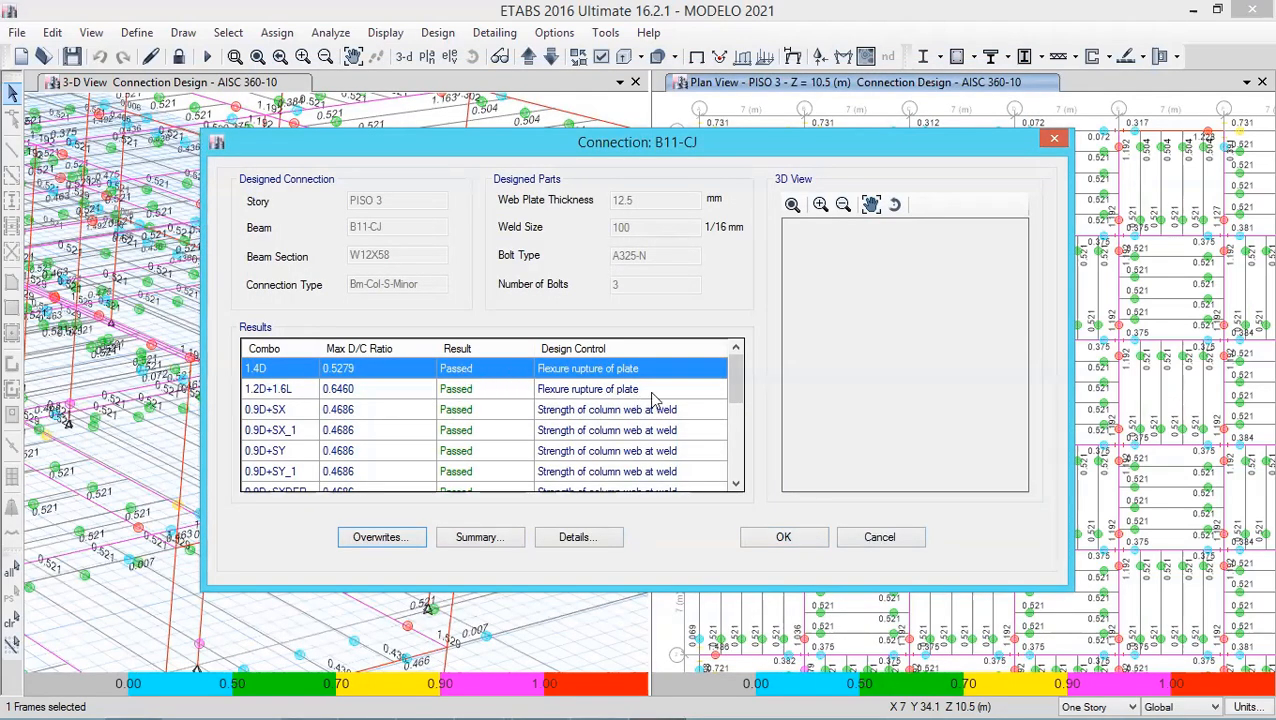
# - Review the updated B11-CJ results and its summary report, then close the report
pyautogui.moveTo(737, 377)
pyautogui.mouseDown()
pyautogui.moveTo(738, 396)
pyautogui.moveTo(739, 359)
pyautogui.mouseUp()
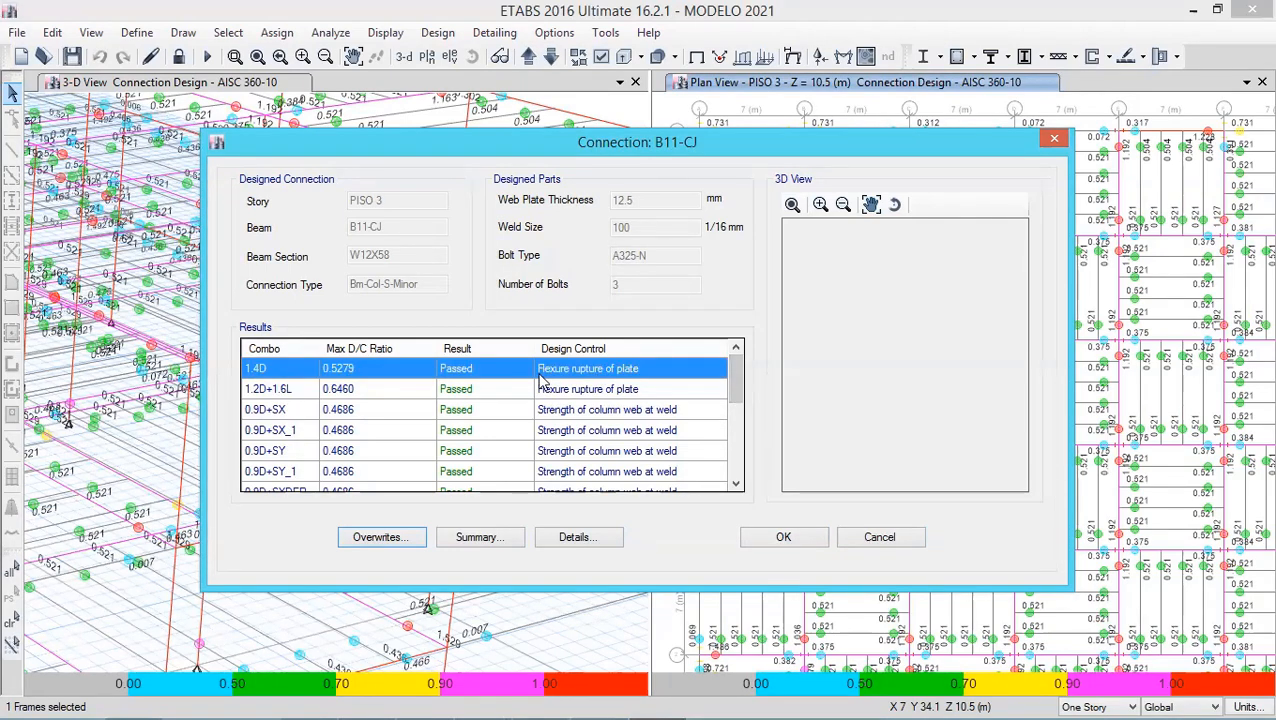
pyautogui.click(589, 539)
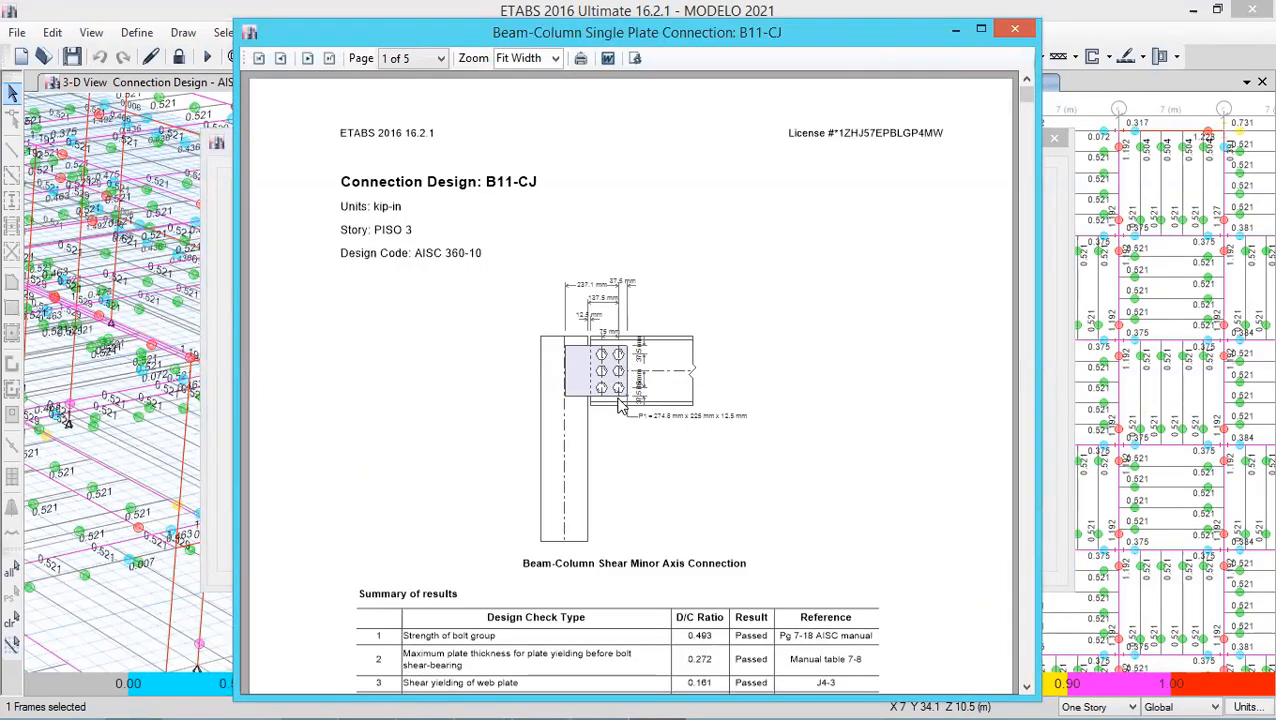
pyautogui.moveTo(1028, 104); pyautogui.dragTo(1030, 178)
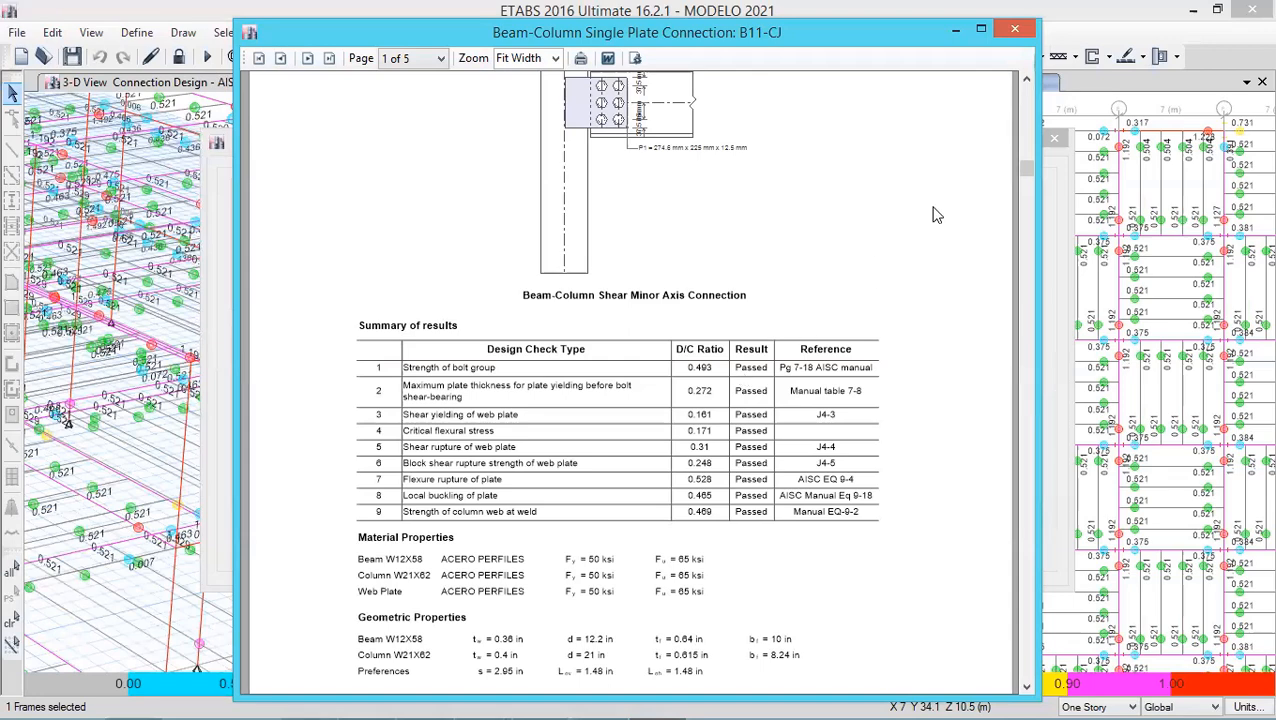
pyautogui.click(1027, 81)
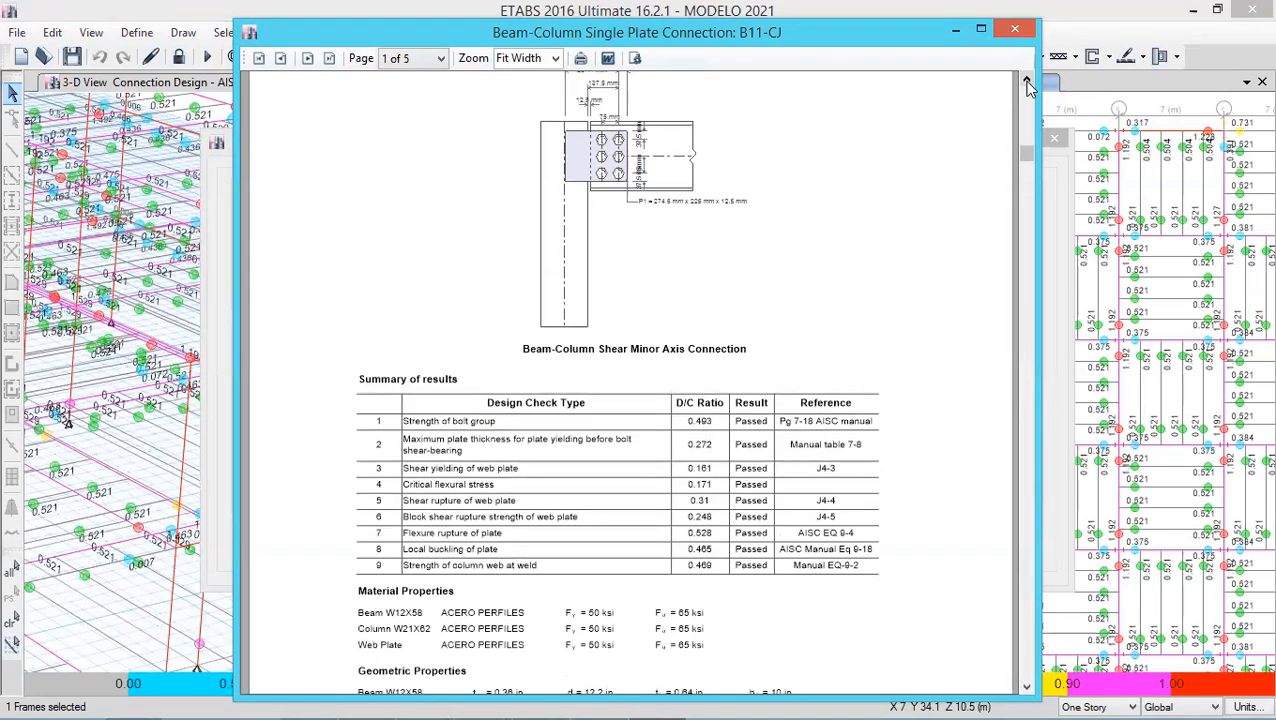
pyautogui.click(1027, 81)
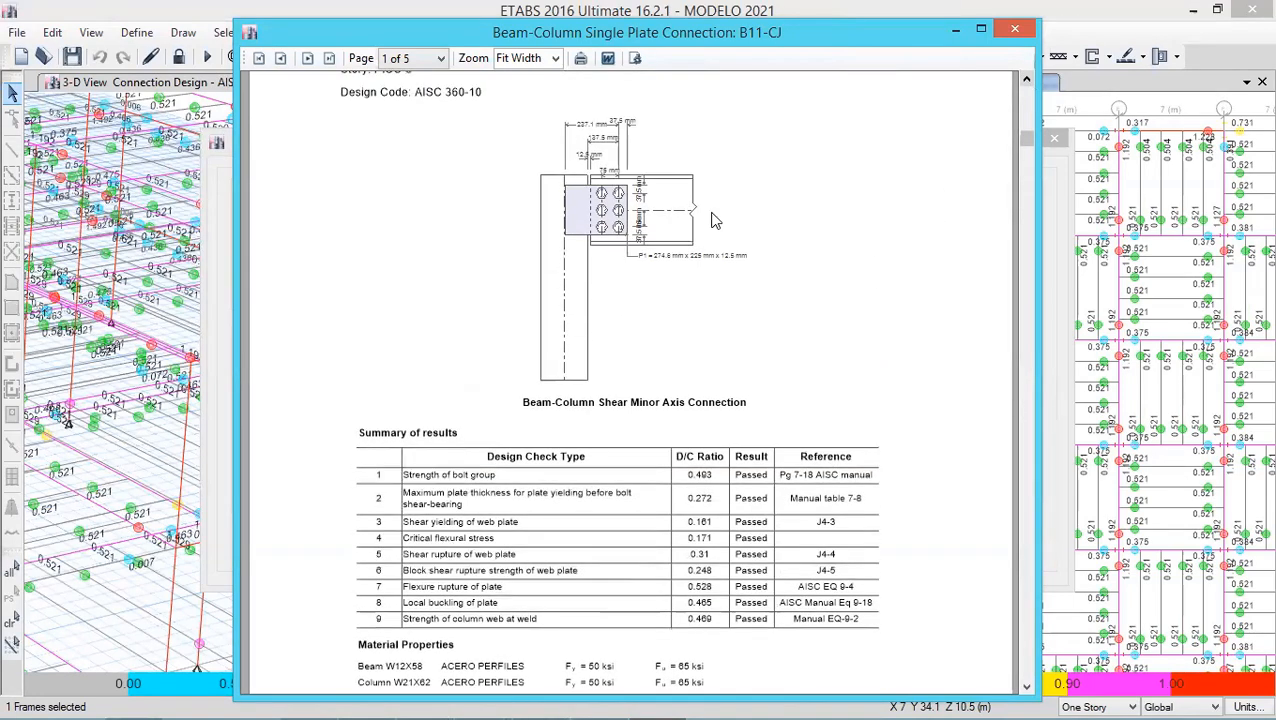
pyautogui.click(1015, 30)
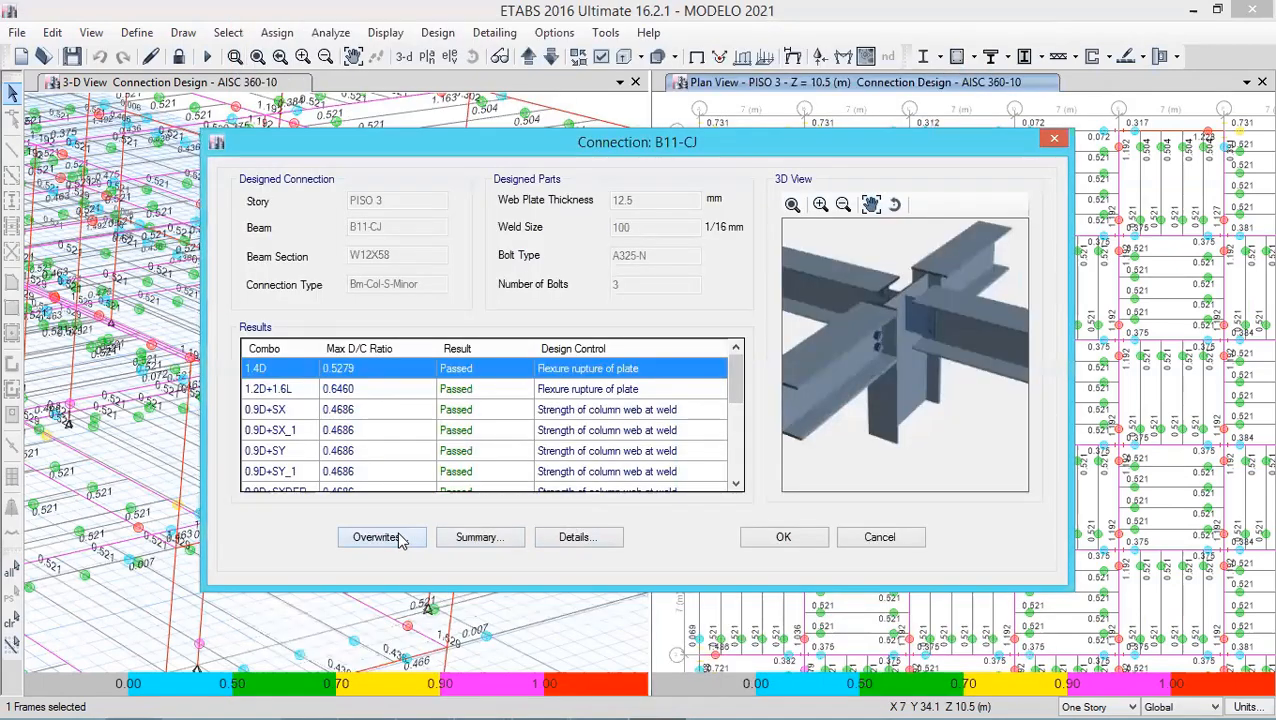
# - Open the B11-CJ overwrites to examine the bolt type options and remaining items, cancel, and close the connection dialog
pyautogui.click(378, 537)
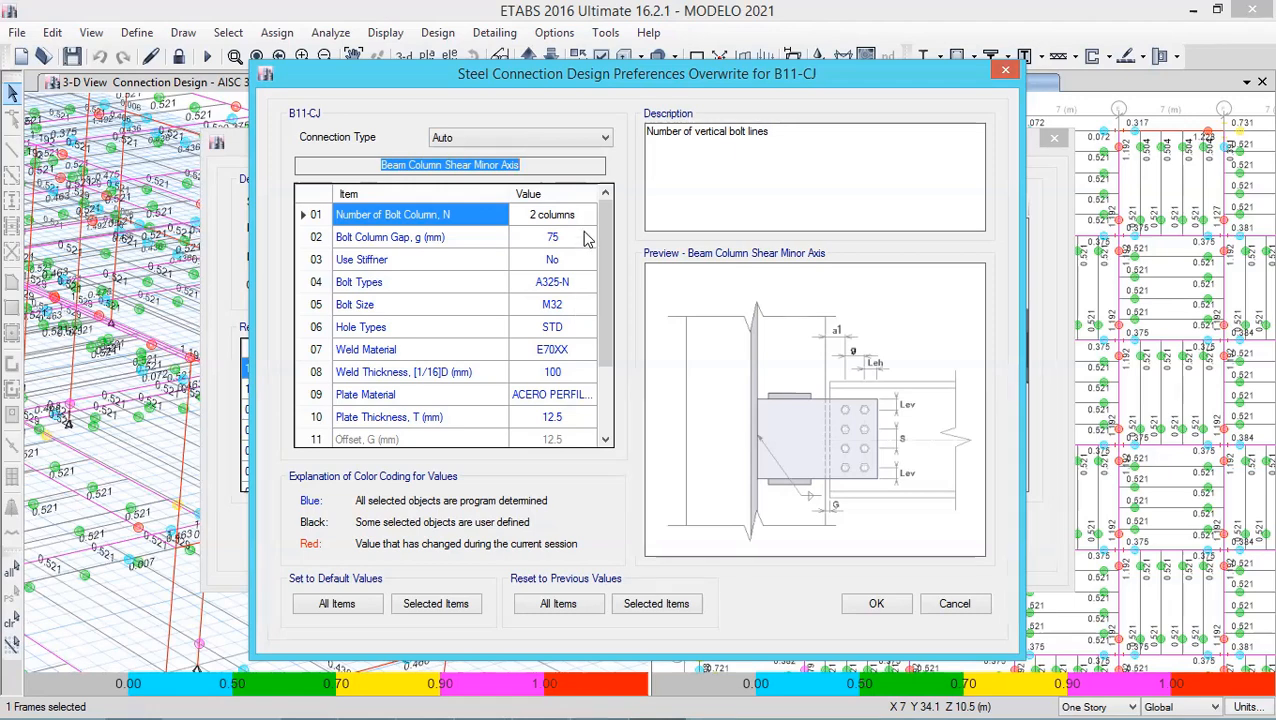
pyautogui.click(585, 282)
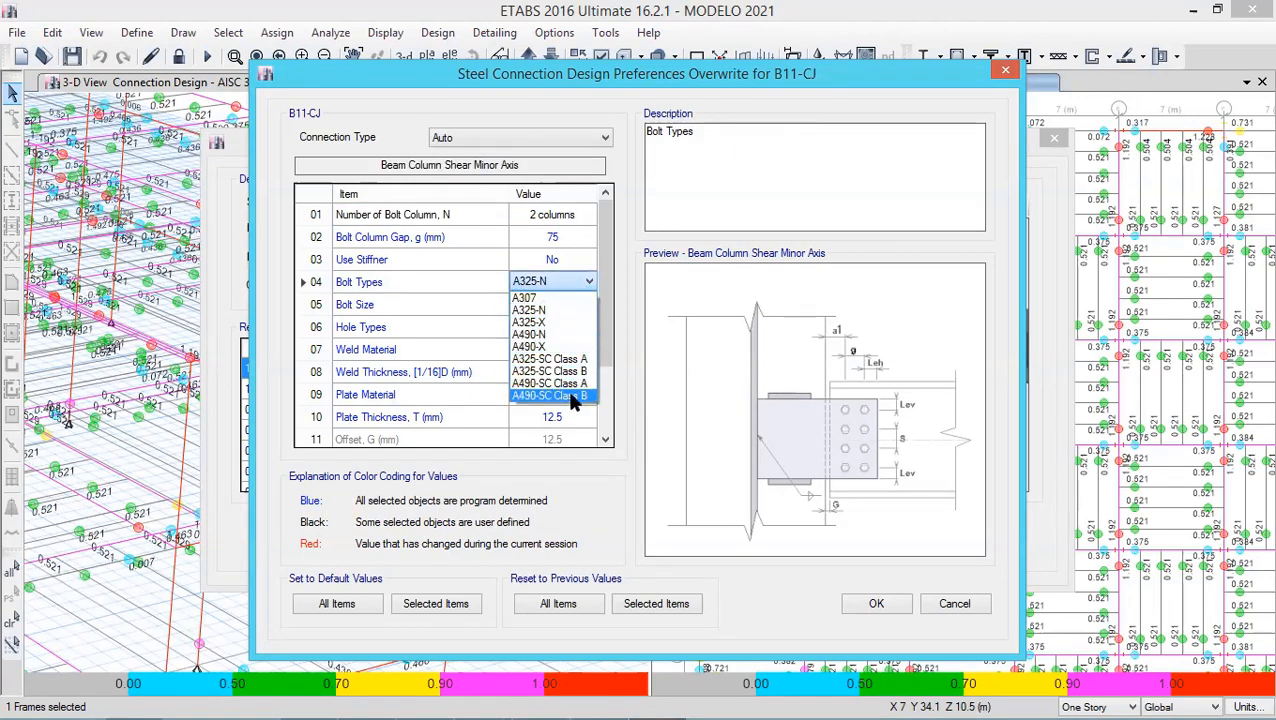
pyautogui.click(609, 248)
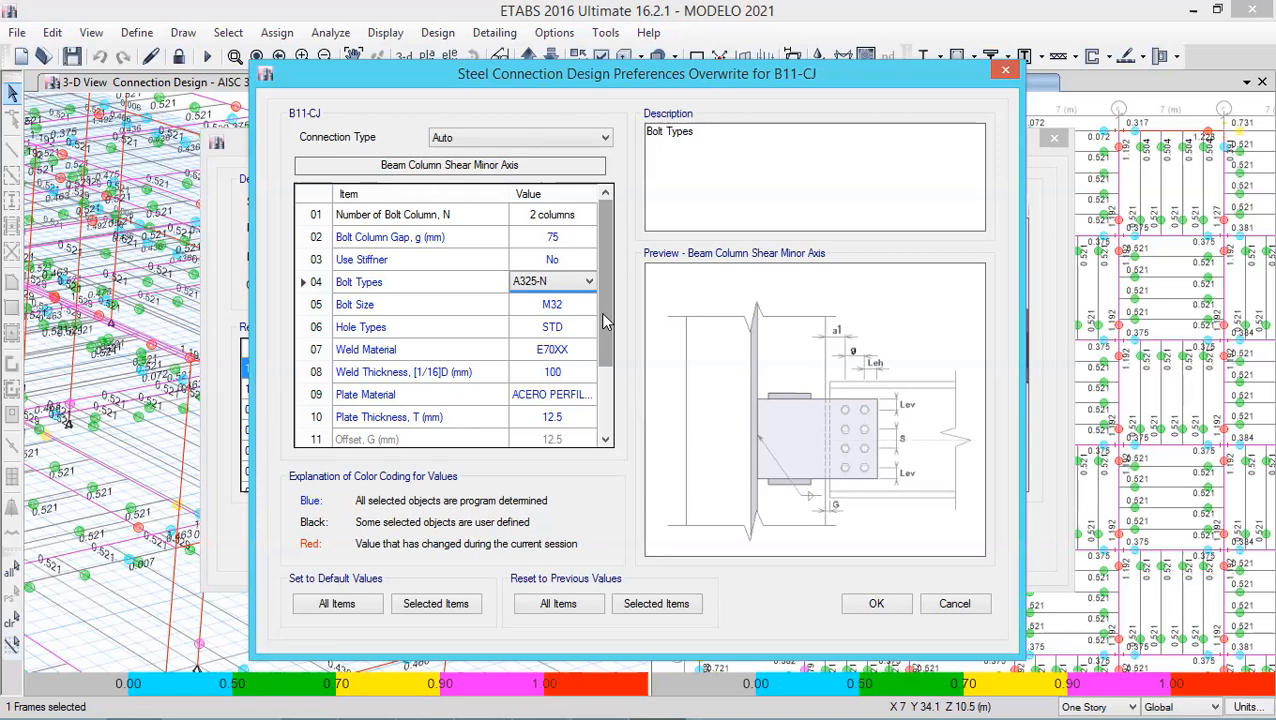
pyautogui.moveTo(604, 320); pyautogui.dragTo(606, 395)
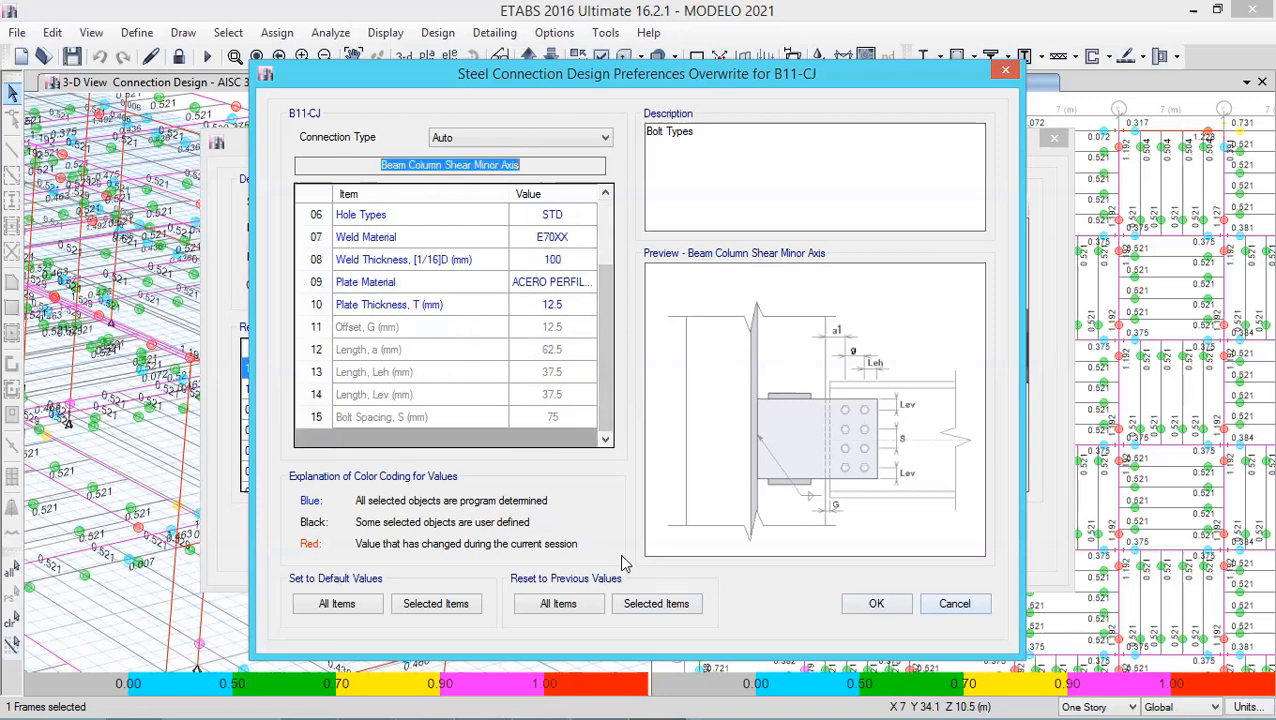
pyautogui.click(955, 604)
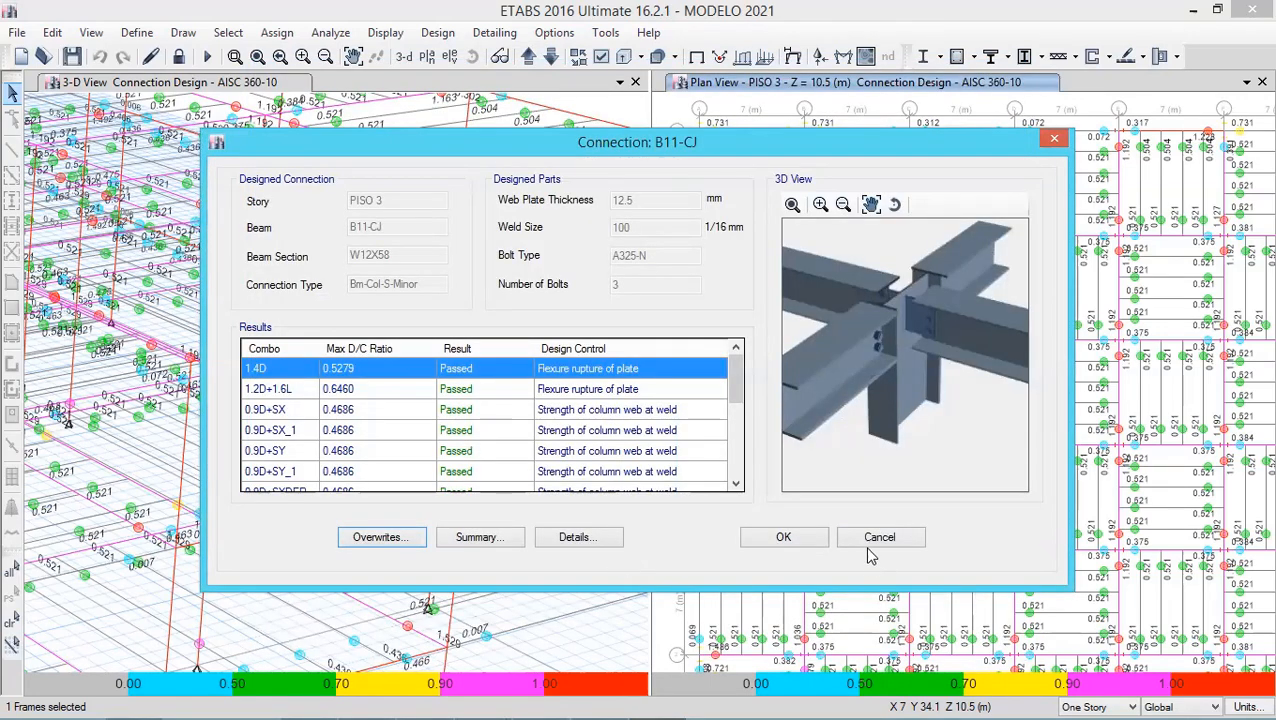
pyautogui.click(783, 537)
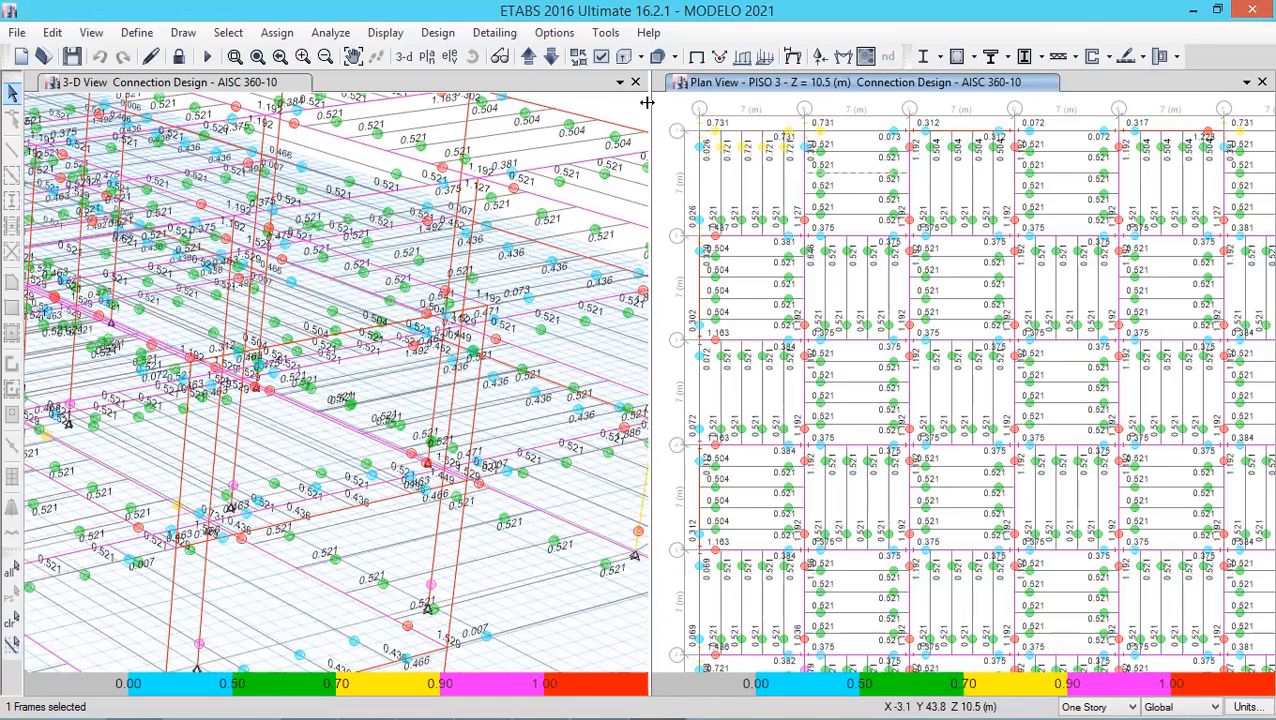
# - Set the number of bolt columns of beam connection B73-CI near grid line 6 to 2 columns and close the dialog
pyautogui.moveTo(650, 98); pyautogui.dragTo(512, 98)
pyautogui.click(264, 62)
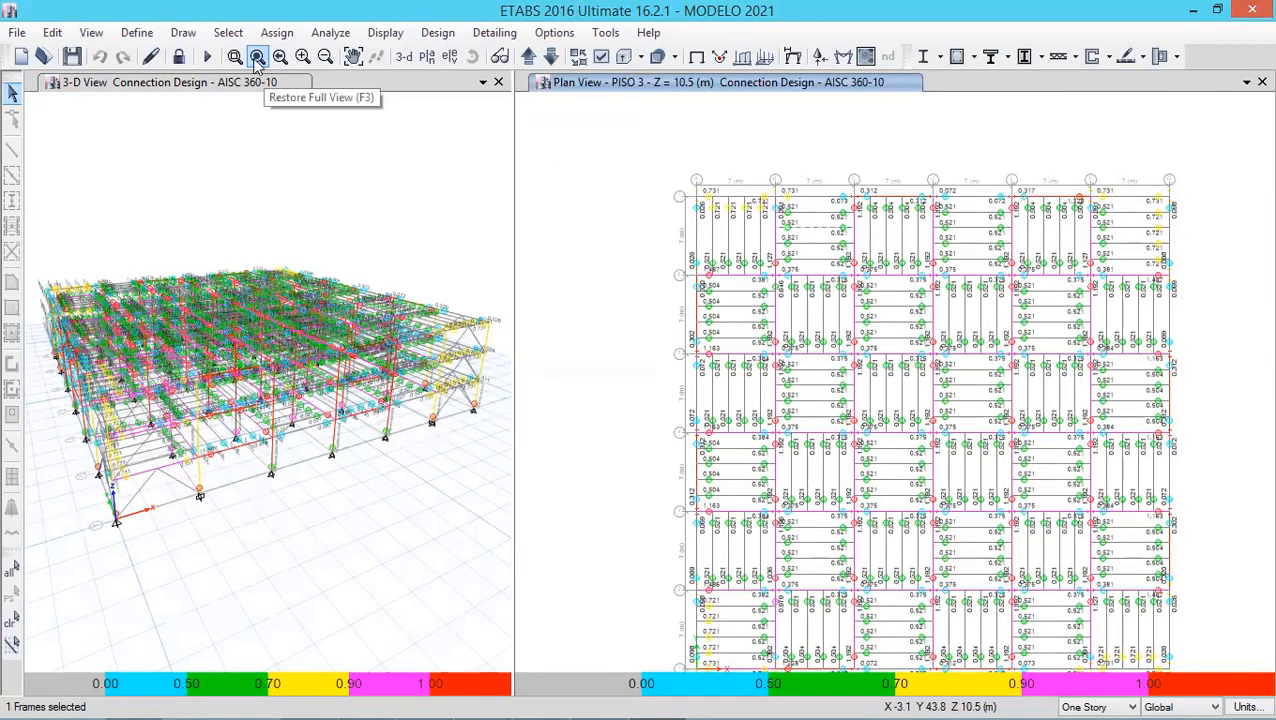
pyautogui.click(234, 56)
pyautogui.moveTo(664, 300); pyautogui.dragTo(795, 200)
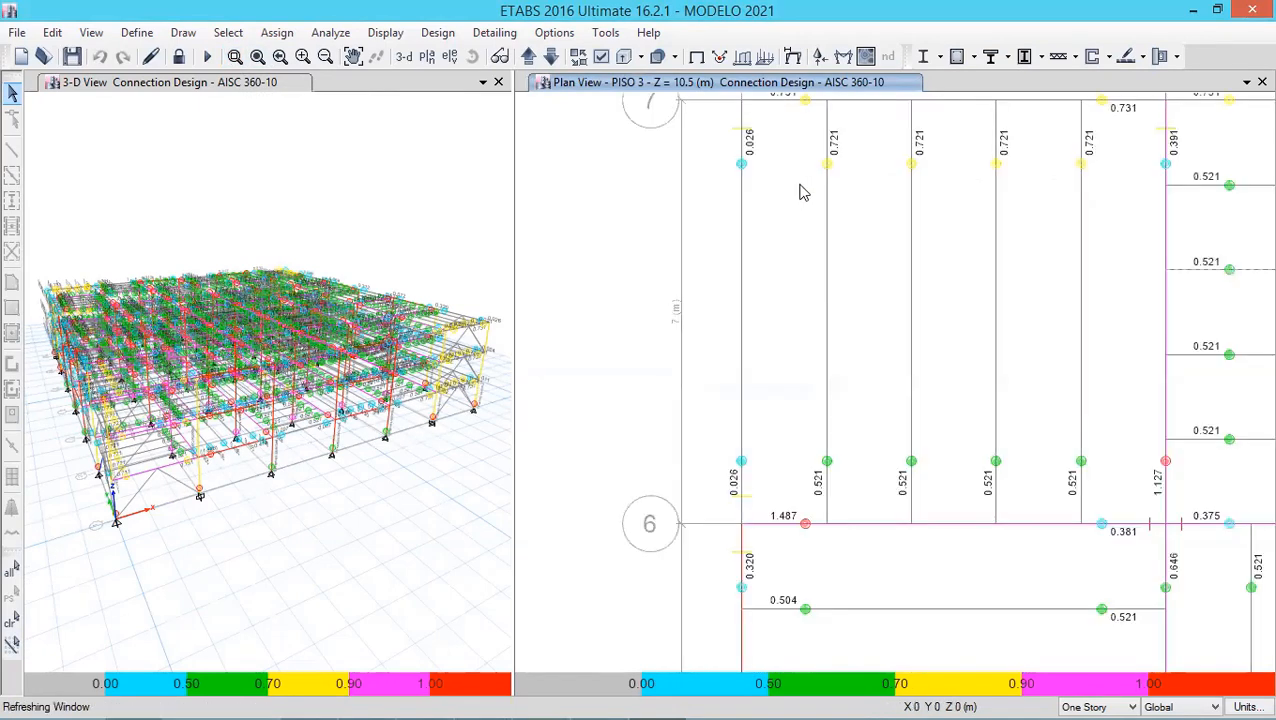
pyautogui.rightClick(806, 524)
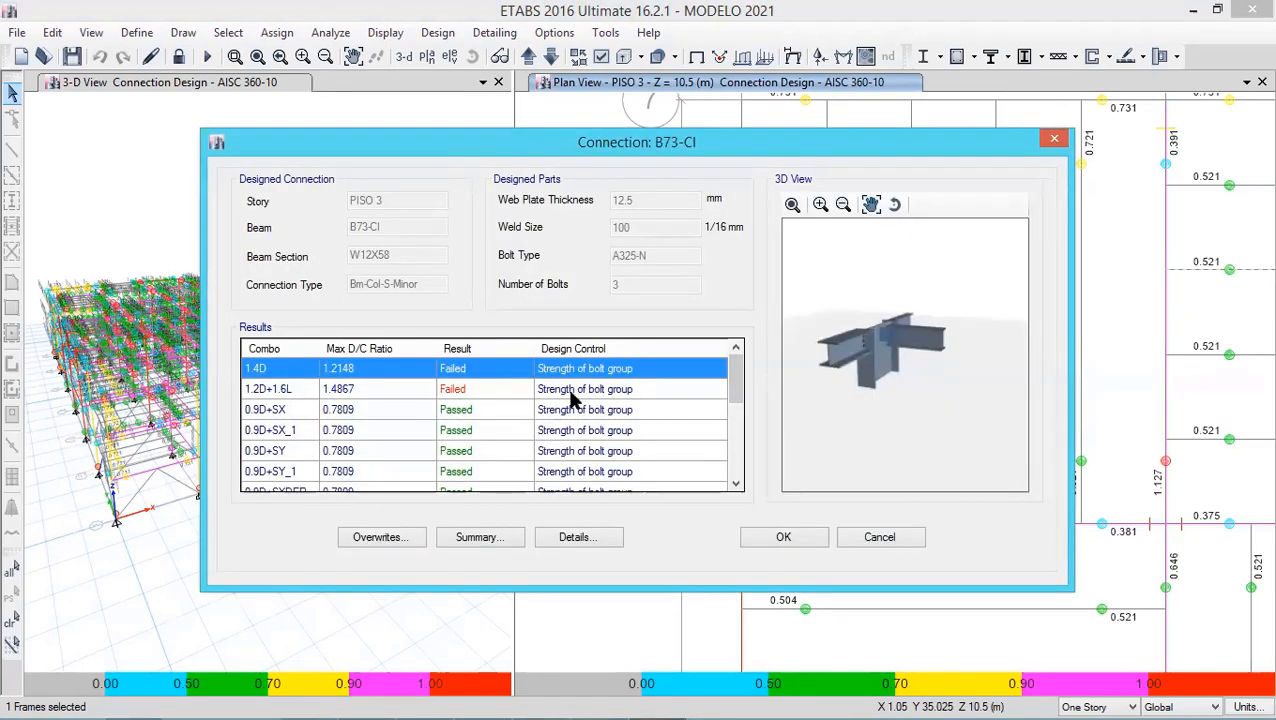
pyautogui.click(406, 538)
pyautogui.click(586, 215)
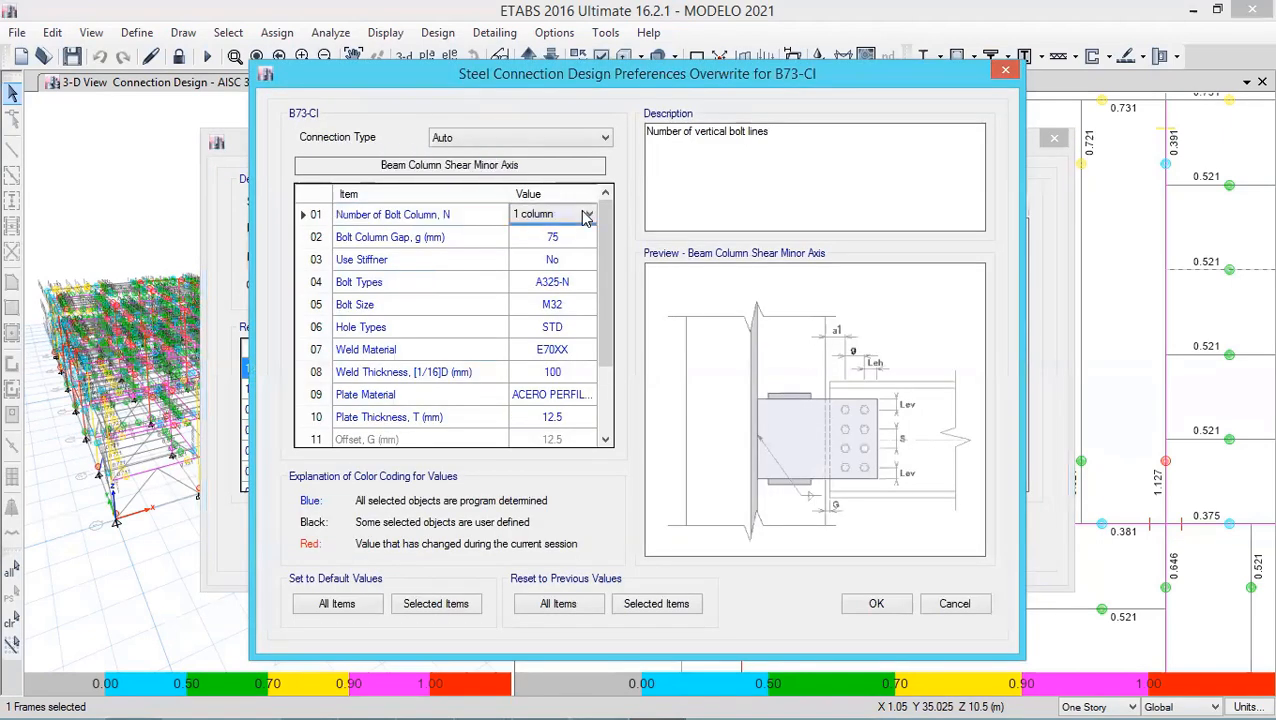
pyautogui.click(589, 214)
pyautogui.click(560, 243)
pyautogui.press('Escape')
pyautogui.press('Escape')
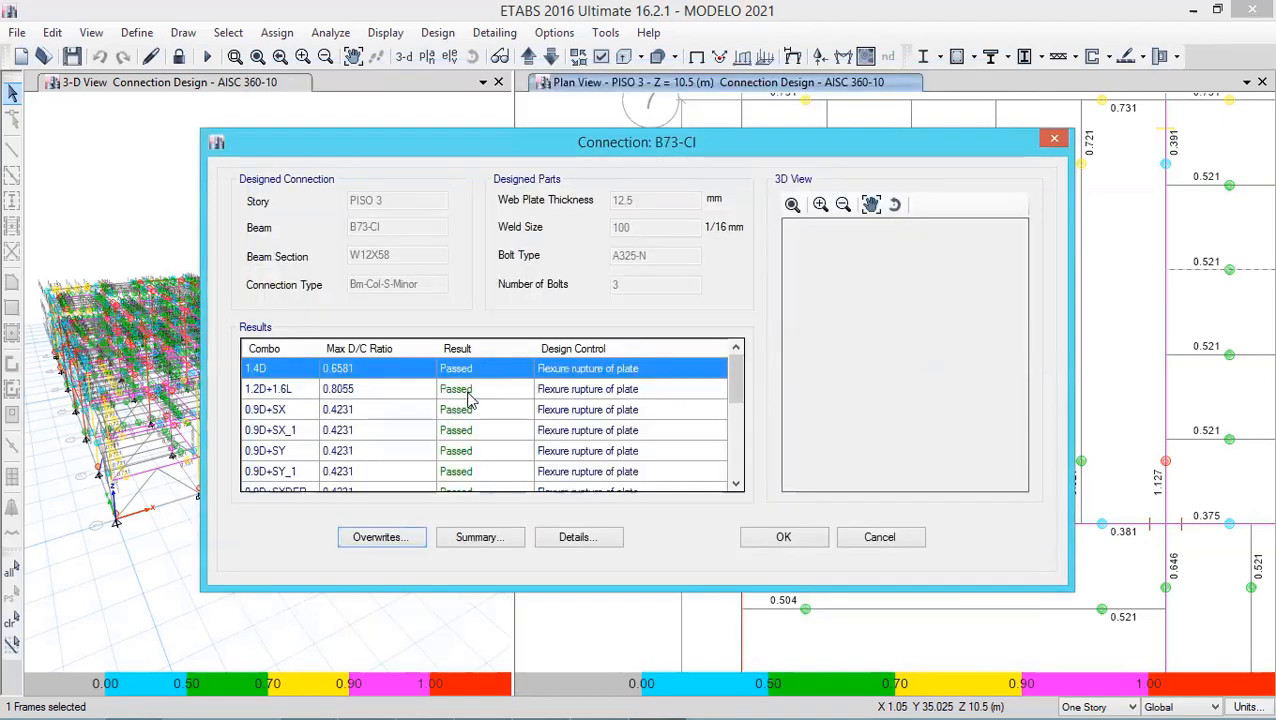
pyautogui.click(757, 541)
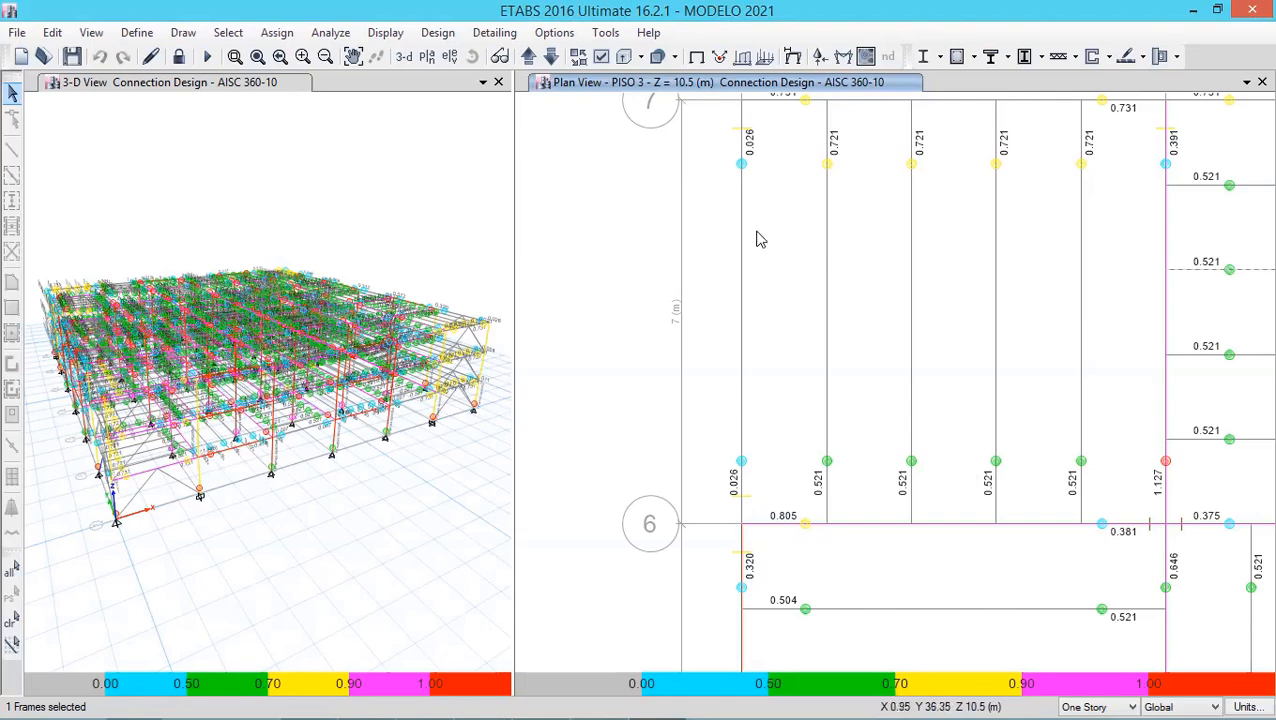
# - Set the number of bolt columns of beam connection B28-CJ to 2 columns
pyautogui.click(257, 57)
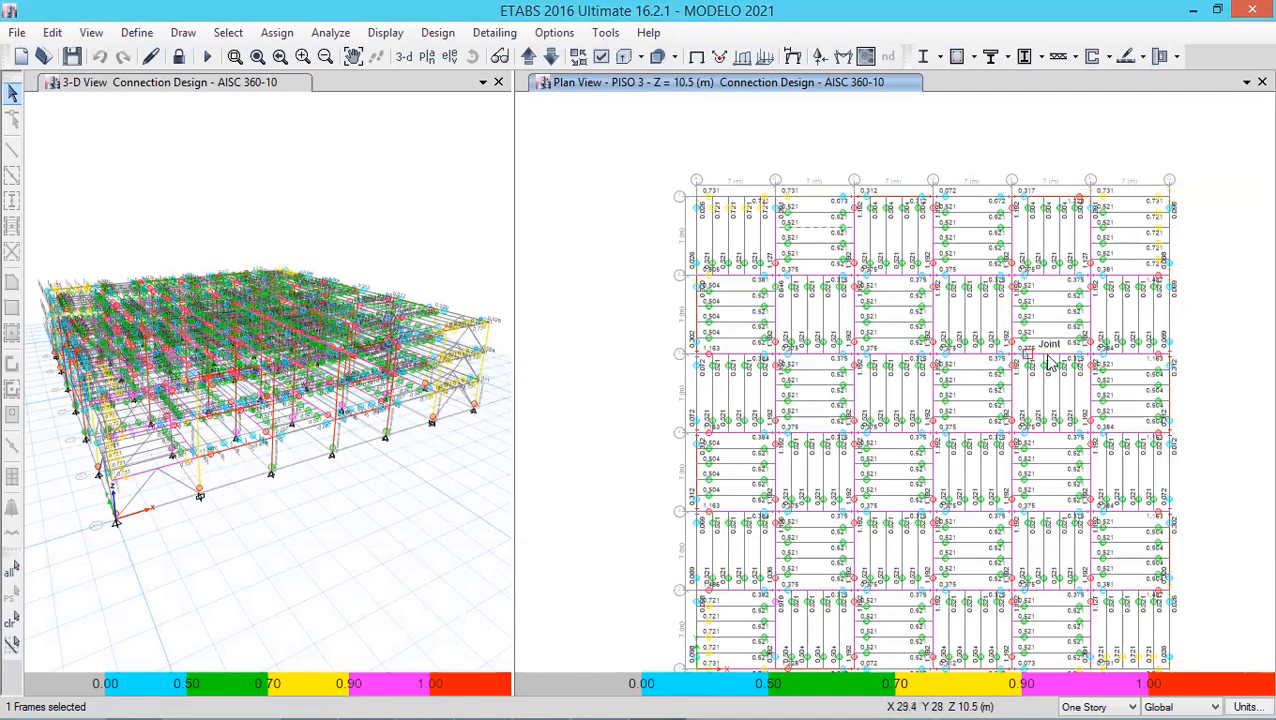
pyautogui.click(235, 57)
pyautogui.moveTo(1000, 346); pyautogui.dragTo(1051, 395)
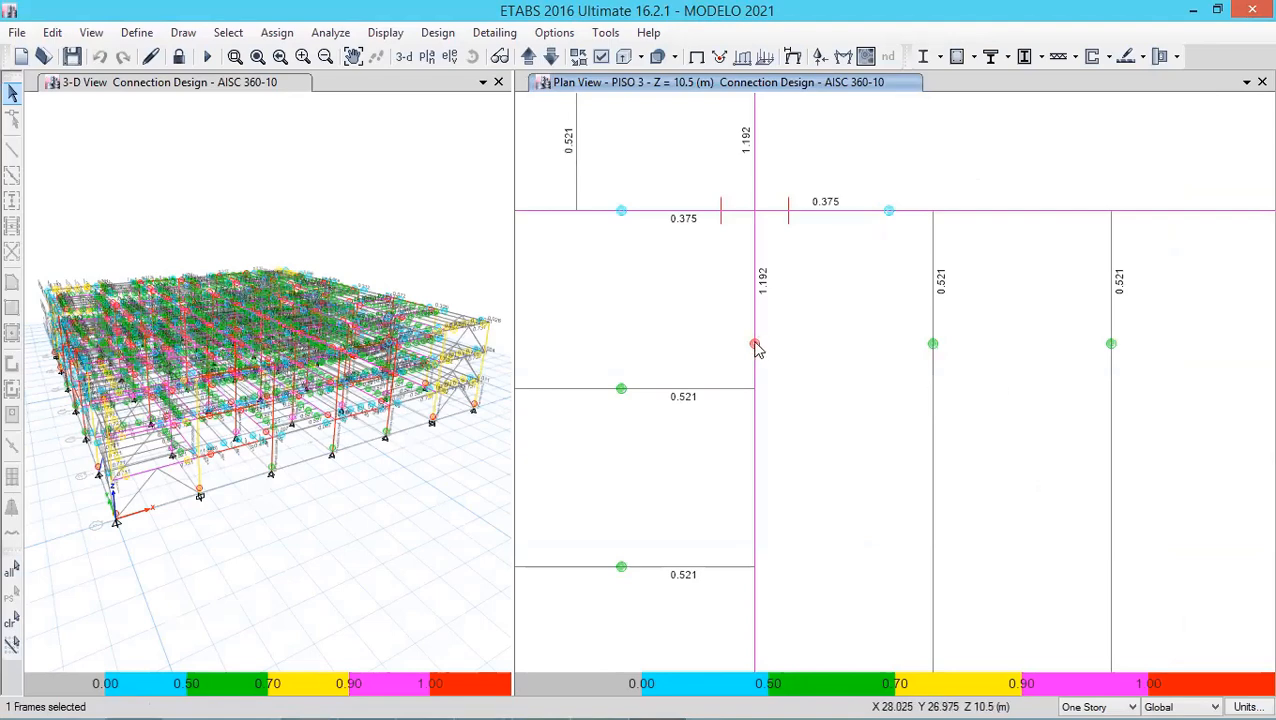
pyautogui.rightClick(665, 372)
pyautogui.click(475, 392)
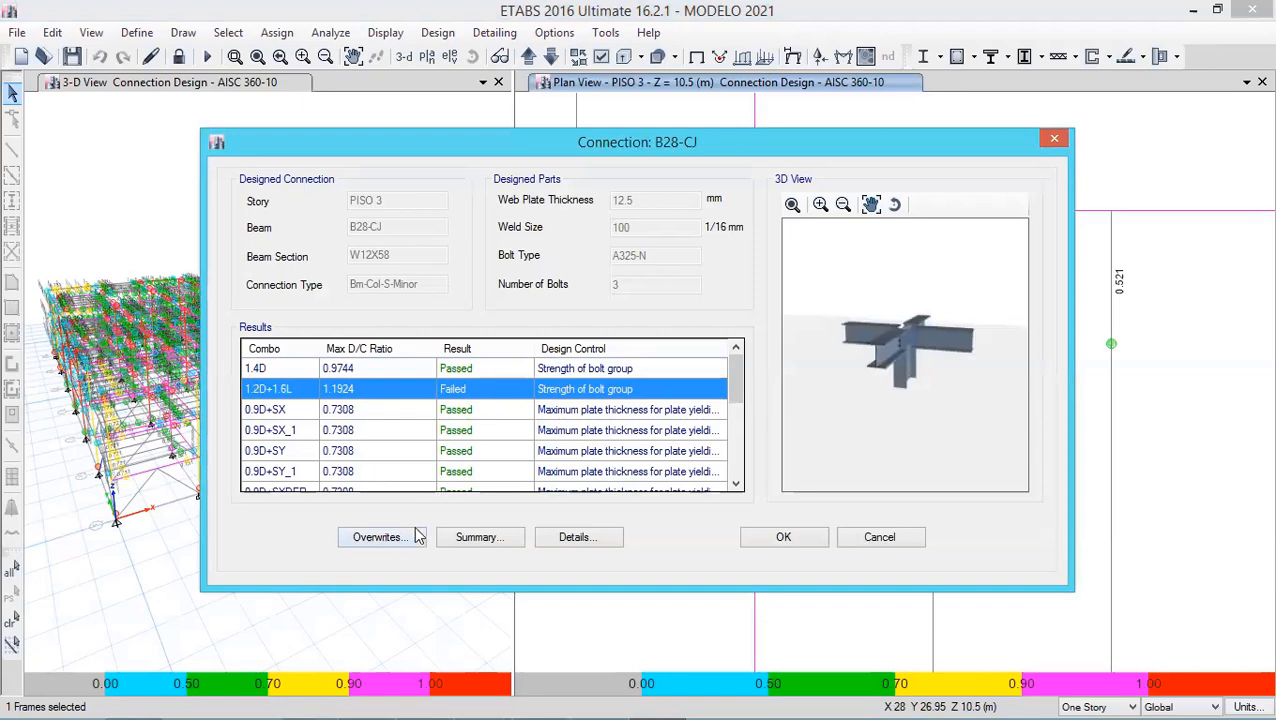
pyautogui.click(381, 537)
pyautogui.click(589, 214)
pyautogui.click(589, 214)
pyautogui.click(574, 243)
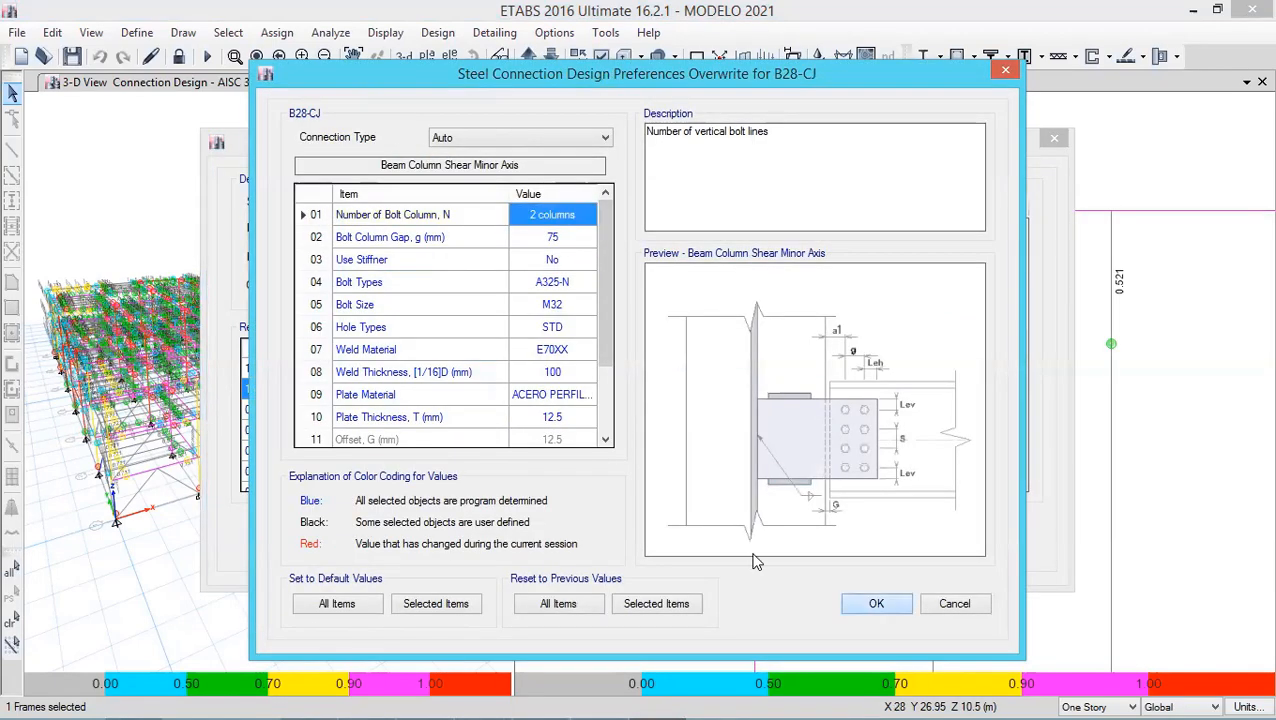
pyautogui.press('Return')
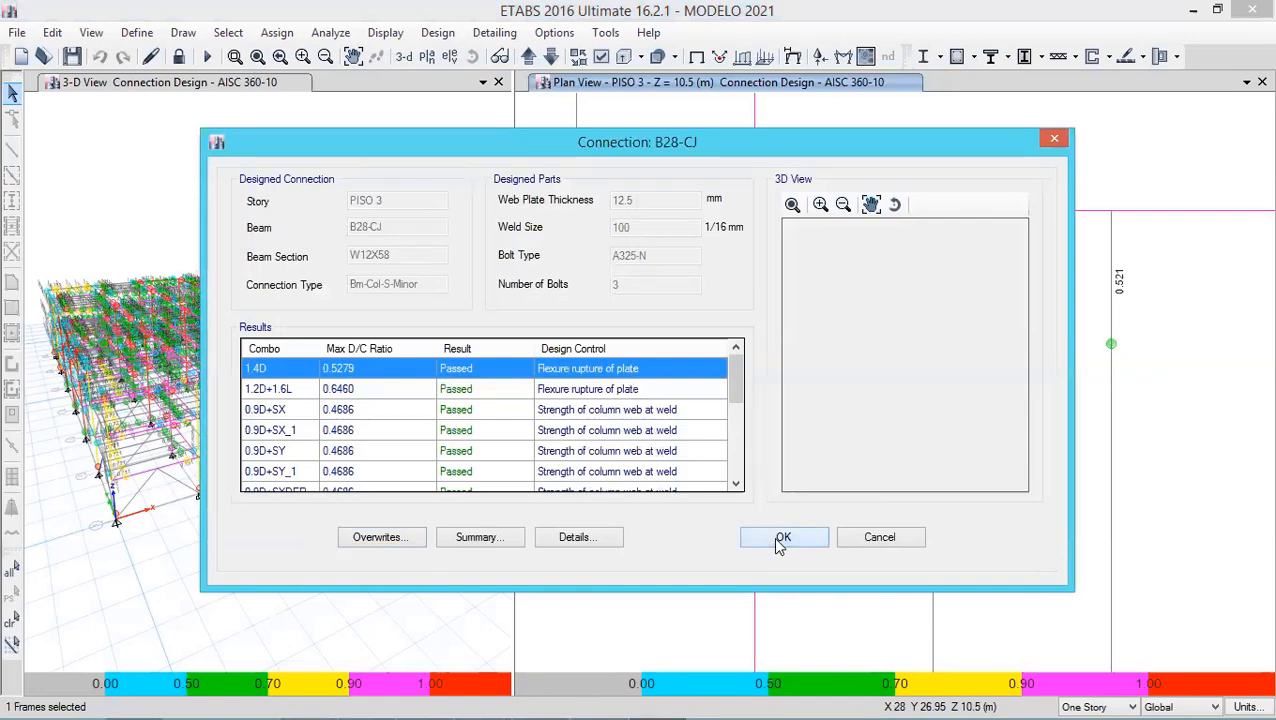
# - Close the connection dialog and review the list of defined load combinations without changes
pyautogui.click(781, 538)
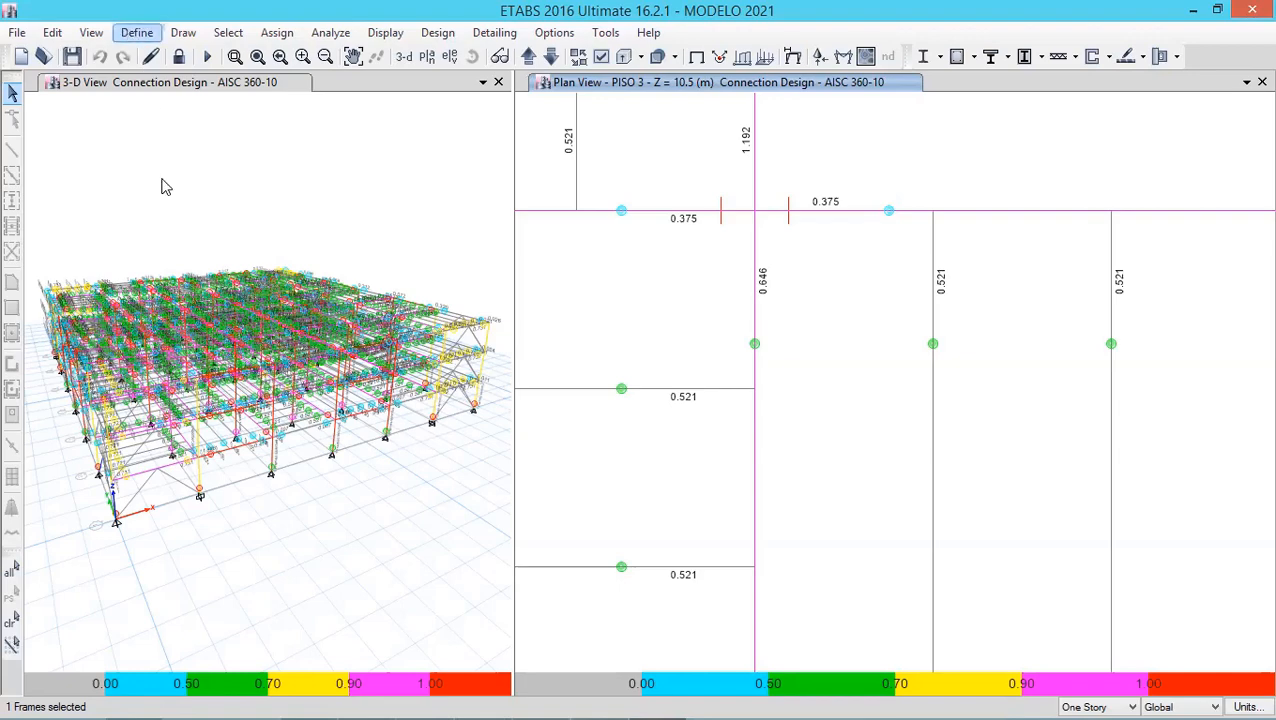
pyautogui.click(139, 34)
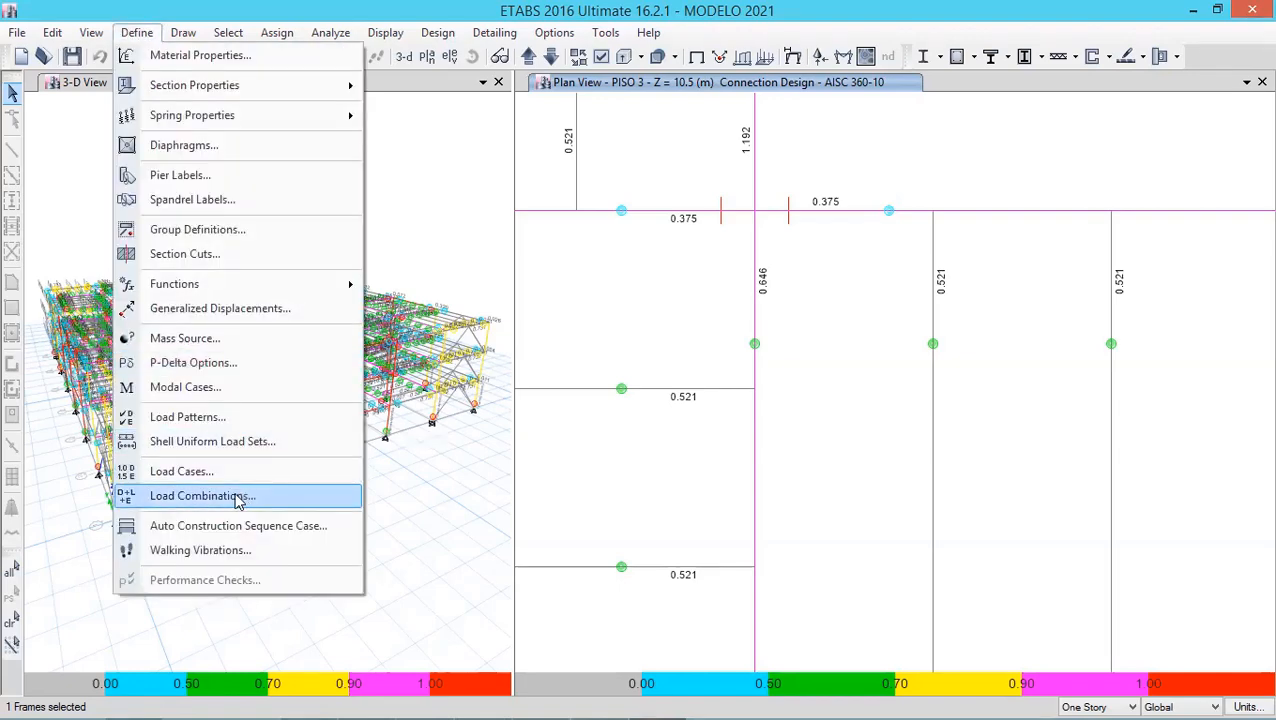
pyautogui.click(238, 498)
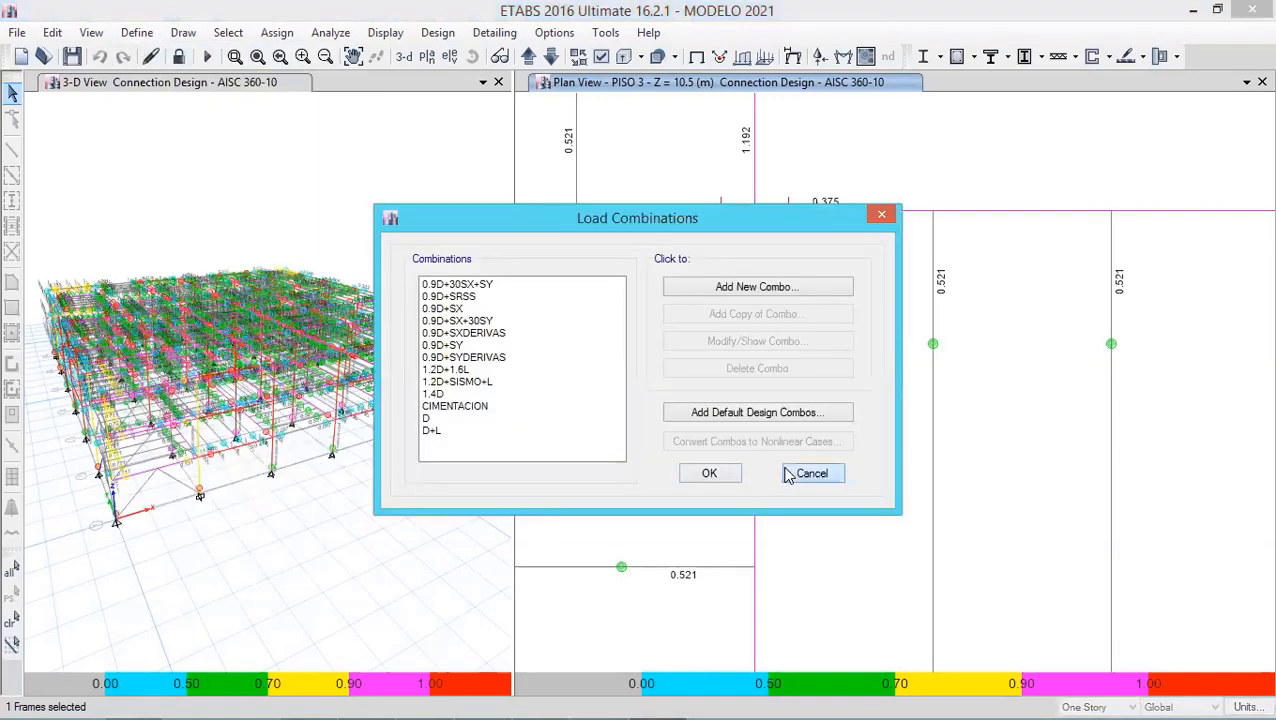
pyautogui.press('Escape')
# - Review the defined load cases and their types, then close the load cases dialog
pyautogui.click(137, 33)
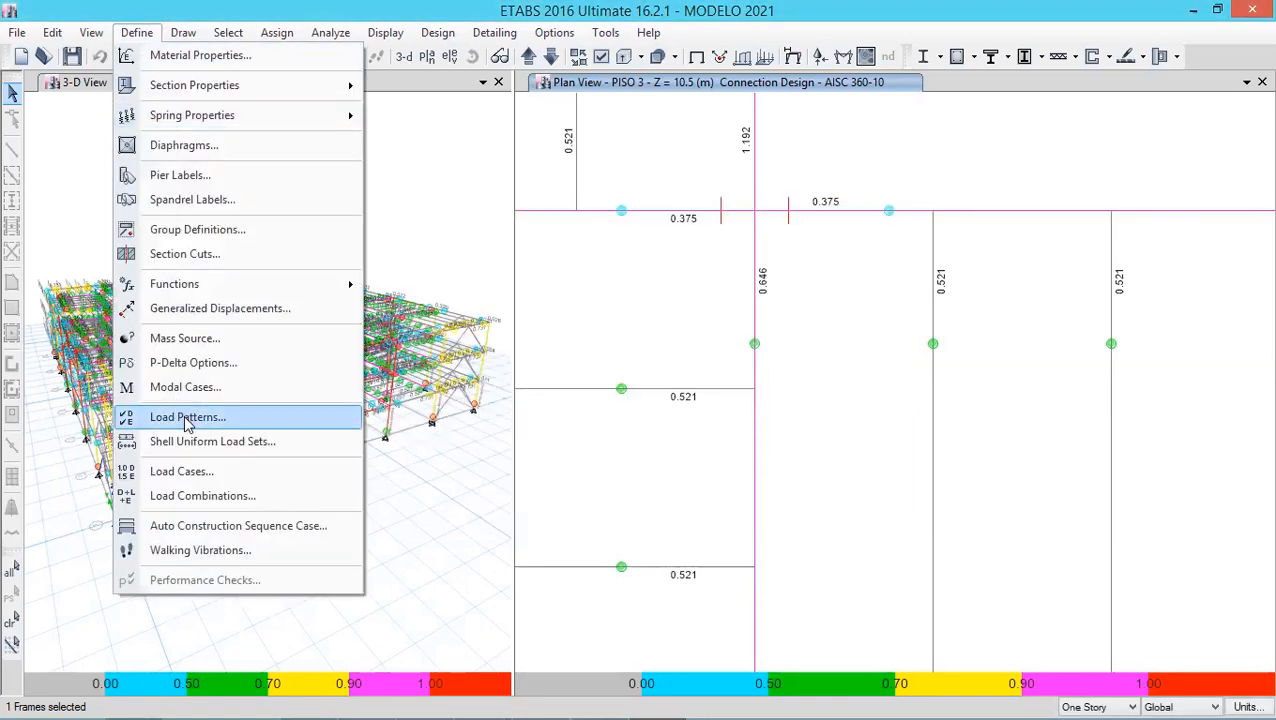
pyautogui.click(186, 472)
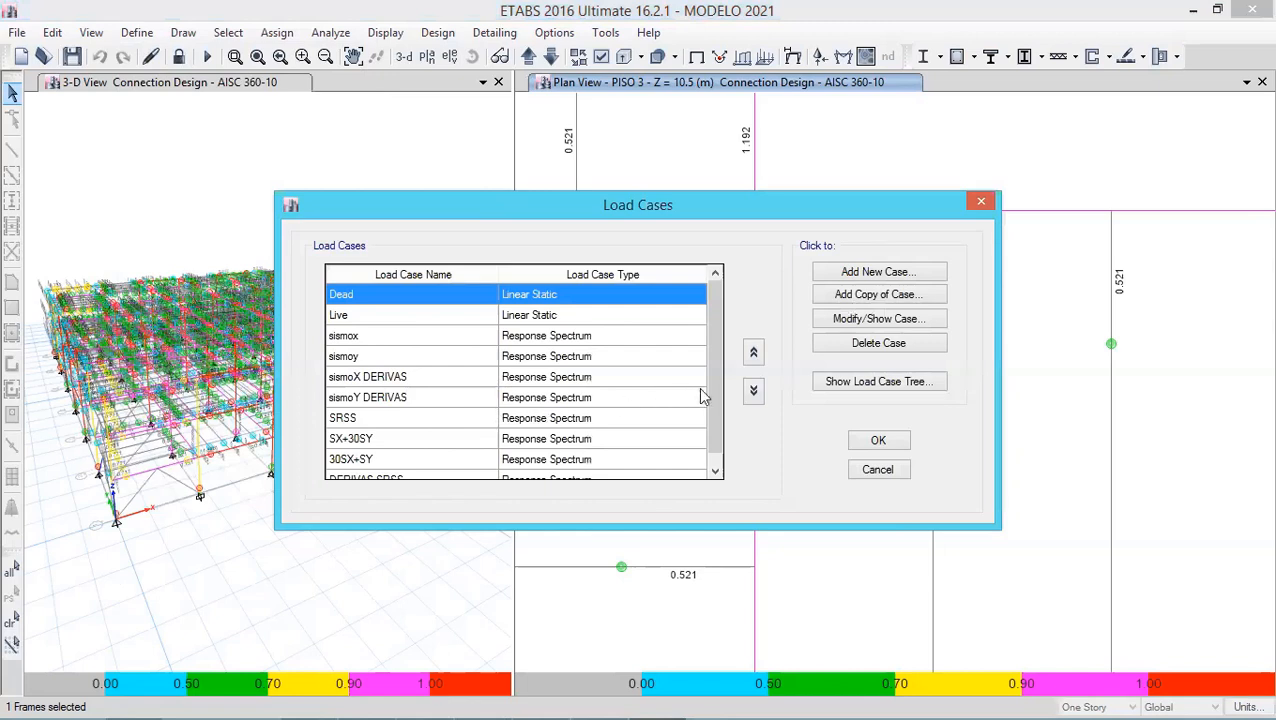
pyautogui.moveTo(708, 395); pyautogui.dragTo(713, 427)
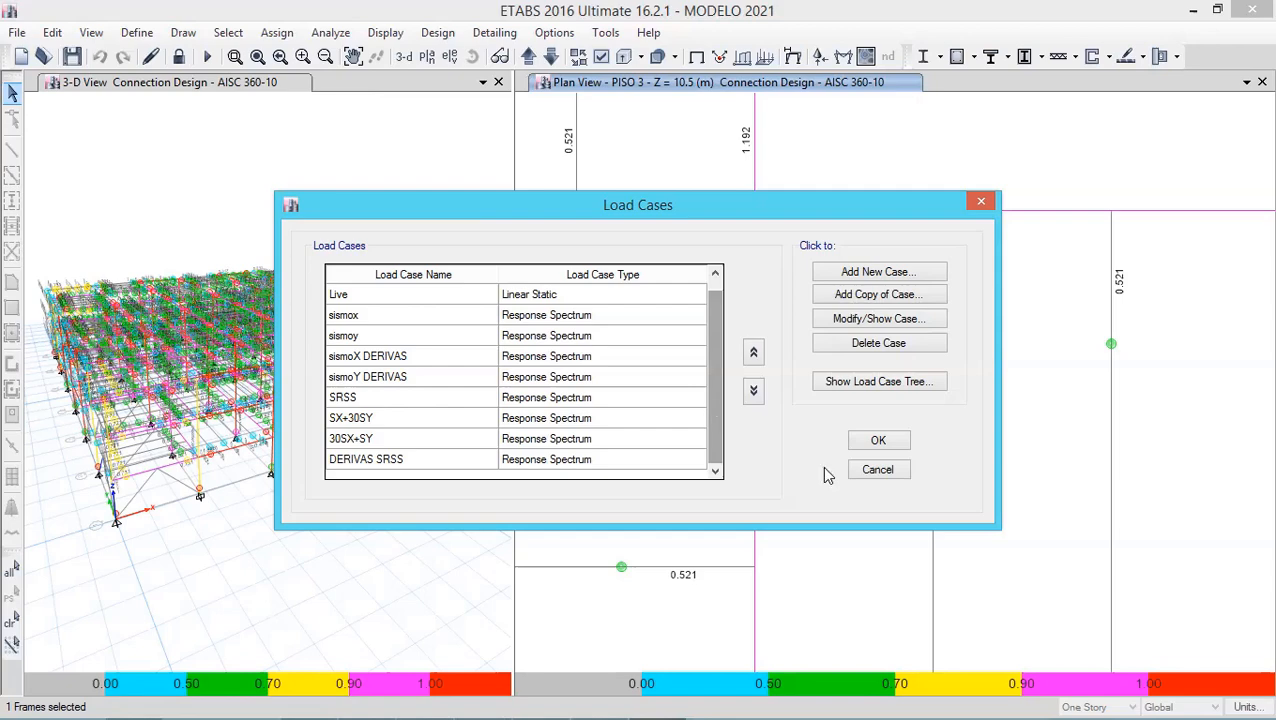
pyautogui.click(862, 474)
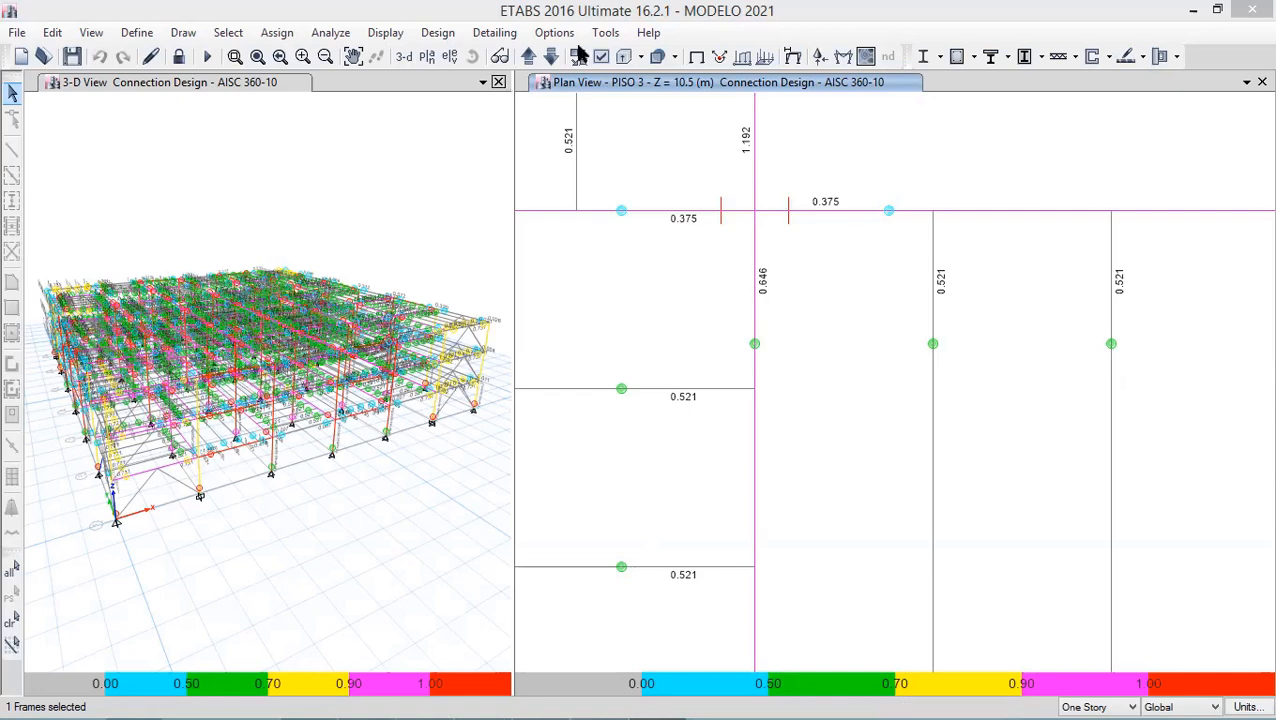
# - Start detailing to generate the structural drawings and close the plan view window
pyautogui.click(494, 35)
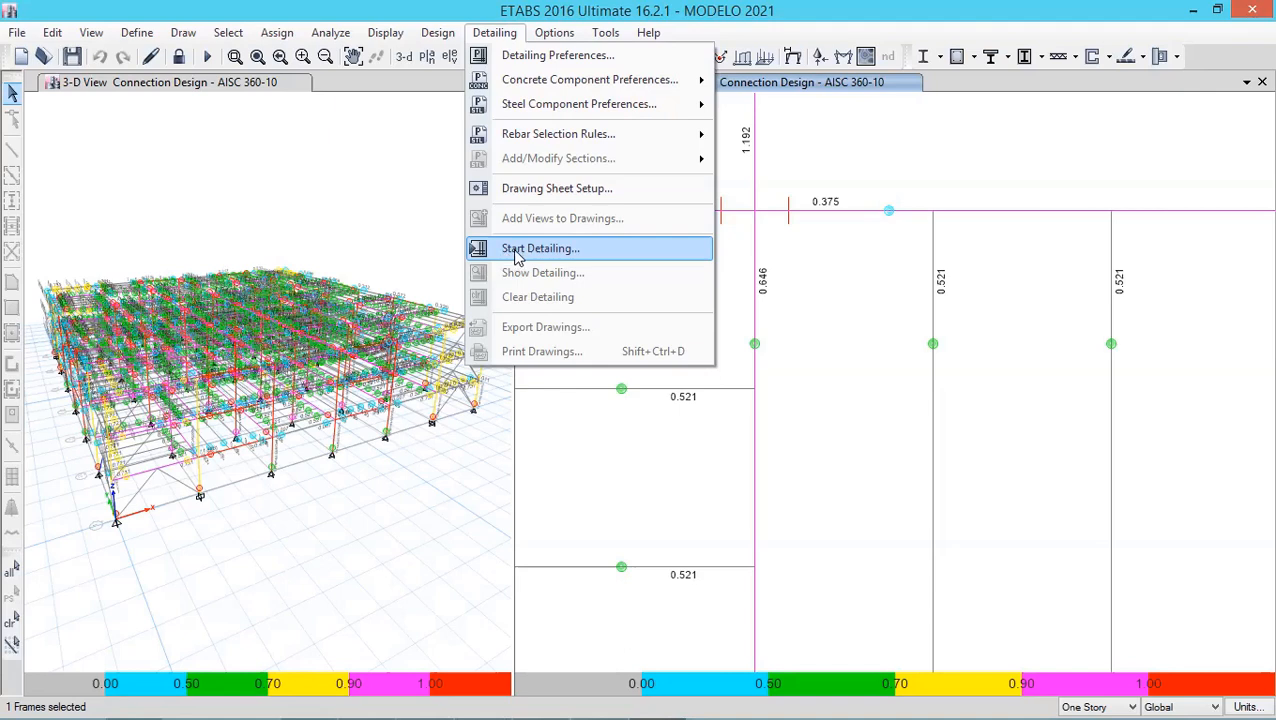
pyautogui.click(517, 253)
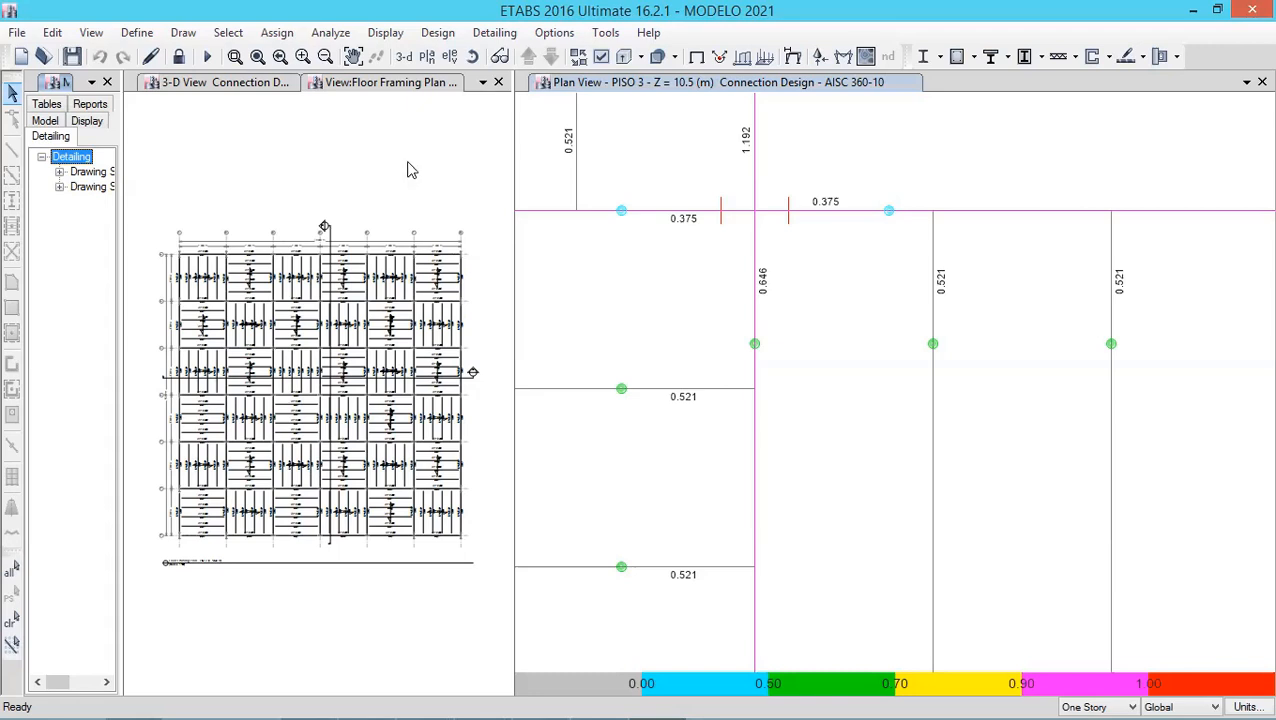
pyautogui.click(408, 170)
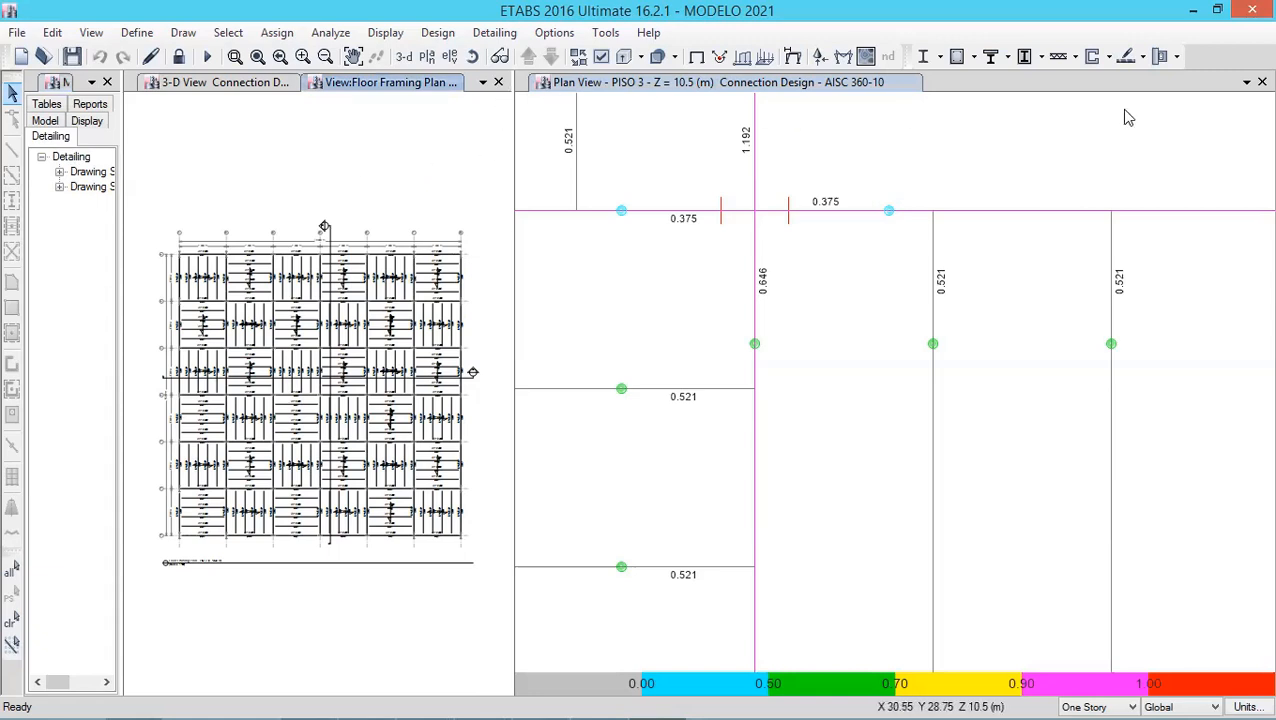
pyautogui.click(1261, 82)
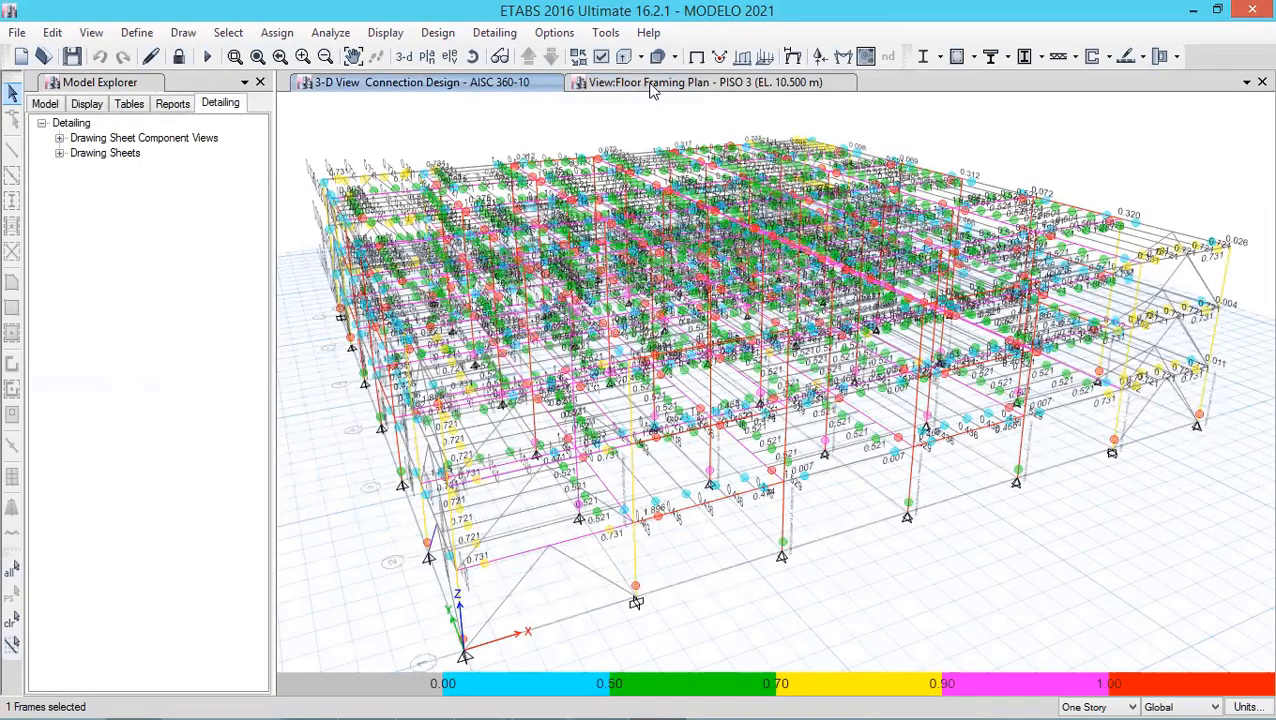
# - Open the List of Drawings view from the standard details in the detailing tree
pyautogui.click(648, 85)
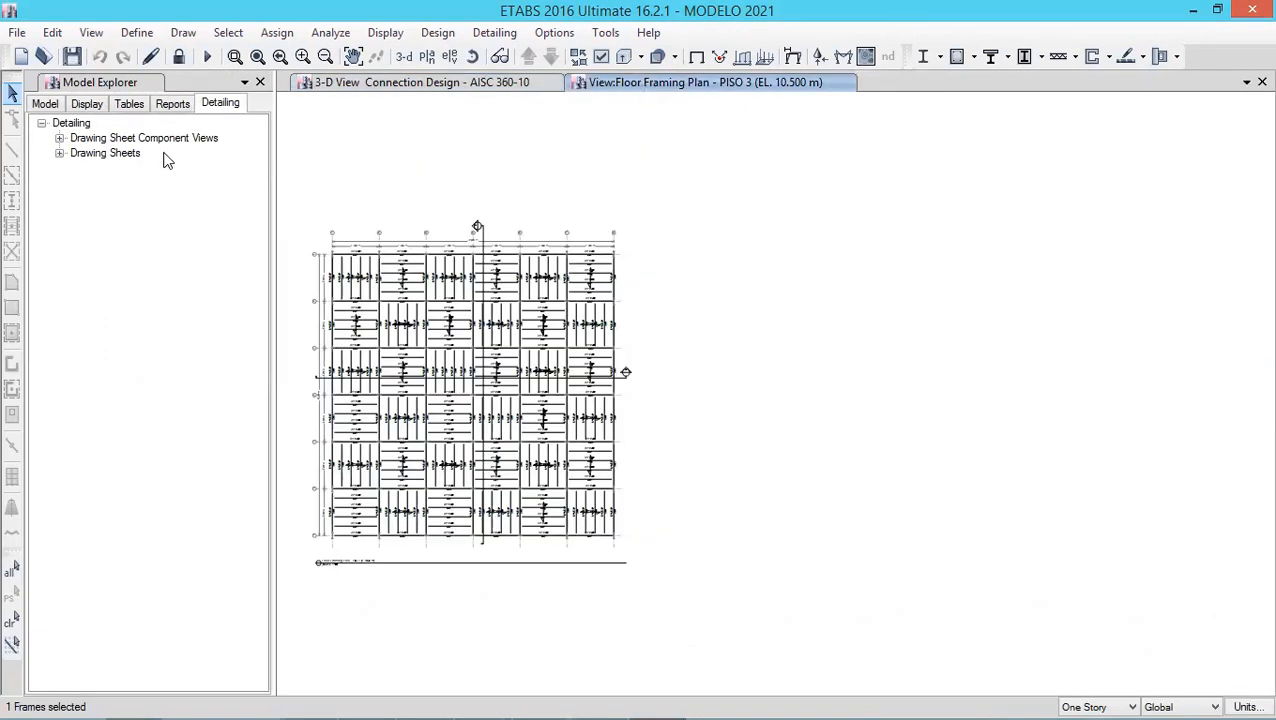
pyautogui.click(60, 138)
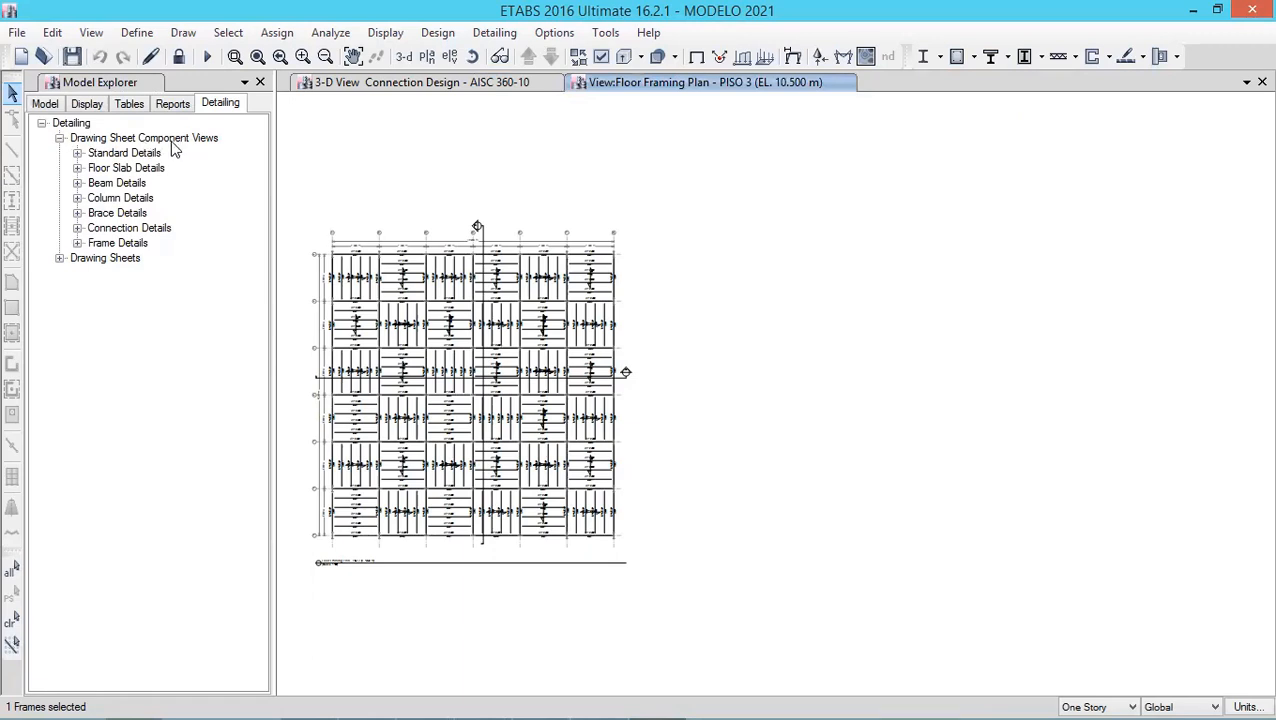
pyautogui.click(78, 153)
pyautogui.click(122, 169)
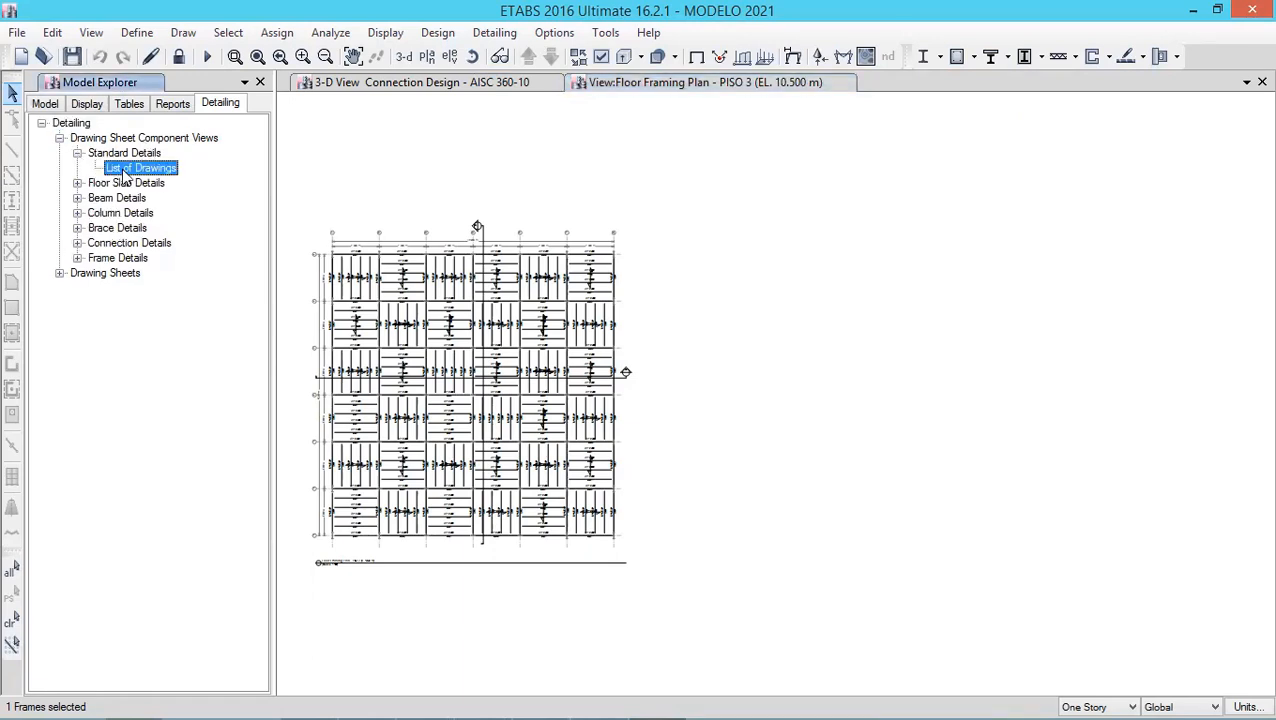
pyautogui.doubleClick(145, 169)
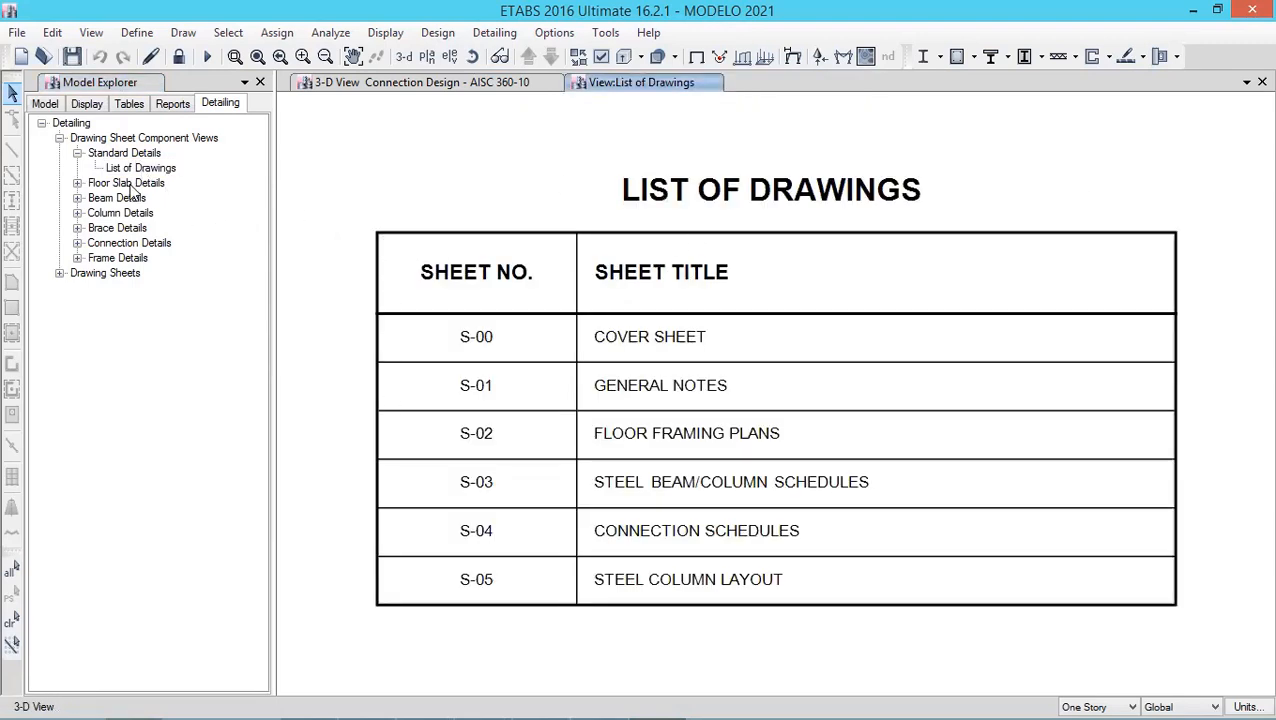
# - Expand the PISO 3 floor slab details and open the Section A and Section B views
pyautogui.click(77, 183)
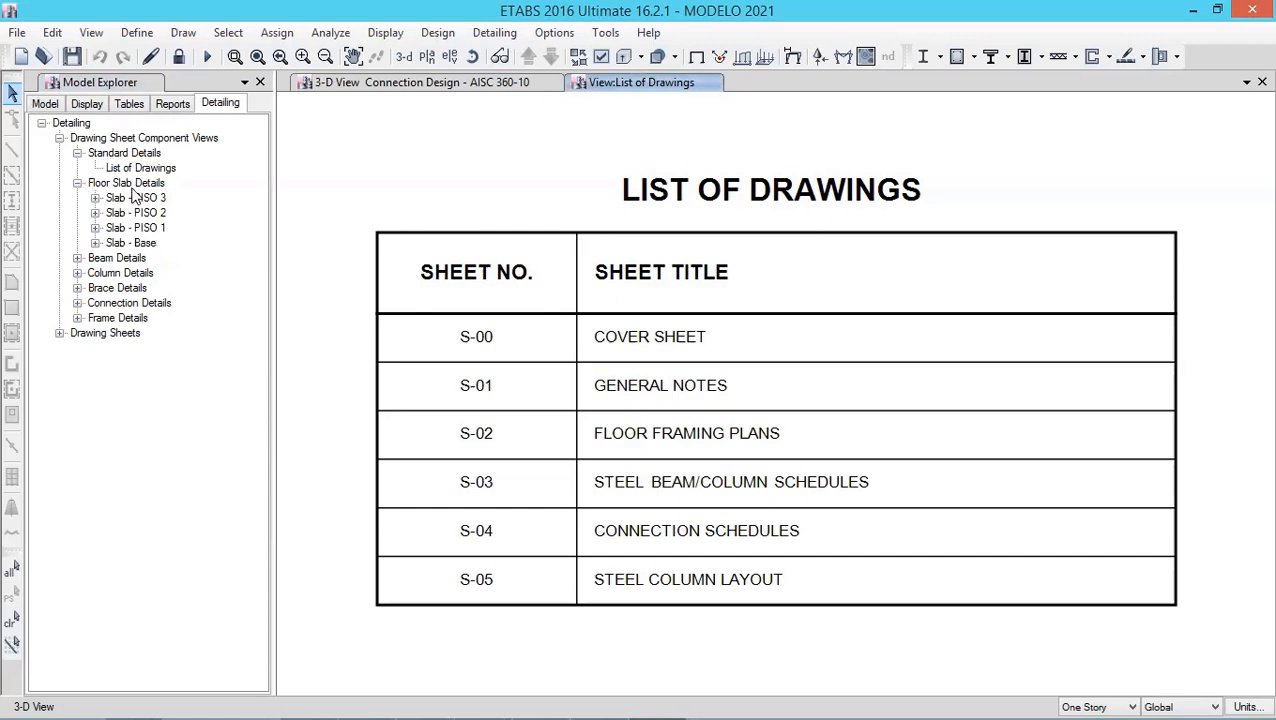
pyautogui.click(95, 198)
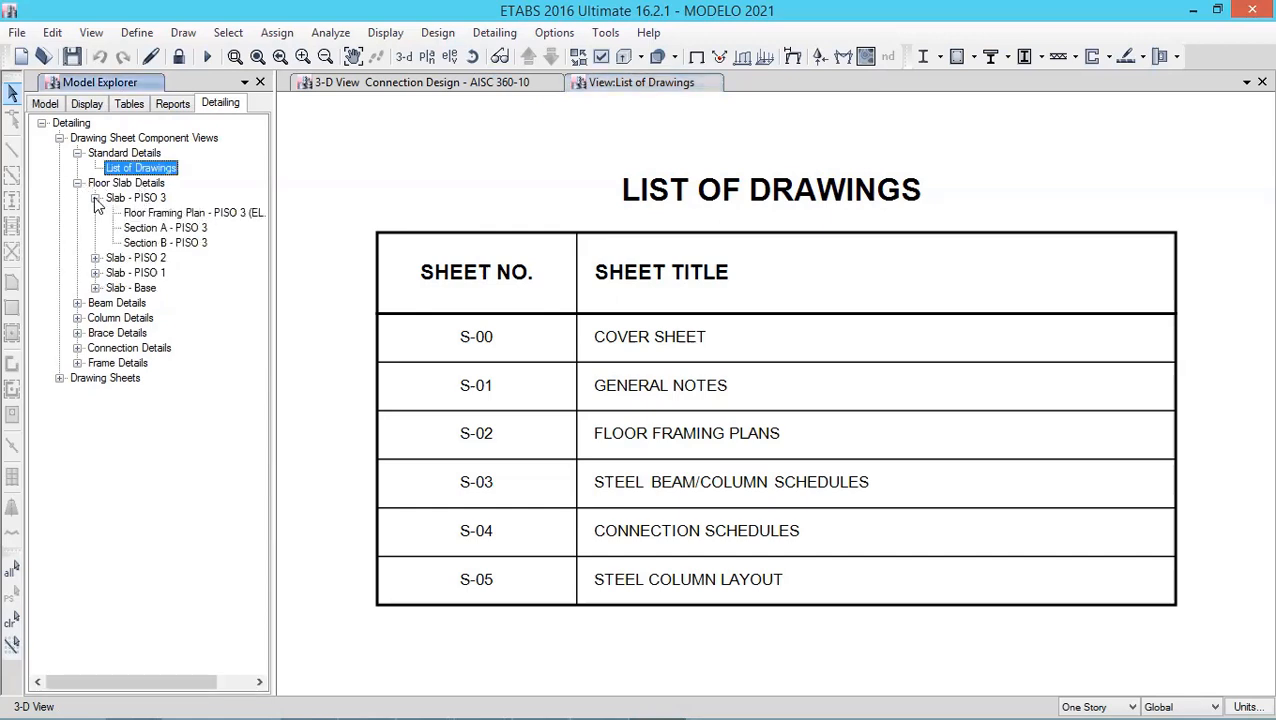
pyautogui.click(170, 216)
pyautogui.click(180, 229)
pyautogui.doubleClick(180, 229)
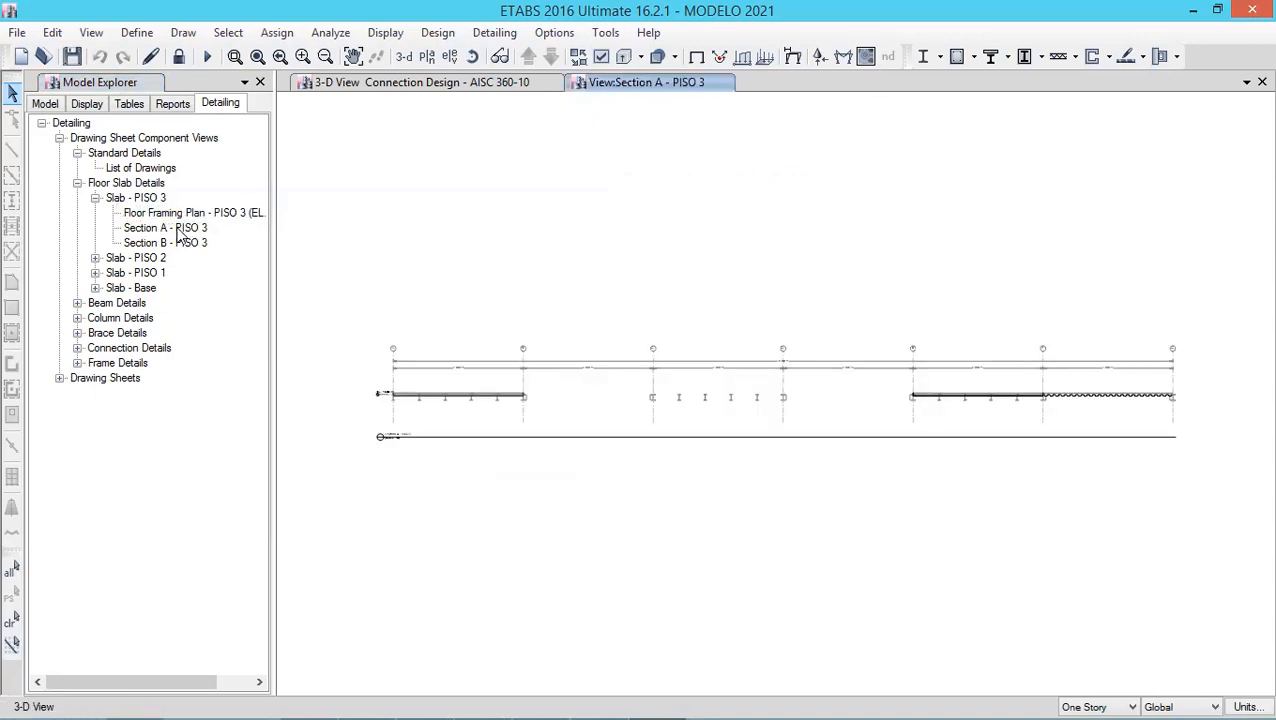
pyautogui.click(172, 245)
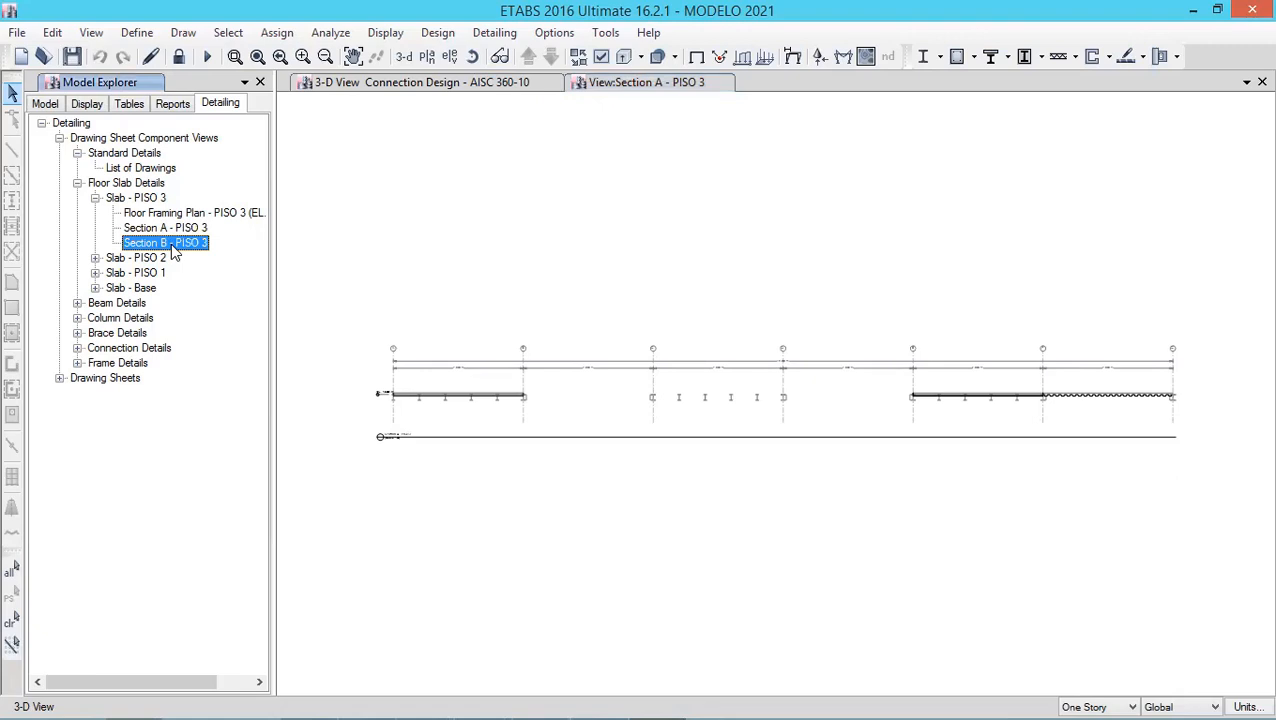
pyautogui.doubleClick(172, 246)
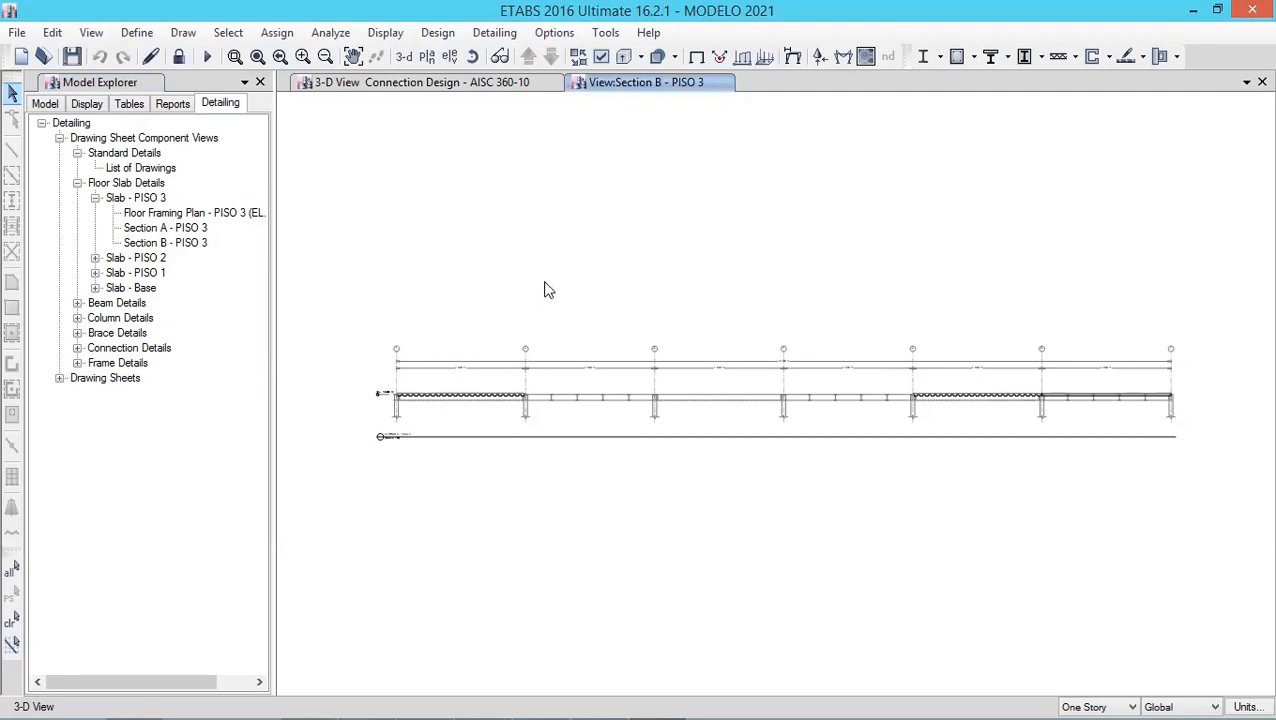
# - Expand the steel beam details and open the Steel Beam Framing plan for PISO 3
pyautogui.click(77, 303)
pyautogui.click(95, 318)
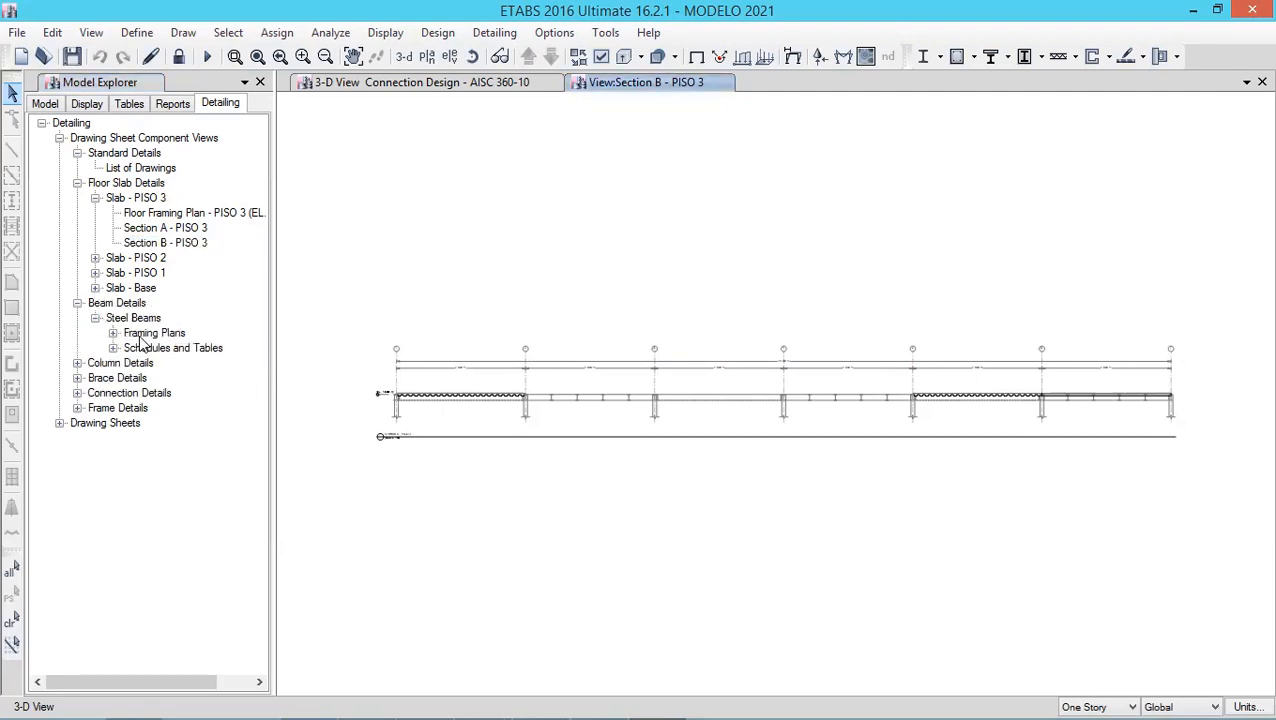
pyautogui.click(113, 348)
pyautogui.click(164, 366)
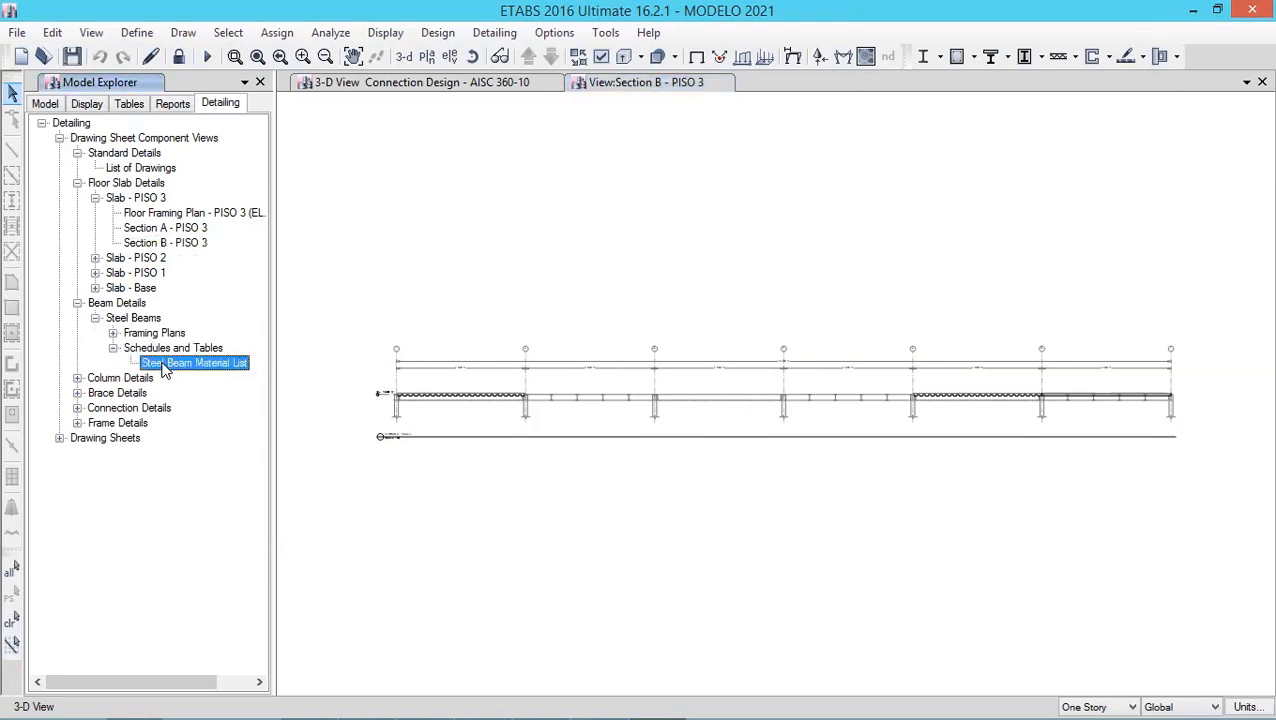
pyautogui.doubleClick(155, 333)
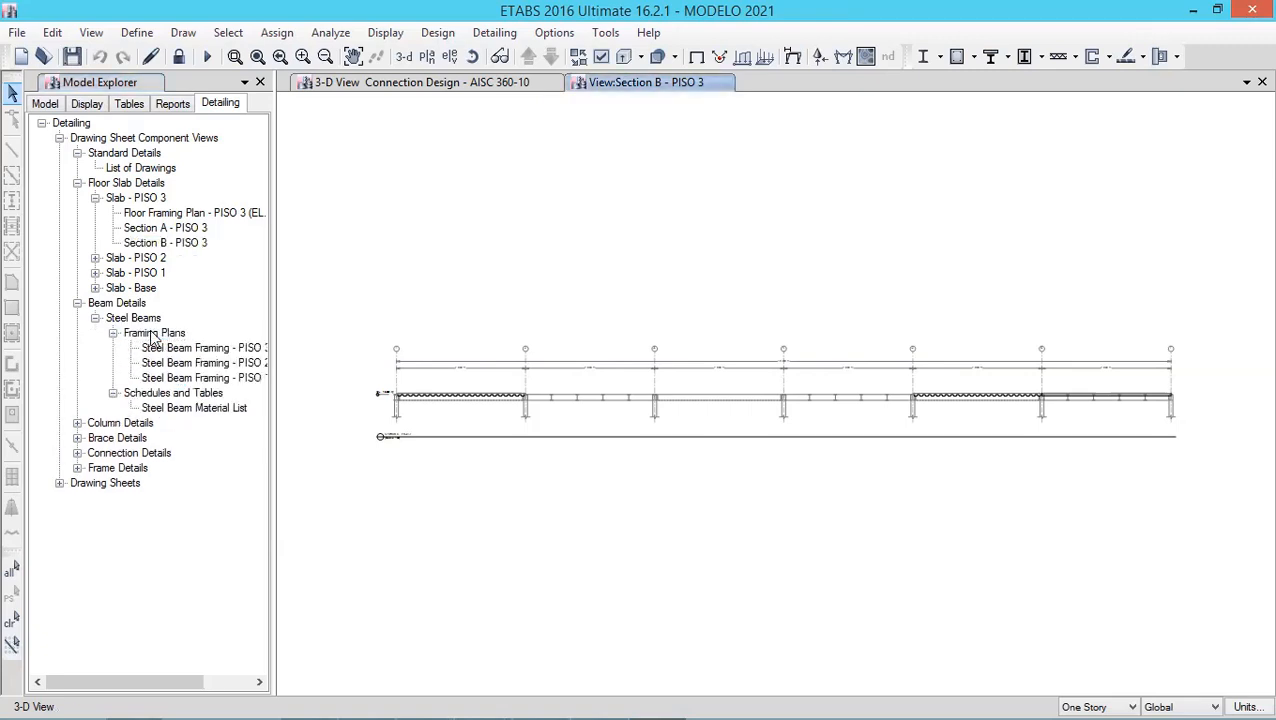
pyautogui.doubleClick(178, 348)
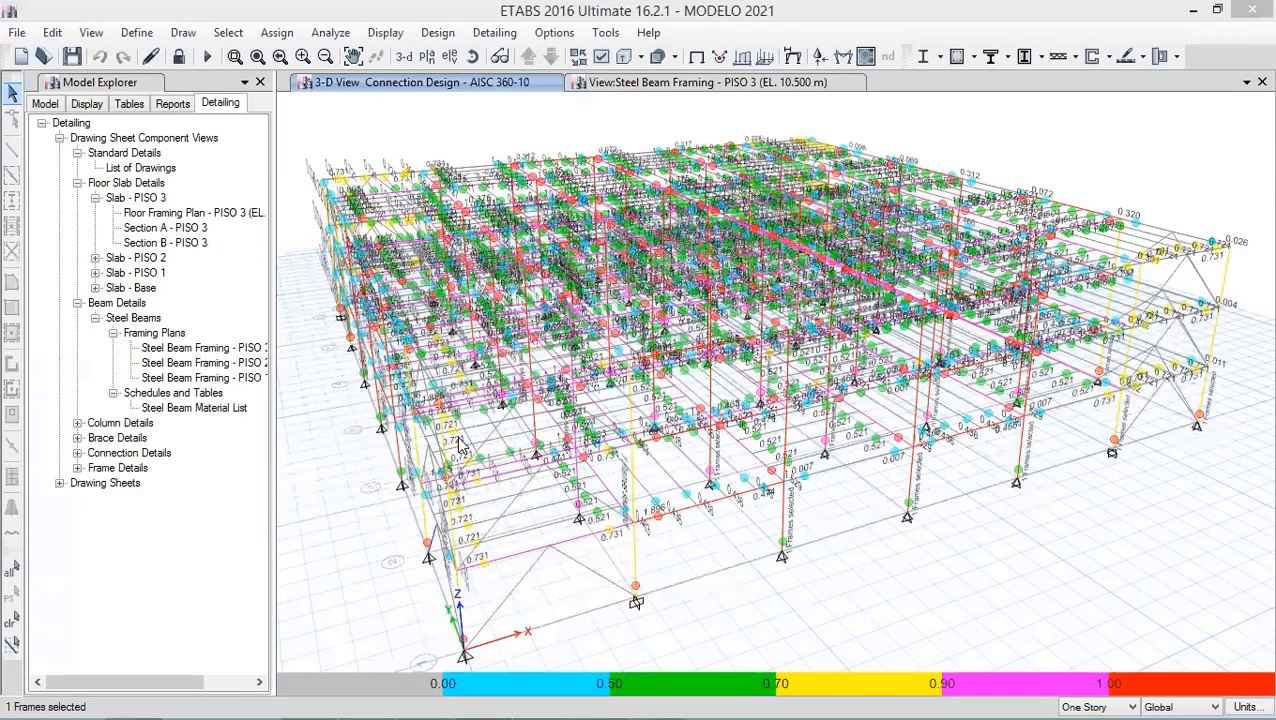
# - Zoom into the grid A to C area of the PISO 3 steel beam framing plan
pyautogui.click(78, 453)
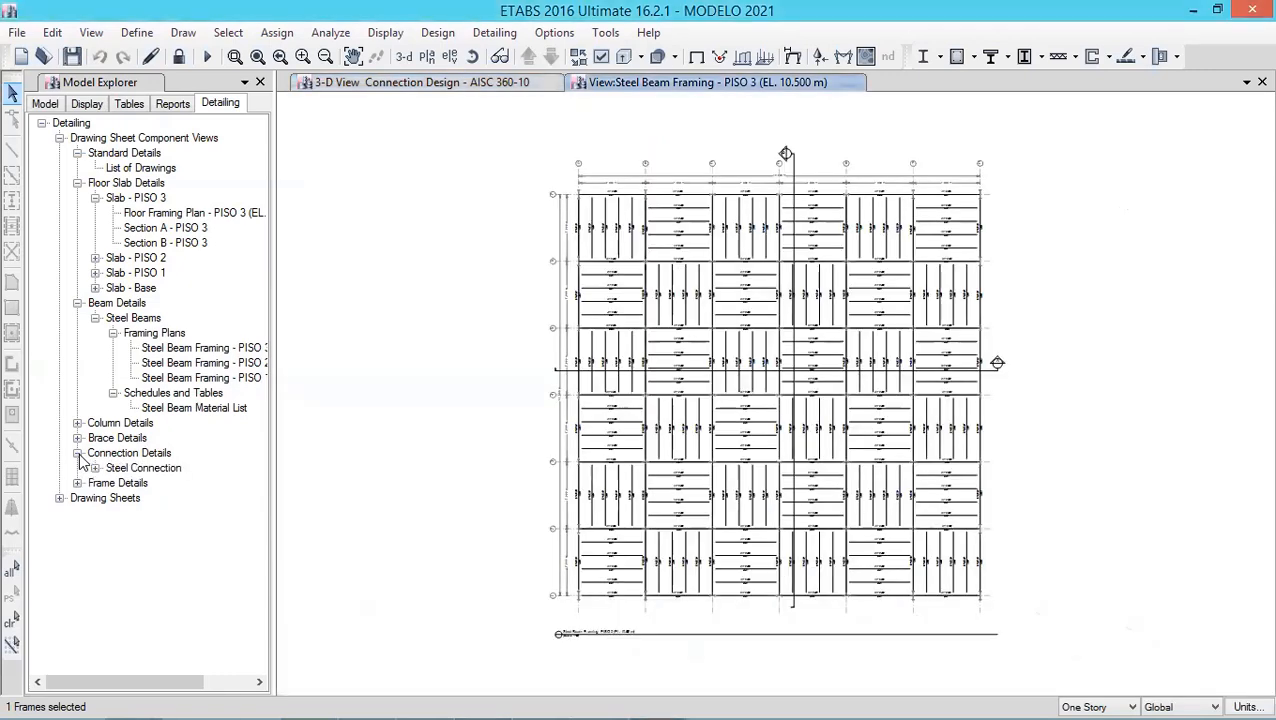
pyautogui.click(154, 469)
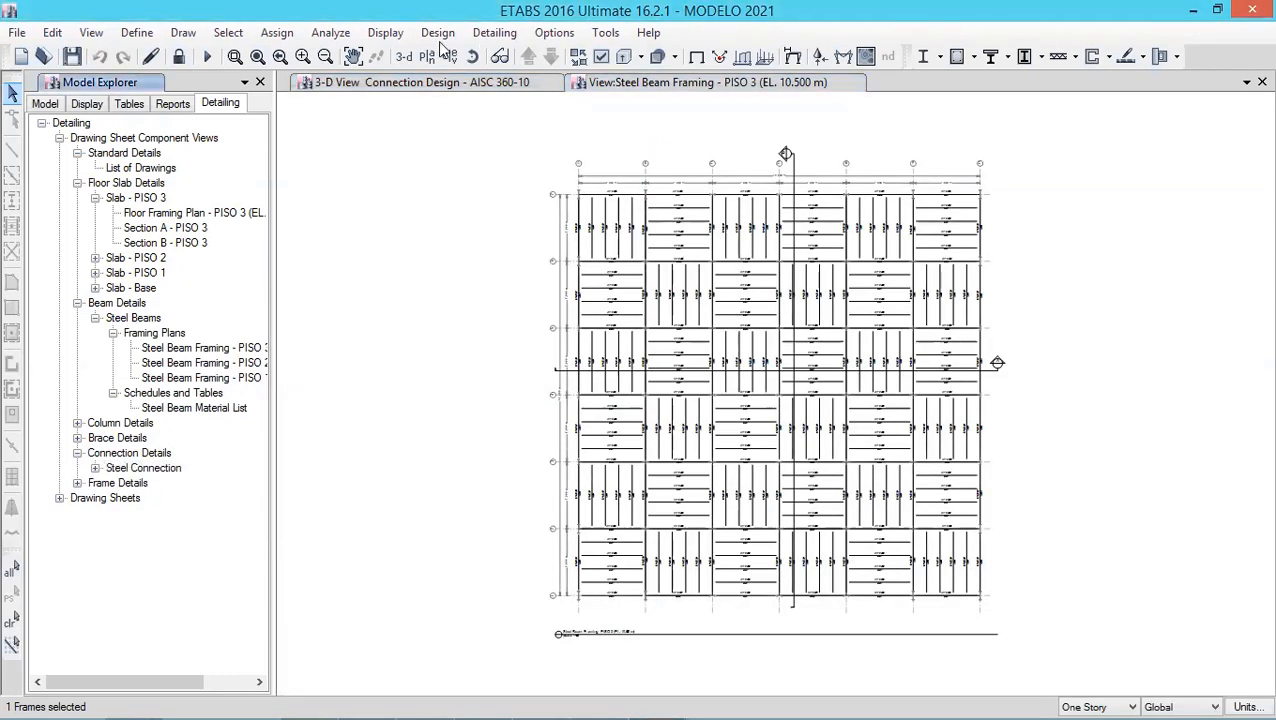
pyautogui.click(236, 57)
pyautogui.moveTo(571, 172); pyautogui.dragTo(686, 278)
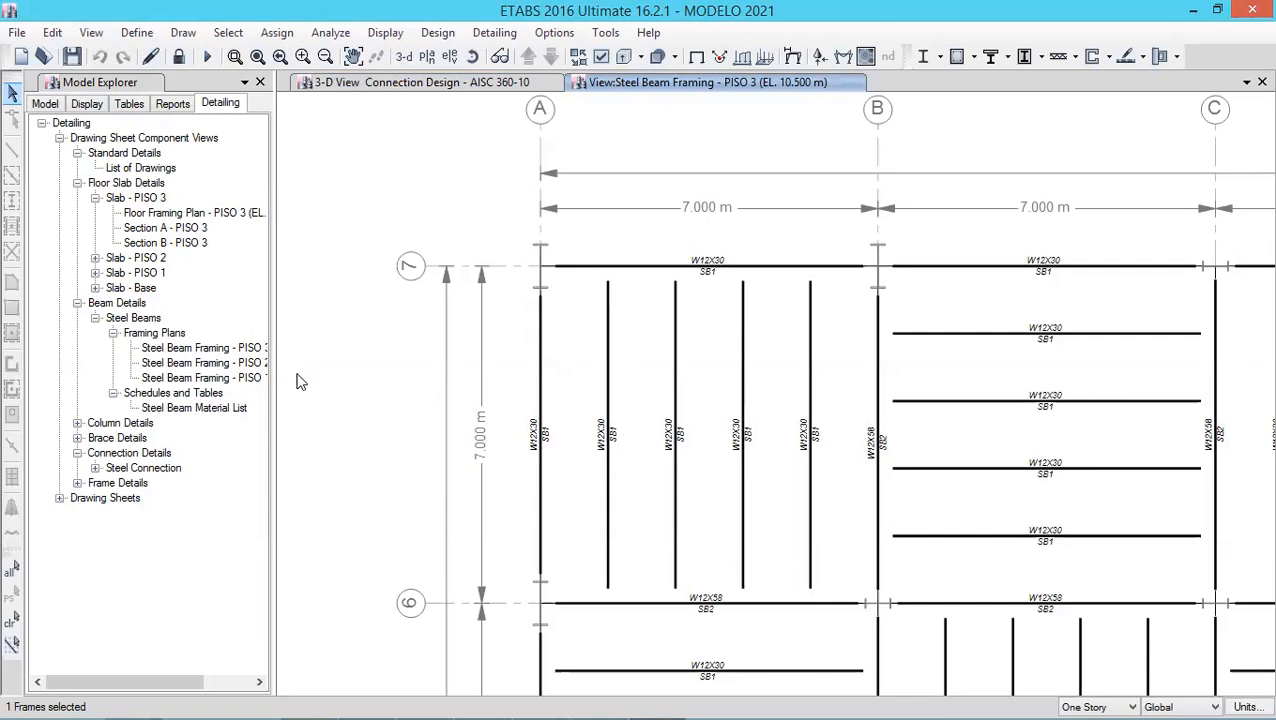
# - Expand the steel connection framing plans and open the Connection Layout for PISO 2
pyautogui.click(95, 468)
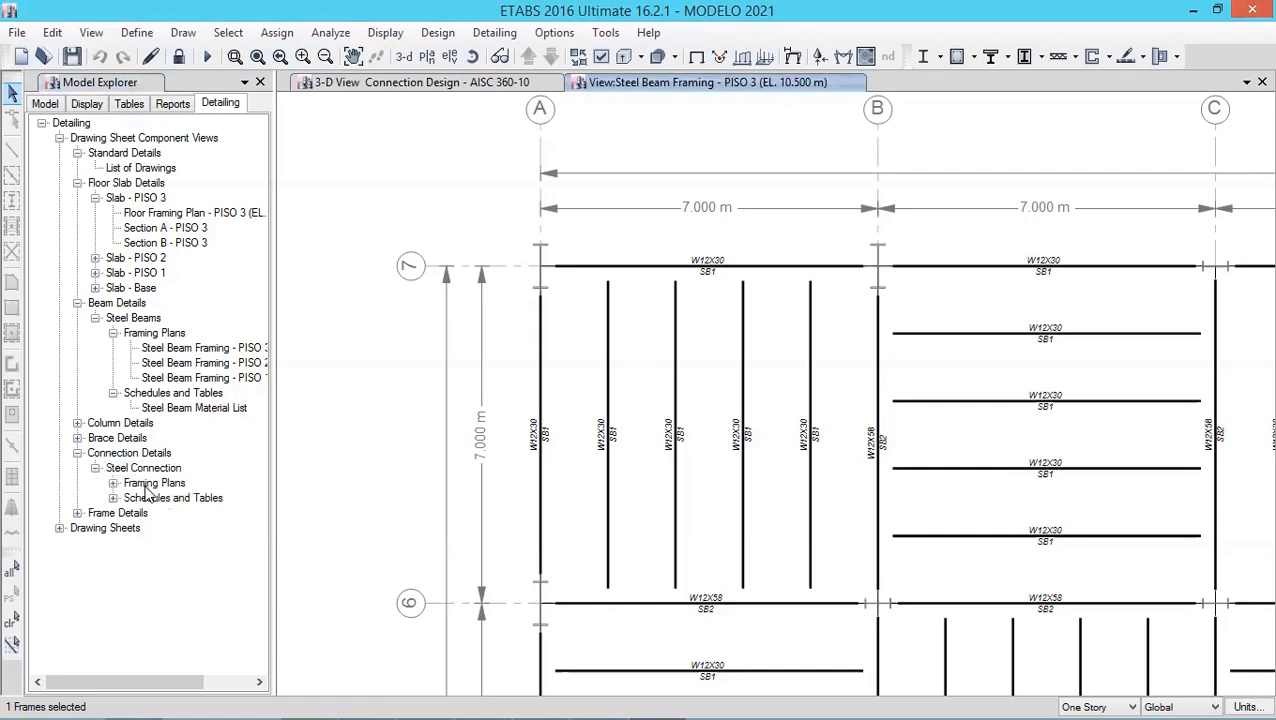
pyautogui.click(113, 483)
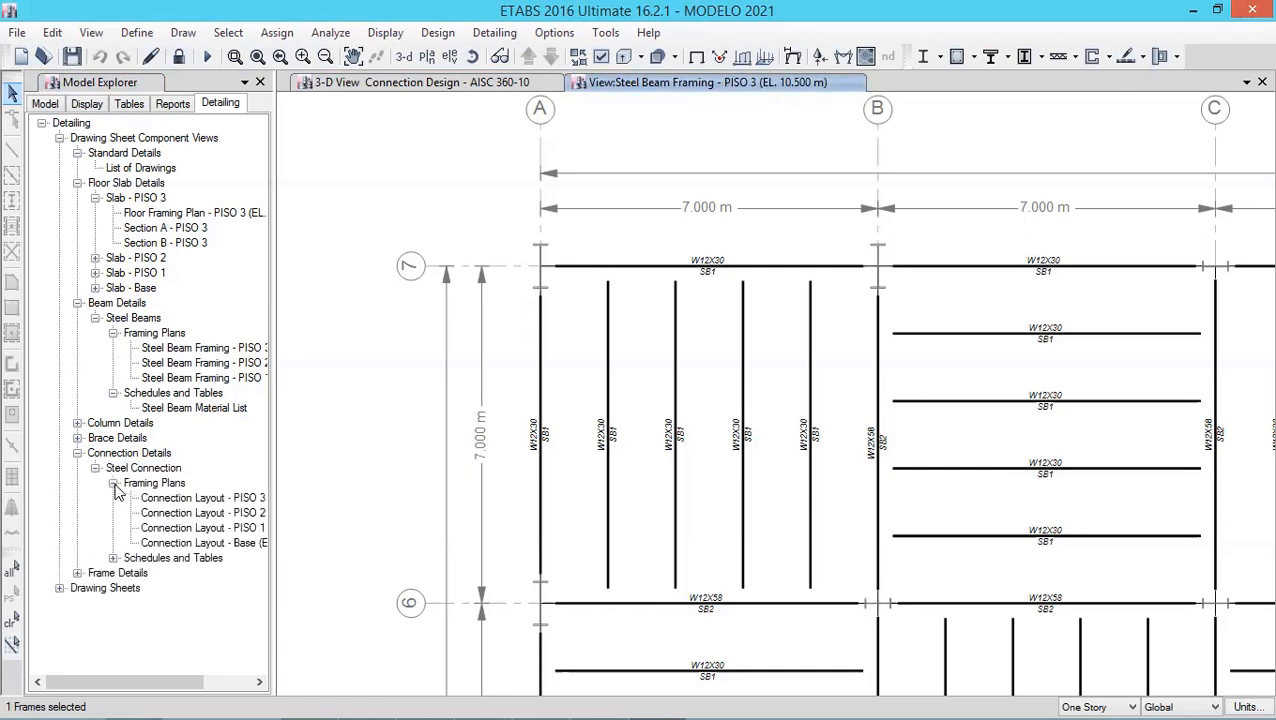
pyautogui.doubleClick(200, 512)
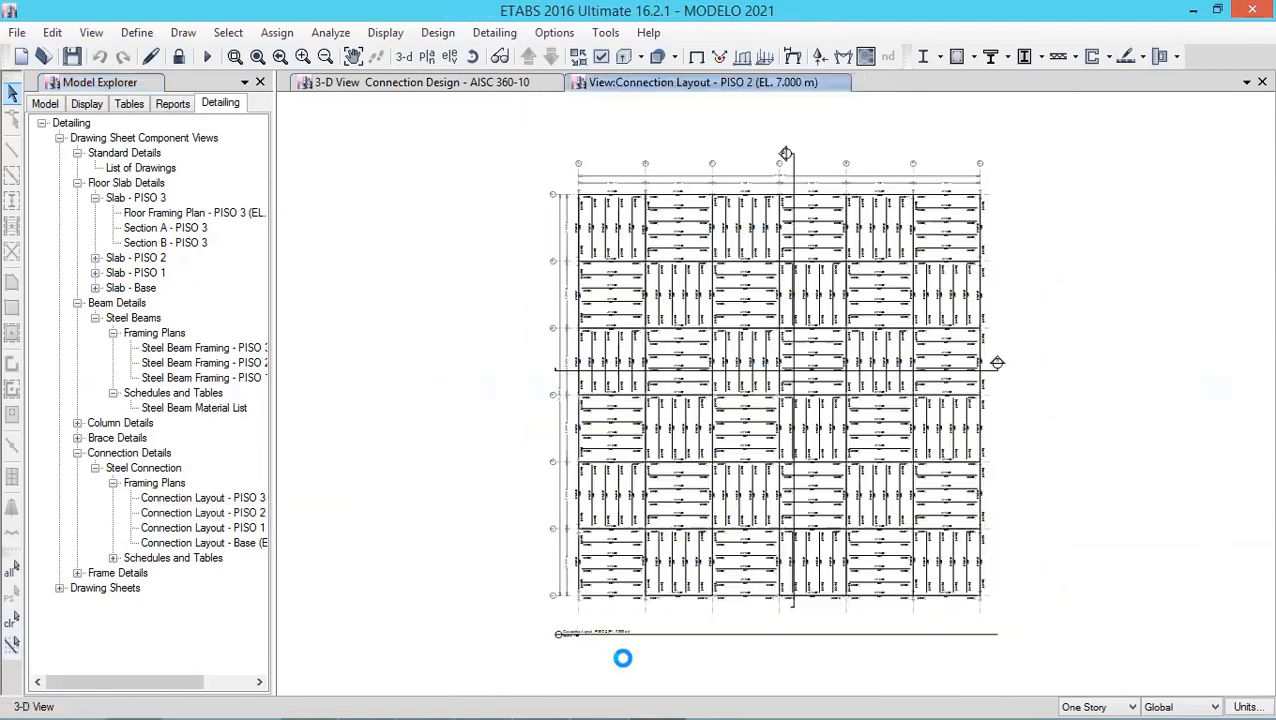
# - Open the Connection Schedule - Beam Column (Major Axis) drawing view
pyautogui.click(113, 558)
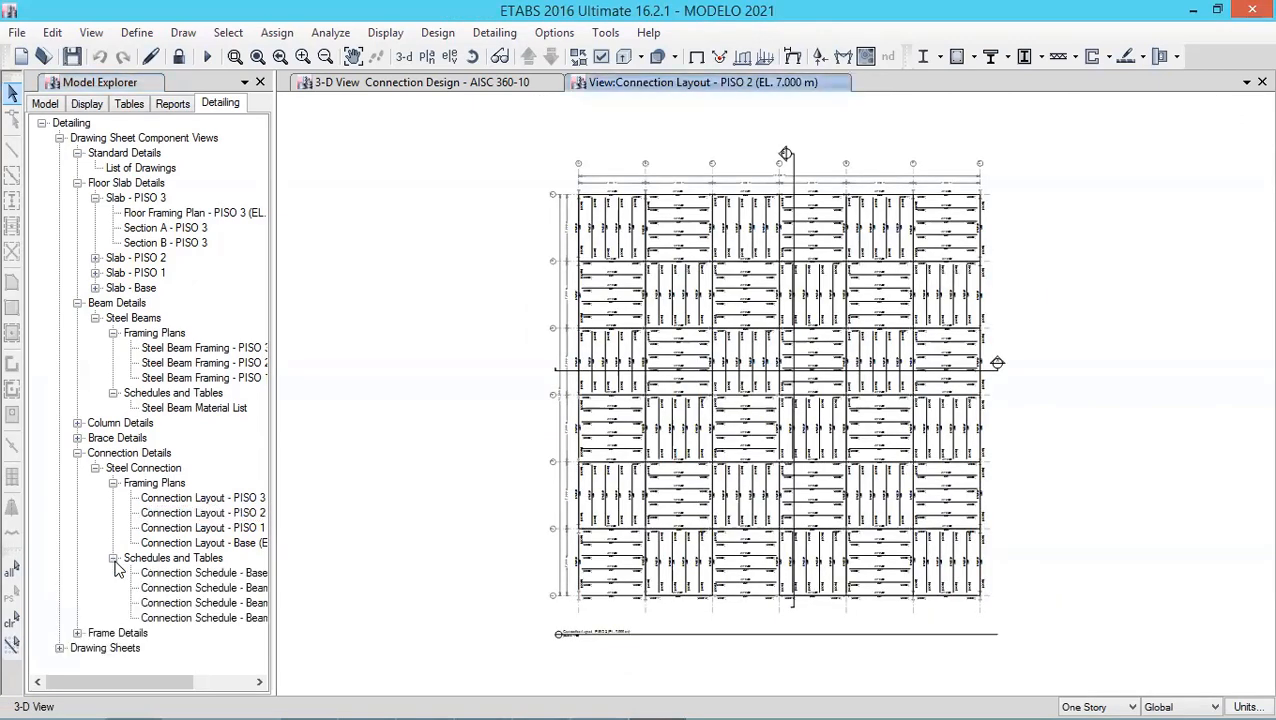
pyautogui.doubleClick(187, 595)
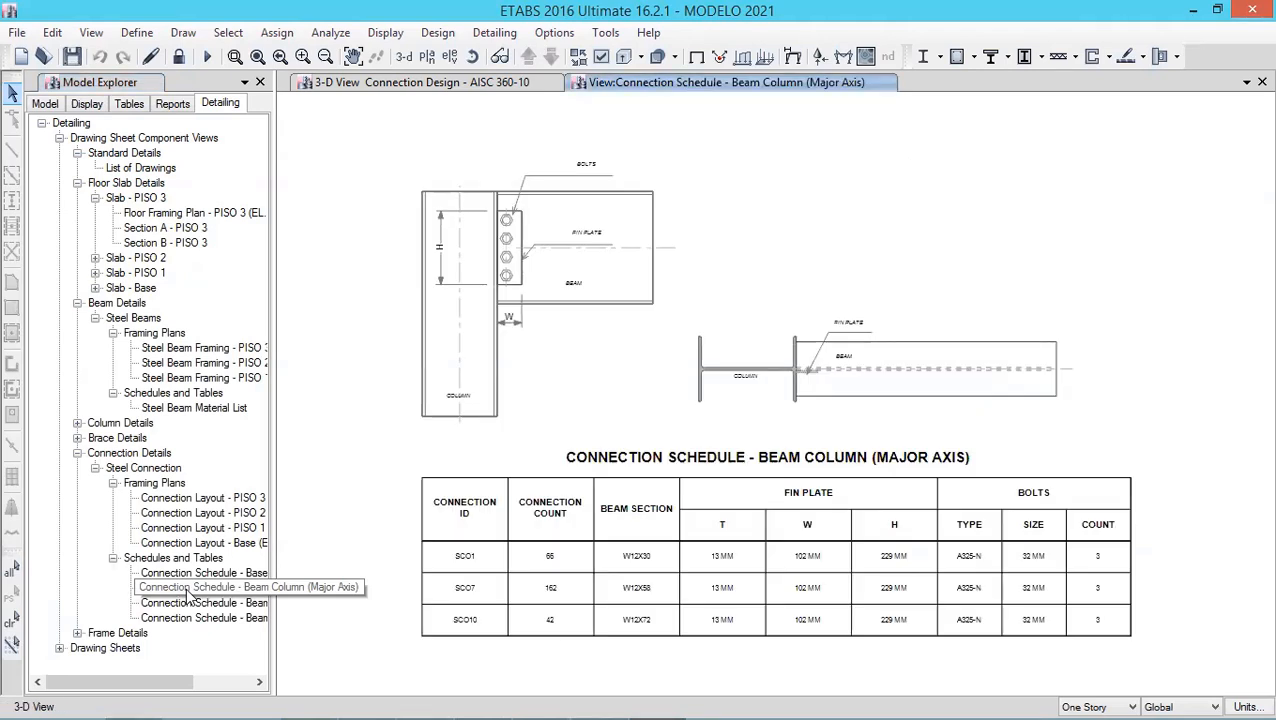
pyautogui.click(193, 578)
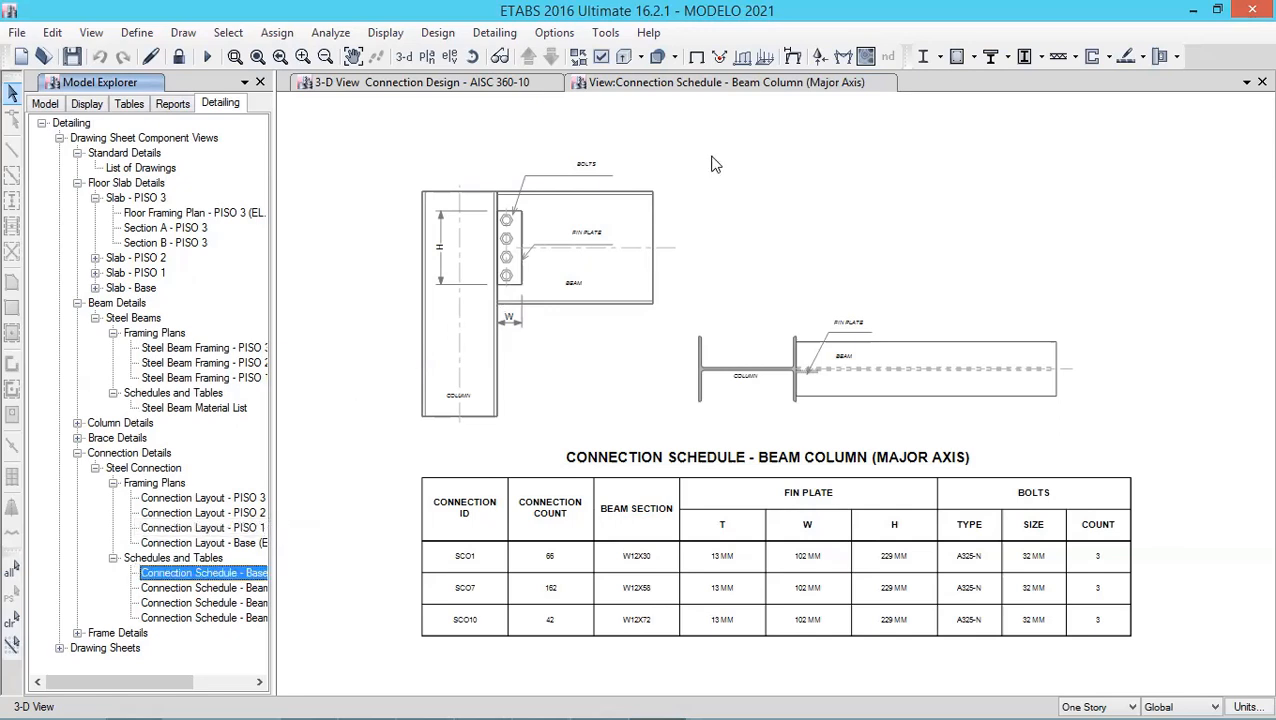
# - Widen the model explorer panel and open the Connection Schedule - Beam Column (Minor Axis) view
pyautogui.rightClick(675, 150)
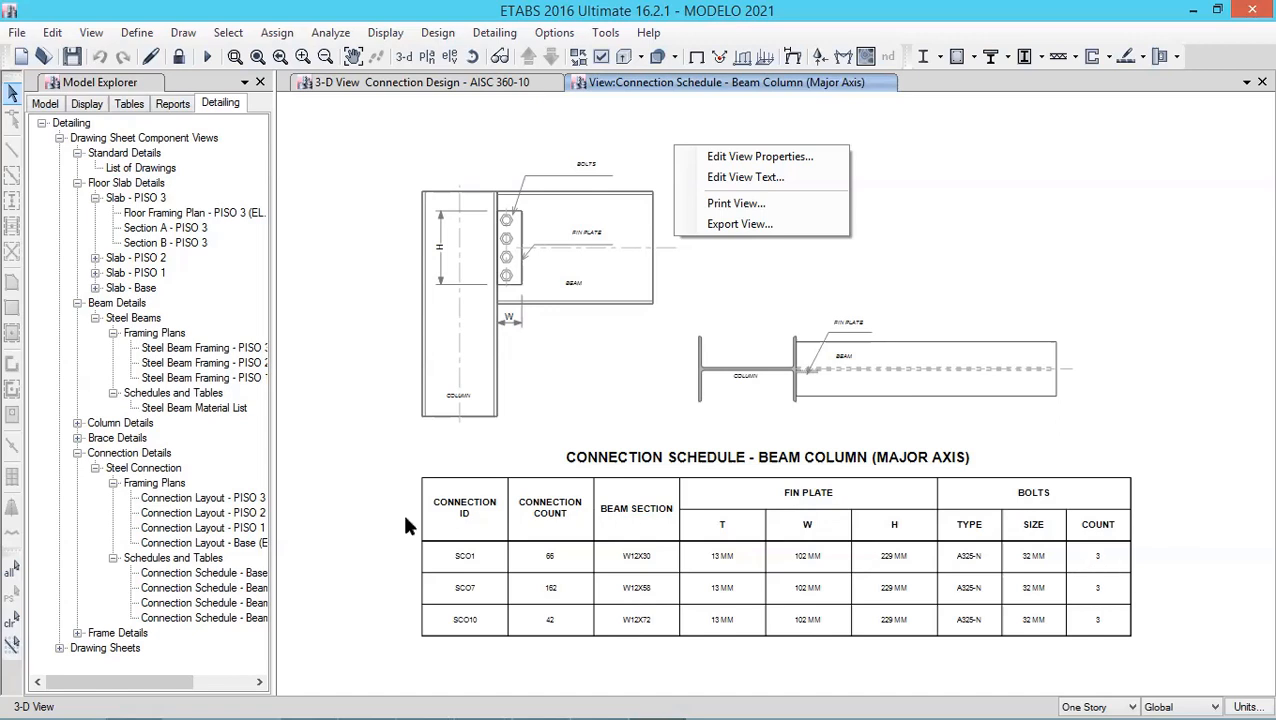
pyautogui.click(290, 567)
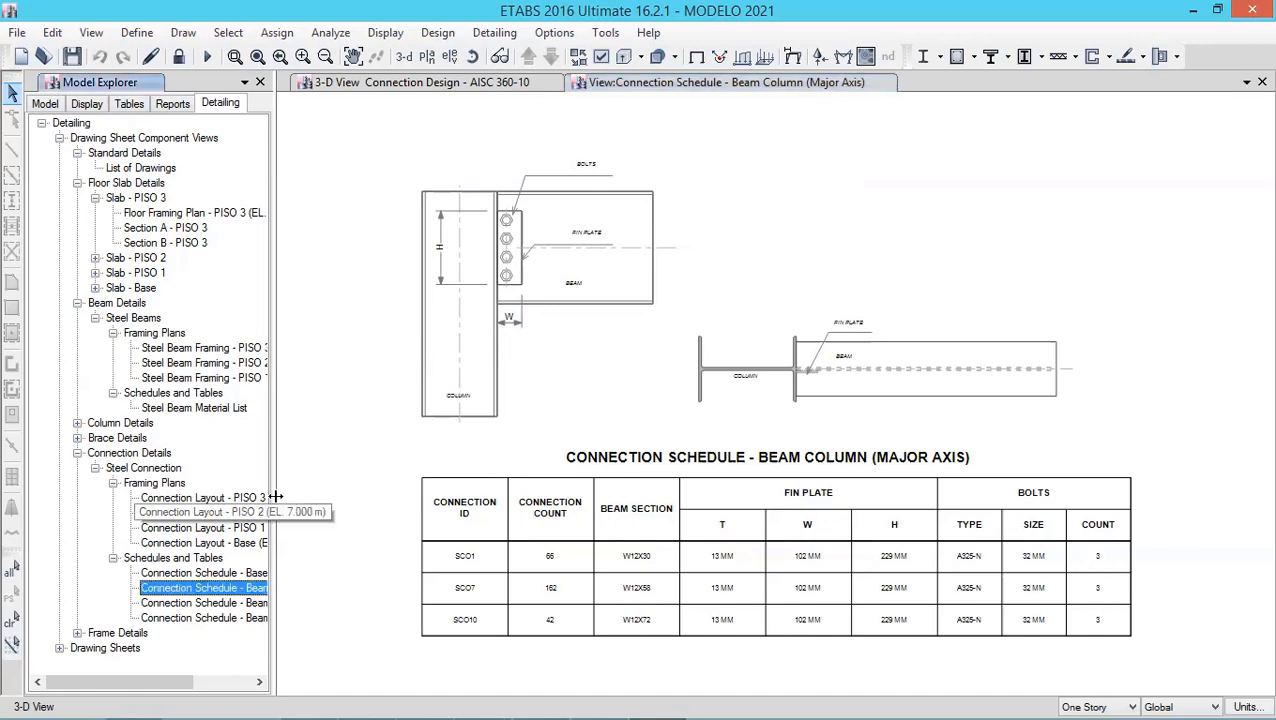
pyautogui.moveTo(383, 494)
pyautogui.mouseDown()
pyautogui.moveTo(279, 494)
pyautogui.moveTo(379, 494)
pyautogui.mouseUp()
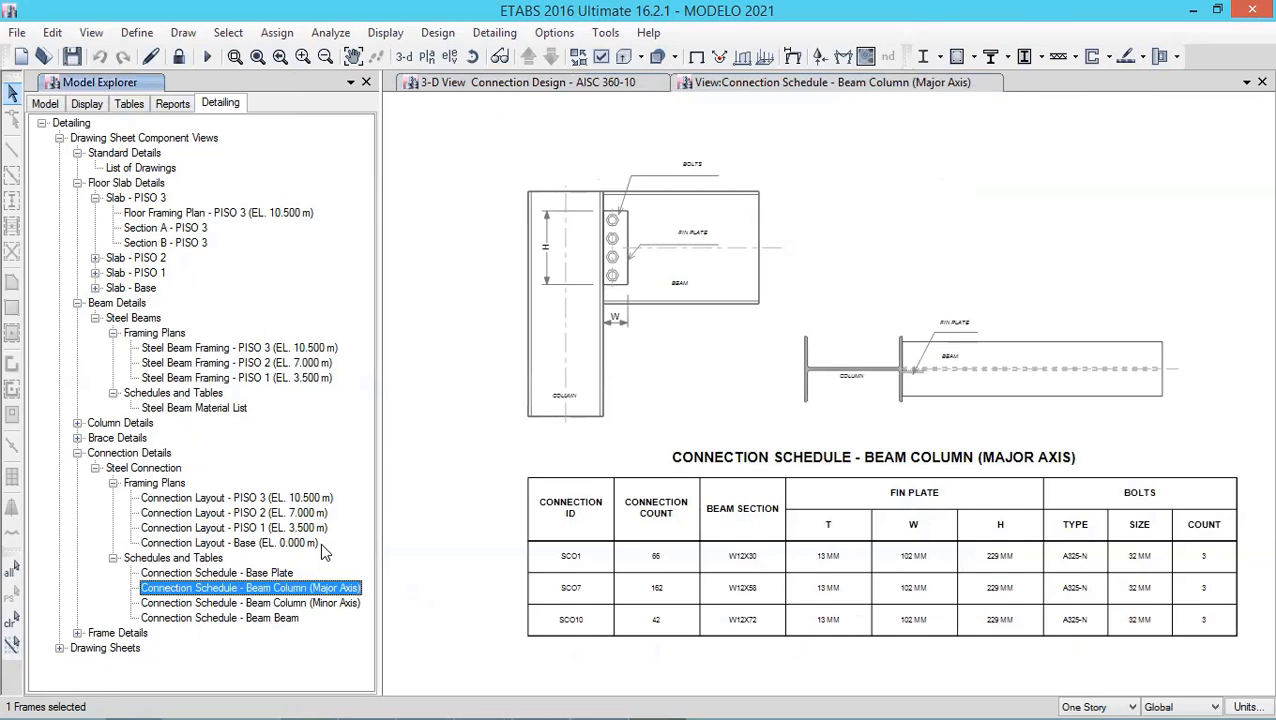
pyautogui.press('Down')
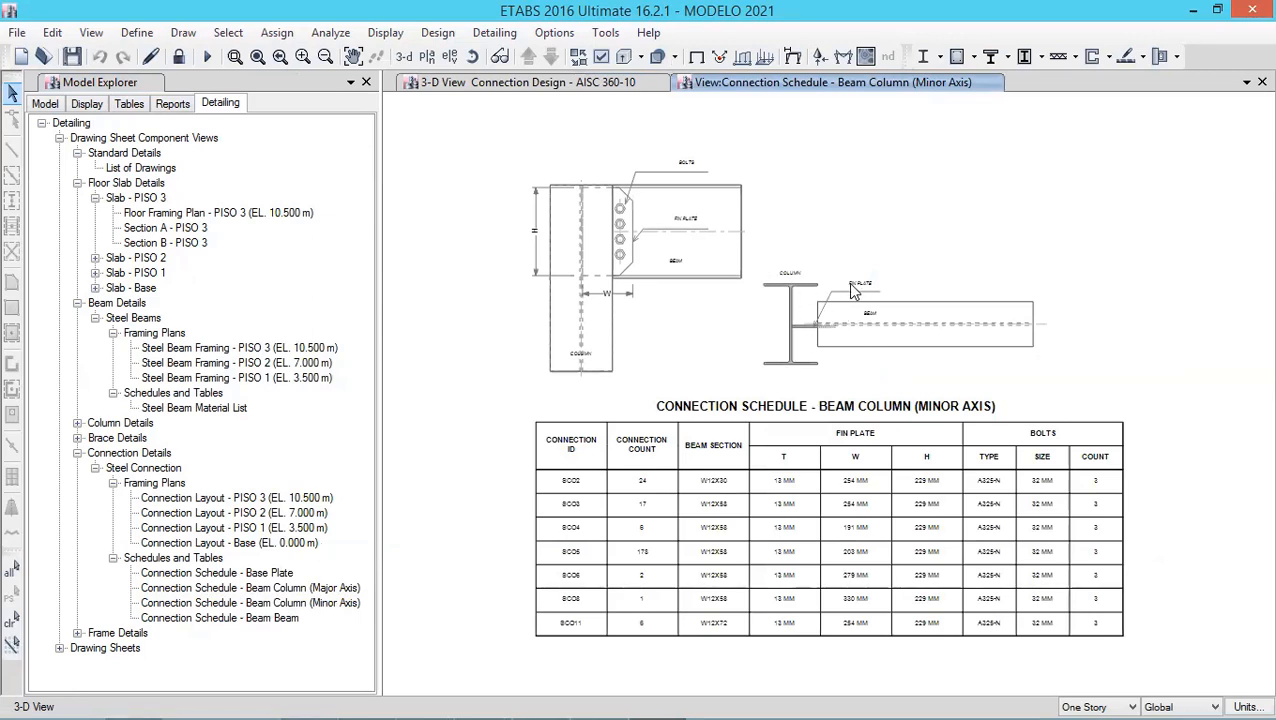
# - Open the Connection Schedule - Beam Beam view and expand the frame details
pyautogui.click(404, 552)
pyautogui.press('Down')
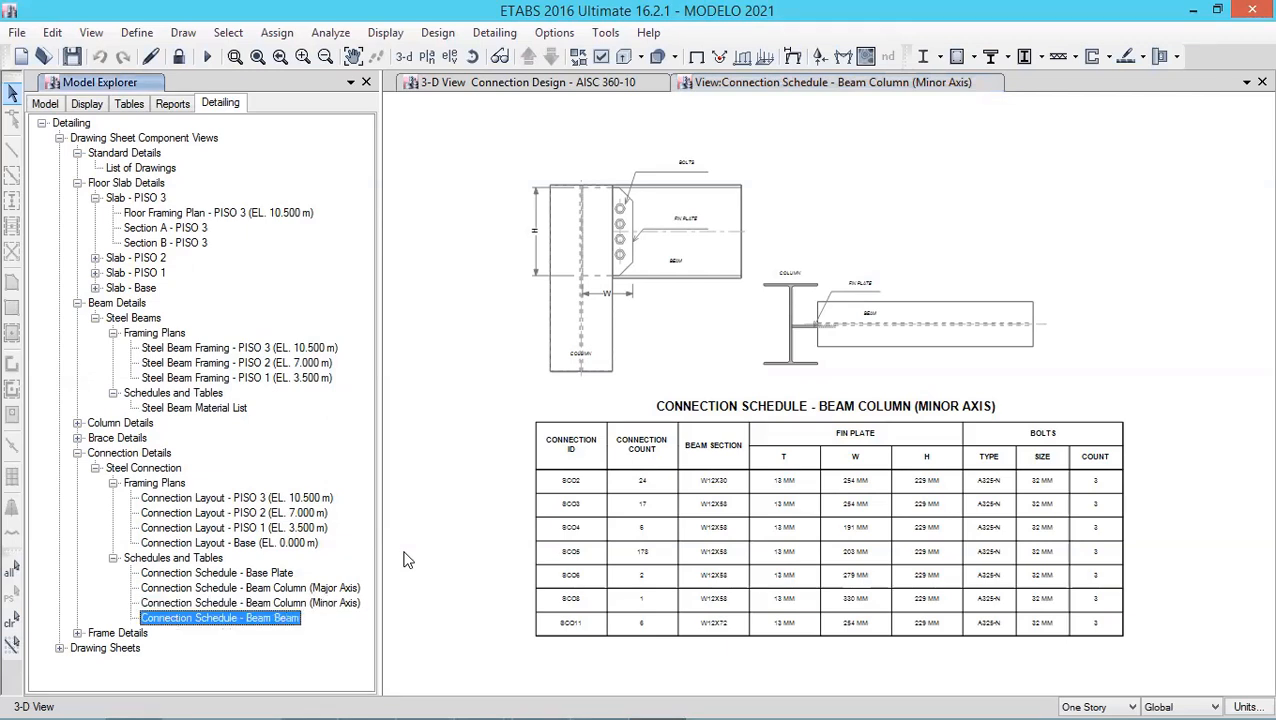
pyautogui.press('Return')
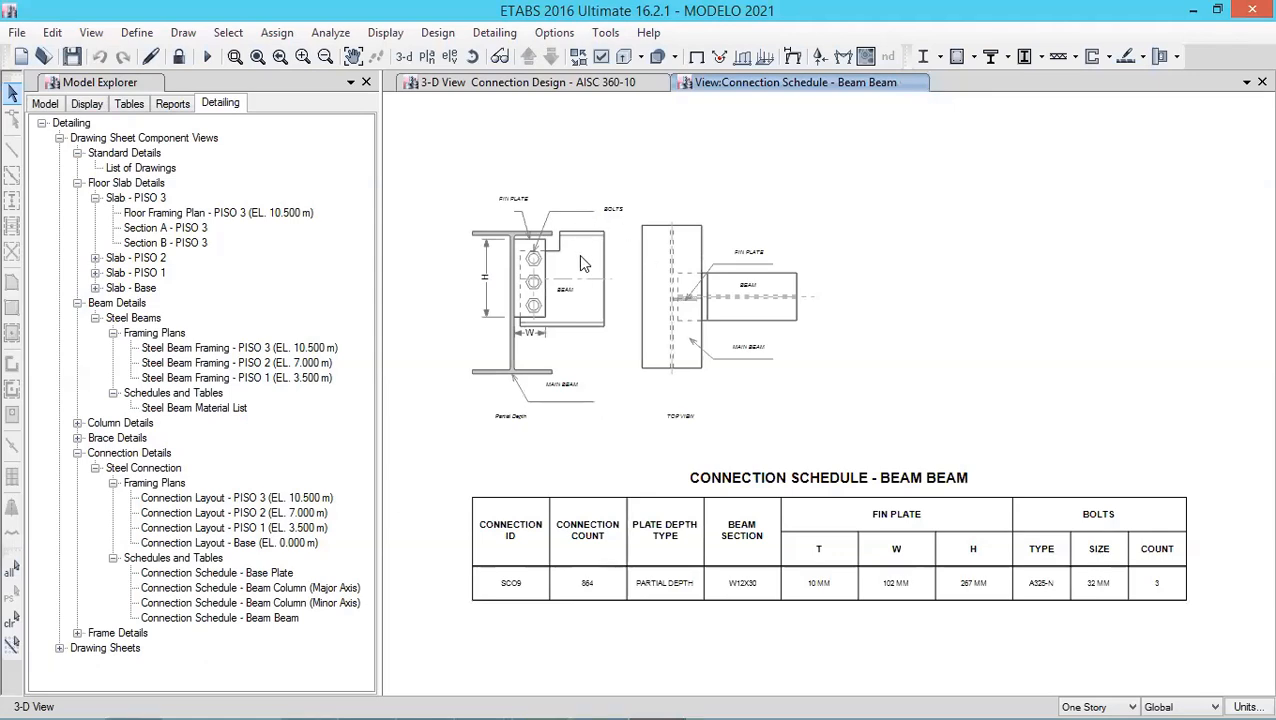
pyautogui.click(78, 633)
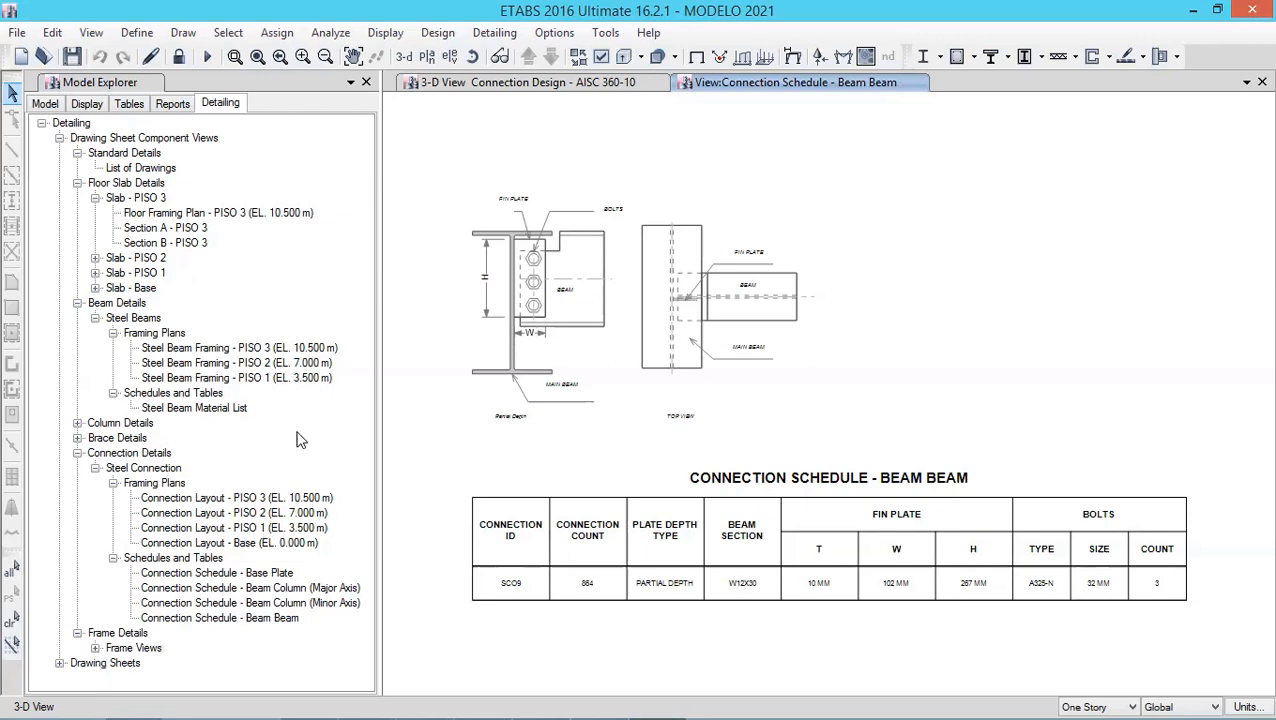
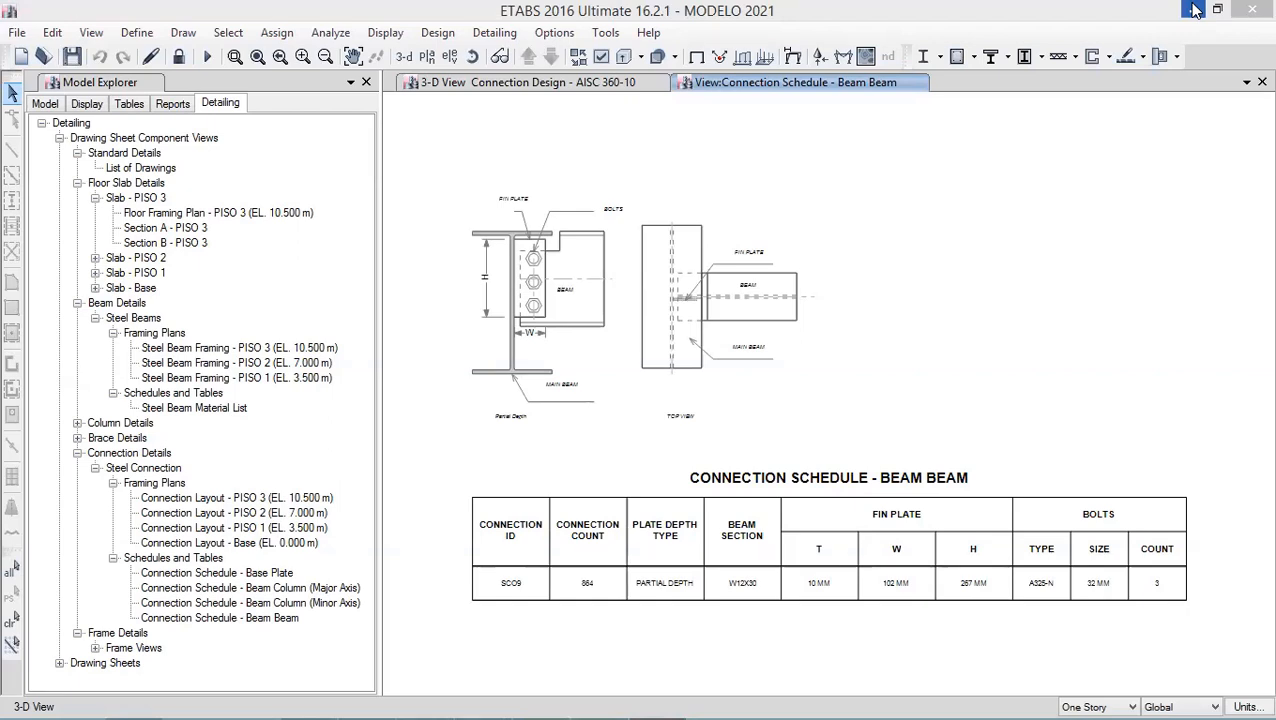
# - Switch to RCM ACI-Builder and open the rectangular section flexure design
pyautogui.click(1196, 10)
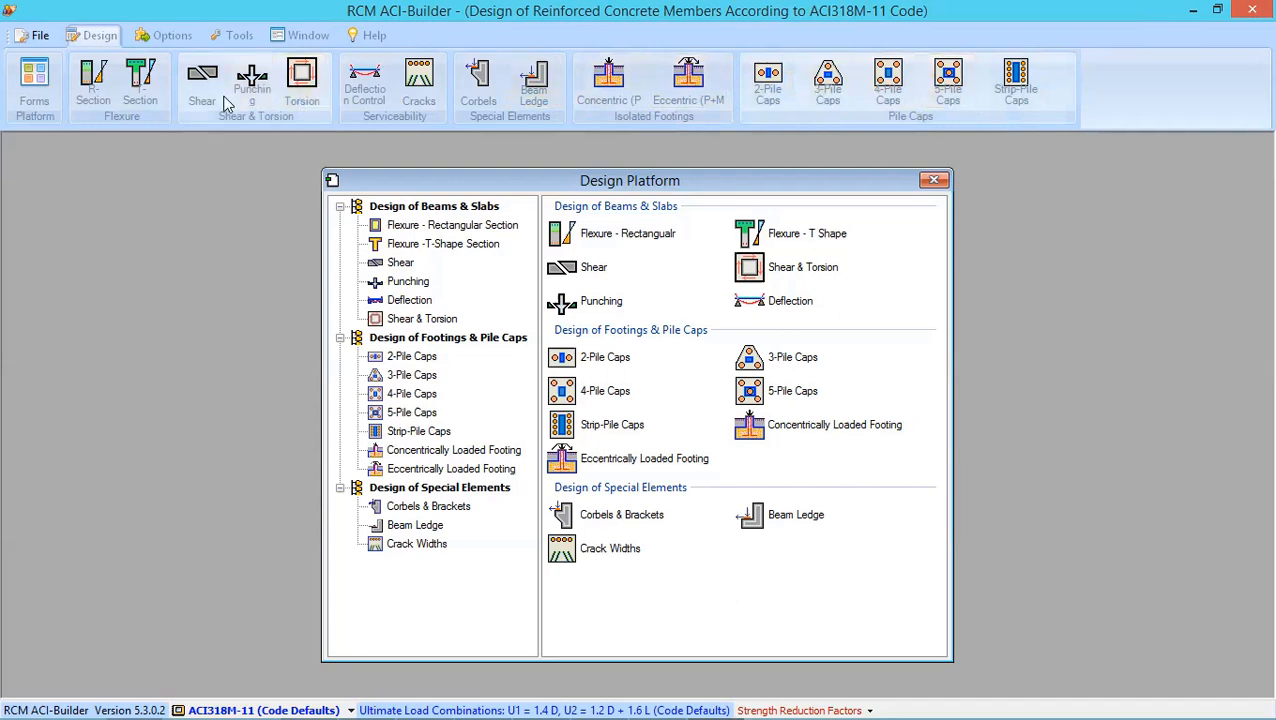
pyautogui.click(90, 95)
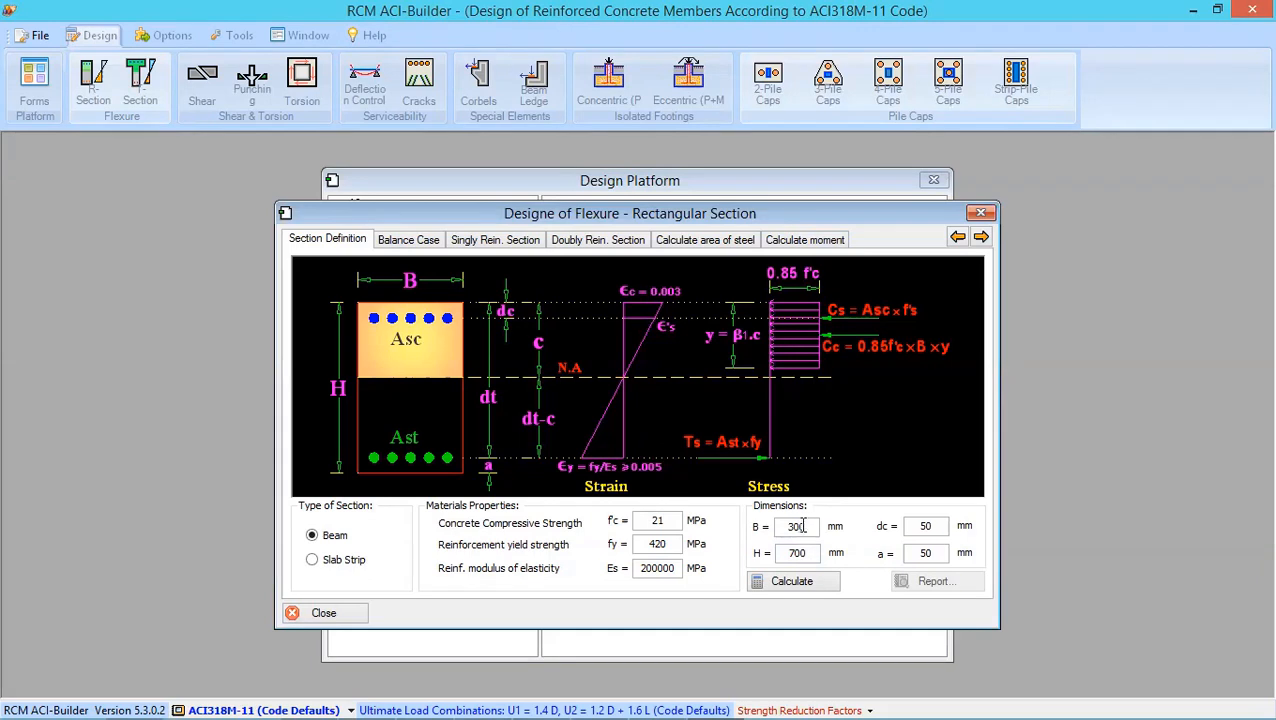
# - Set the section type to Slab Strip with a height of 100 mm and calculate the section
pyautogui.click(313, 562)
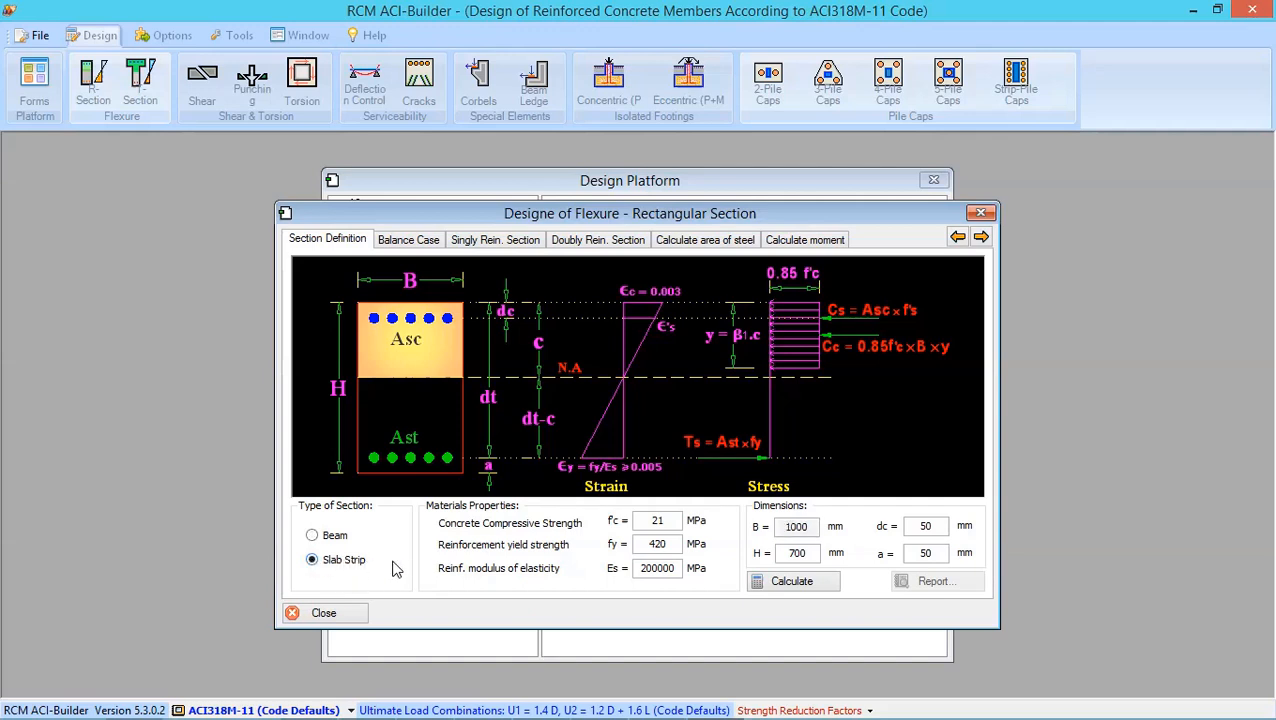
pyautogui.click(809, 556)
pyautogui.press('BackSpace')
pyautogui.press('BackSpace')
pyautogui.press('BackSpace')
pyautogui.write('1000')
pyautogui.click(810, 572)
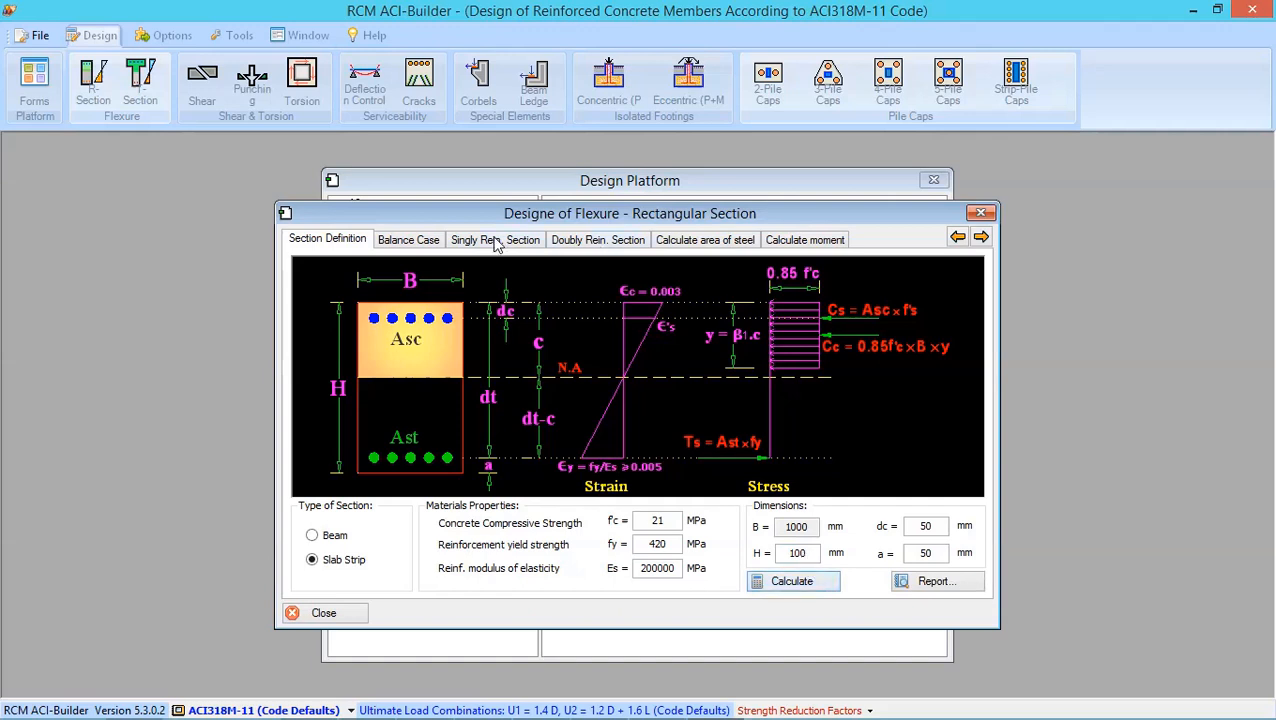
# - Calculate the equivalent moment for the slab strip using the default main mesh
pyautogui.click(787, 243)
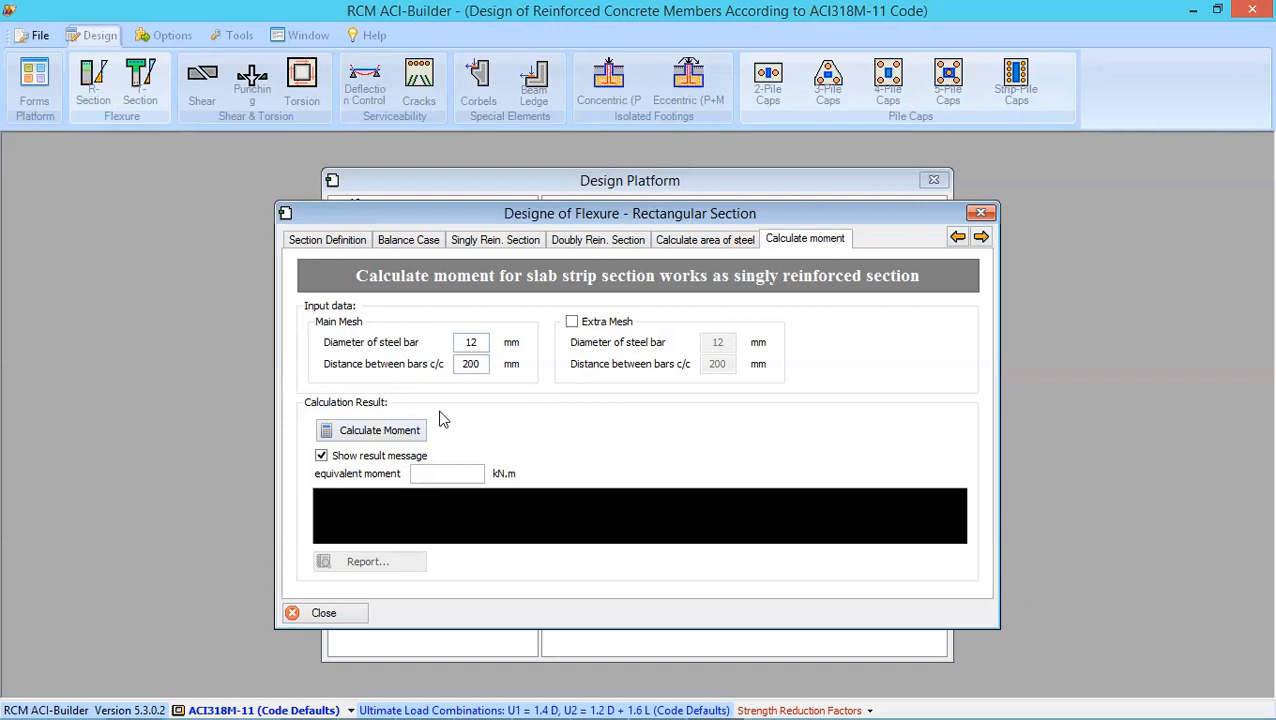
pyautogui.click(404, 436)
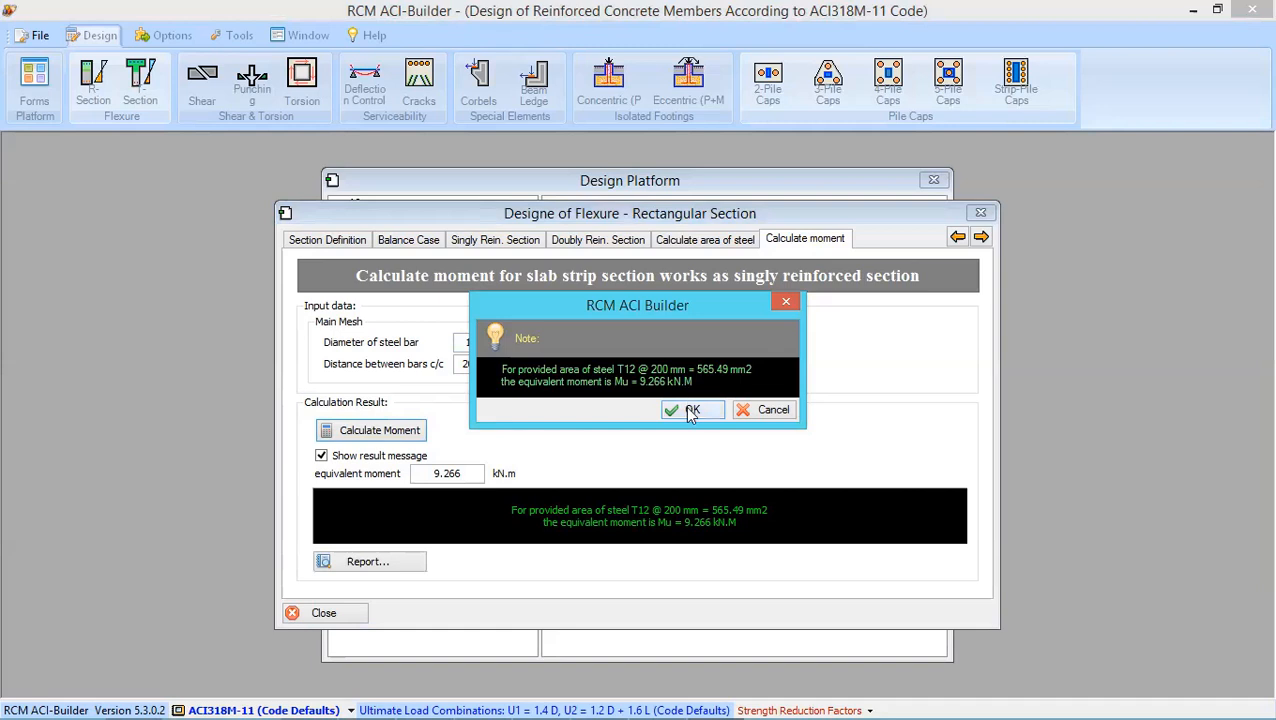
pyautogui.click(683, 407)
# - Recalculate the slab moment with 5 mm bars spaced 150 mm apart, then close the flexure dialog
pyautogui.click(482, 342)
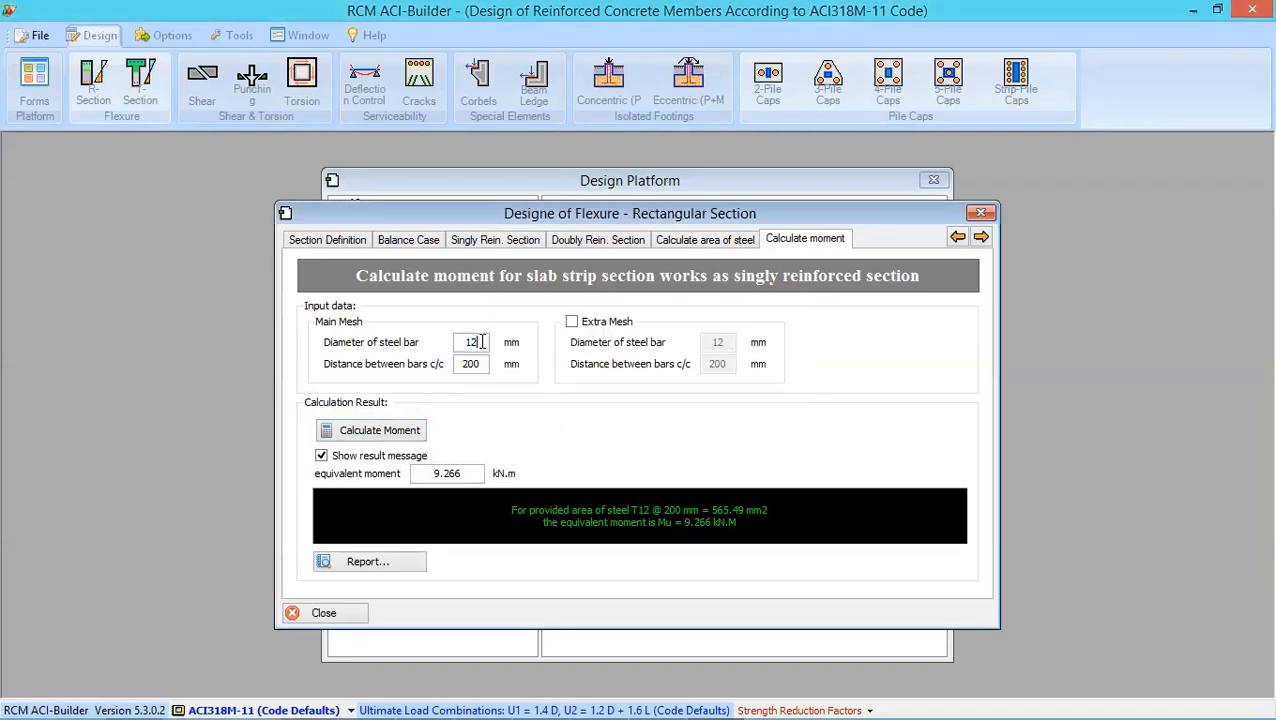
pyautogui.press('BackSpace')
pyautogui.press('BackSpace')
pyautogui.write('5')
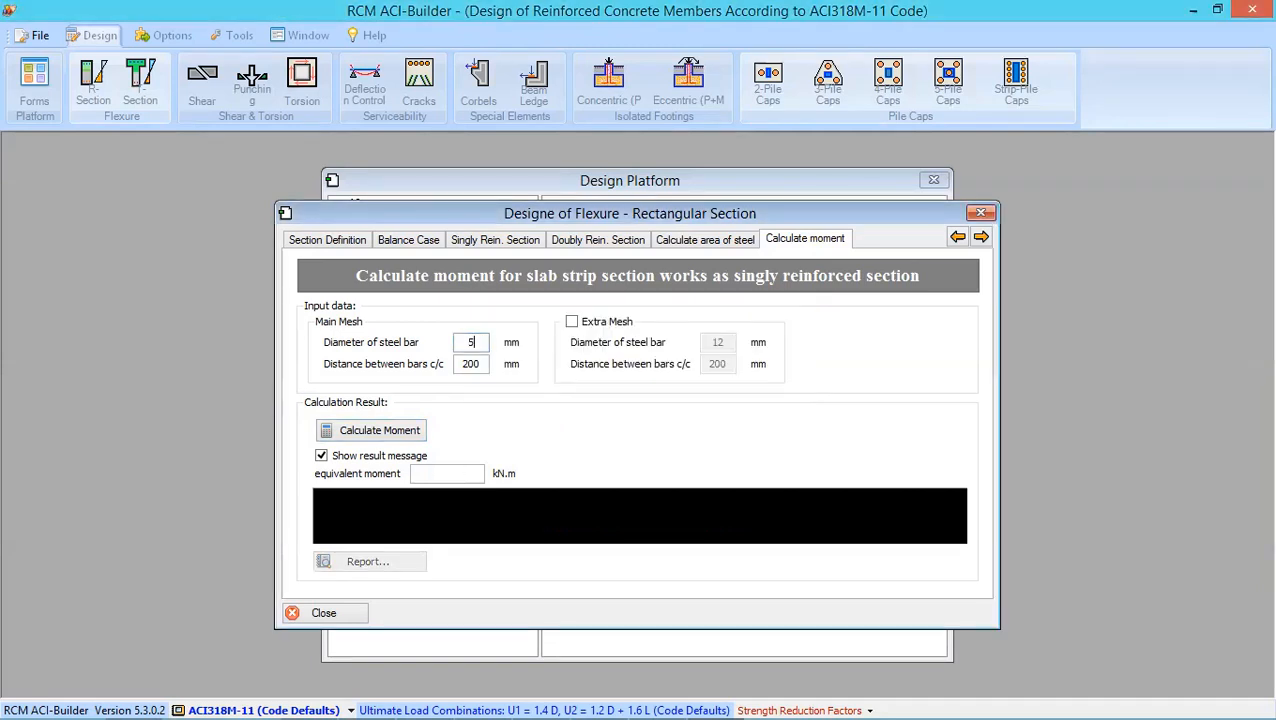
pyautogui.click(472, 365)
pyautogui.press('BackSpace')
pyautogui.press('BackSpace')
pyautogui.press('BackSpace')
pyautogui.write('150')
pyautogui.click(405, 443)
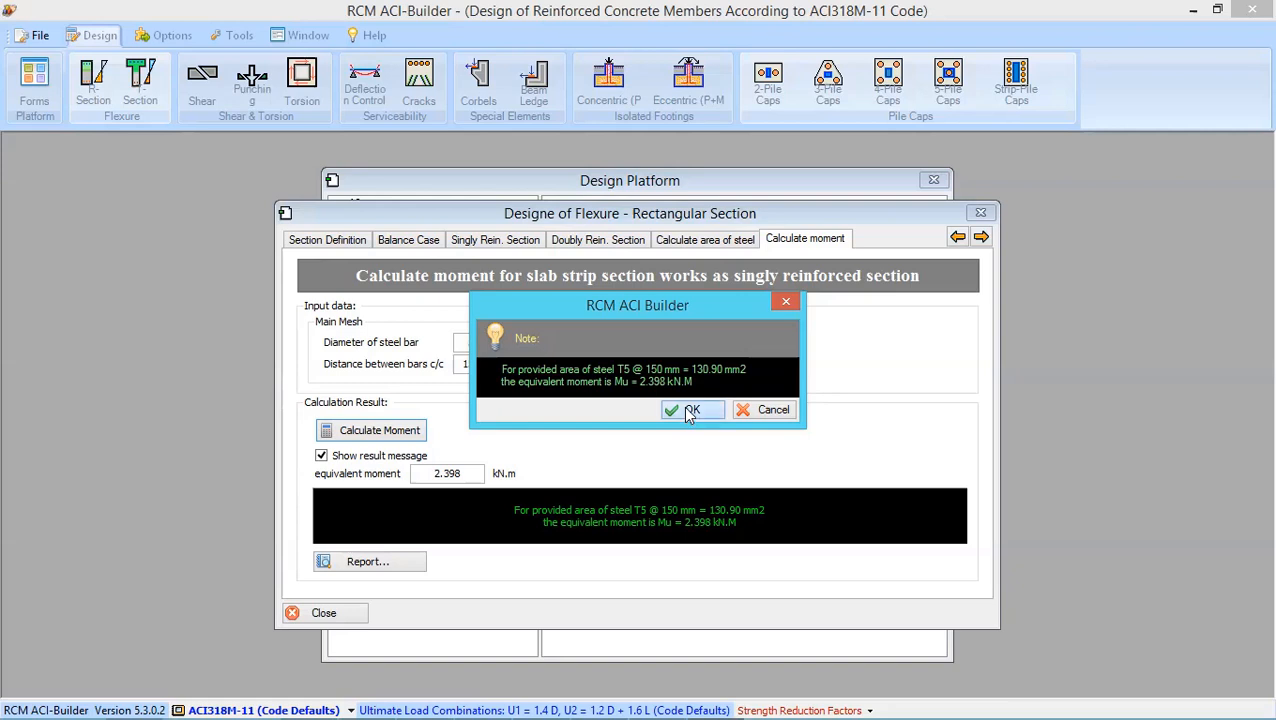
pyautogui.click(689, 412)
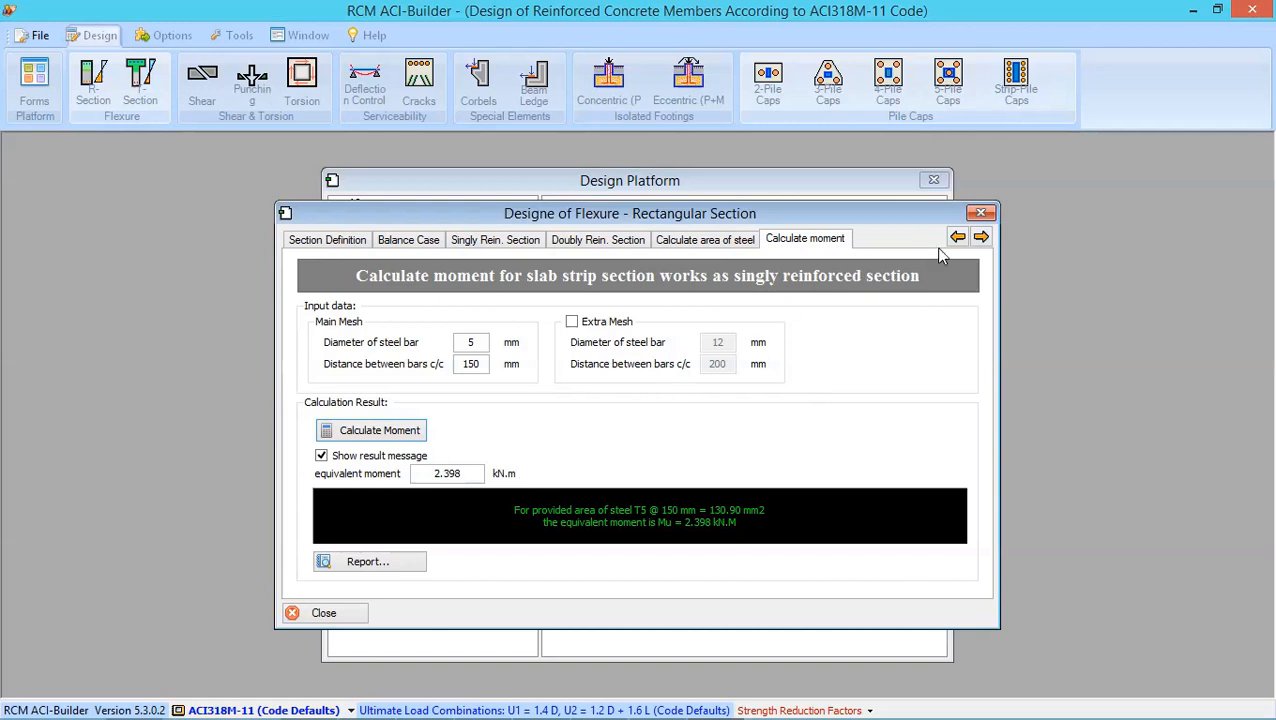
pyautogui.click(979, 215)
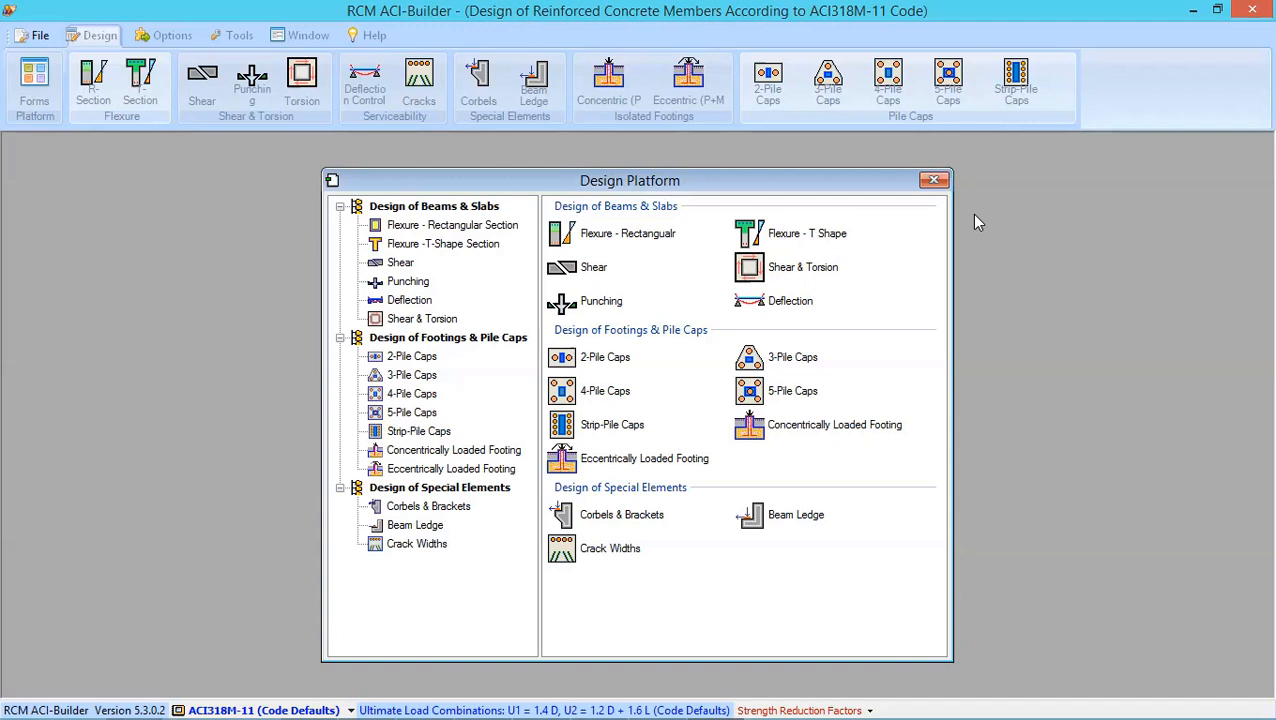
# - Reopen the rectangular flexure design, calculate the default beam section and review its singly reinforced results
pyautogui.click(92, 88)
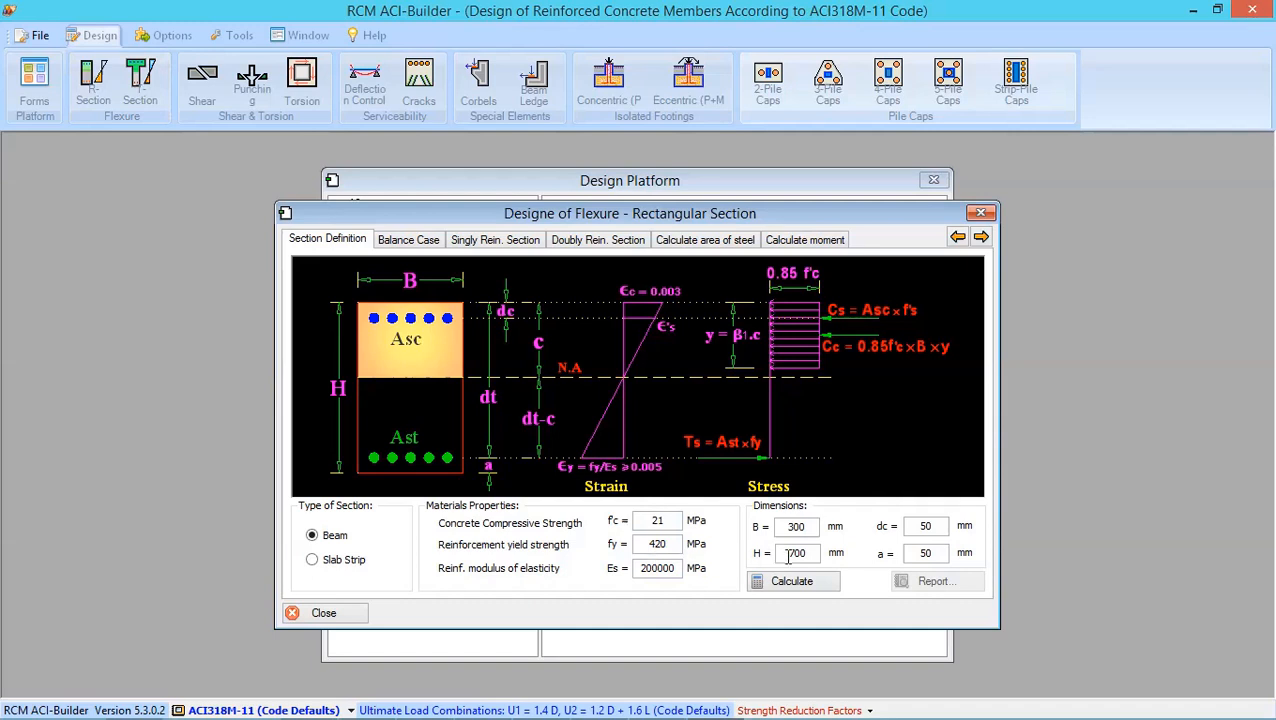
pyautogui.press('Return')
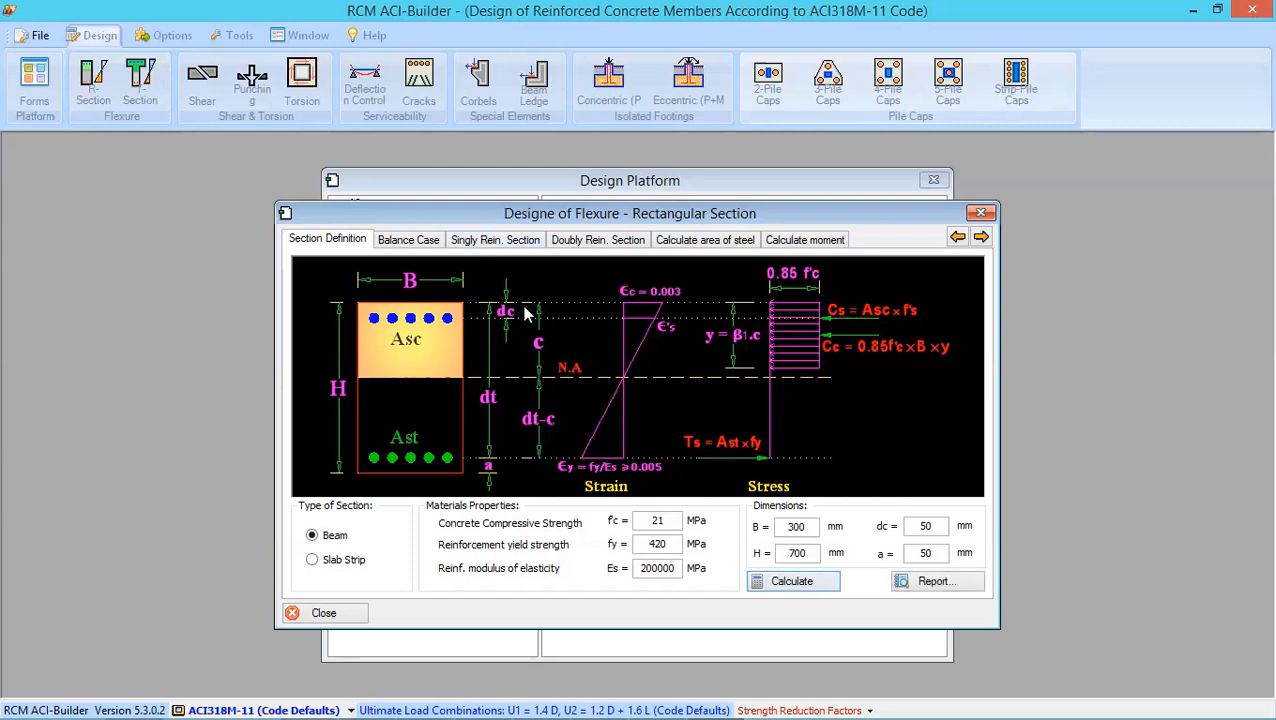
pyautogui.click(484, 241)
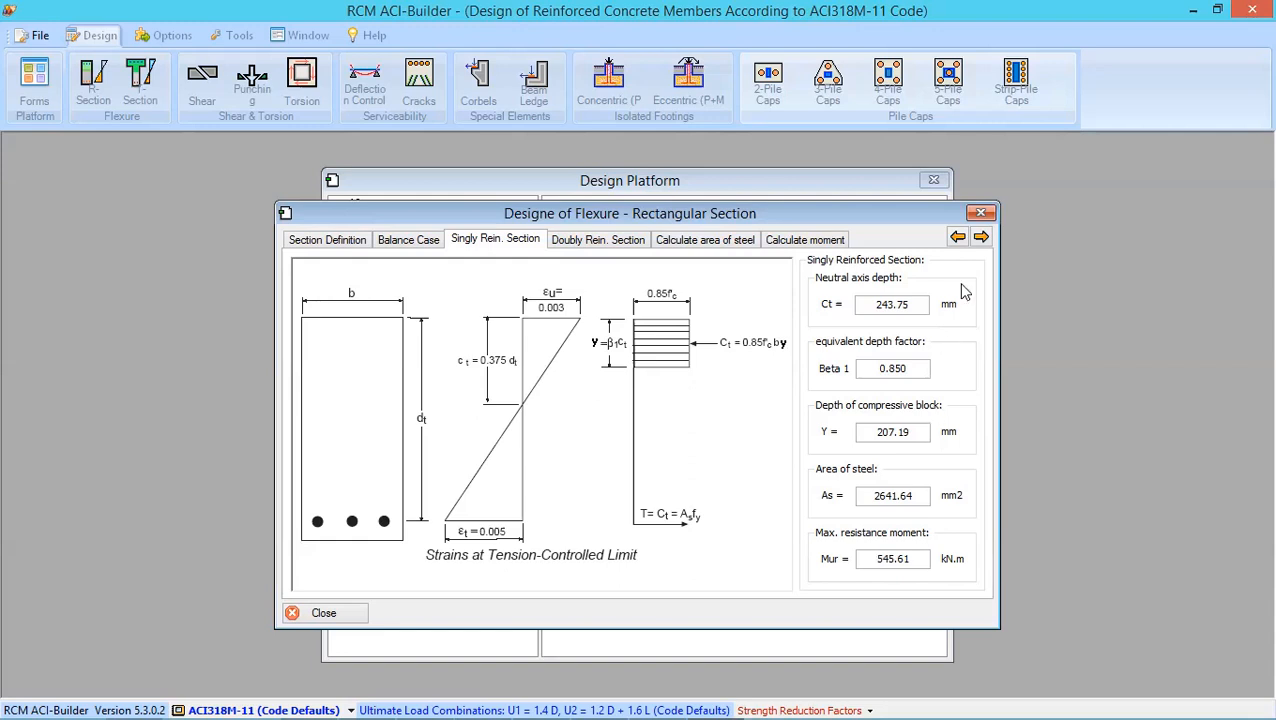
pyautogui.click(980, 213)
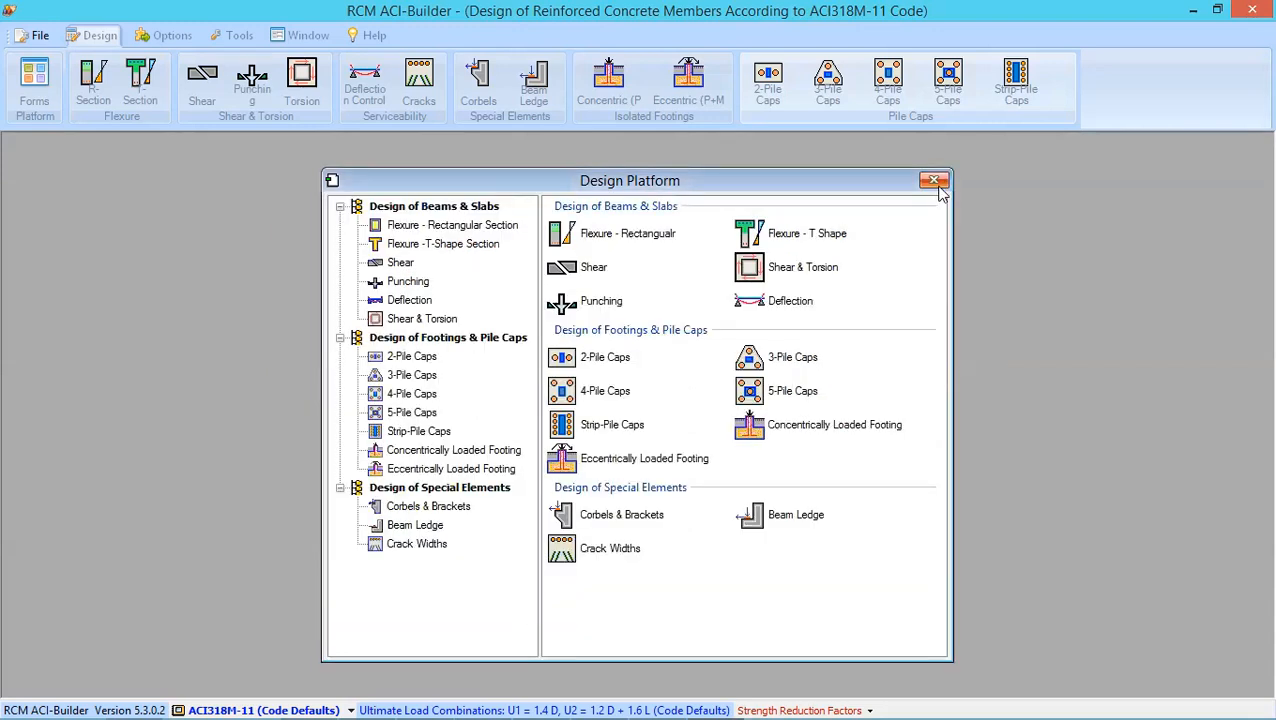